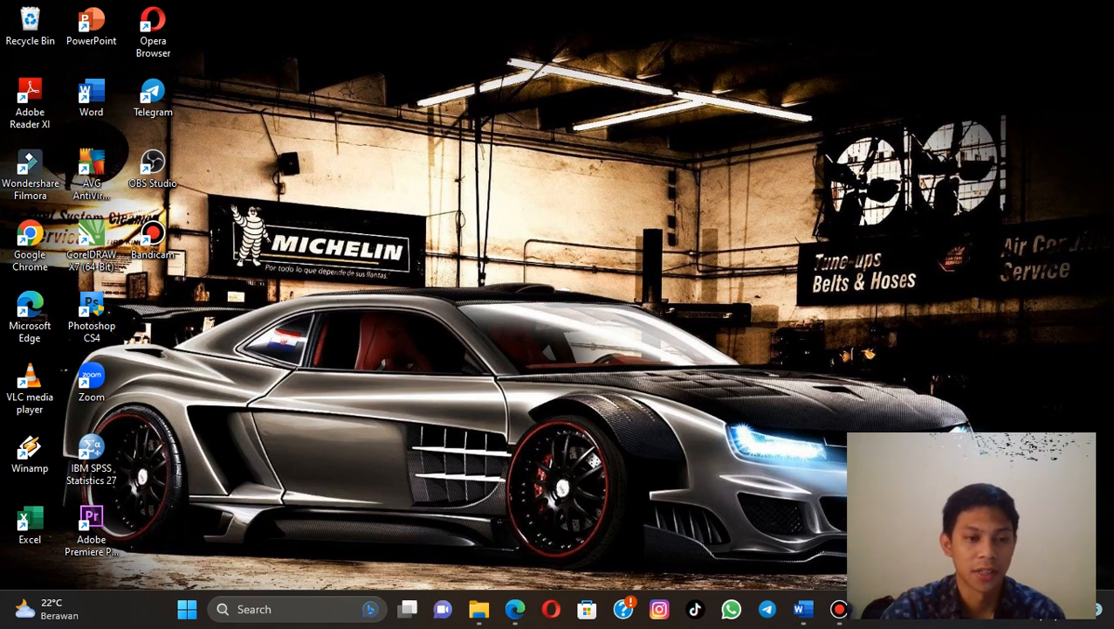
# Open IBM SPSS Statistics, dismiss the welcome dialog and import Sheet1 of the Excel file DATA BARU.xlsx with variable names from the first row
pyautogui.doubleClick(91, 456)
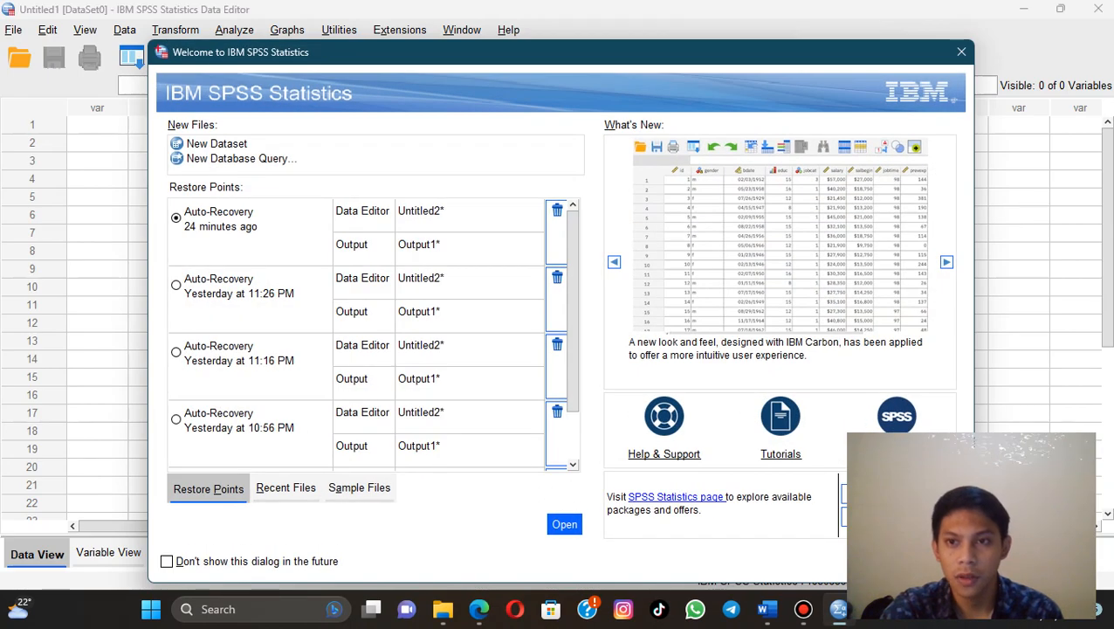
pyautogui.click(961, 51)
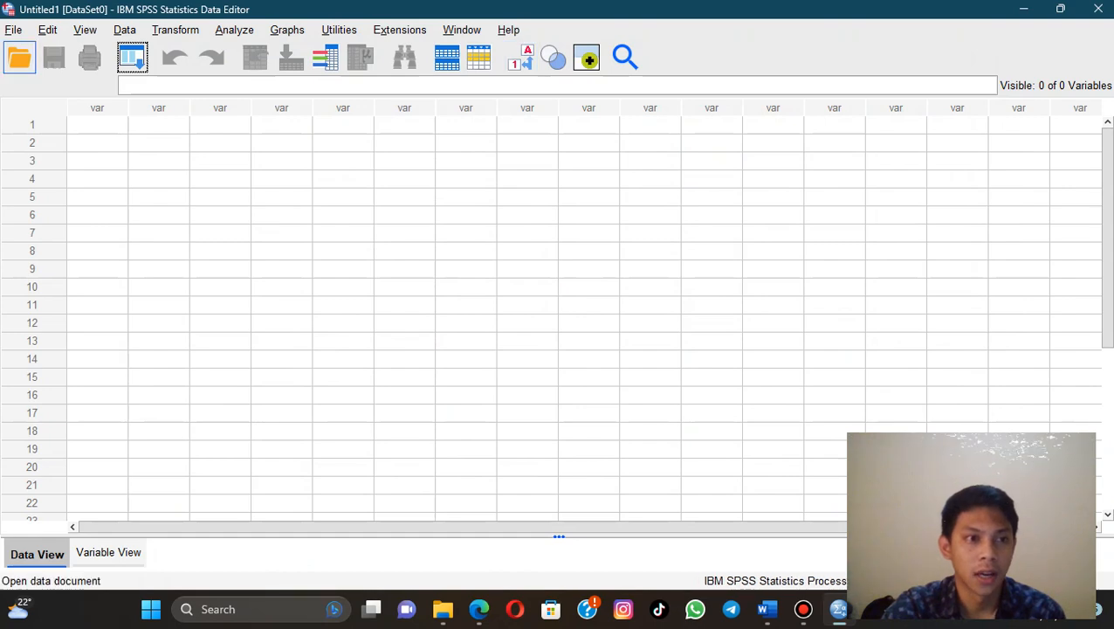
pyautogui.hotkey('alt', 'f')
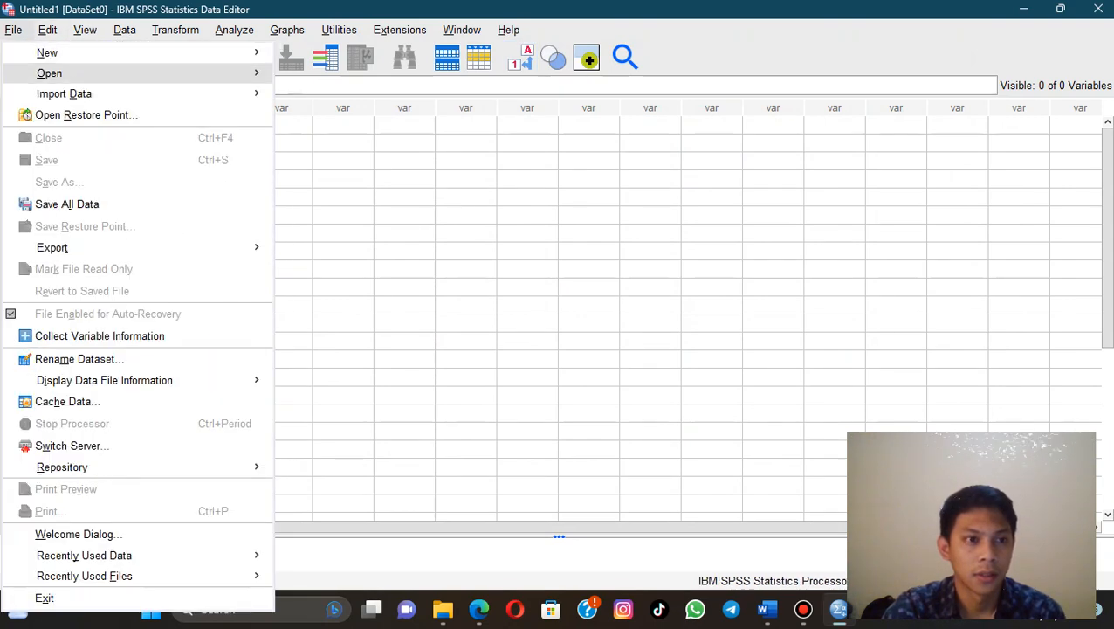
pyautogui.moveTo(79, 94)
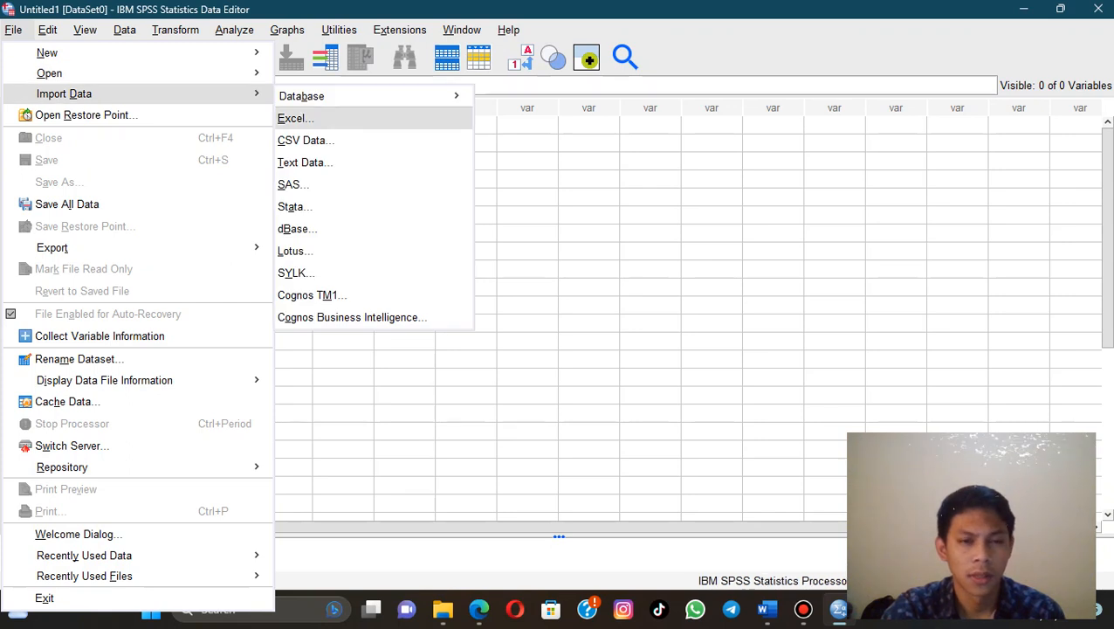
pyautogui.click(296, 119)
pyautogui.click(377, 211)
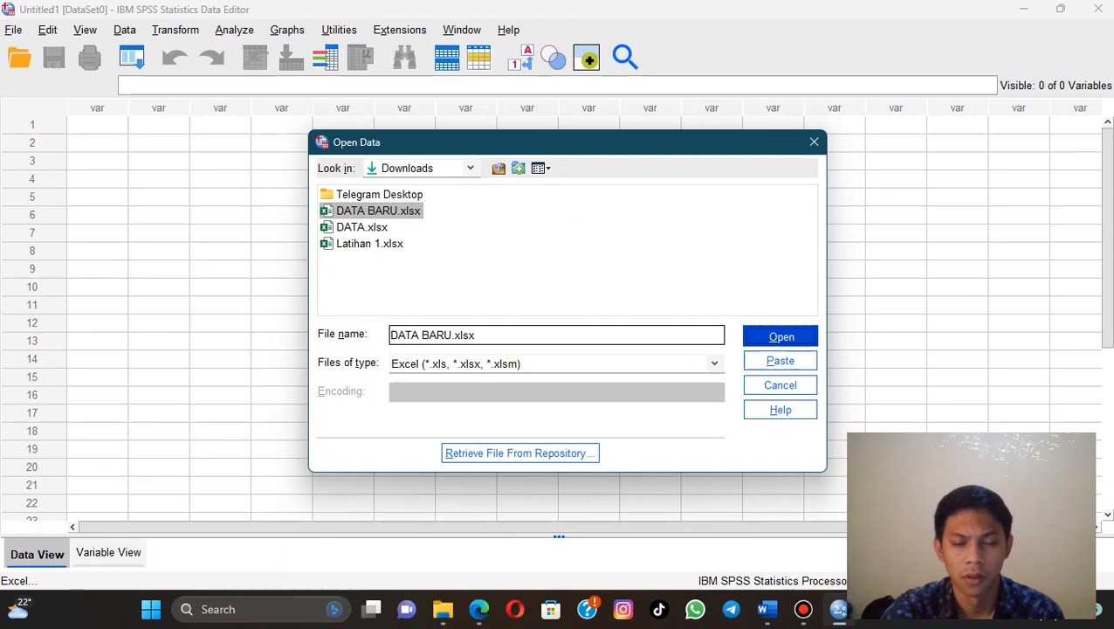
pyautogui.click(781, 335)
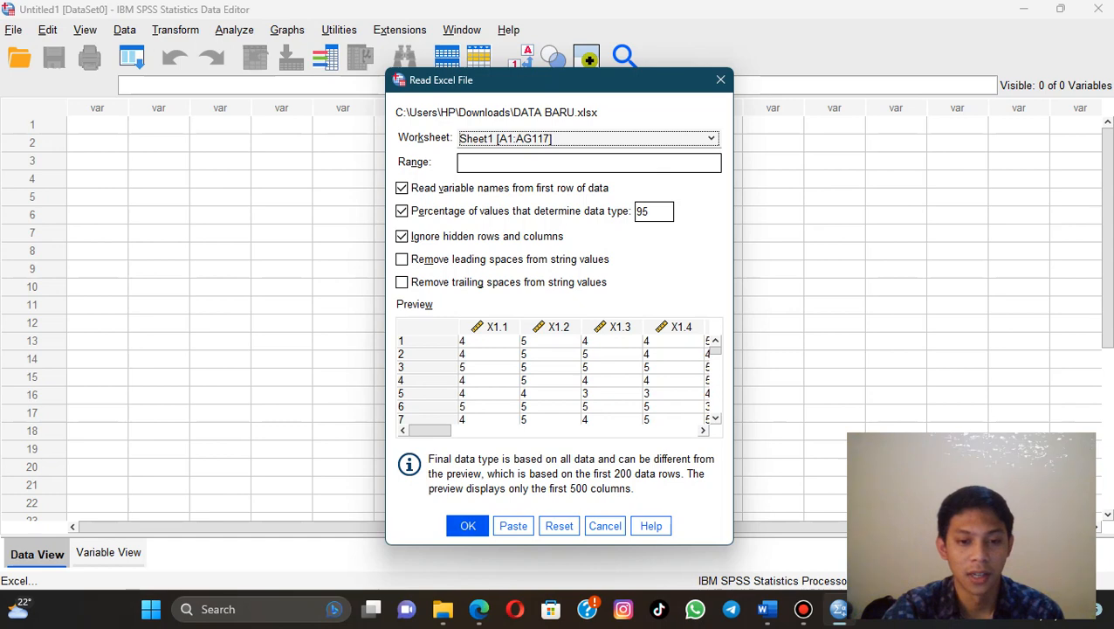
pyautogui.click(467, 525)
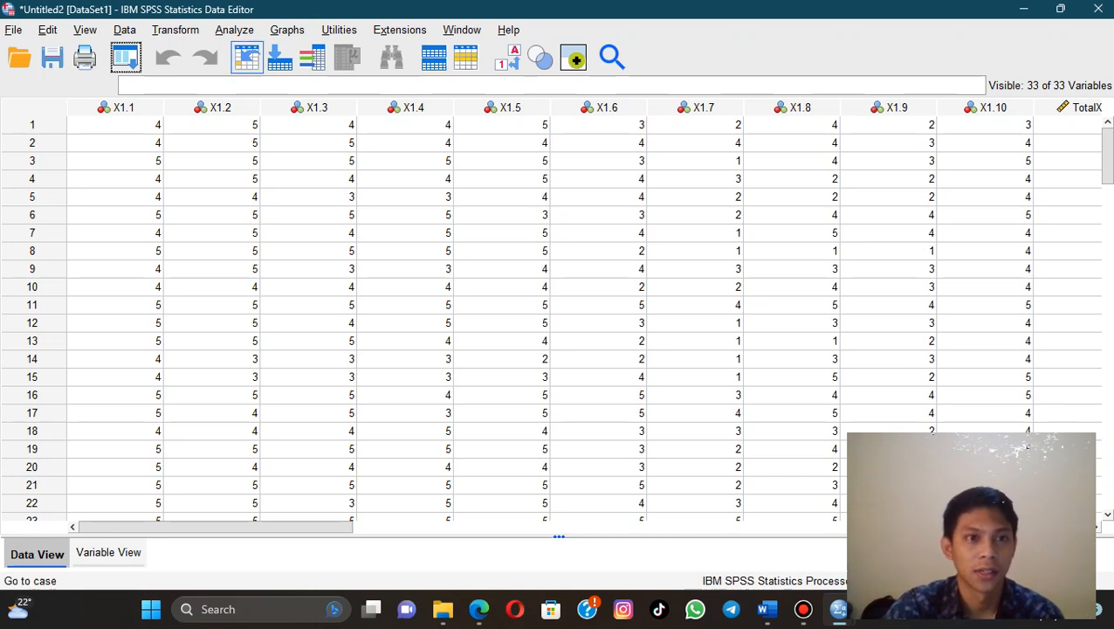
# Set up a Reliability Analysis with the variables X1.1 through X1.10 as its items
pyautogui.click(234, 30)
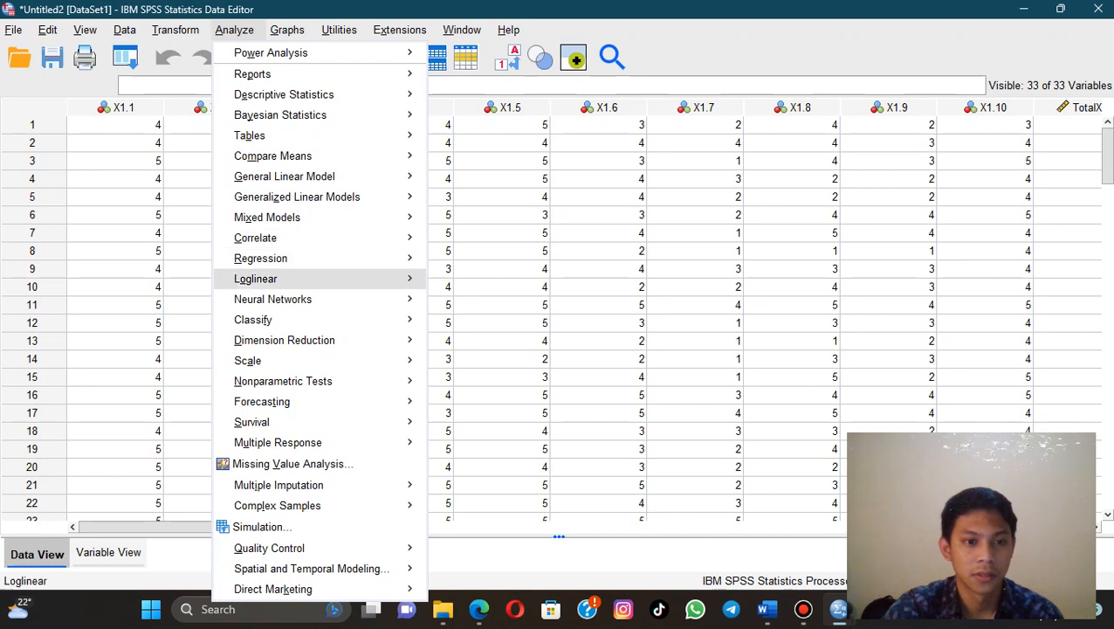
pyautogui.moveTo(248, 360)
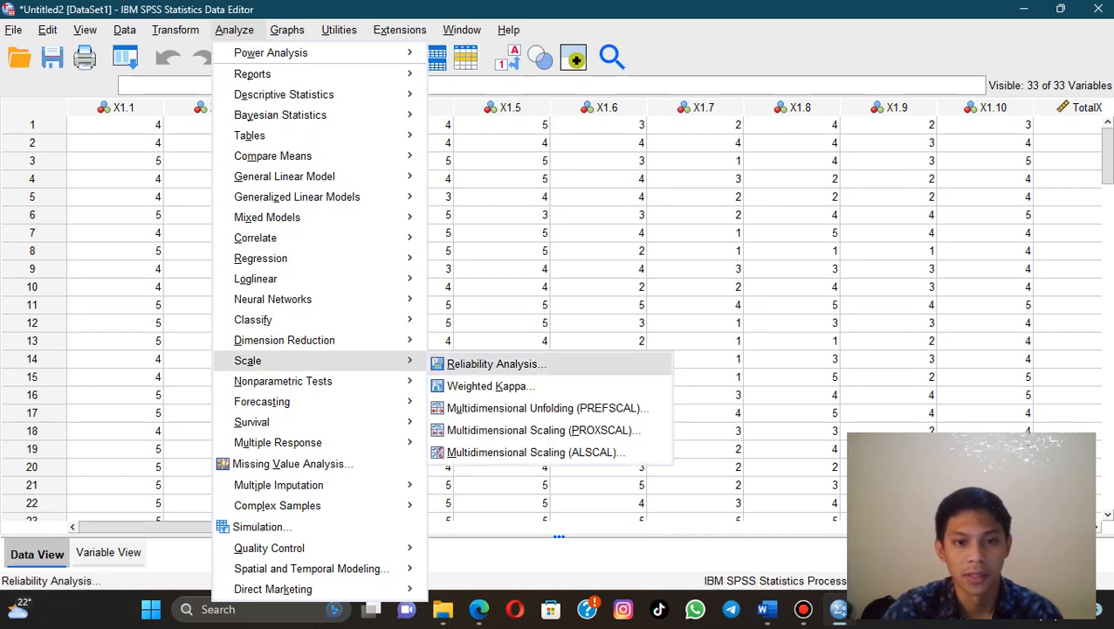
pyautogui.click(495, 364)
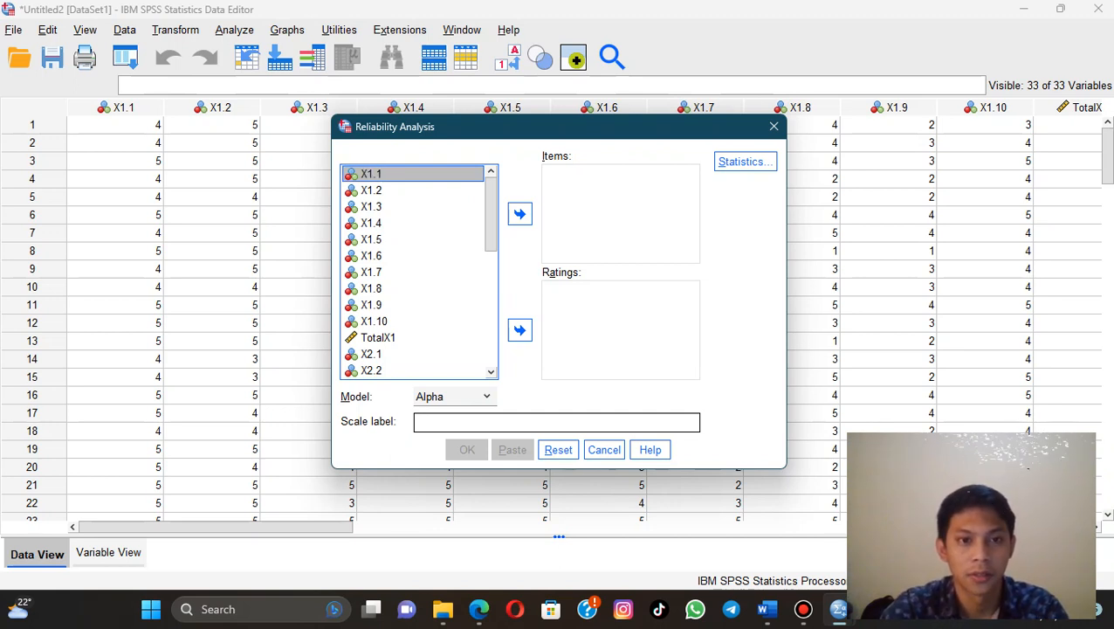
pyautogui.hotkey('shift', 'Down')
pyautogui.hotkey('shift', 'Down')
pyautogui.hotkey('shift', 'Down')
pyautogui.hotkey('shift', 'Down')
pyautogui.hotkey('shift', 'Down')
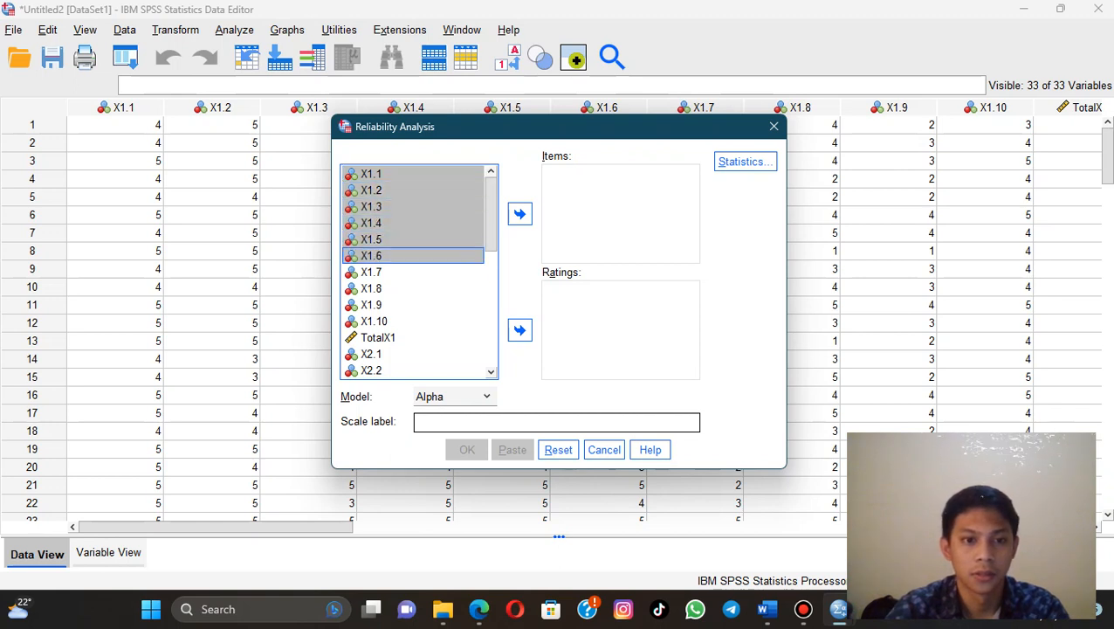
pyautogui.hotkey('shift', 'Down')
pyautogui.hotkey('shift', 'Down')
pyautogui.hotkey('shift', 'Down')
pyautogui.hotkey('shift', 'Down')
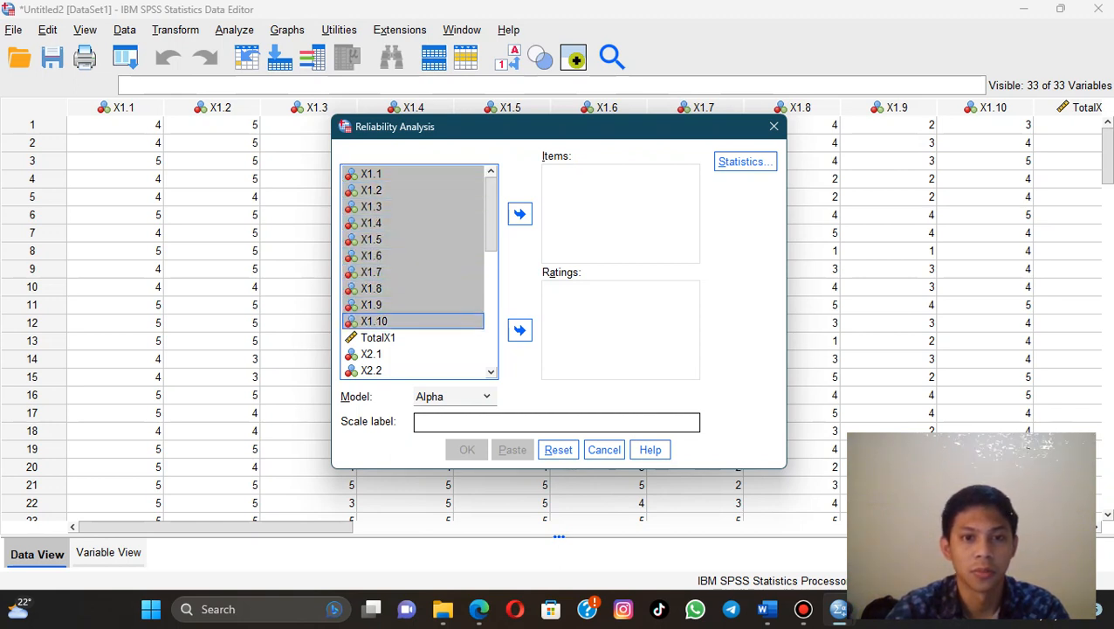
pyautogui.click(519, 214)
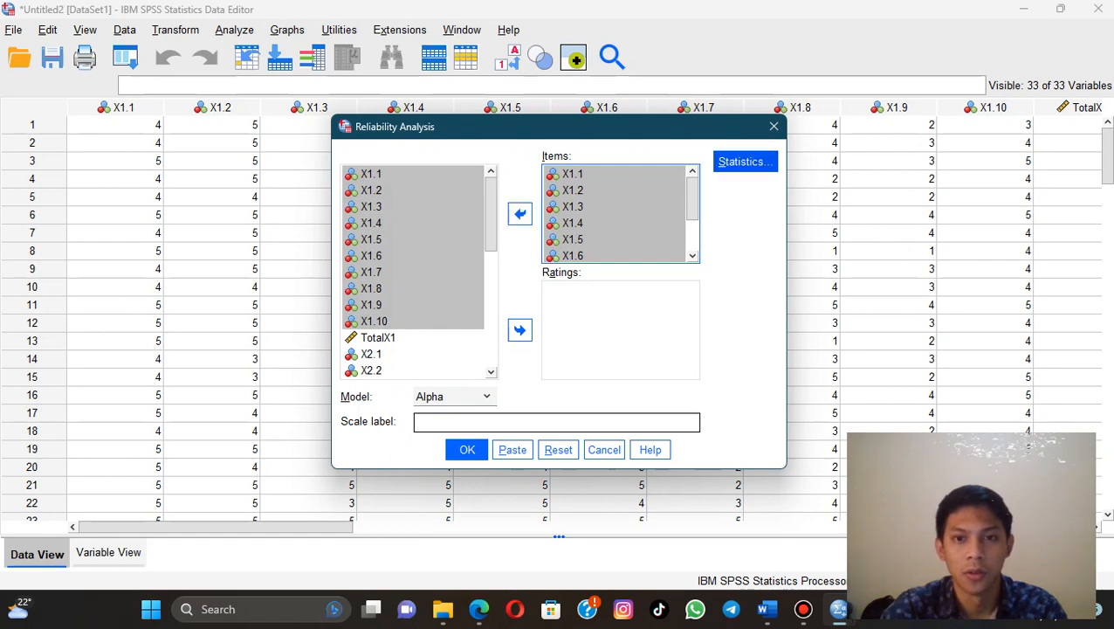
# Include inter-item correlations and descriptives for item, scale and scale if item deleted, and run the reliability analysis
pyautogui.click(745, 161)
pyautogui.click(592, 88)
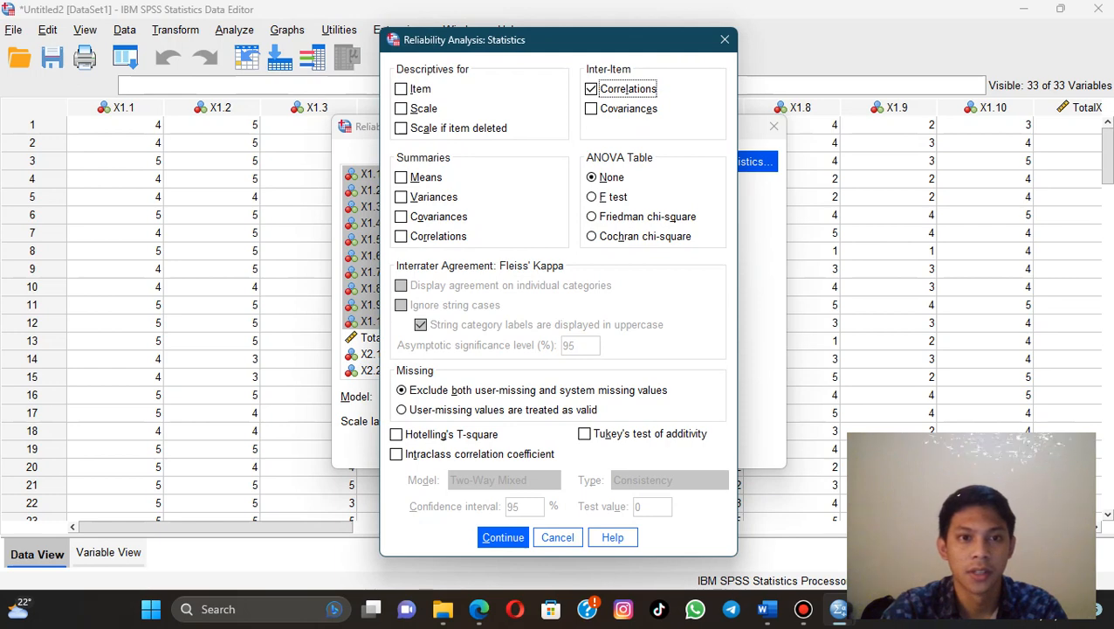
pyautogui.click(401, 88)
pyautogui.click(401, 108)
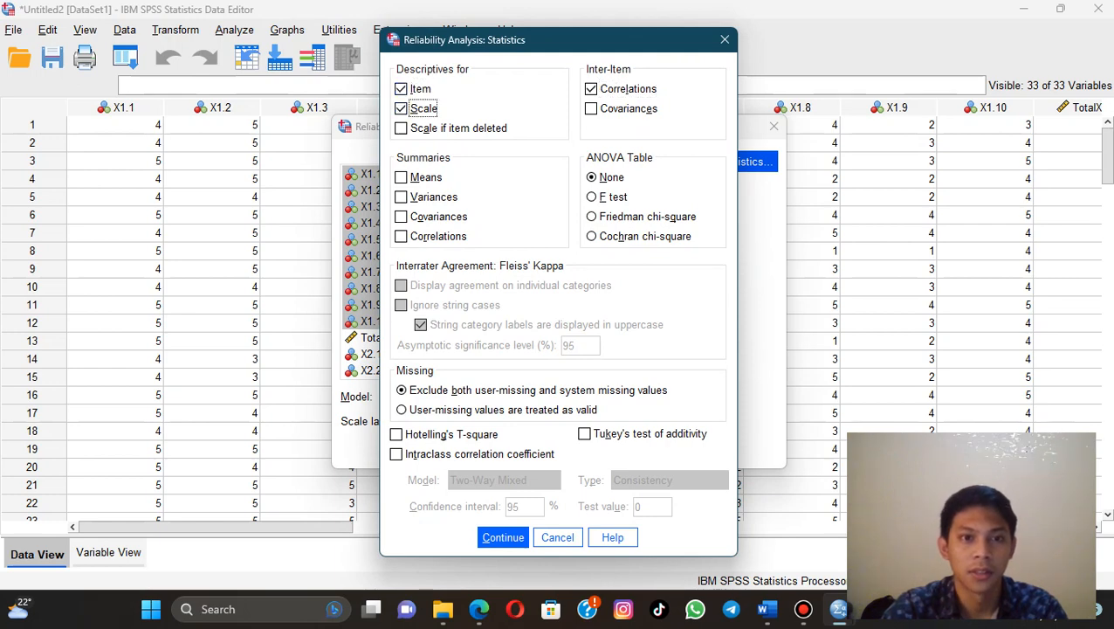
pyautogui.click(400, 129)
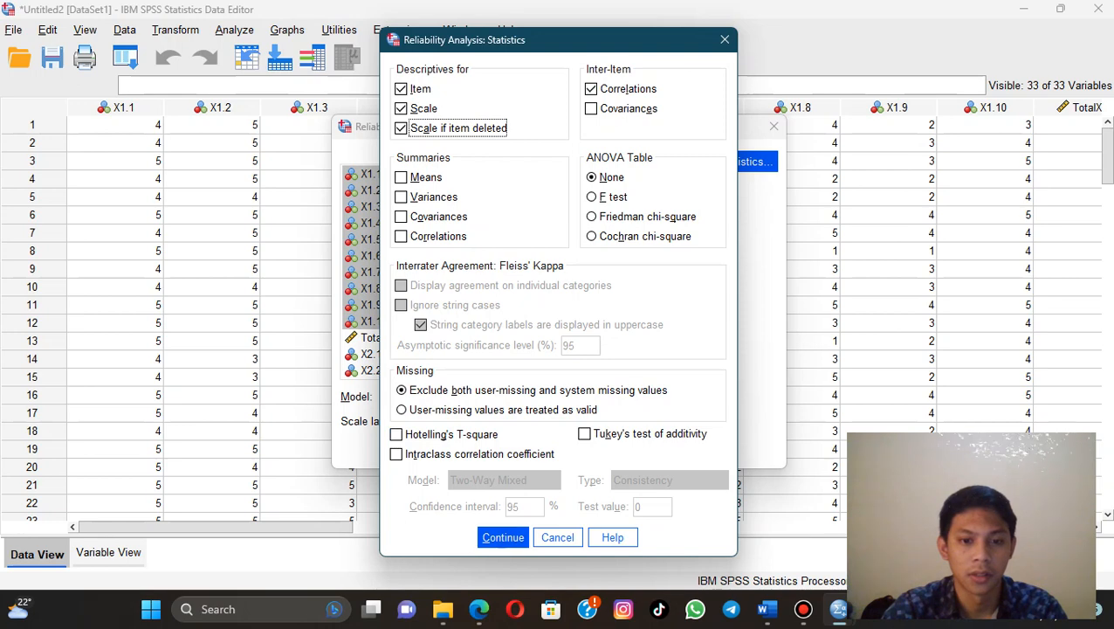
pyautogui.click(503, 537)
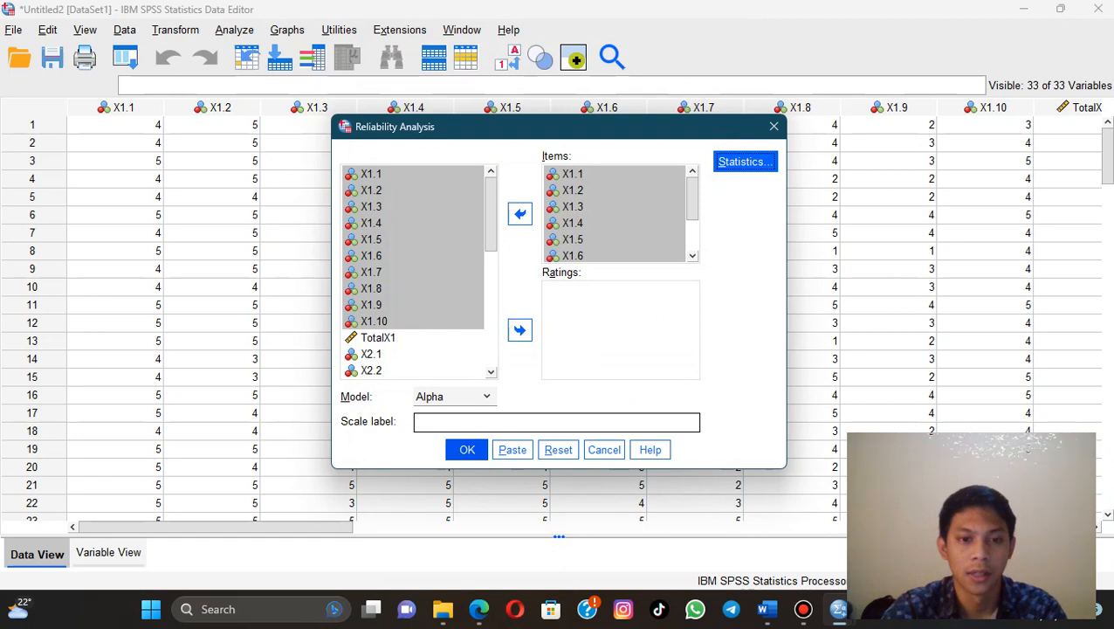
pyautogui.click(467, 450)
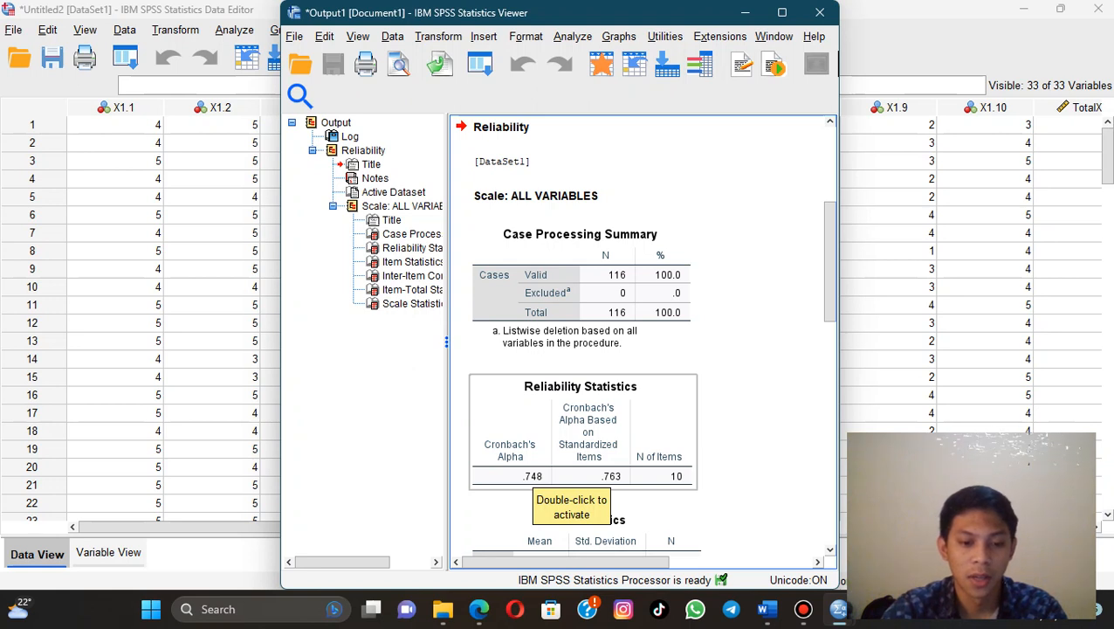
# Copy the Reliability Statistics table from the output as an image and maximize the output window
pyautogui.rightClick(567, 479)
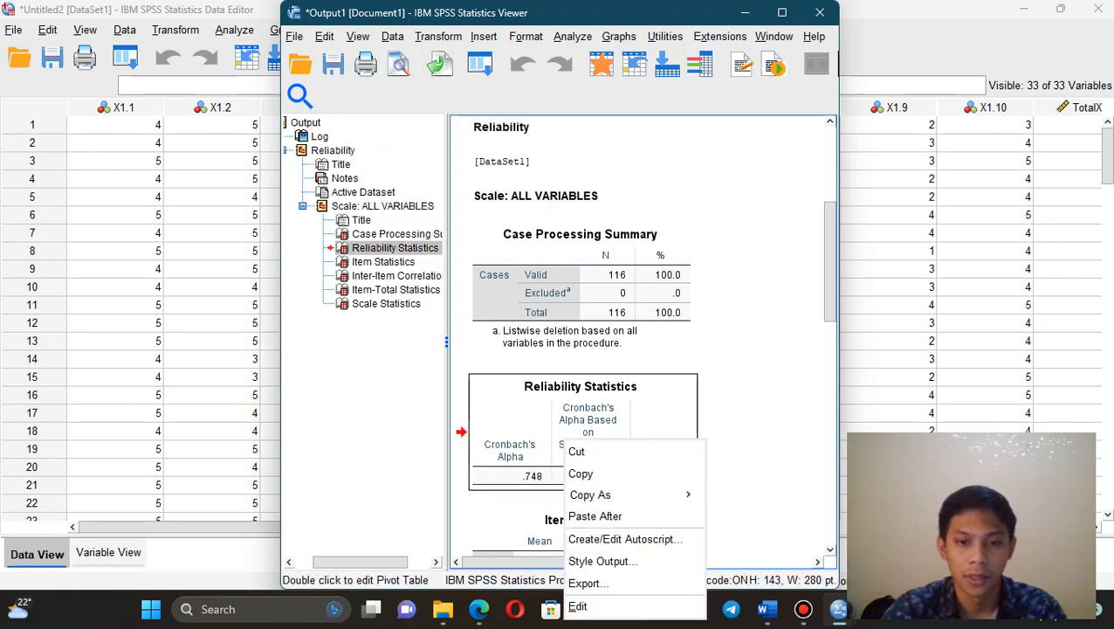
pyautogui.moveTo(611, 494)
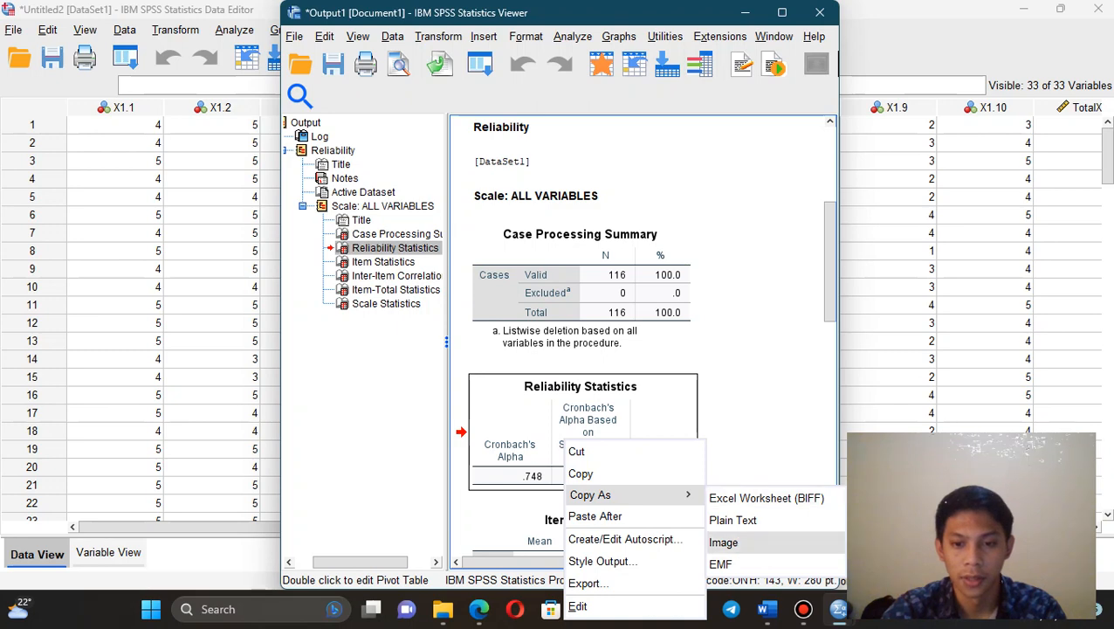
pyautogui.click(723, 543)
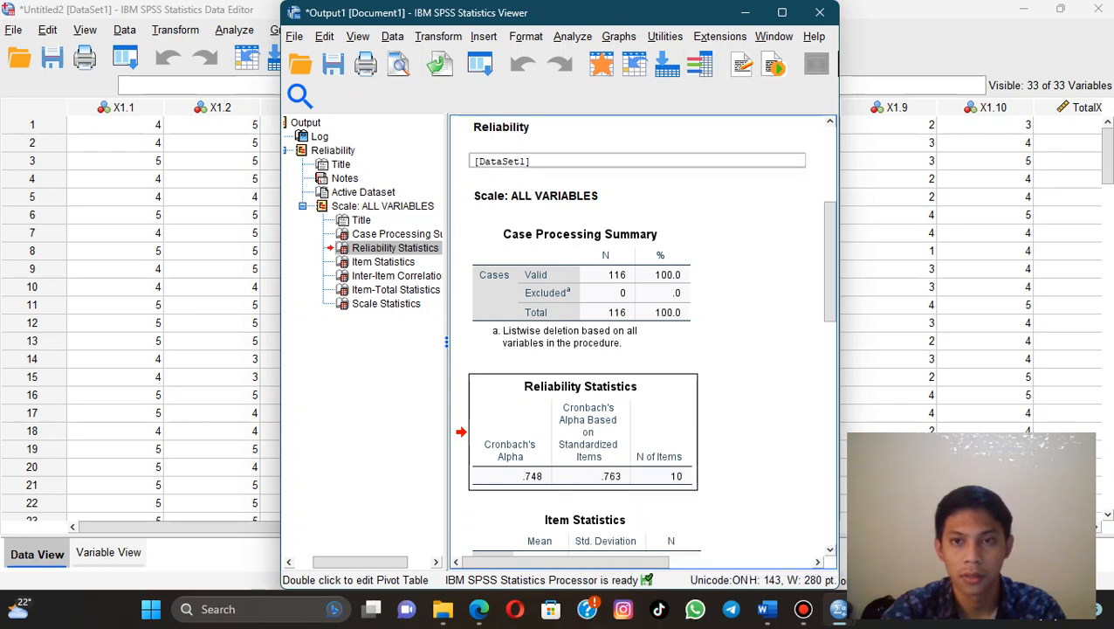
pyautogui.click(782, 12)
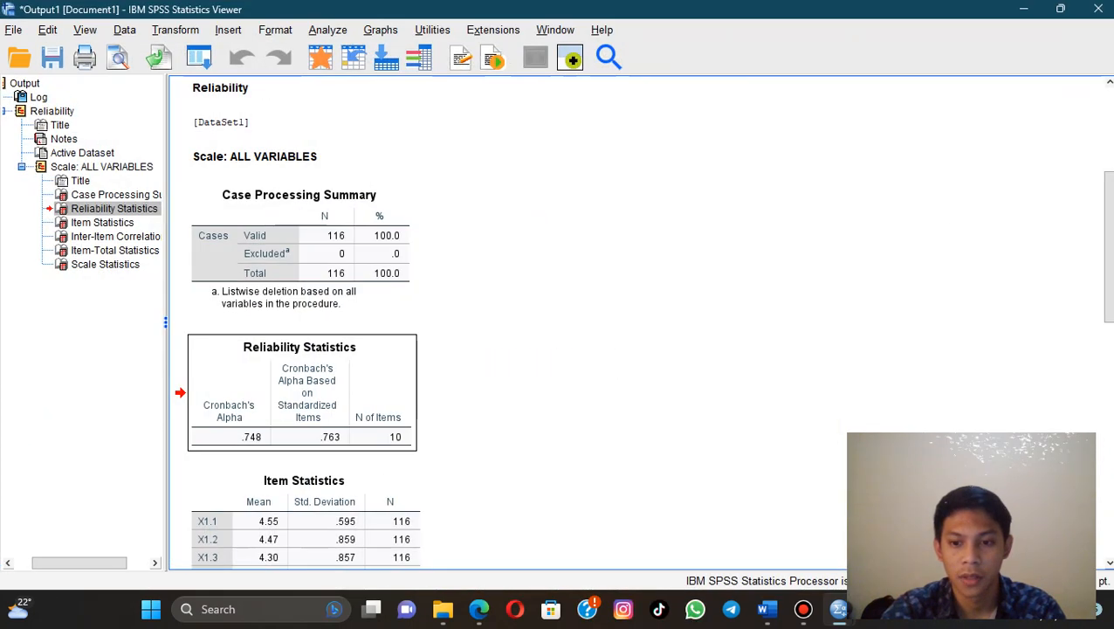
# Switch to the blank Word document and enter the centered heading "UJI RELIABILITAS"
pyautogui.click(767, 609)
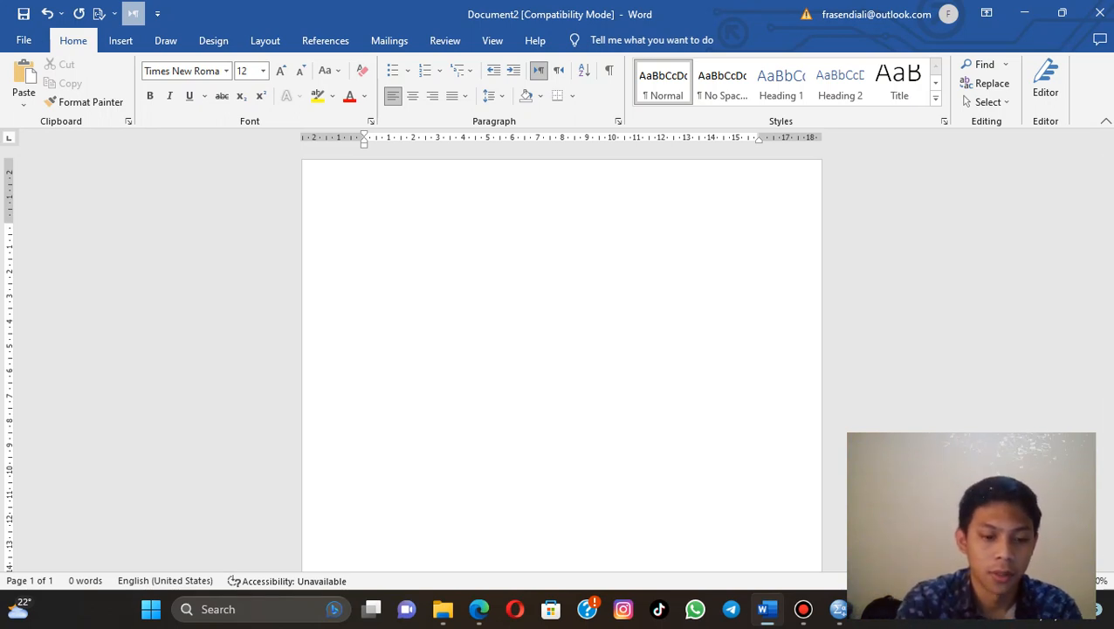
pyautogui.hotkey('ctrl', 'e')
pyautogui.write('U')
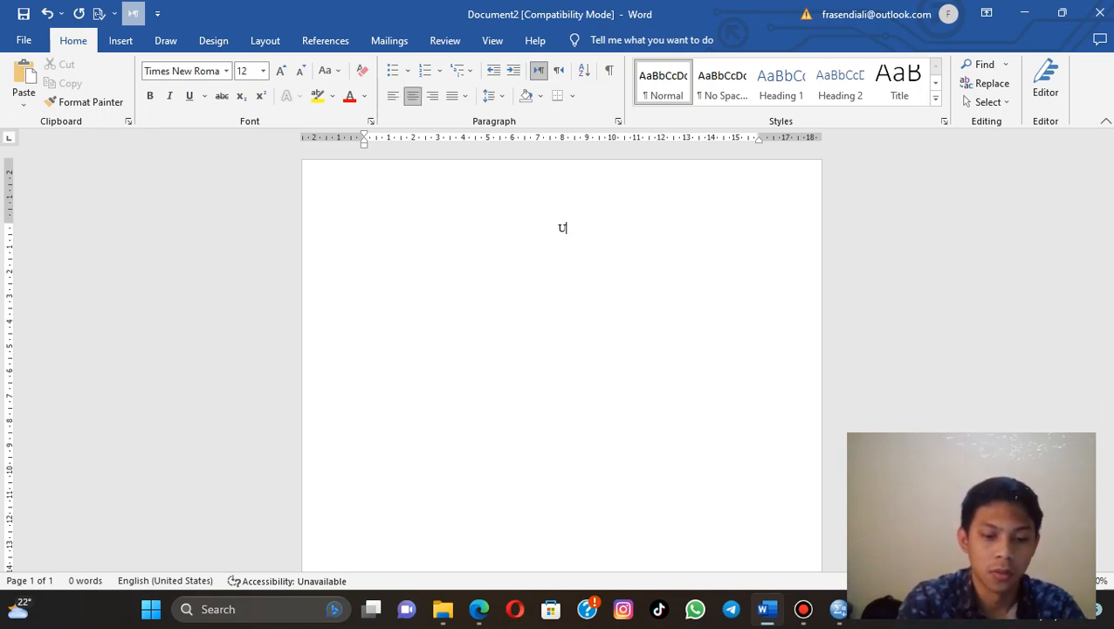
pyautogui.write('JI R')
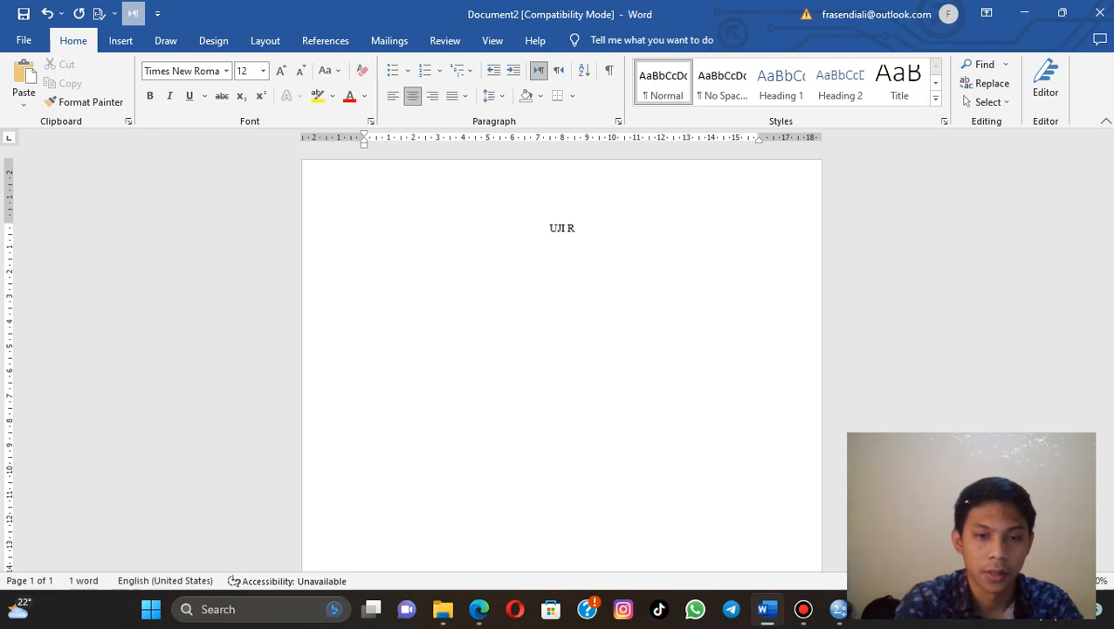
pyautogui.write('ELIABEL')
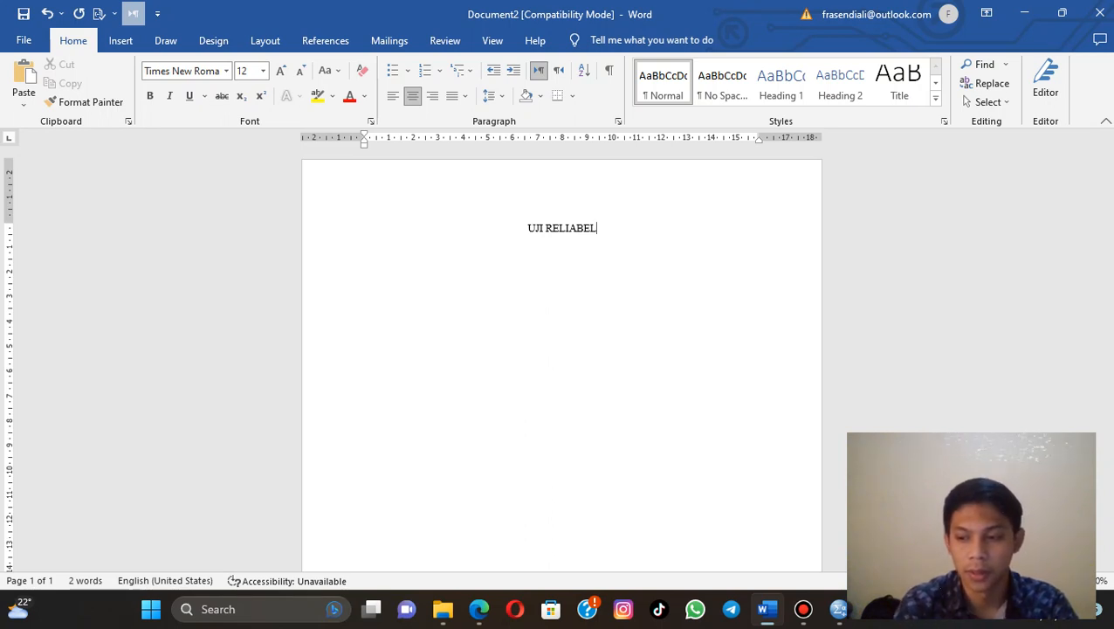
pyautogui.press('BackSpace')
pyautogui.press('BackSpace')
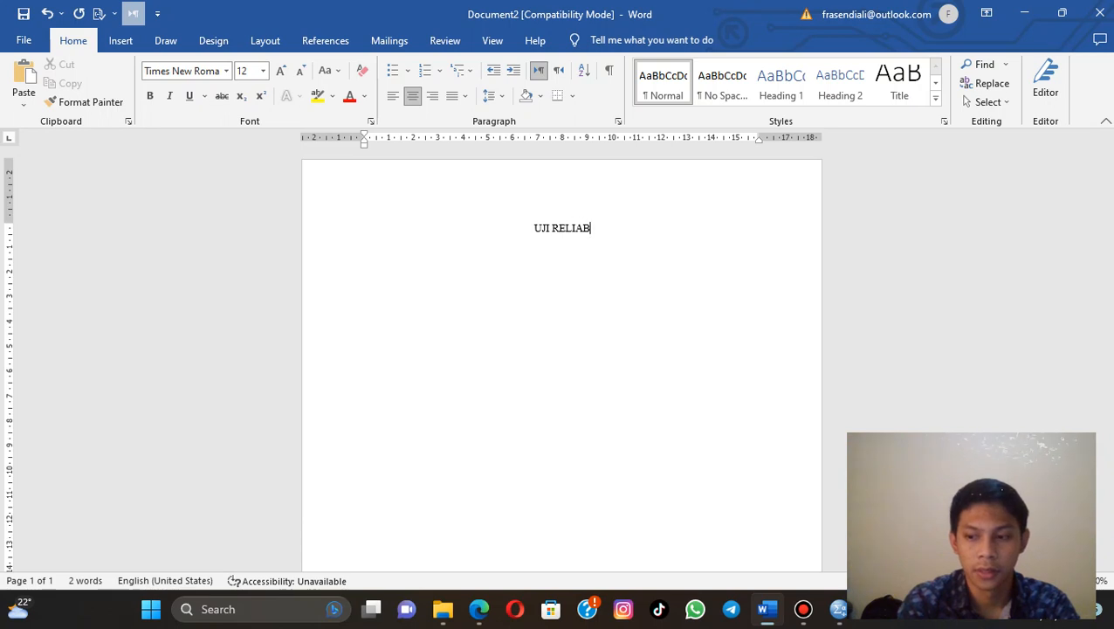
pyautogui.write('ILITAS')
pyautogui.press('Return')
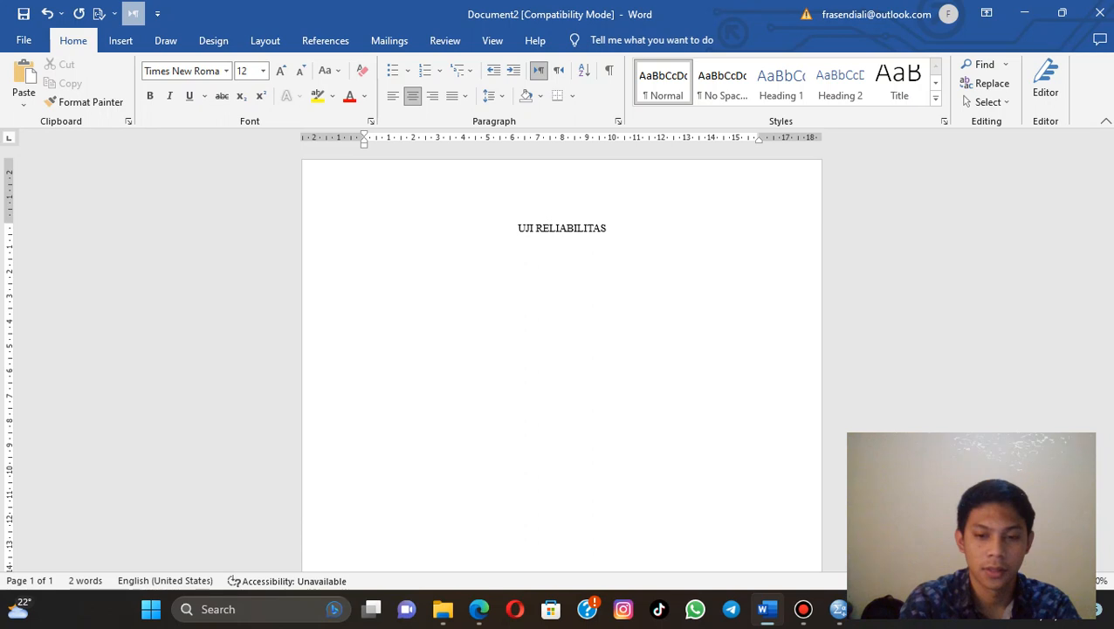
# Add a left-aligned label "X1" under the heading and paste the copied Reliability Statistics image below it
pyautogui.hotkey('ctrl', 'l')
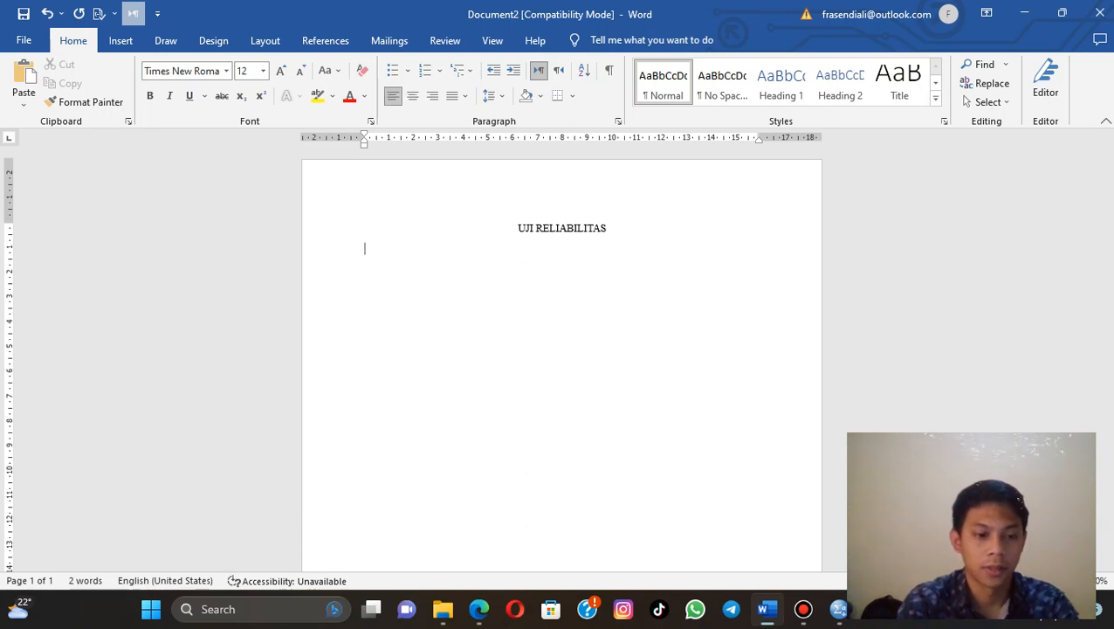
pyautogui.write('X1')
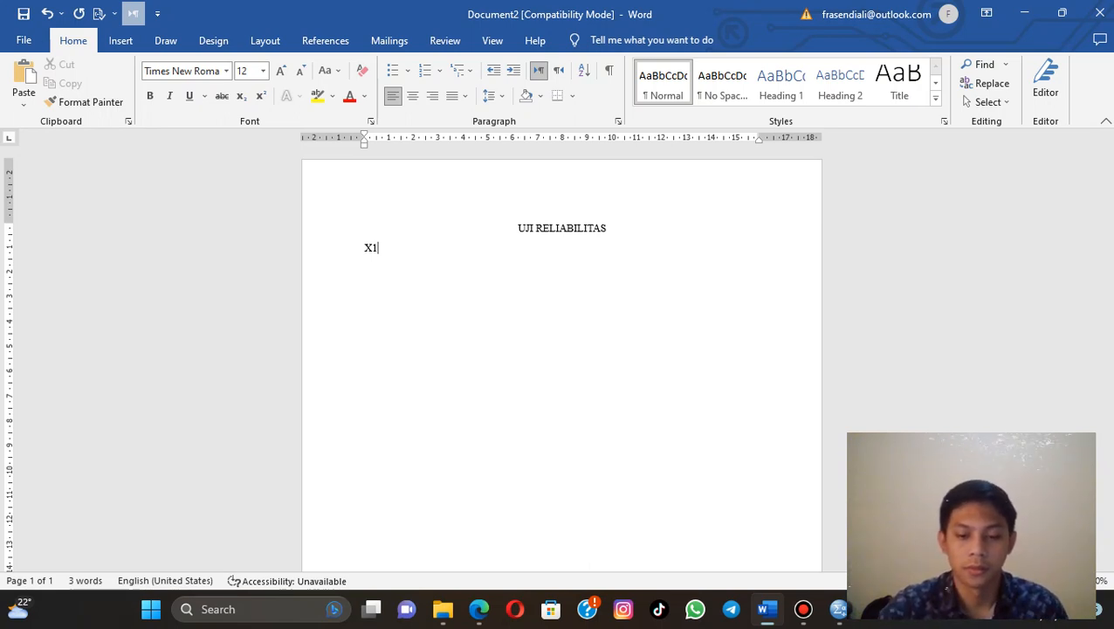
pyautogui.press('Return')
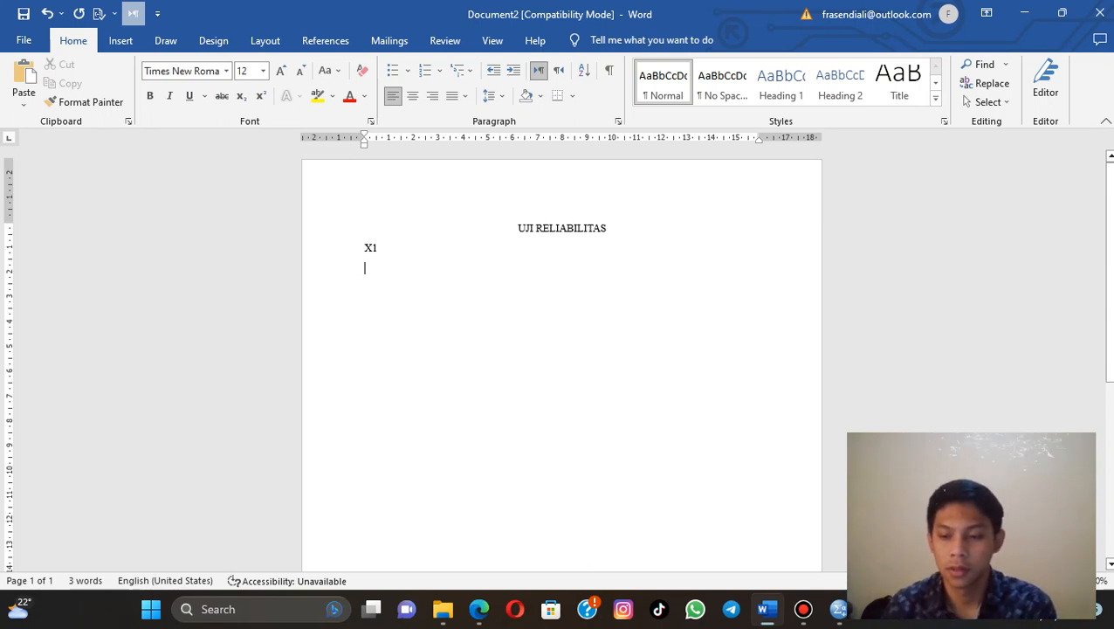
pyautogui.rightClick(368, 270)
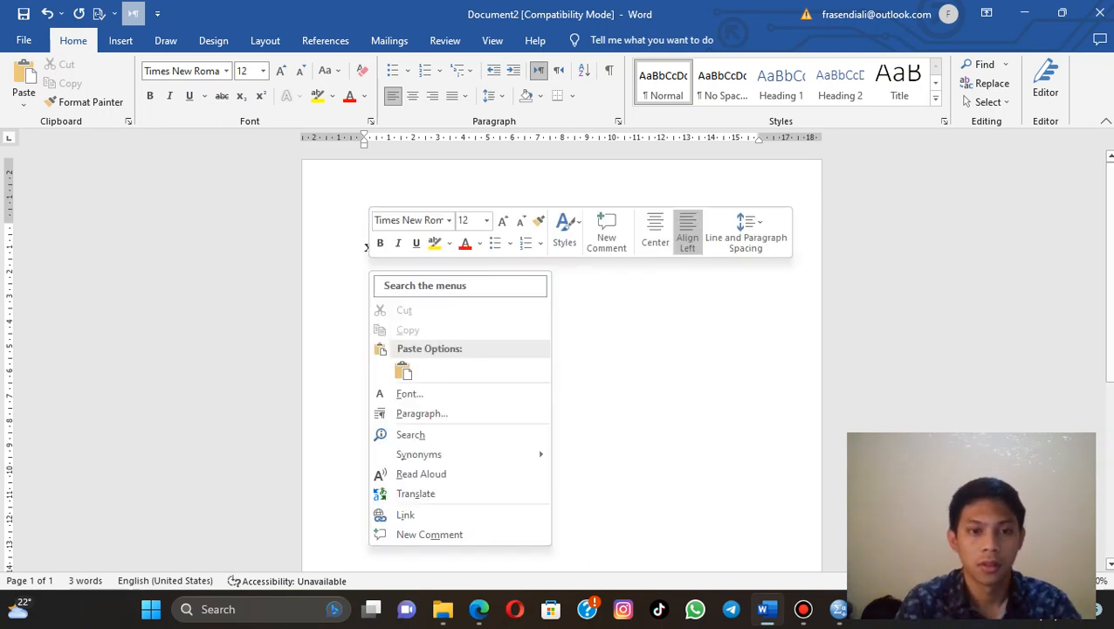
pyautogui.click(404, 371)
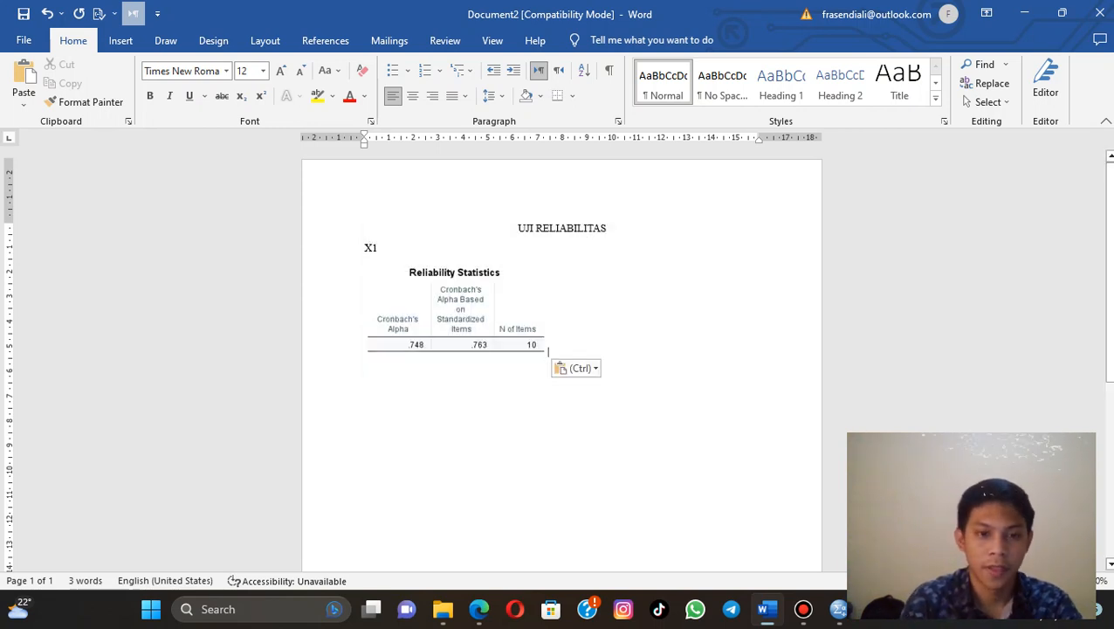
pyautogui.press('Return')
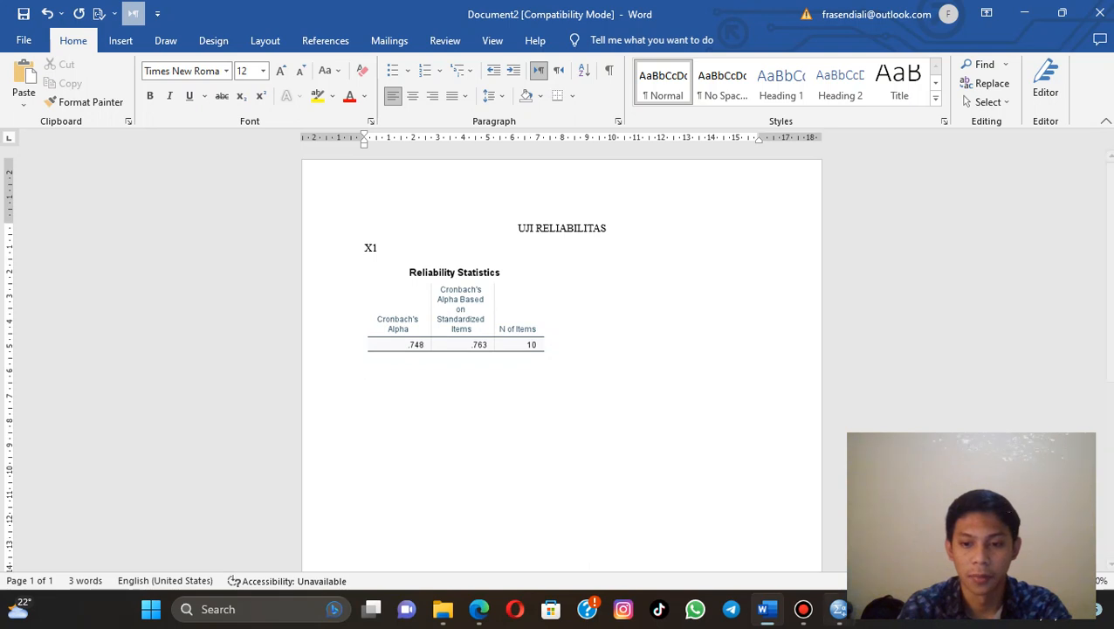
# Switch back to the SPSS data editor and open the Reliability Analysis dialog
pyautogui.moveTo(838, 609)
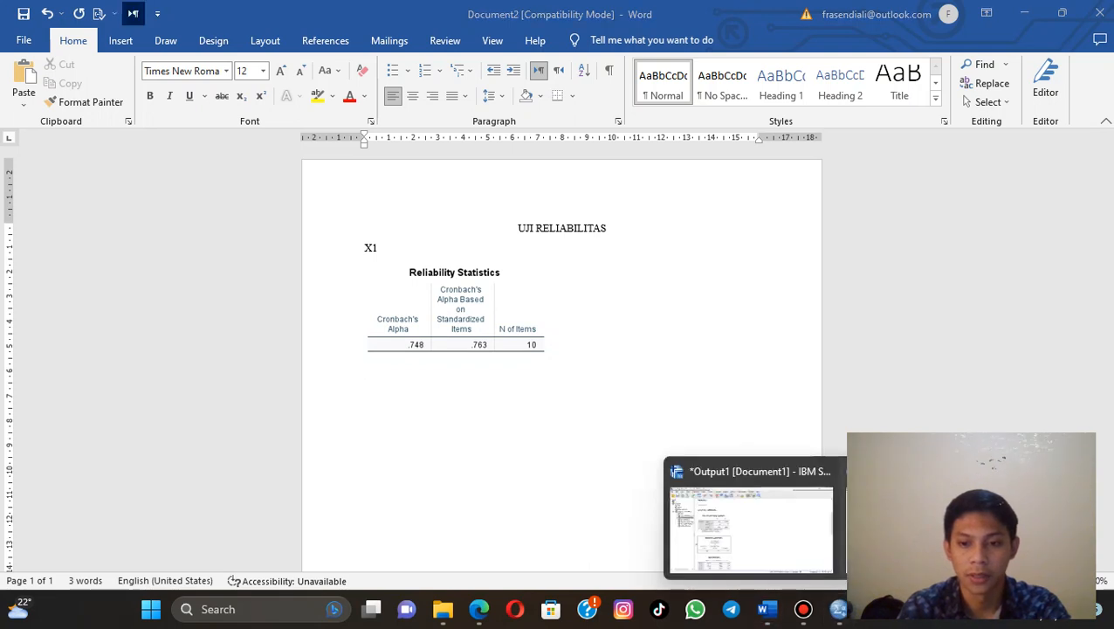
pyautogui.click(839, 609)
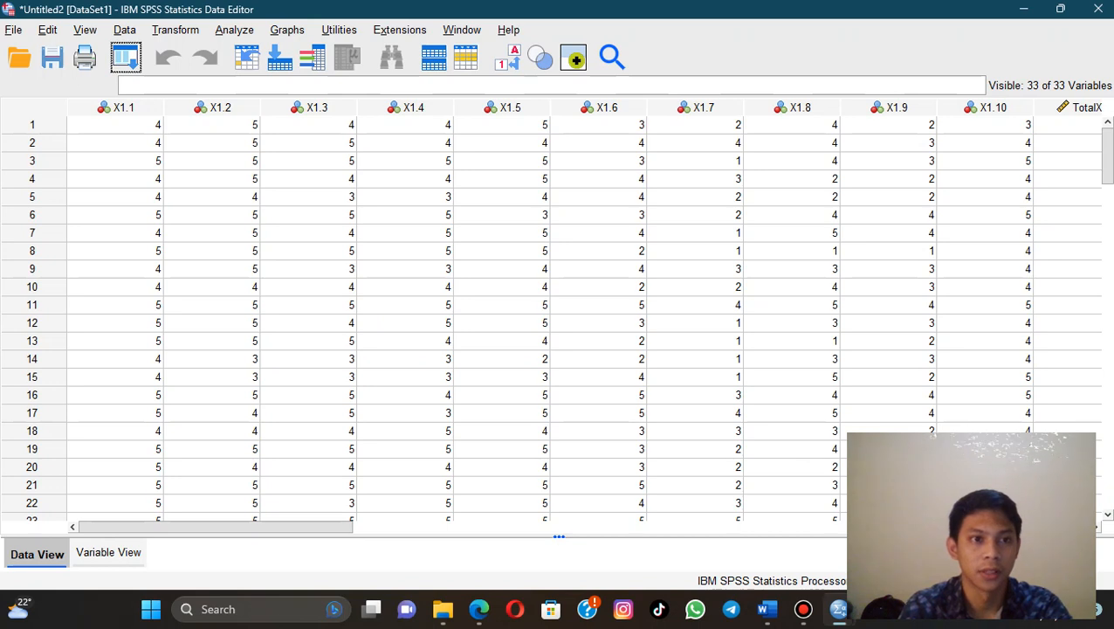
pyautogui.click(234, 30)
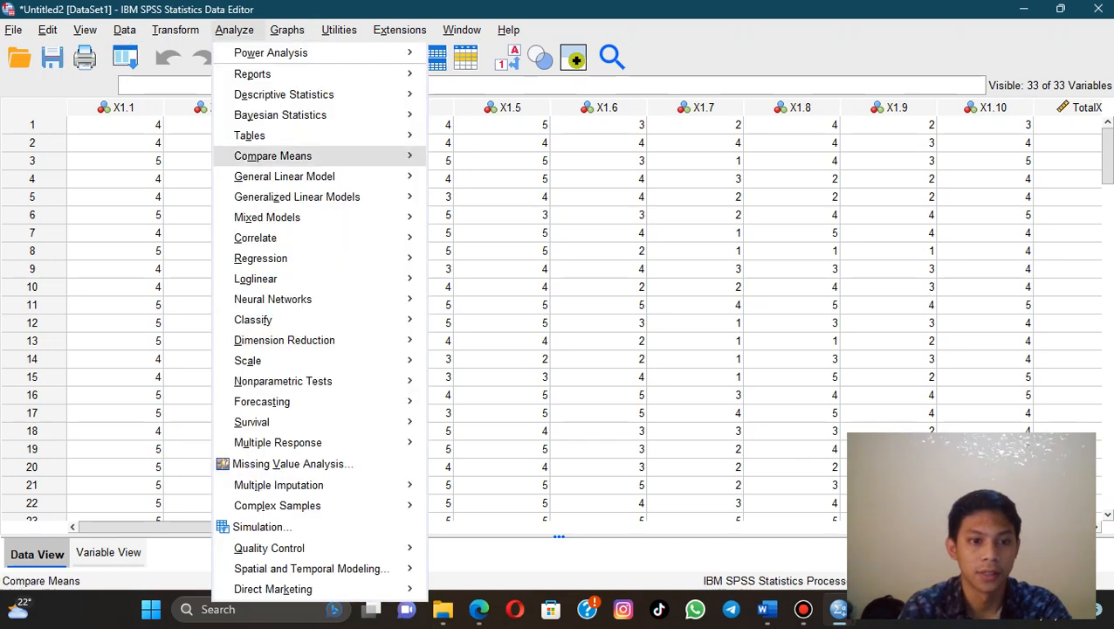
pyautogui.moveTo(262, 360)
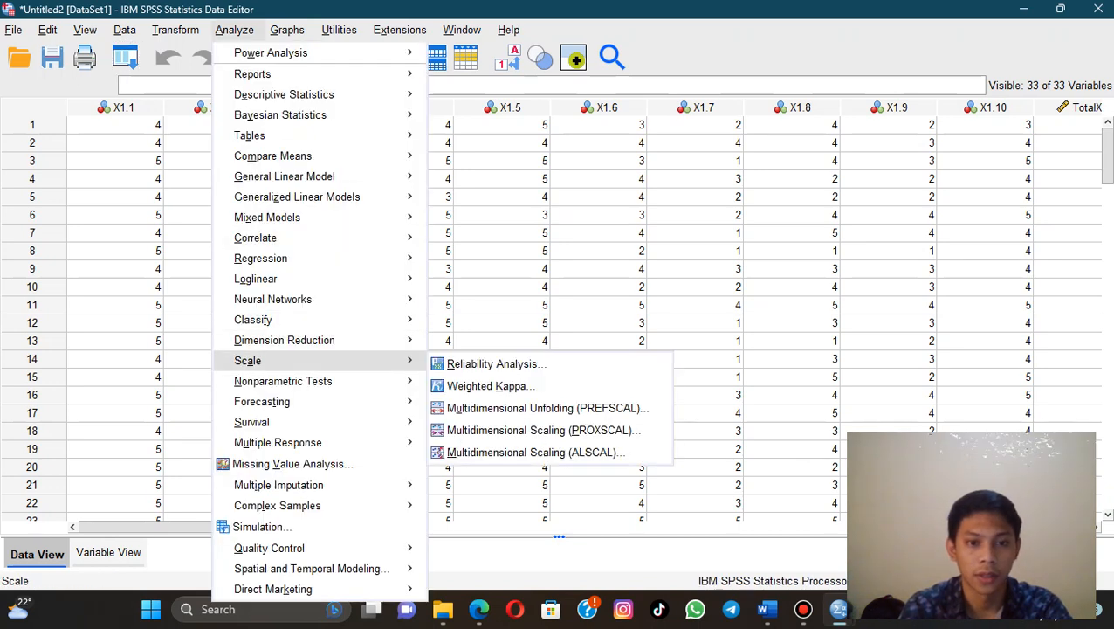
pyautogui.click(494, 363)
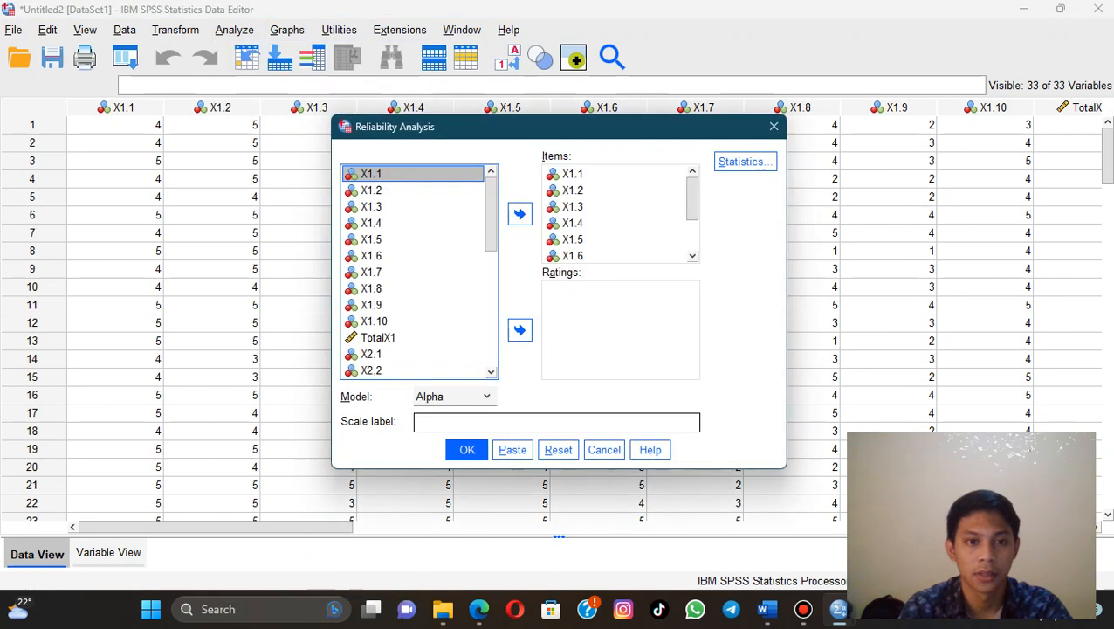
pyautogui.scroll(-2, 419, 271)
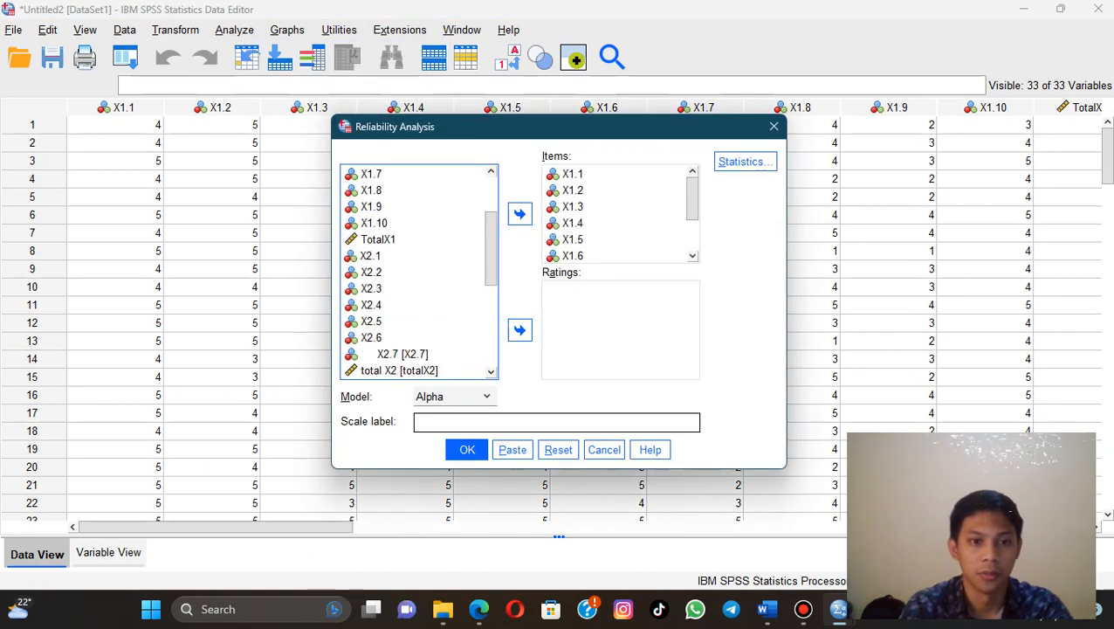
pyautogui.click(372, 256)
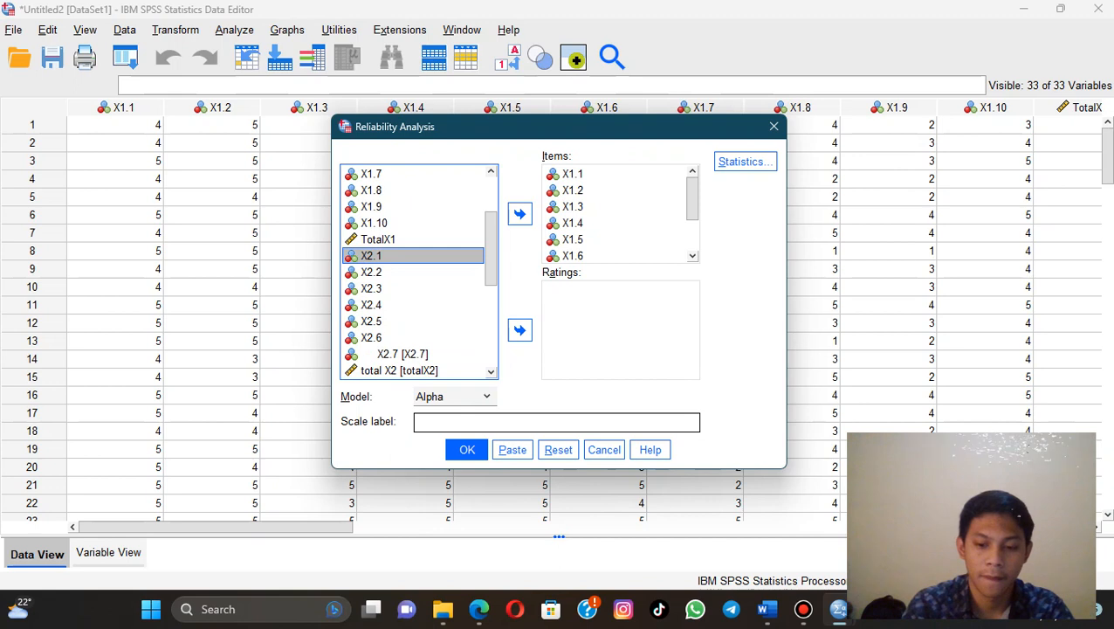
pyautogui.hotkey('shift', 'Down')
pyautogui.hotkey('shift', 'Down')
pyautogui.hotkey('shift', 'Down')
pyautogui.hotkey('shift', 'Down')
pyautogui.hotkey('shift', 'Down')
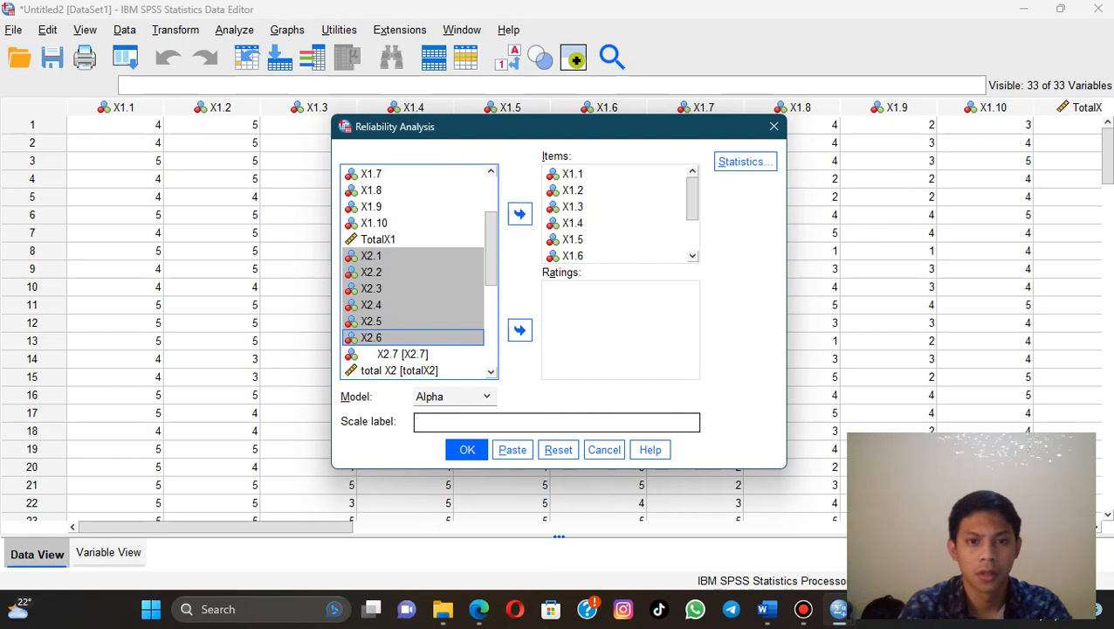
pyautogui.click(372, 256)
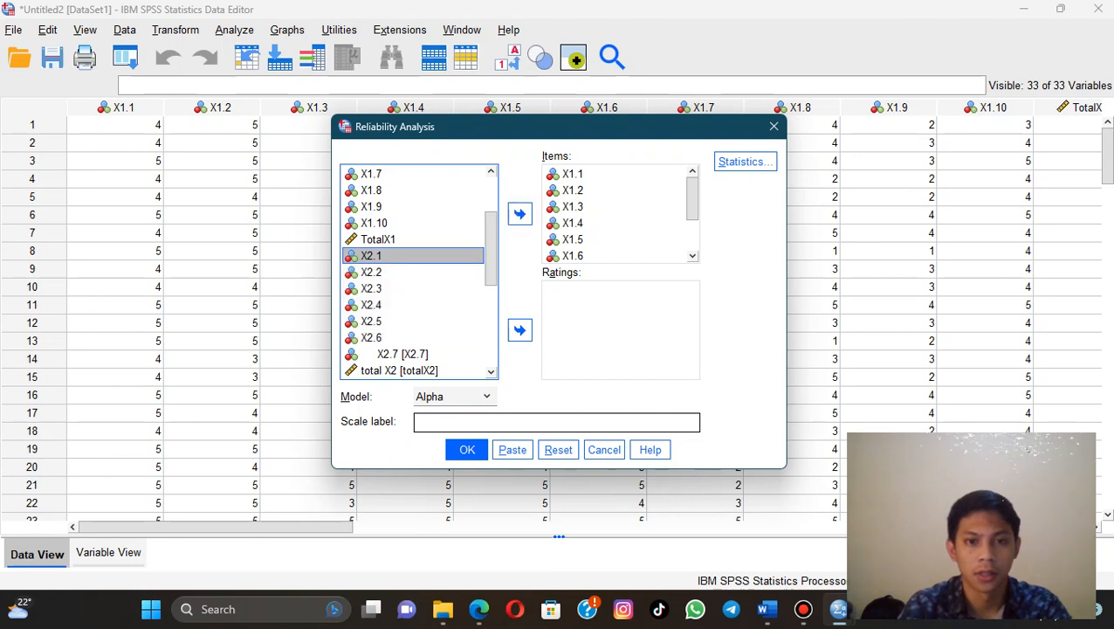
# Remove all X1 variables, X1.1 through X1.10, from the reliability analysis items
pyautogui.click(574, 174)
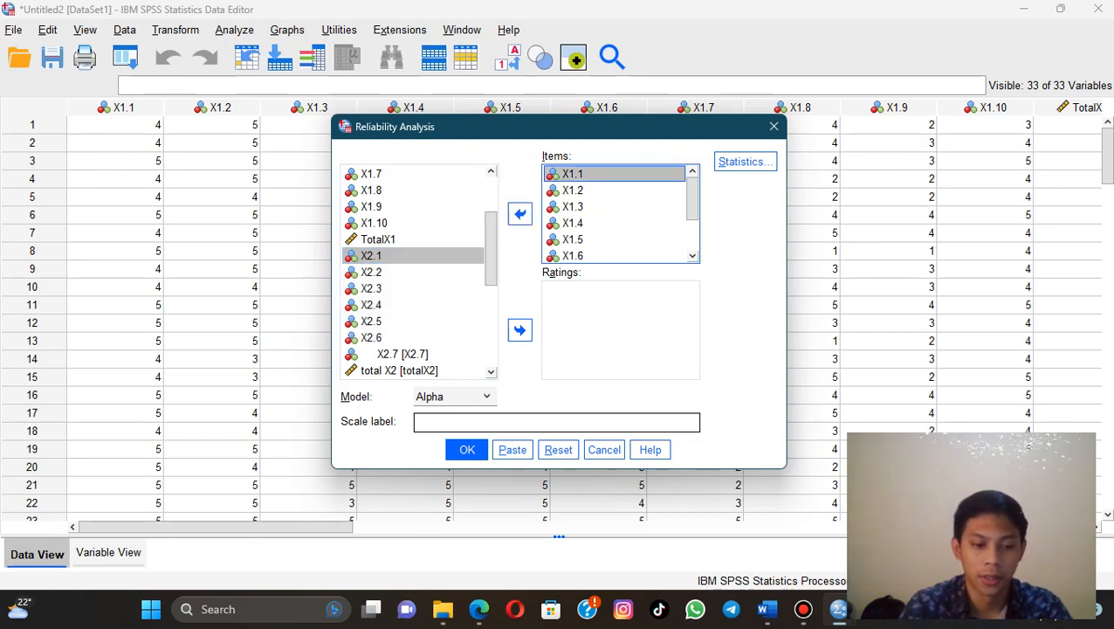
pyautogui.hotkey('shift', 'Down')
pyautogui.hotkey('shift', 'Down')
pyautogui.hotkey('shift', 'Down')
pyautogui.hotkey('shift', 'Down')
pyautogui.hotkey('shift', 'Down')
pyautogui.hotkey('shift', 'Down')
pyautogui.hotkey('shift', 'Down')
pyautogui.hotkey('shift', 'Down')
pyautogui.hotkey('shift', 'Down')
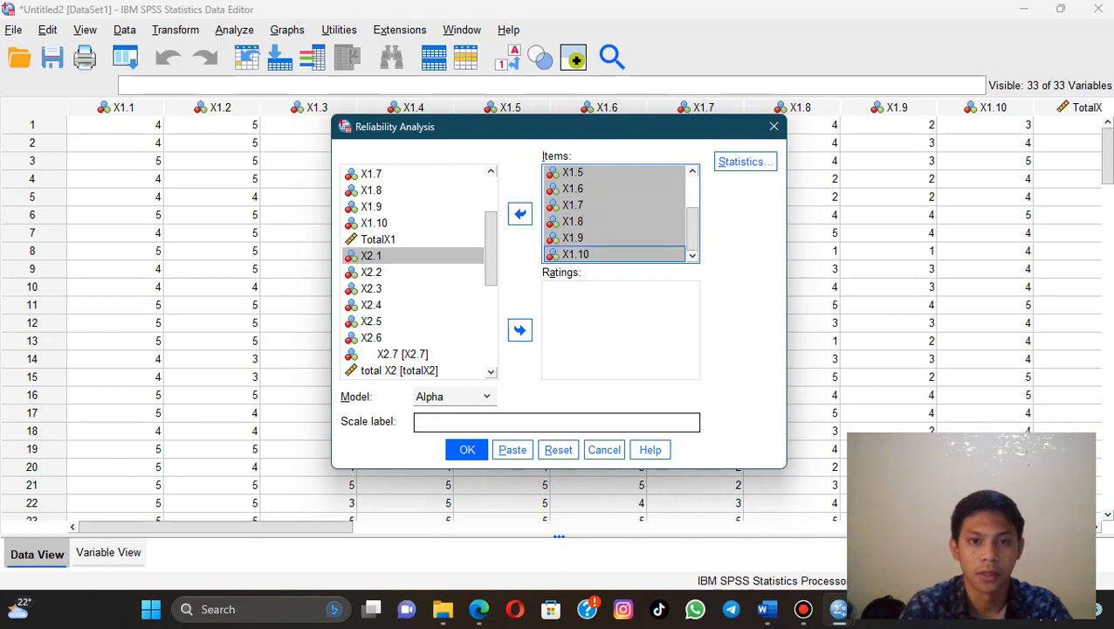
pyautogui.click(519, 214)
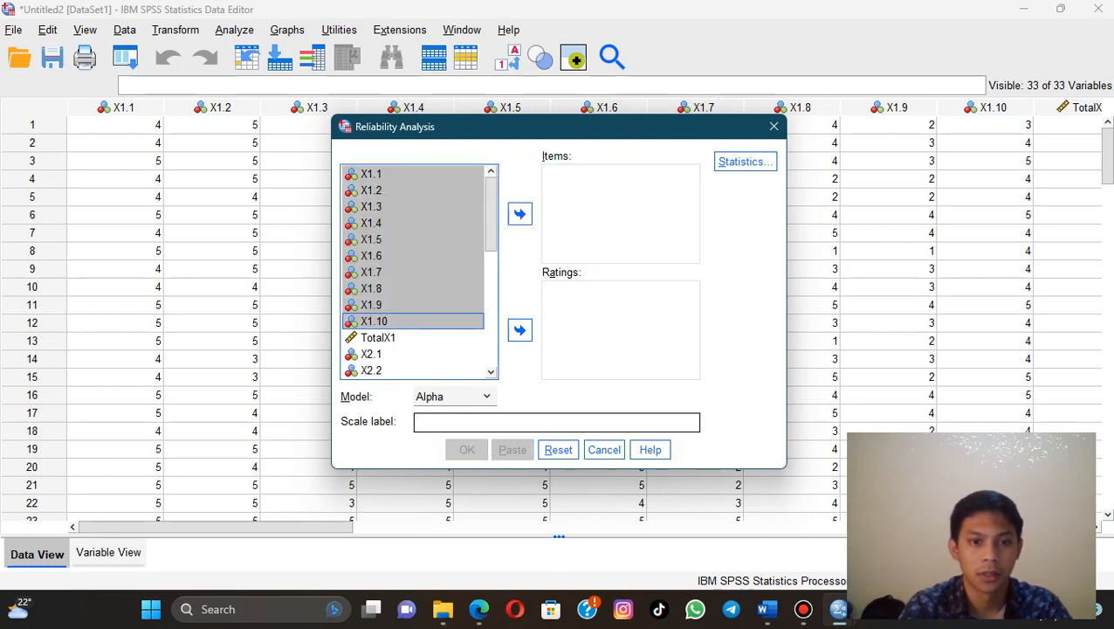
pyautogui.scroll(-3, 419, 272)
pyautogui.click(372, 207)
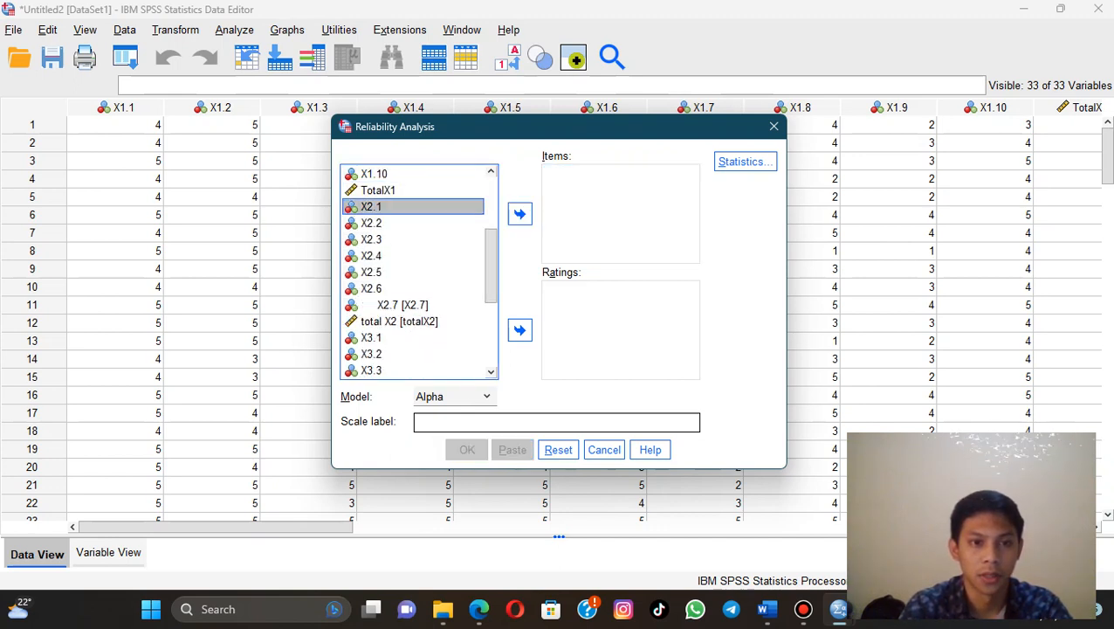
pyautogui.hotkey('shift', 'Down')
pyautogui.hotkey('shift', 'Down')
pyautogui.hotkey('shift', 'Down')
pyautogui.hotkey('shift', 'Down')
pyautogui.hotkey('shift', 'Down')
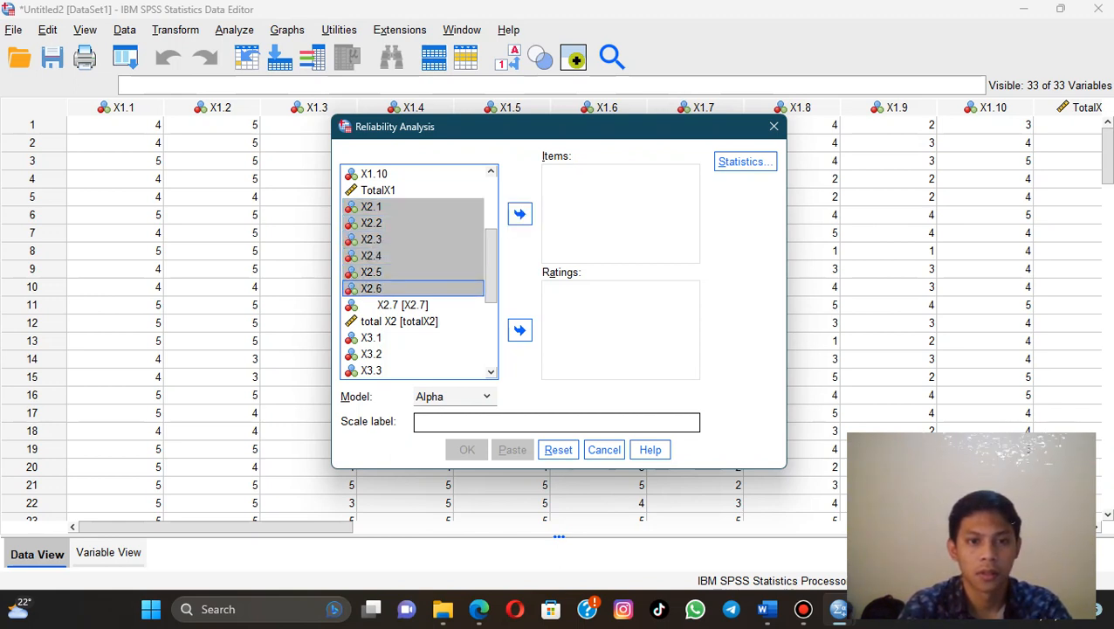
# Add variables X2.1 through X2.7 as the analysis items and run the reliability analysis
pyautogui.click(372, 207)
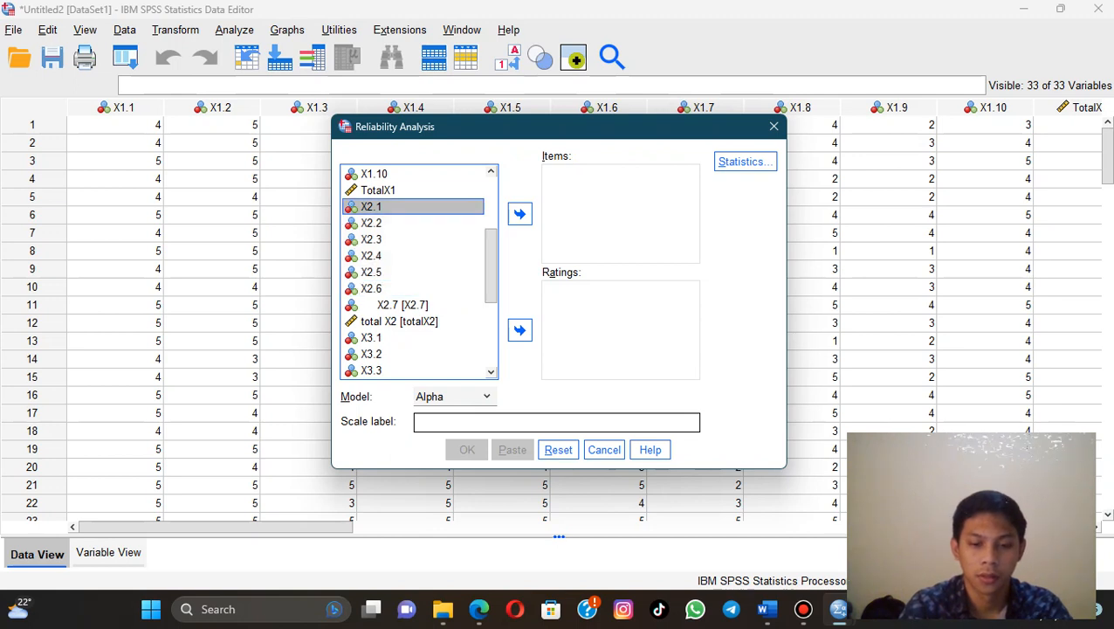
pyautogui.hotkey('shift', 'Down')
pyautogui.hotkey('shift', 'Down')
pyautogui.hotkey('shift', 'Down')
pyautogui.hotkey('shift', 'Down')
pyautogui.hotkey('shift', 'Down')
pyautogui.hotkey('shift', 'Down')
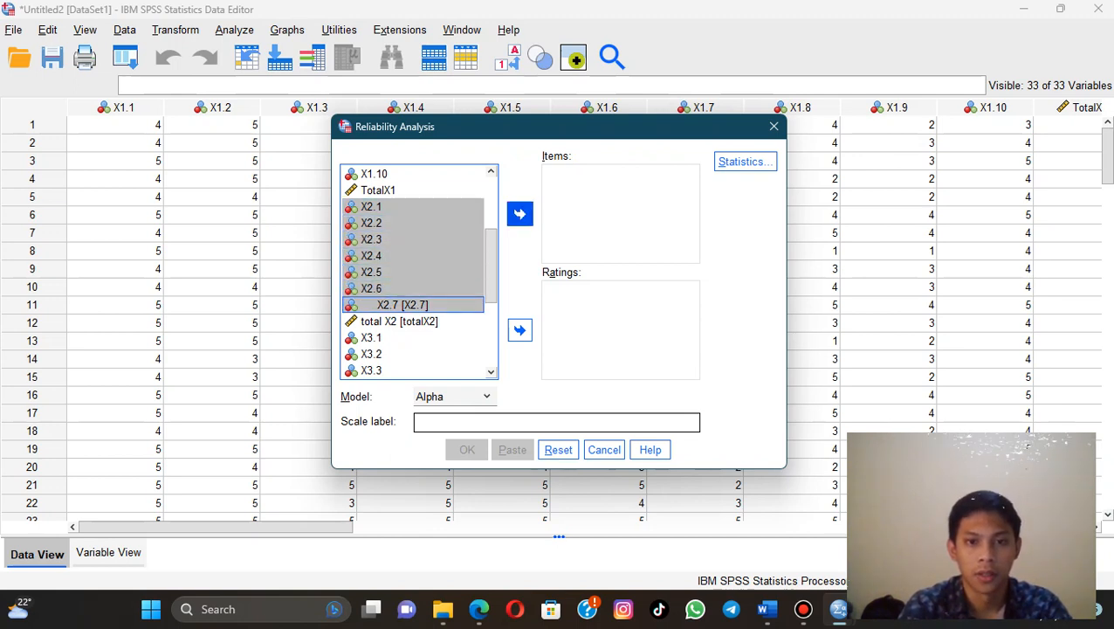
pyautogui.click(520, 213)
pyautogui.click(468, 449)
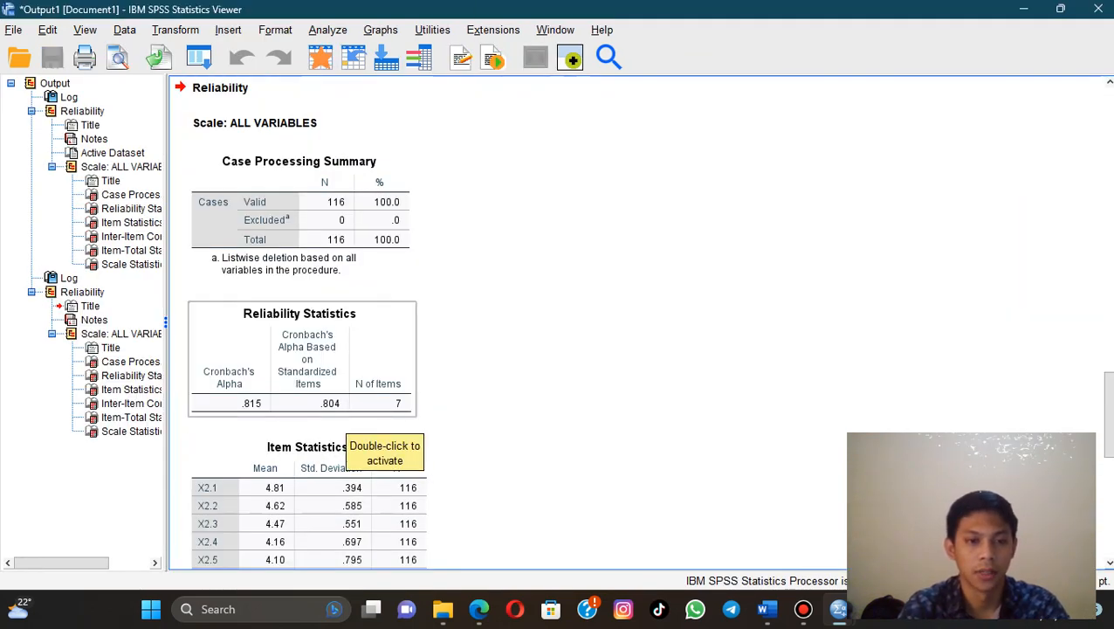
# Copy the Reliability Statistics table for the X2 variables from the output as an image
pyautogui.rightClick(341, 375)
pyautogui.moveTo(393, 425)
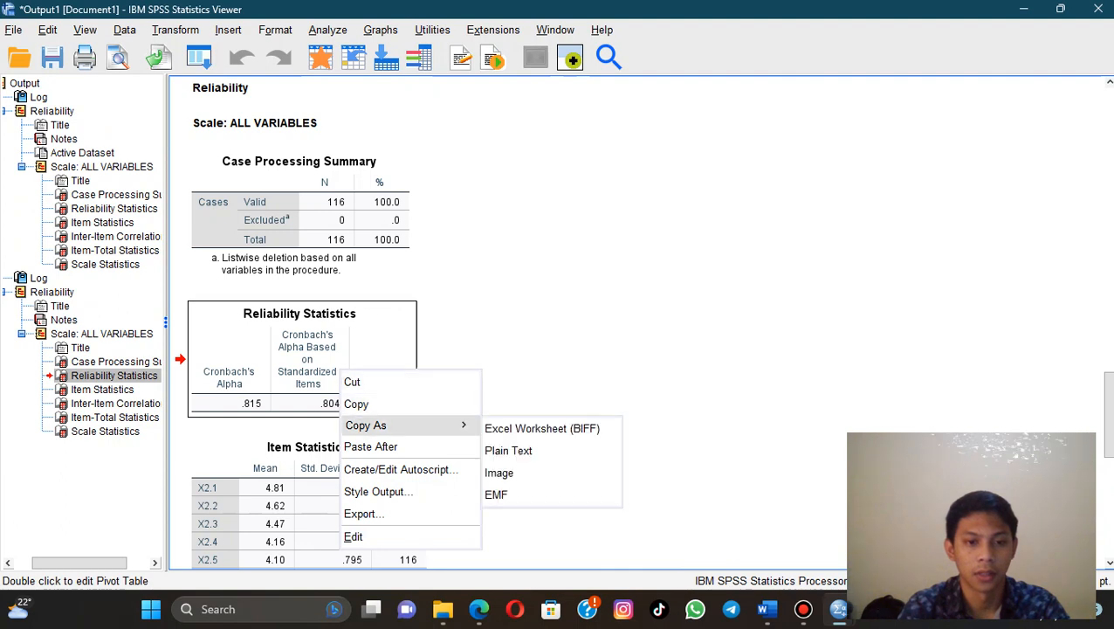
pyautogui.click(516, 472)
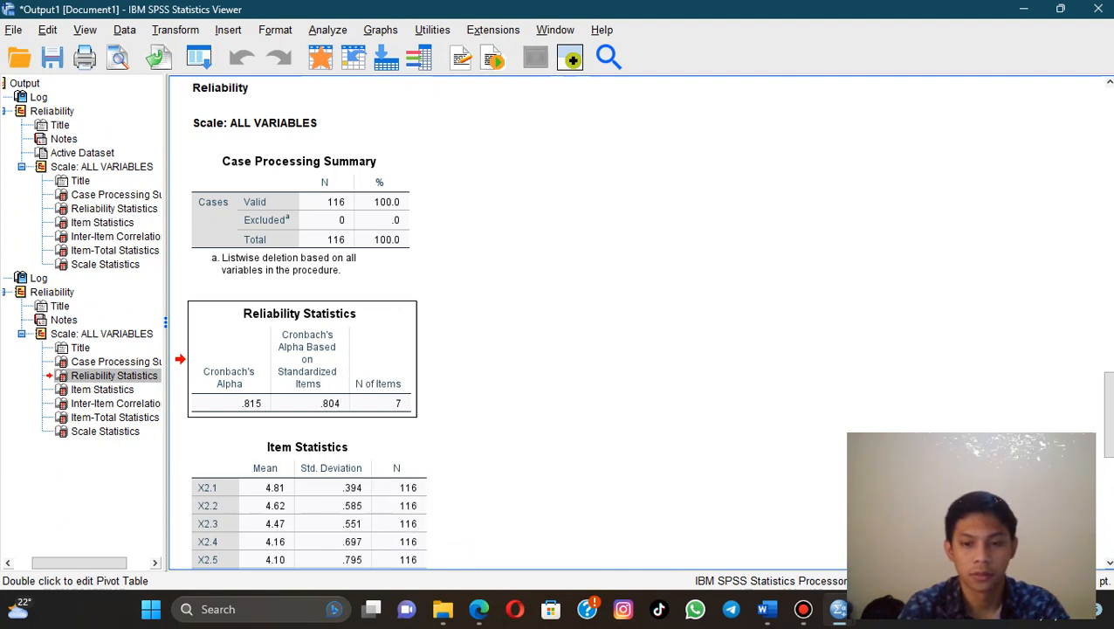
# Switch to the Word document, add the label "X2" below the first table and paste the copied image under it
pyautogui.click(767, 609)
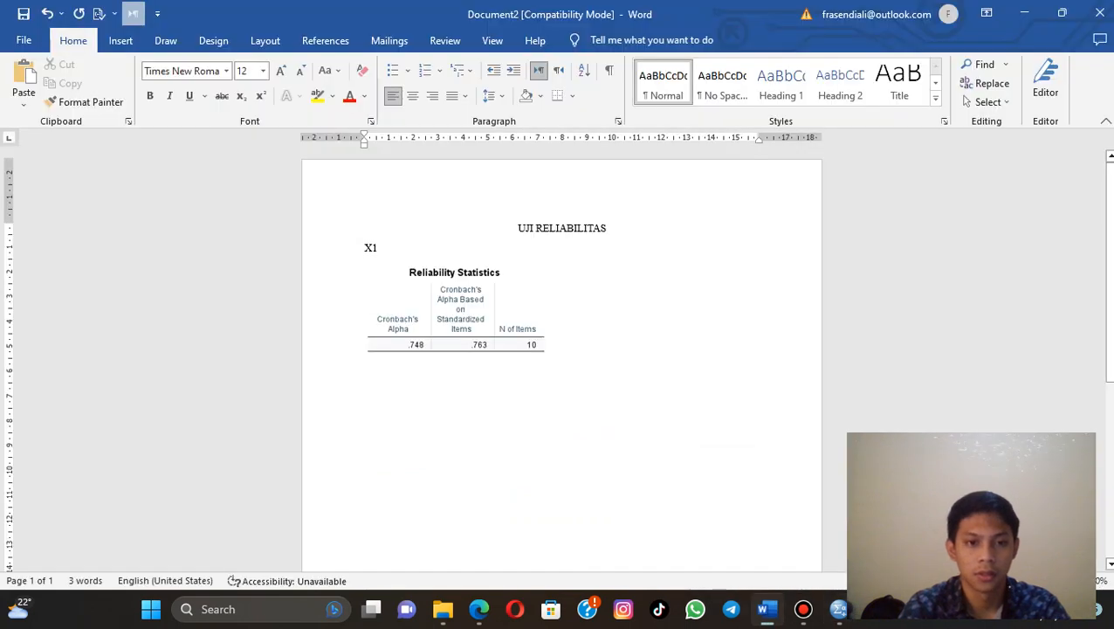
pyautogui.write('X2')
pyautogui.press('Return')
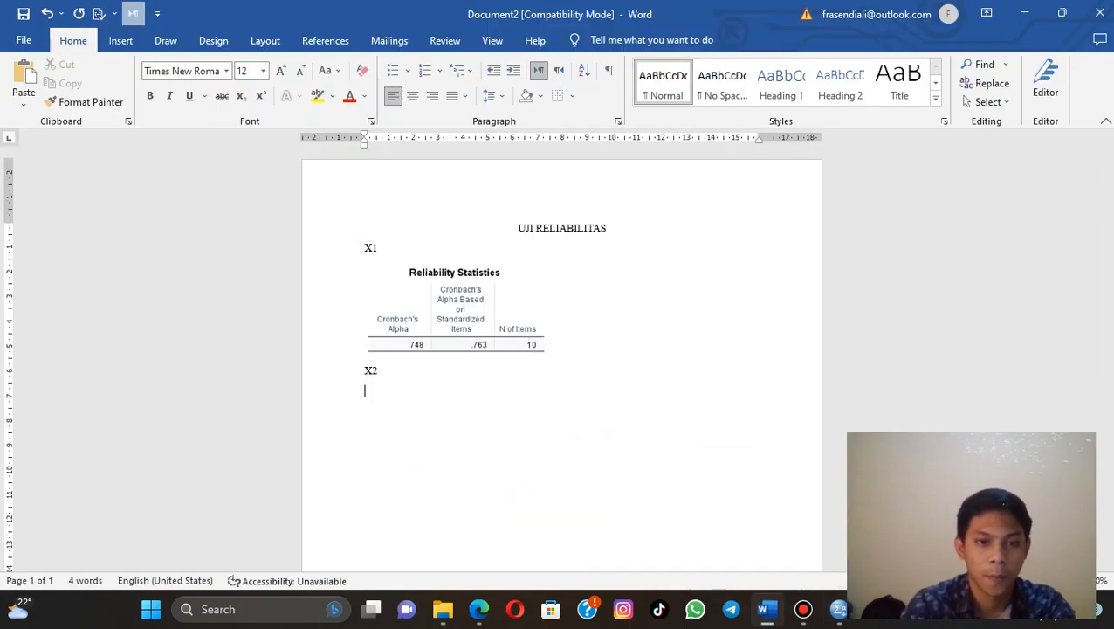
pyautogui.rightClick(366, 393)
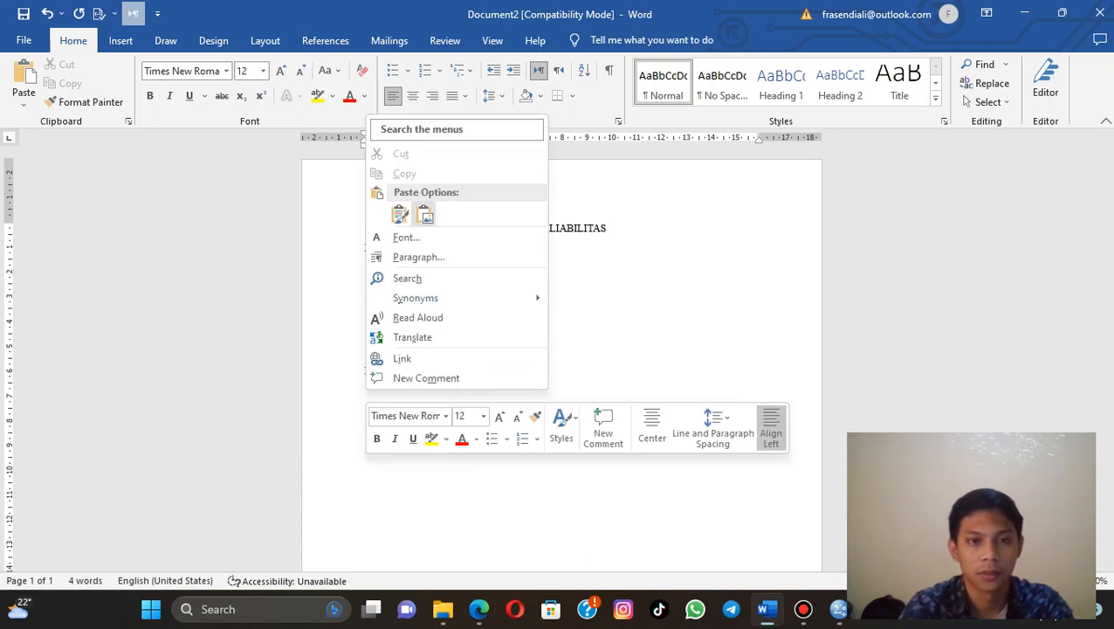
pyautogui.click(426, 215)
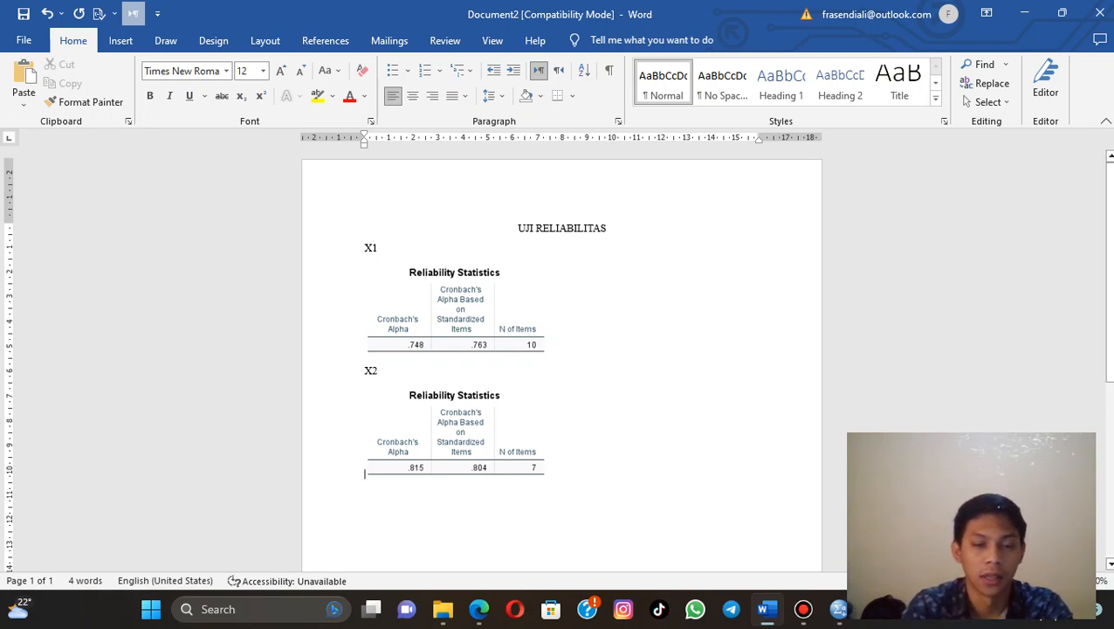
# Return to the SPSS data editor and reopen the Reliability Analysis dialog
pyautogui.moveTo(839, 608)
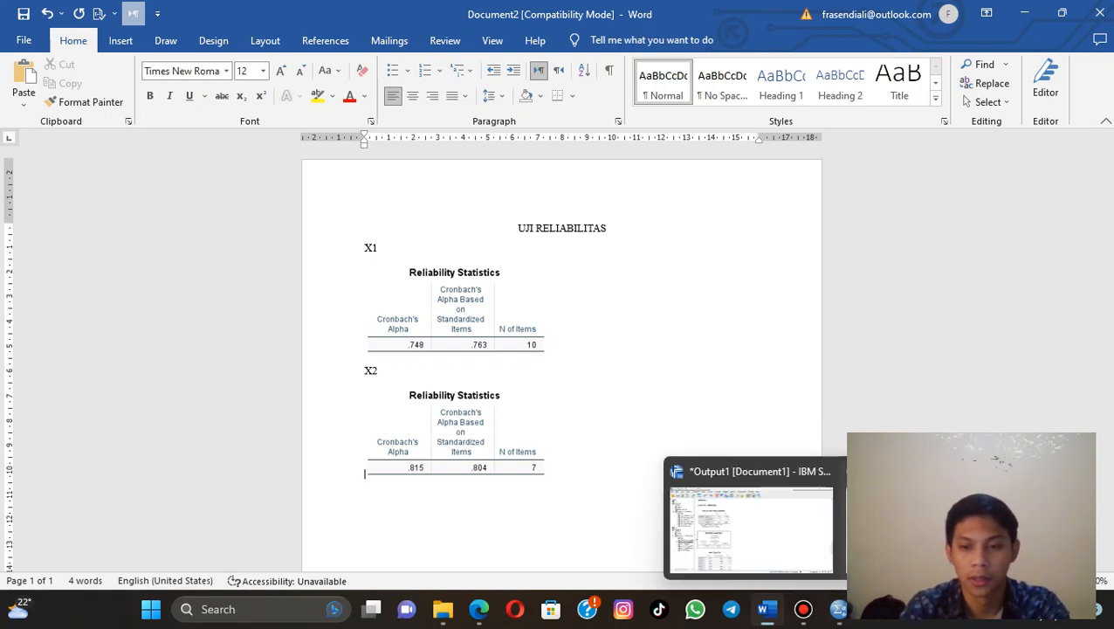
pyautogui.click(838, 609)
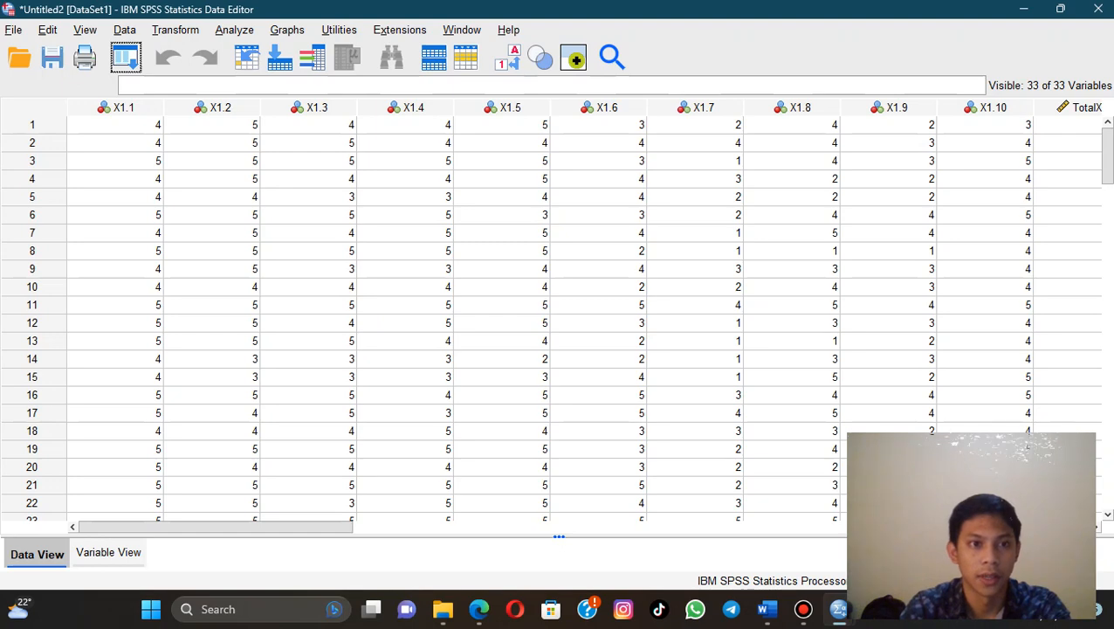
pyautogui.click(234, 30)
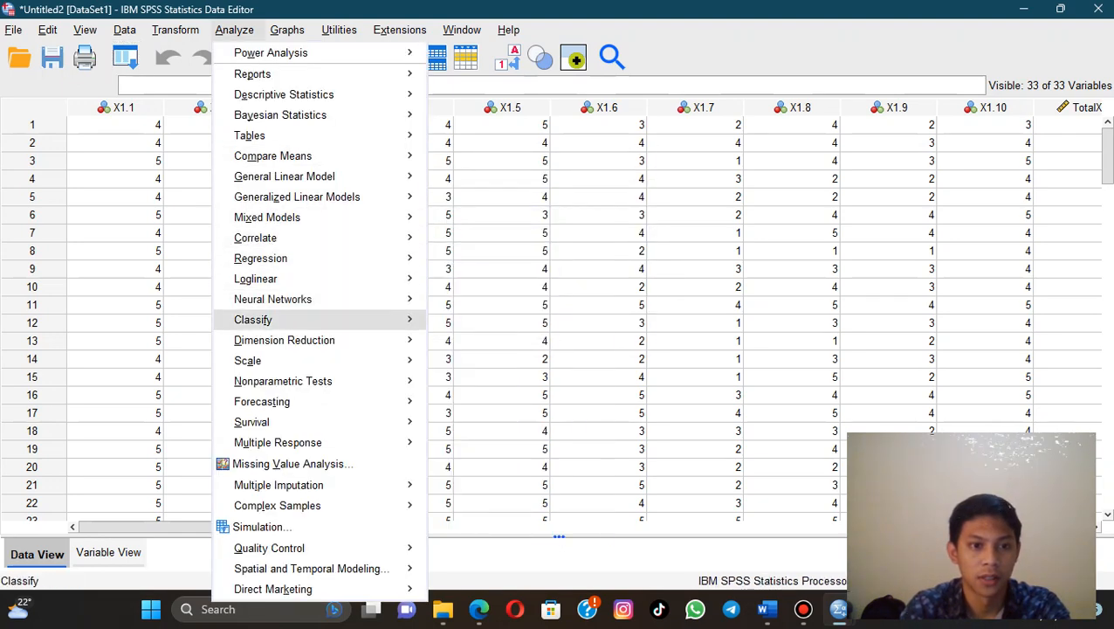
pyautogui.moveTo(262, 360)
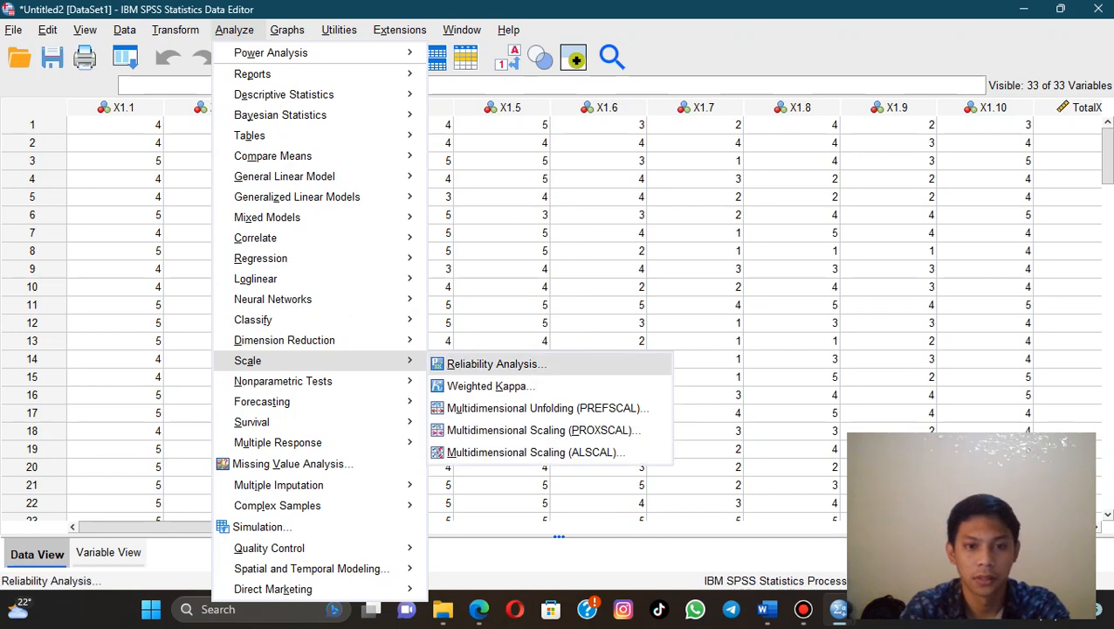
pyautogui.click(489, 363)
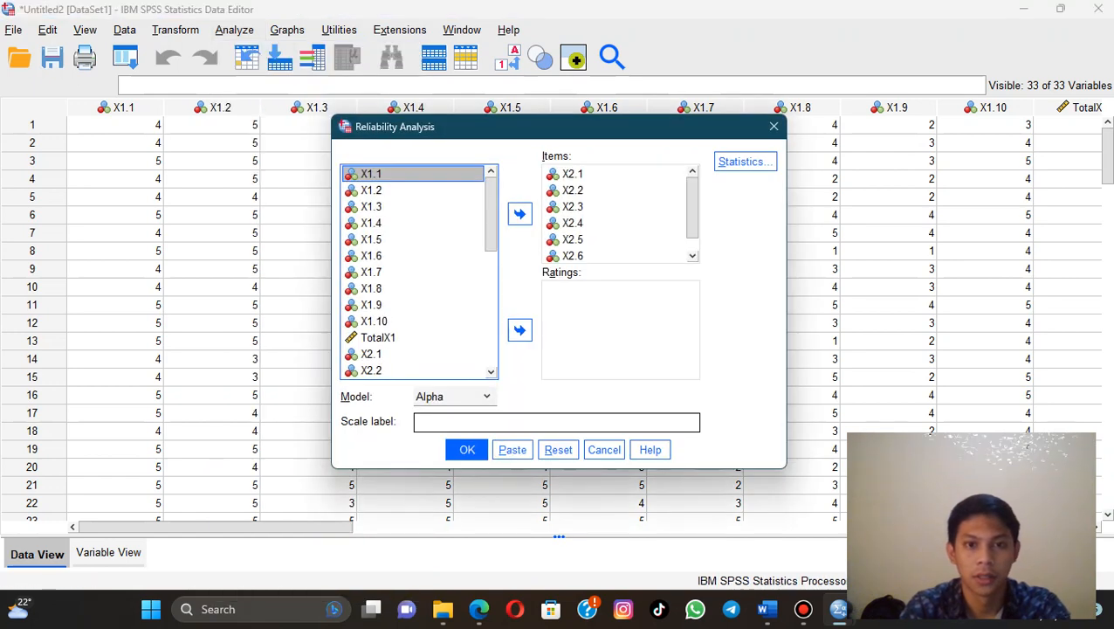
# Remove variables X2.1 through X2.7 from the reliability analysis items
pyautogui.click(573, 173)
pyautogui.hotkey('shift', 'Down')
pyautogui.hotkey('shift', 'Down')
pyautogui.hotkey('shift', 'Down')
pyautogui.hotkey('shift', 'Down')
pyautogui.hotkey('shift', 'Down')
pyautogui.hotkey('shift', 'Down')
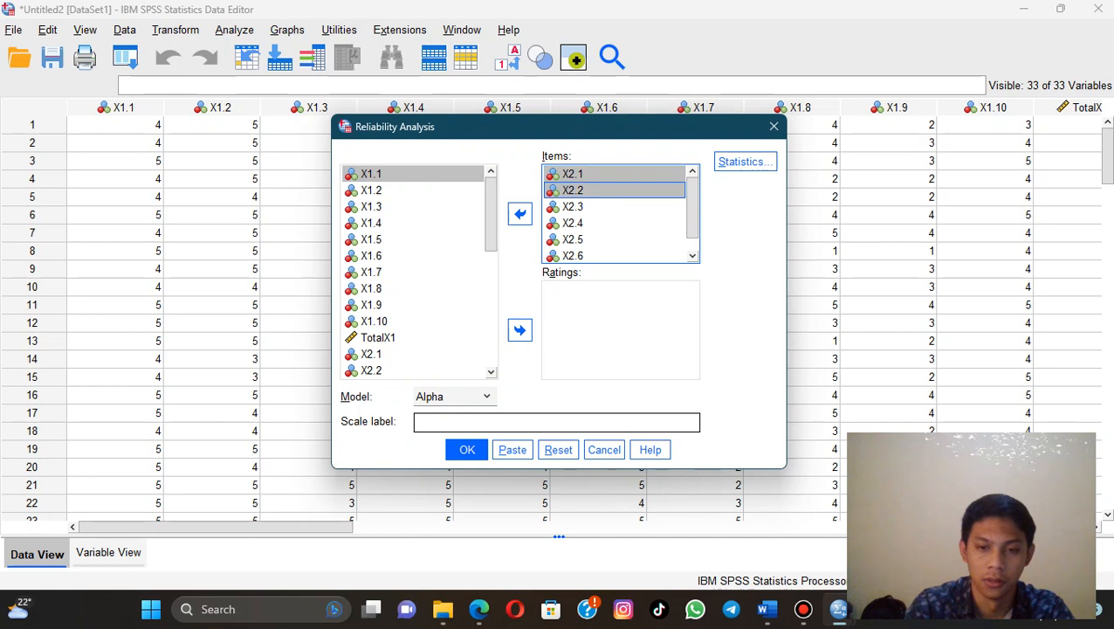
pyautogui.press('Tab')
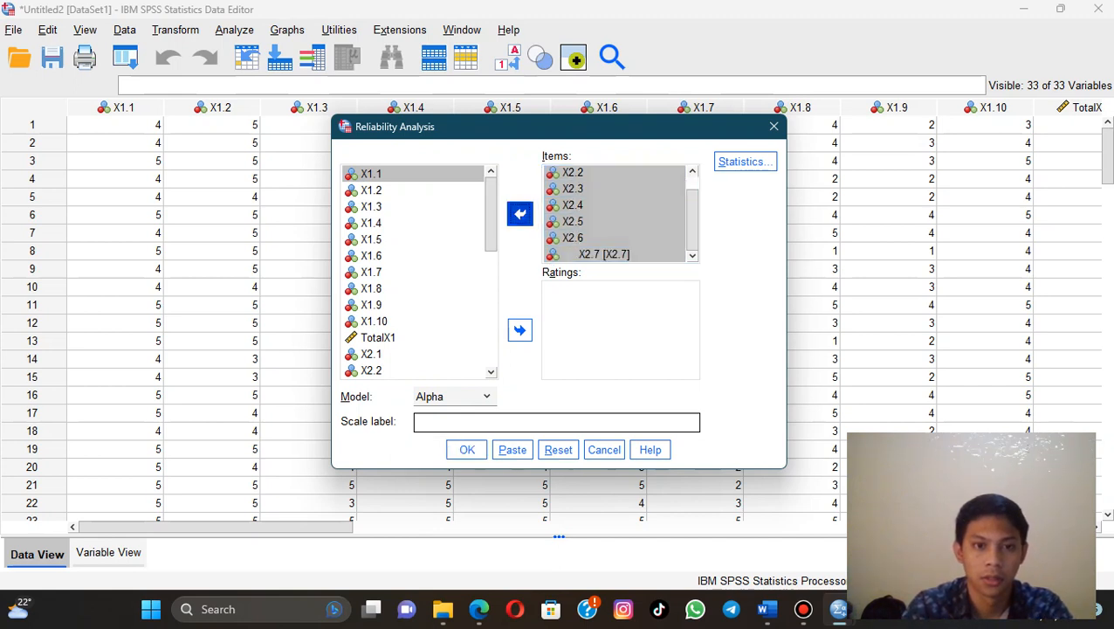
pyautogui.press('space')
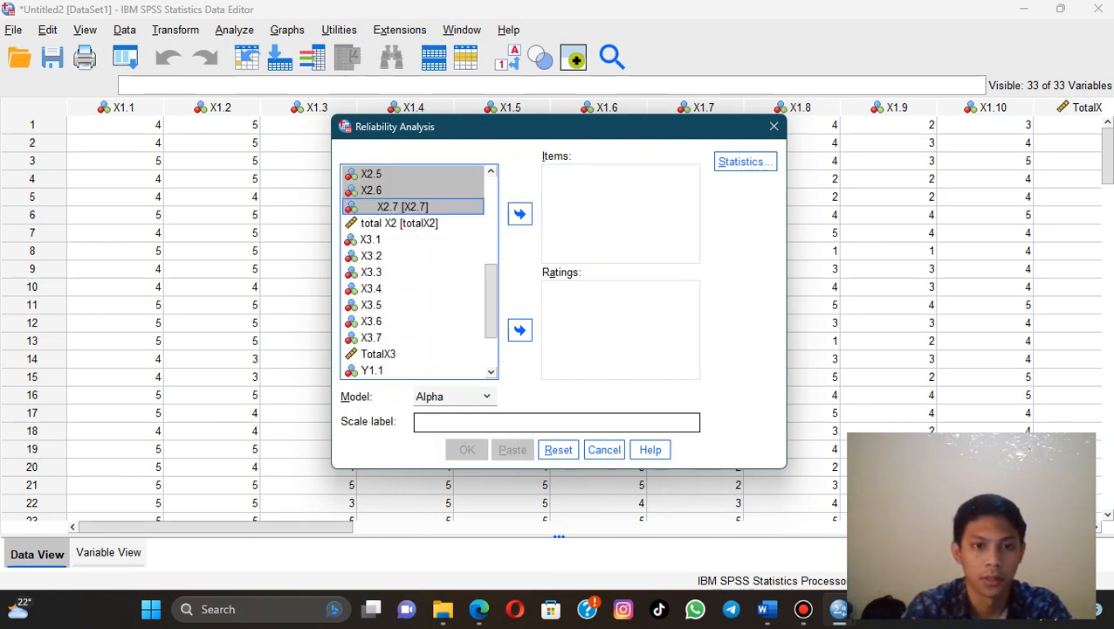
# Add variables X3.1 through X3.7 as the analysis items and run the reliability analysis
pyautogui.click(371, 239)
pyautogui.hotkey('shift', 'Down')
pyautogui.hotkey('shift', 'Down')
pyautogui.hotkey('shift', 'Down')
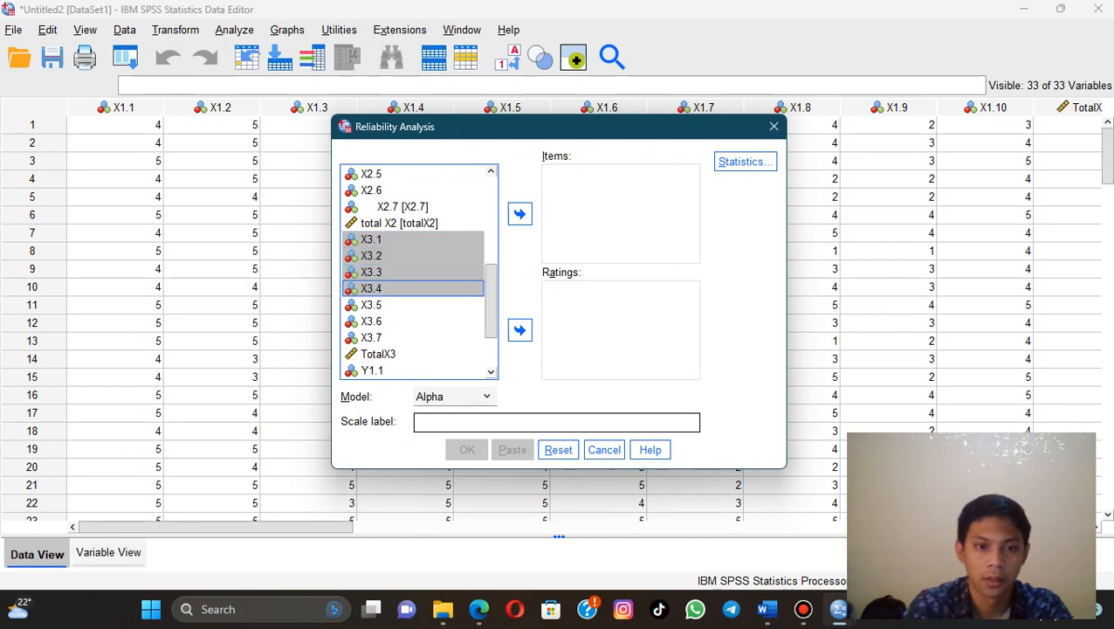
pyautogui.hotkey('shift', 'Down')
pyautogui.hotkey('shift', 'Down')
pyautogui.hotkey('shift', 'Down')
pyautogui.press('Tab')
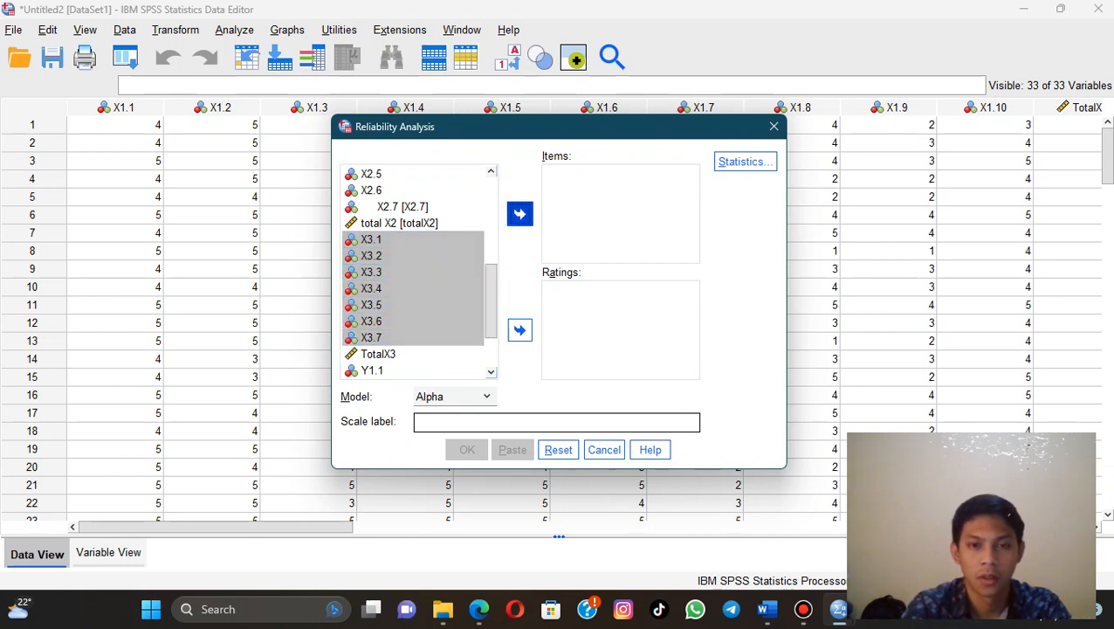
pyautogui.press('space')
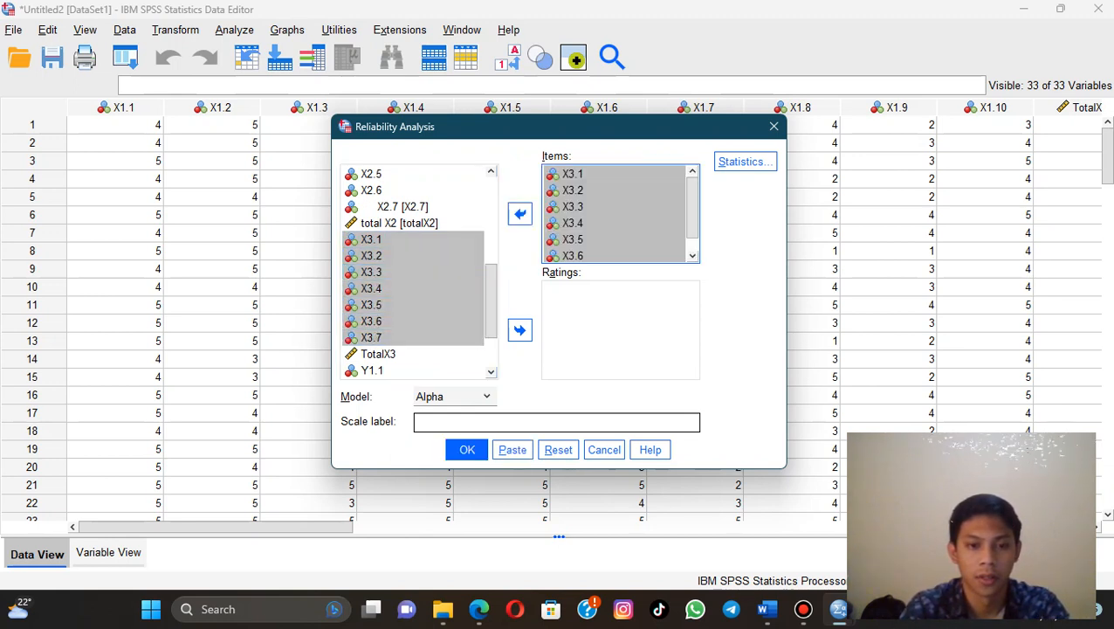
pyautogui.press('Return')
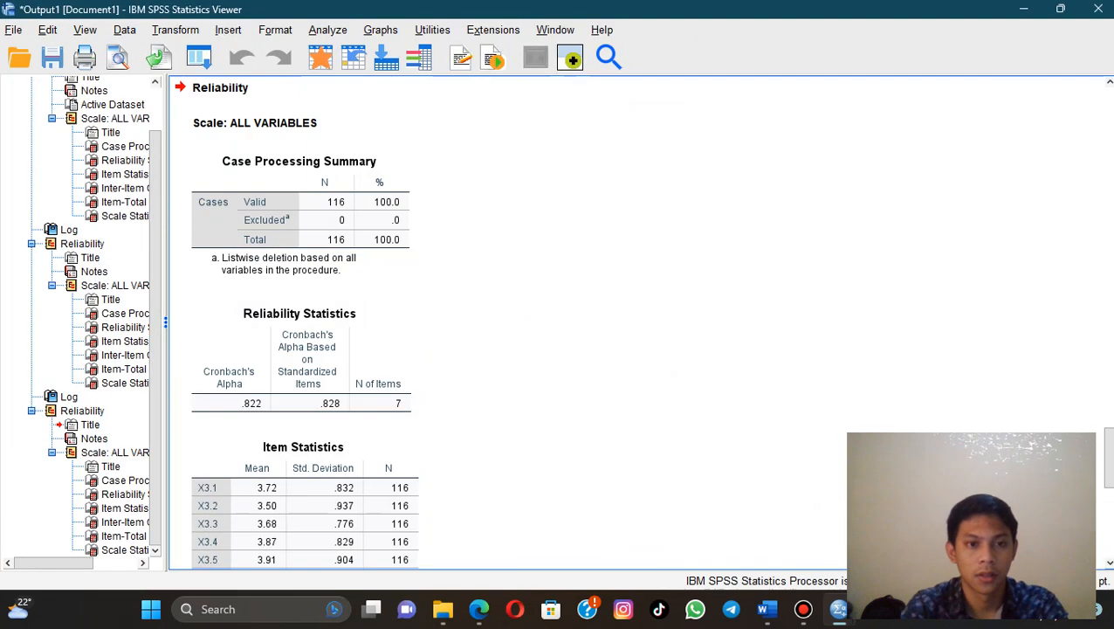
# Copy the Reliability Statistics table of the X3 analysis as an image
pyautogui.rightClick(341, 381)
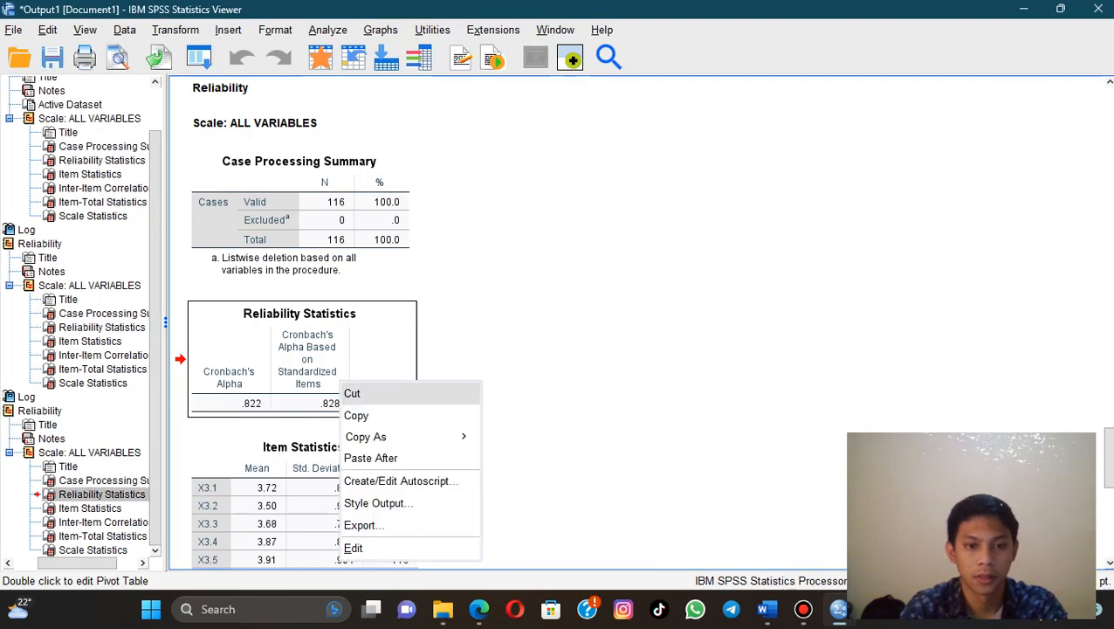
pyautogui.moveTo(384, 437)
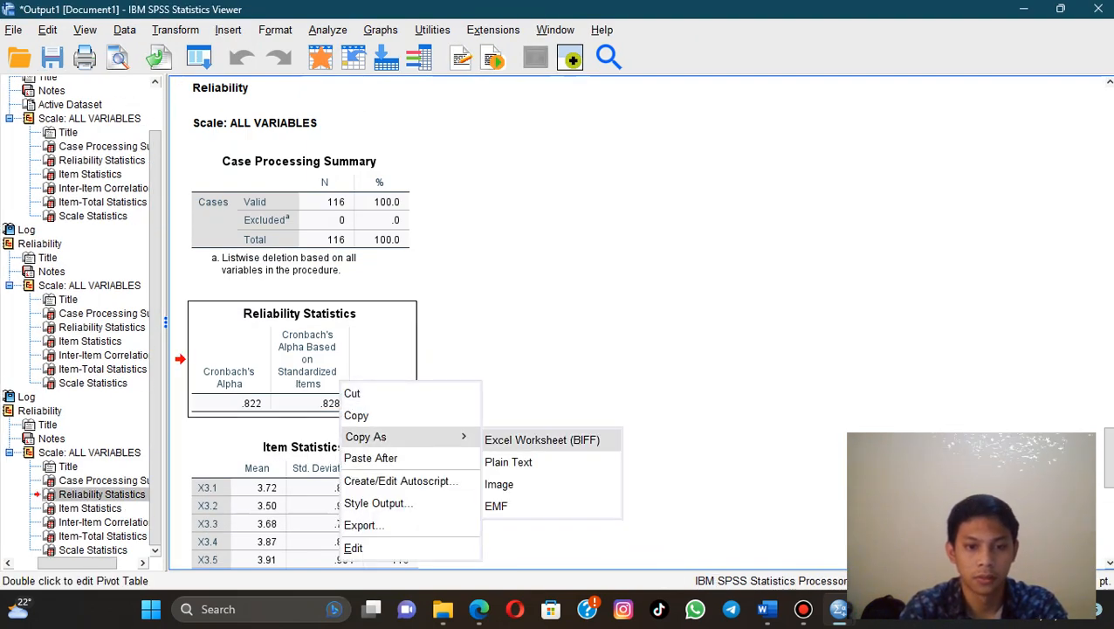
pyautogui.click(515, 483)
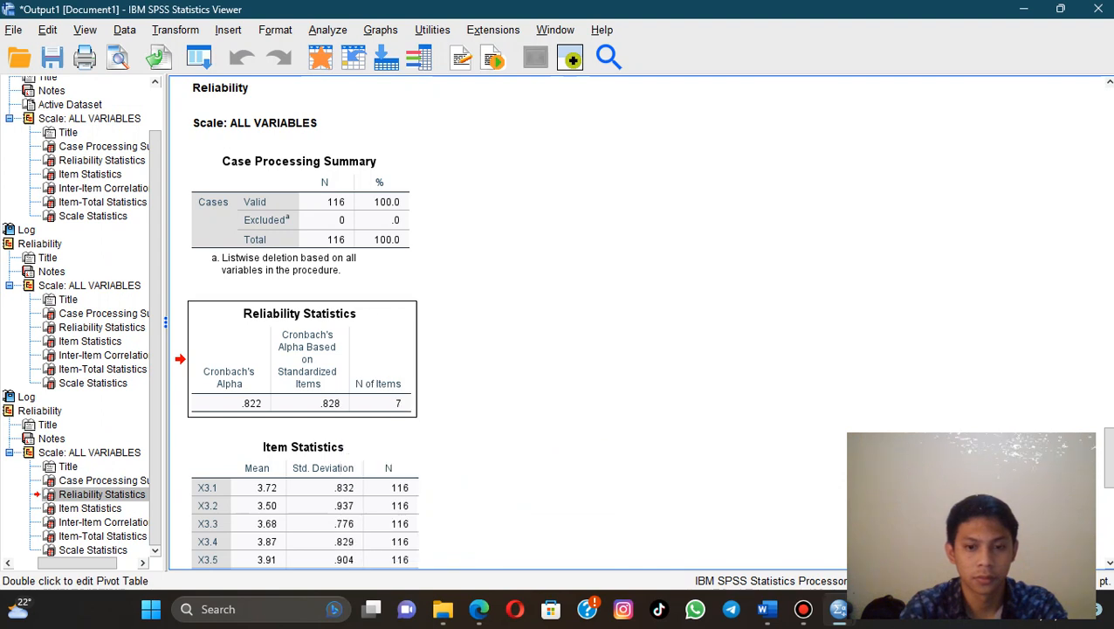
# Switch to the Word document, add the label "X3" below the second table and paste the copied image under it, followed by a new line
pyautogui.click(767, 608)
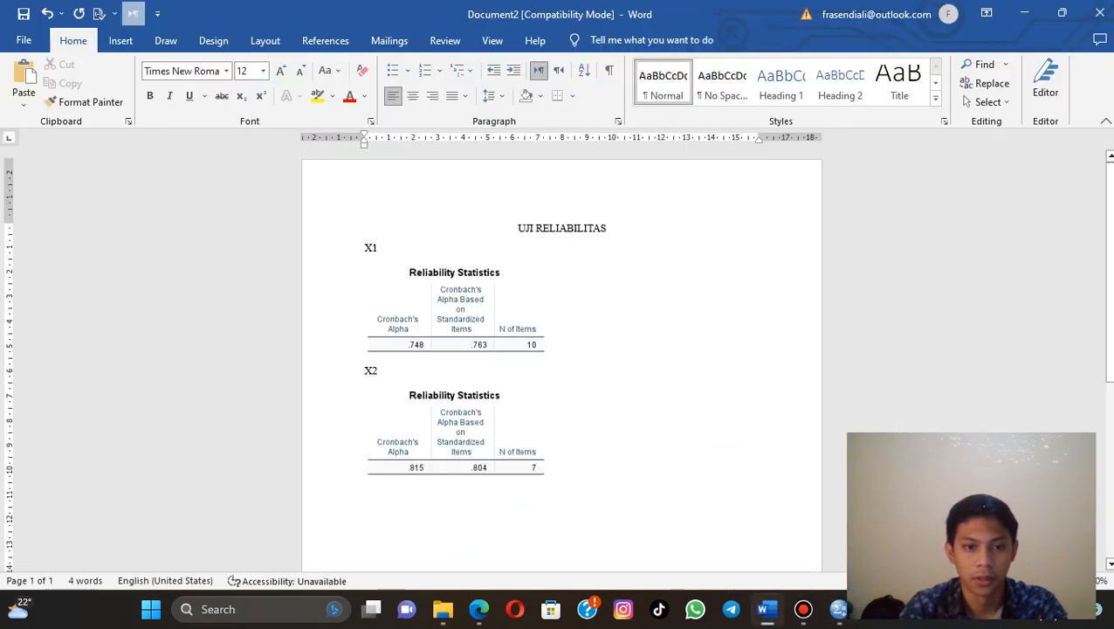
pyautogui.press('Return')
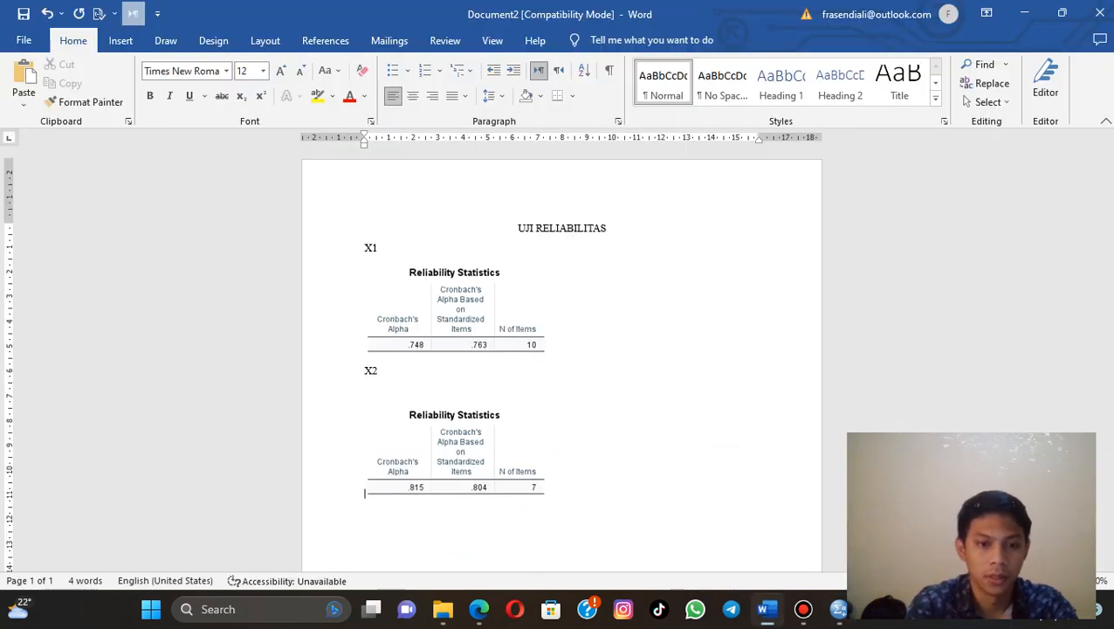
pyautogui.press('BackSpace')
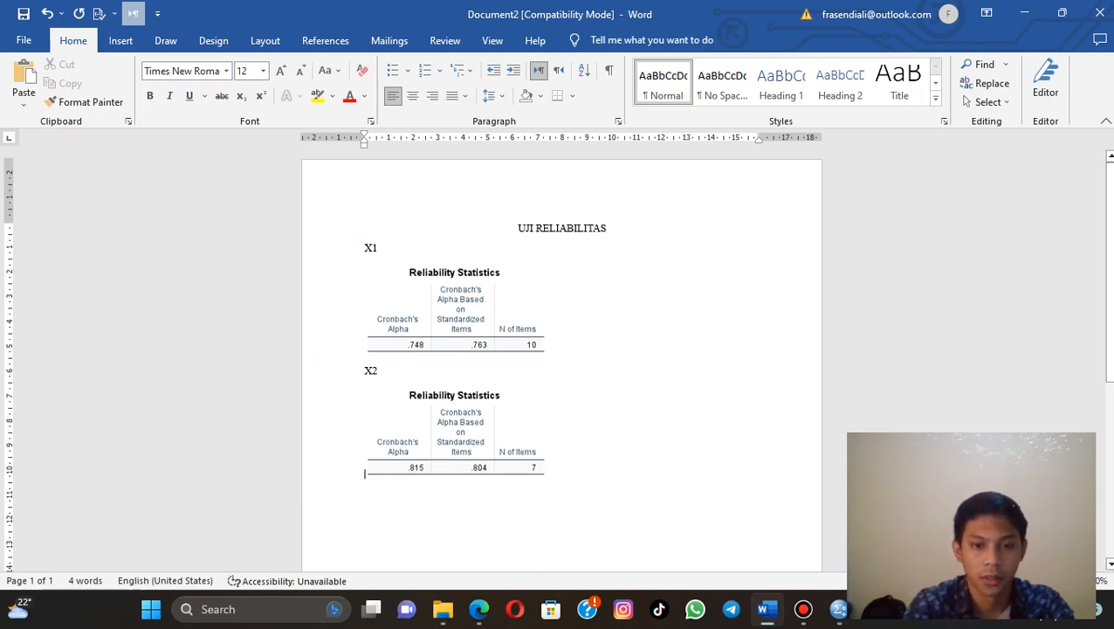
pyautogui.press('Return')
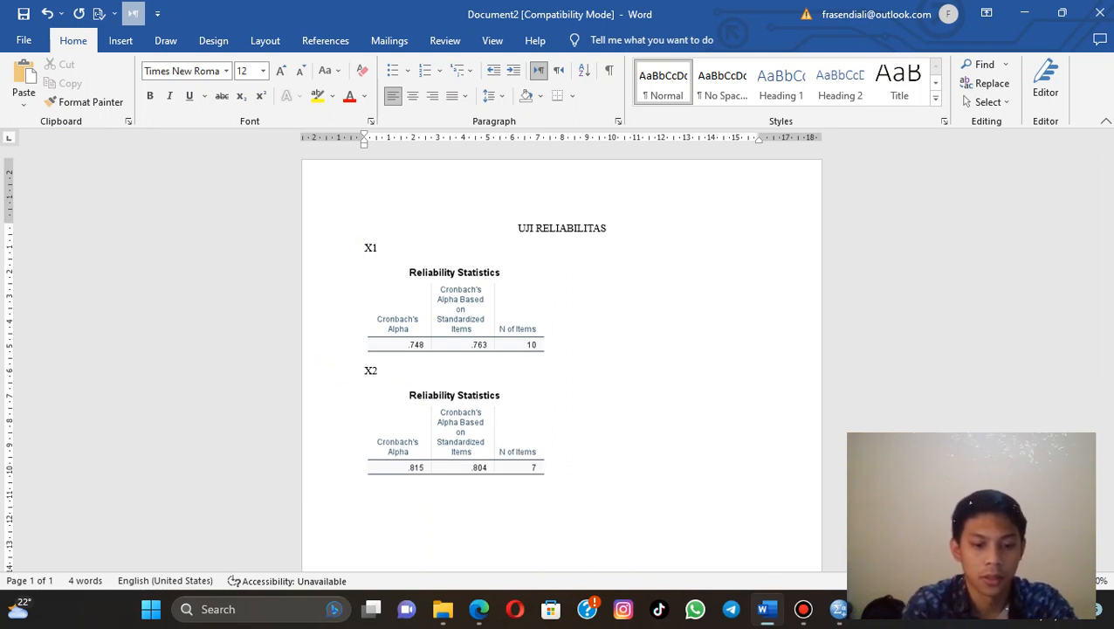
pyautogui.write('X3')
pyautogui.press('Return')
pyautogui.scroll(-4, 559, 358)
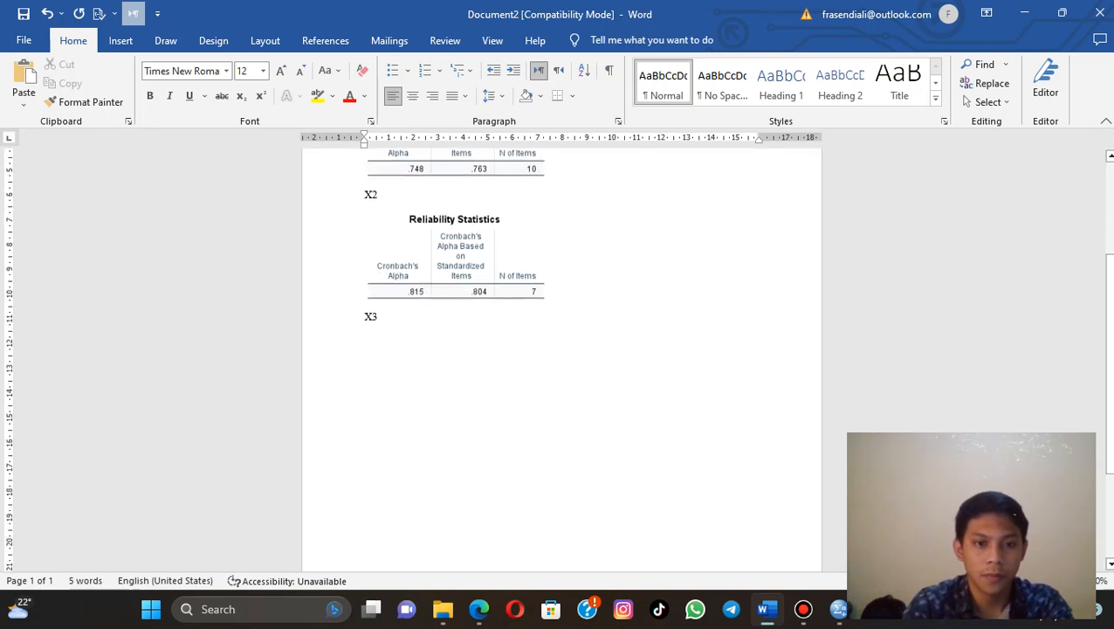
pyautogui.rightClick(371, 338)
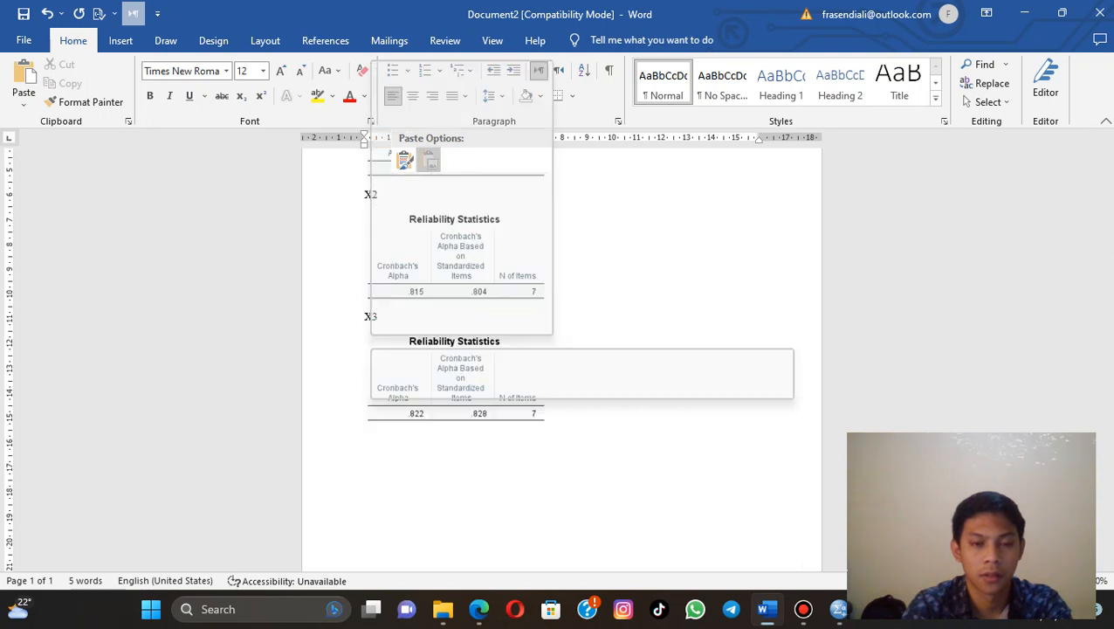
pyautogui.click(430, 159)
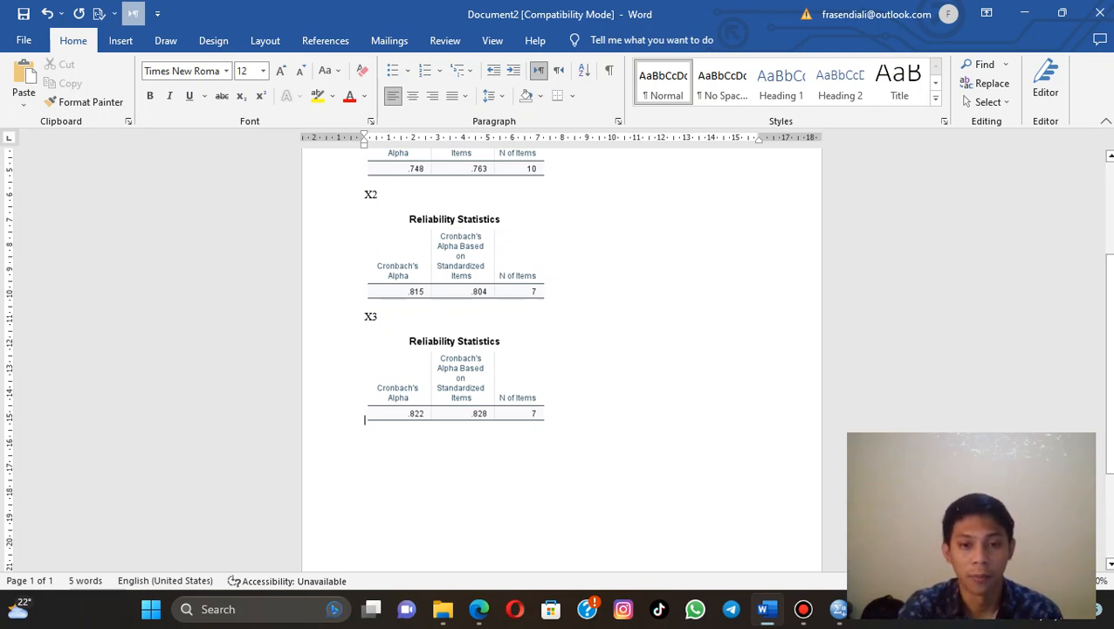
pyautogui.click(547, 419)
pyautogui.press('Return')
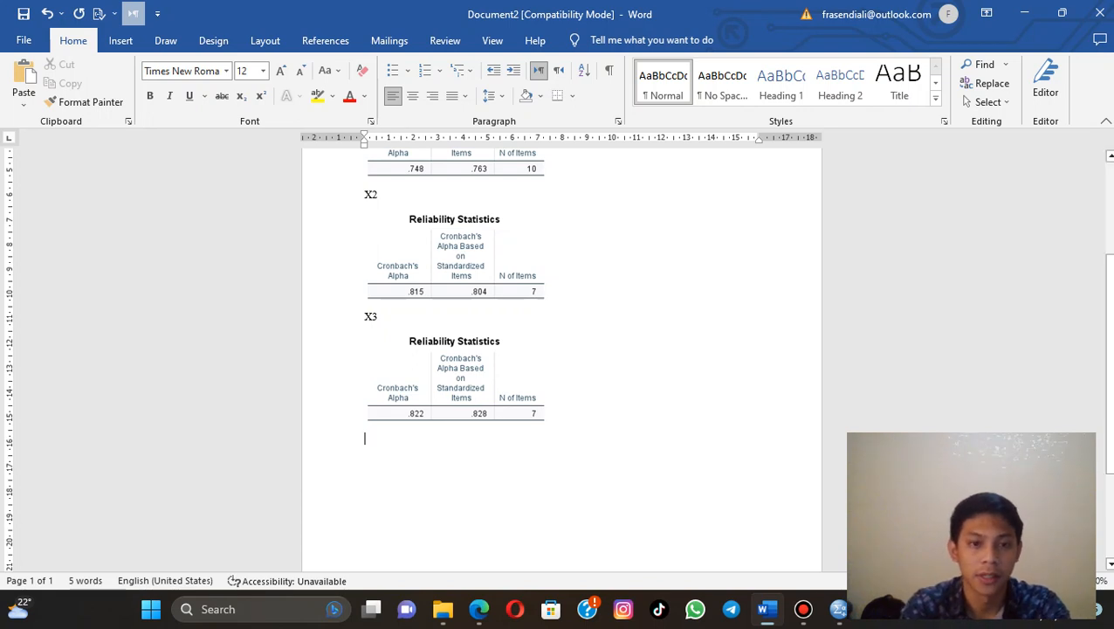
# Switch to the SPSS data editor and reopen the Reliability Analysis dialog
pyautogui.moveTo(839, 610)
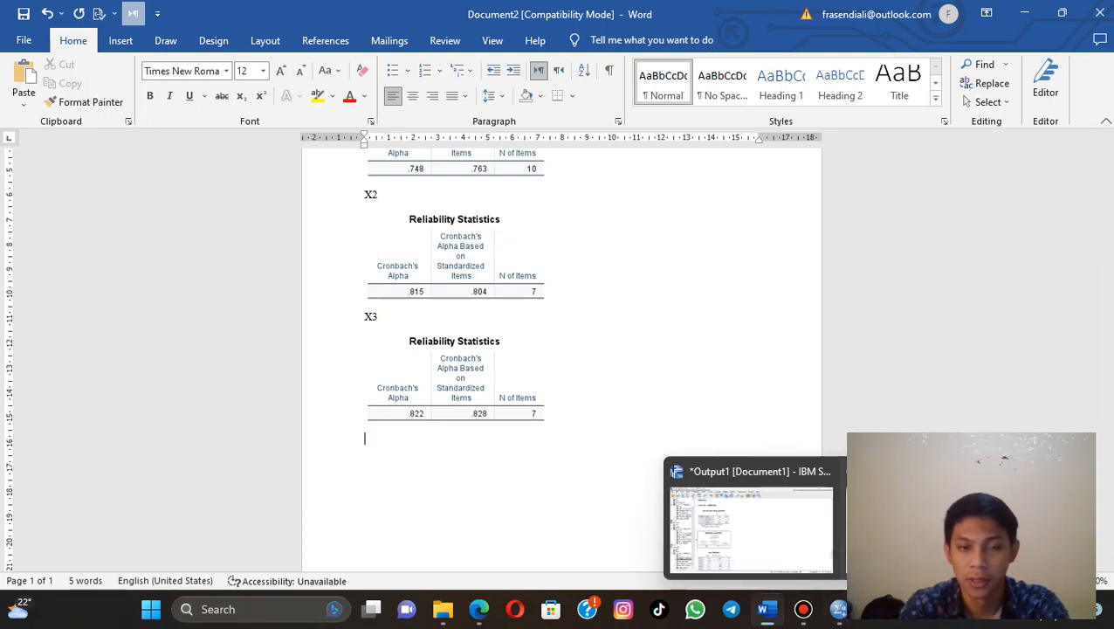
pyautogui.click(923, 529)
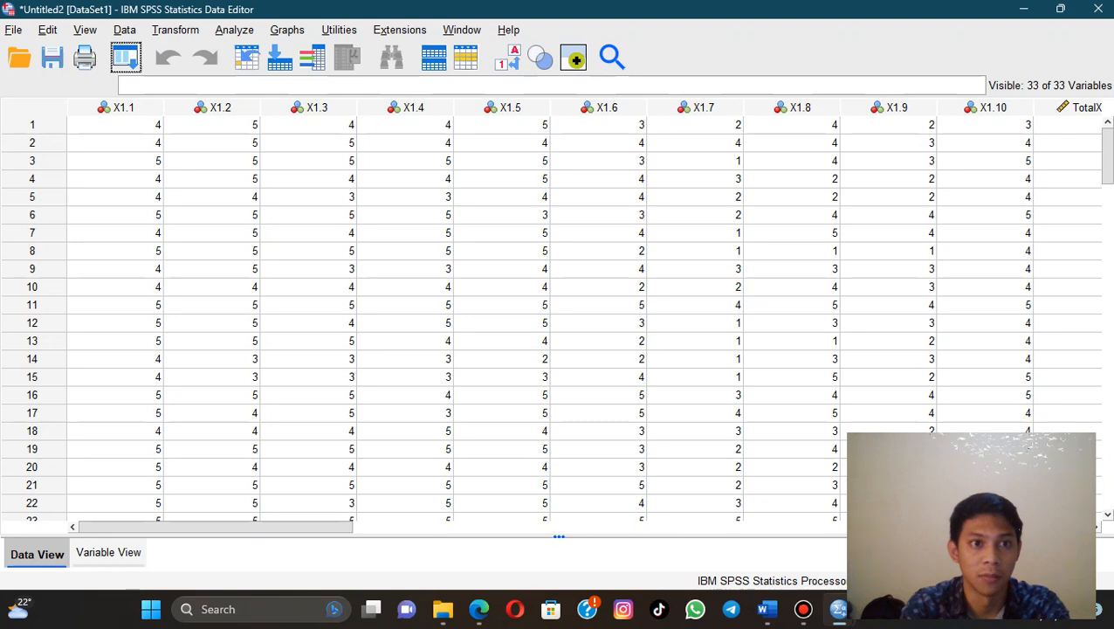
pyautogui.click(234, 29)
pyautogui.moveTo(262, 360)
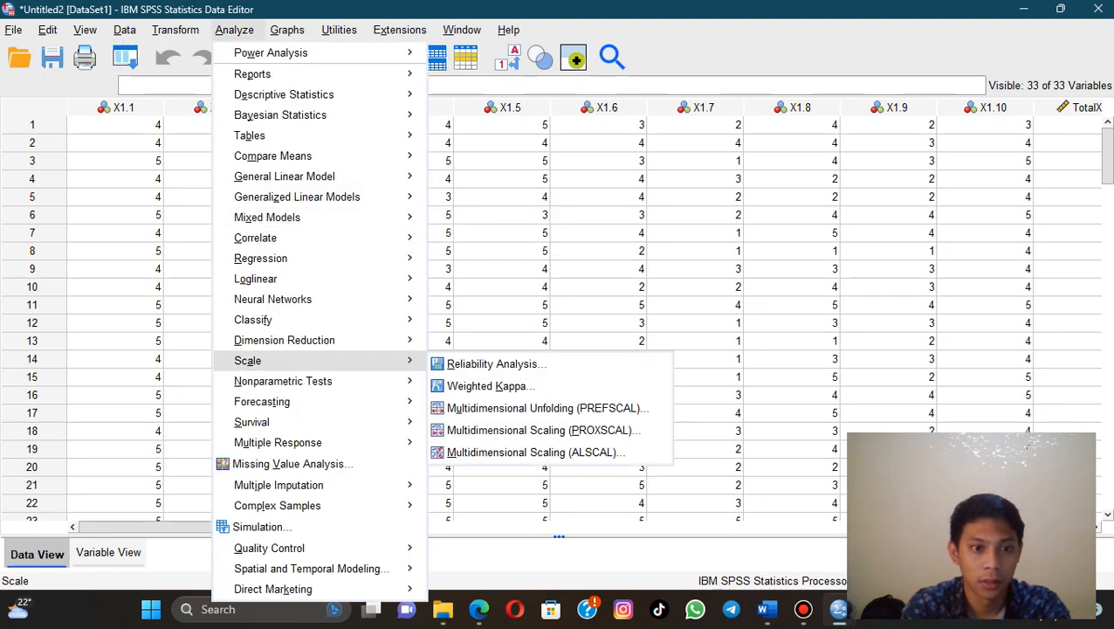
pyautogui.click(496, 364)
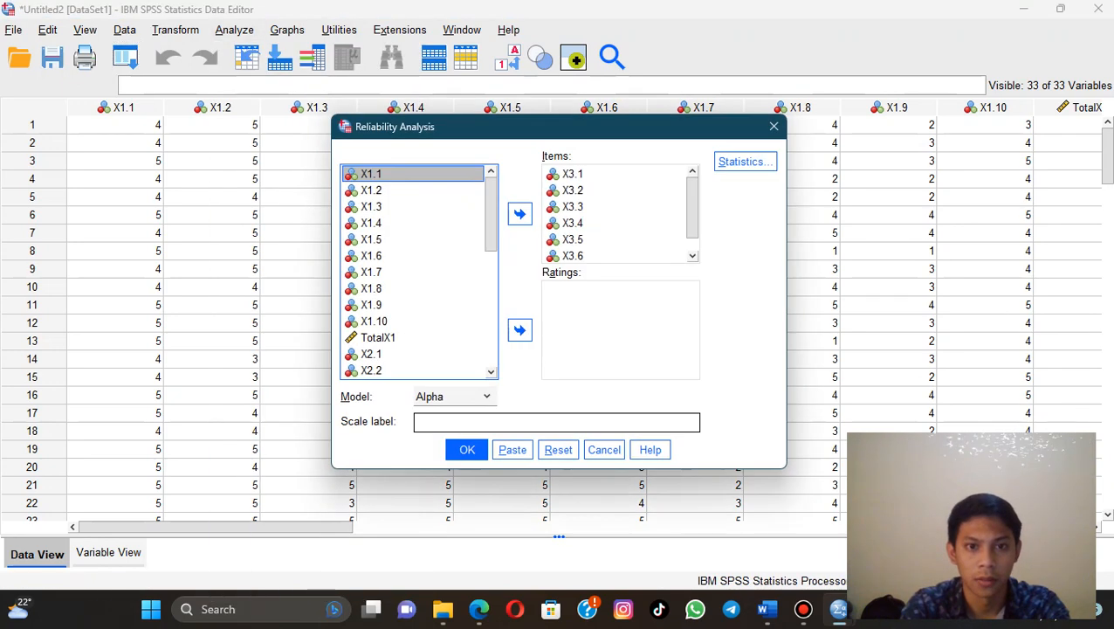
# Remove variables X3.1 through X3.7 from the reliability analysis items
pyautogui.click(573, 174)
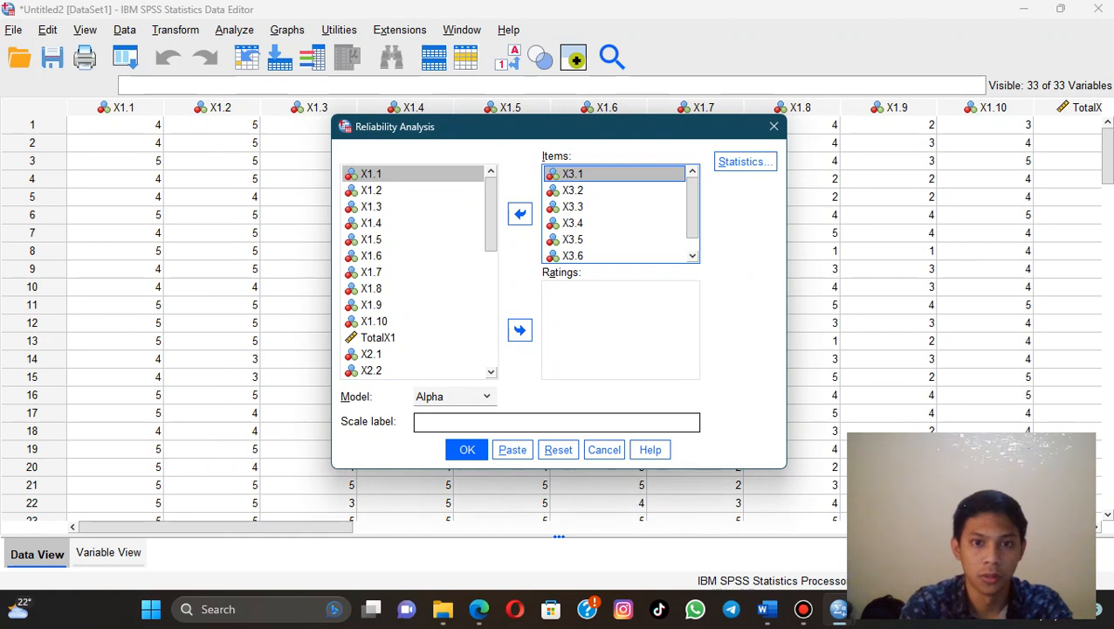
pyautogui.hotkey('shift', 'Down')
pyautogui.hotkey('shift', 'Down')
pyautogui.hotkey('shift', 'Down')
pyautogui.hotkey('shift', 'Down')
pyautogui.hotkey('shift', 'Down')
pyautogui.hotkey('shift', 'Down')
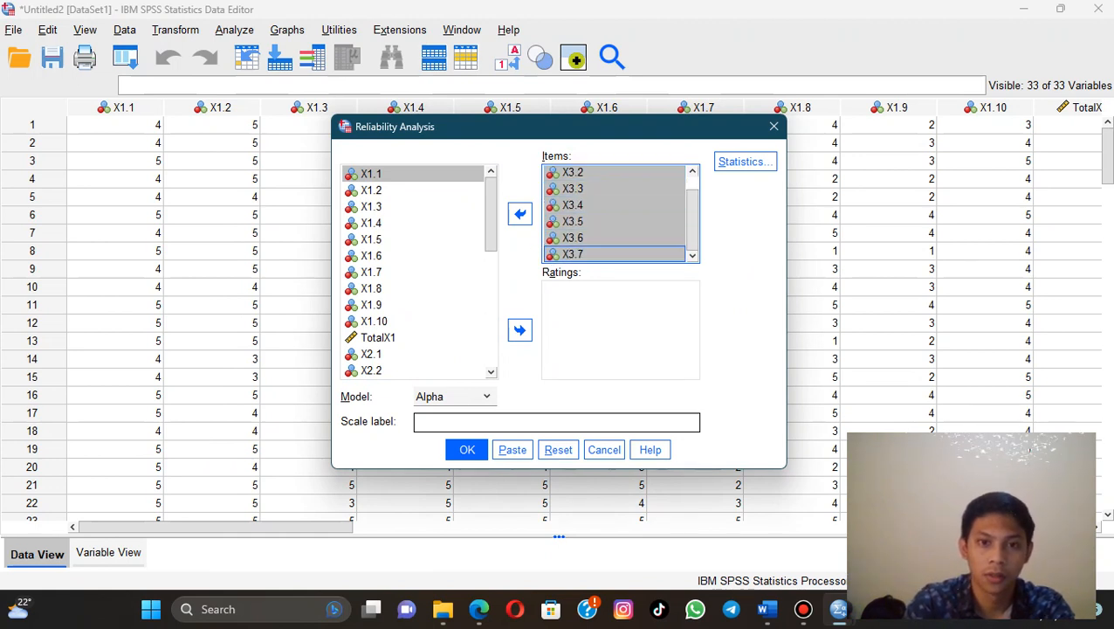
pyautogui.click(519, 214)
# Add variables Y1.1 through Y1.5 as the analysis items and run the reliability analysis
pyautogui.scroll(-5, 419, 272)
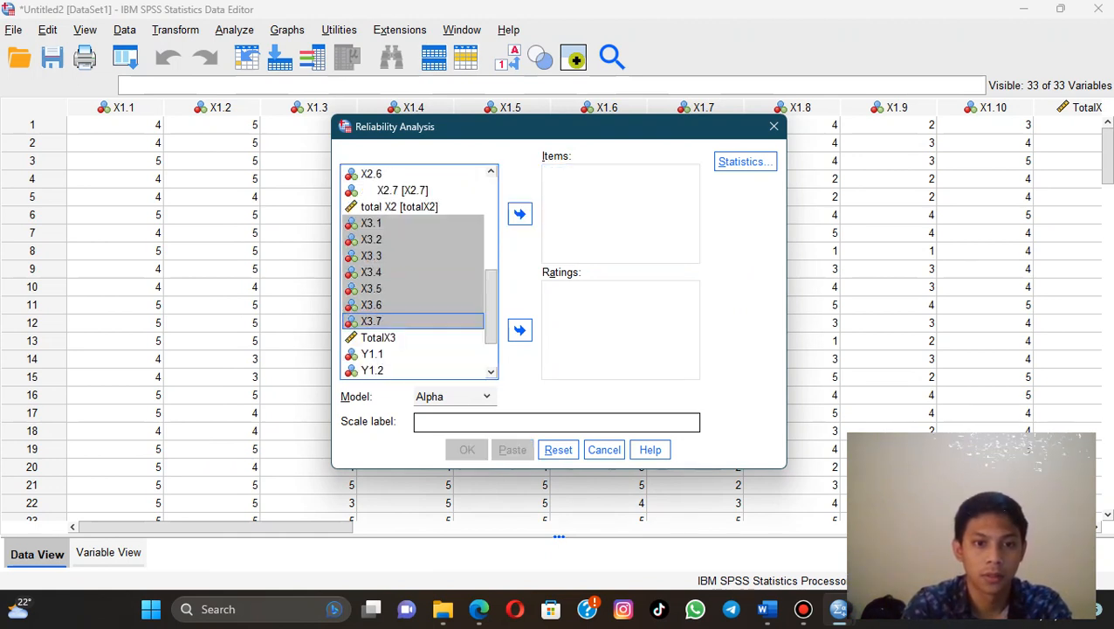
pyautogui.click(373, 288)
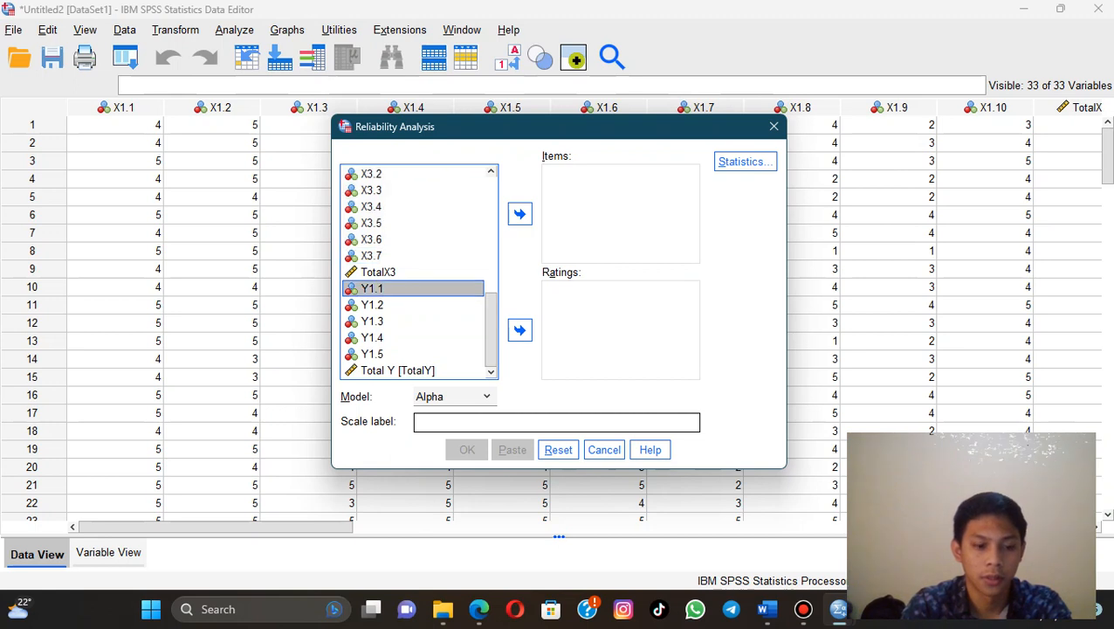
pyautogui.hotkey('shift', 'Down')
pyautogui.hotkey('shift', 'Down')
pyautogui.hotkey('shift', 'Down')
pyautogui.hotkey('shift', 'Down')
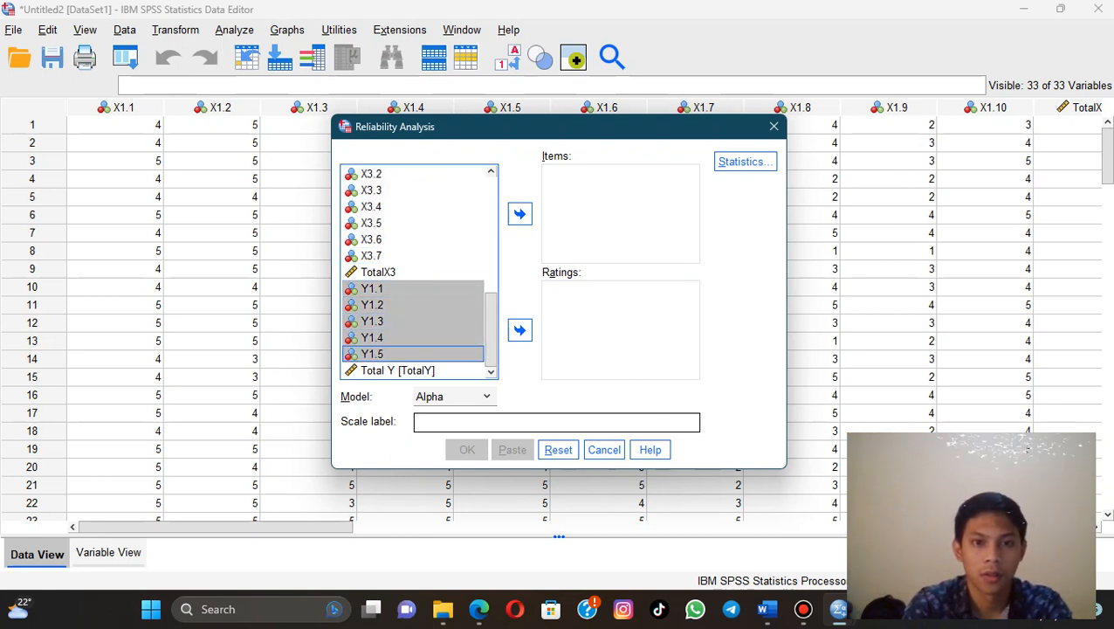
pyautogui.click(520, 214)
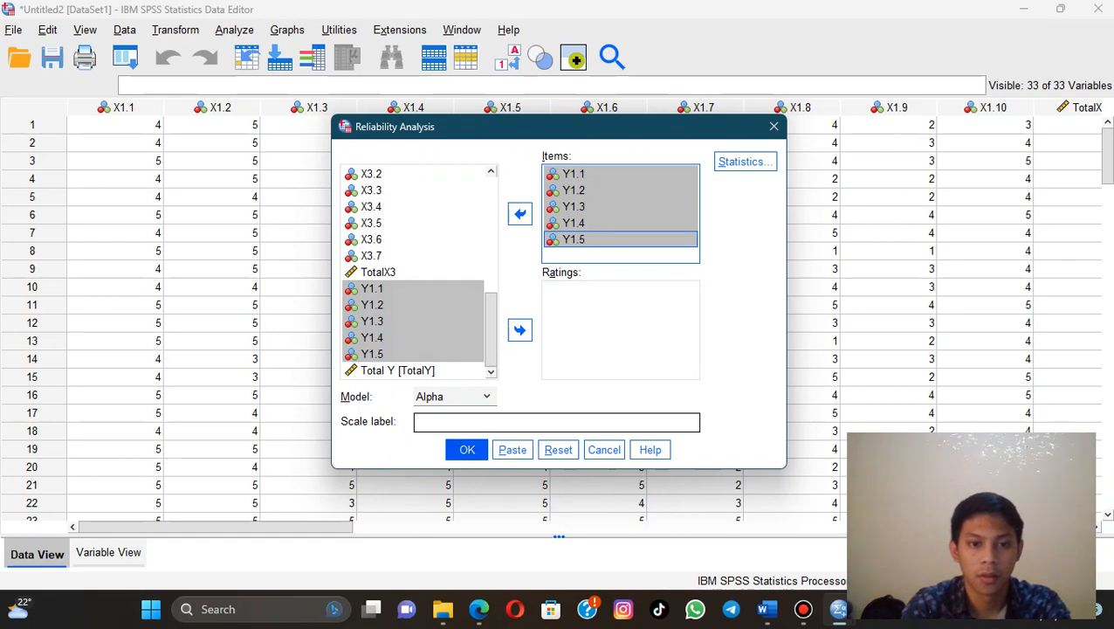
pyautogui.click(467, 450)
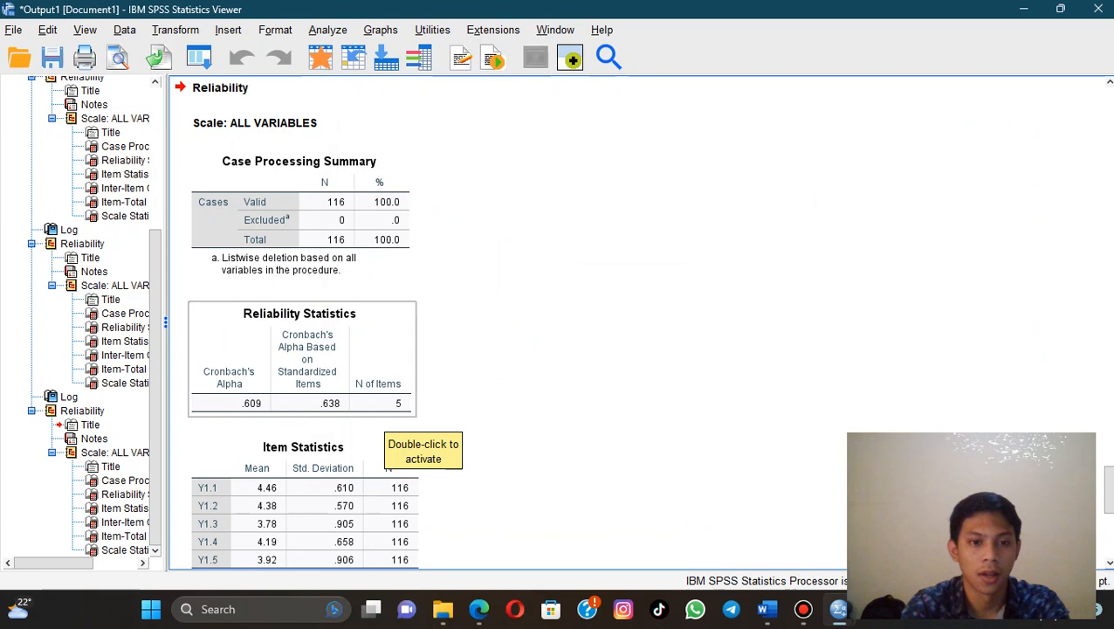
# Copy the Reliability Statistics table of the Y analysis as an image
pyautogui.rightClick(362, 364)
pyautogui.moveTo(410, 421)
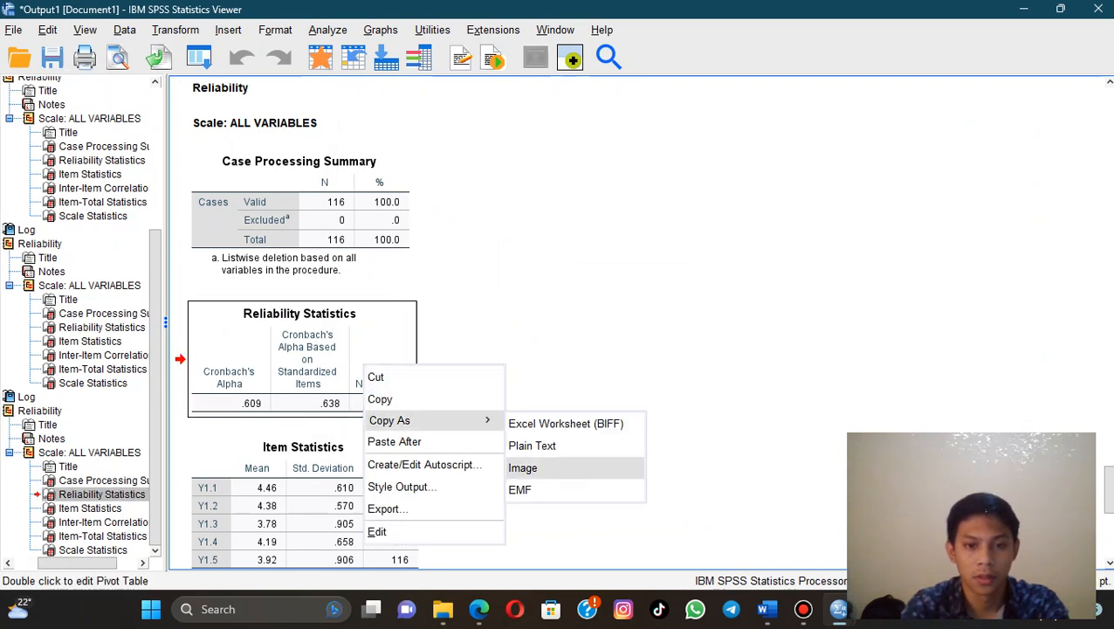
pyautogui.click(522, 467)
# Switch to the Word document, add the label "Y" below the X3 table and paste the copied image under it, followed by a new line
pyautogui.click(767, 609)
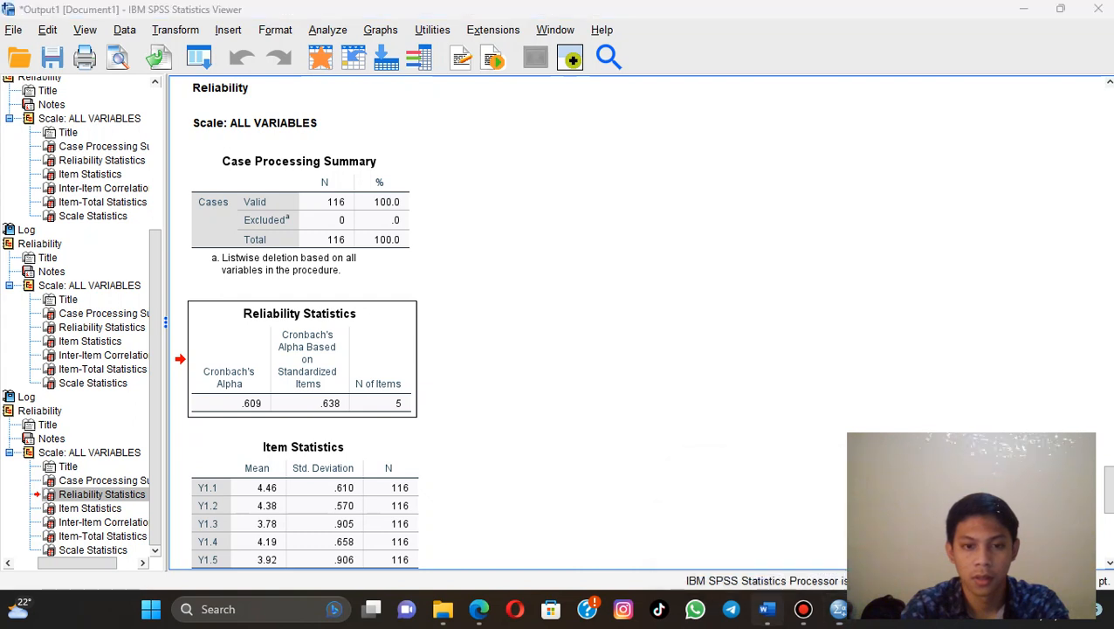
pyautogui.write('Y')
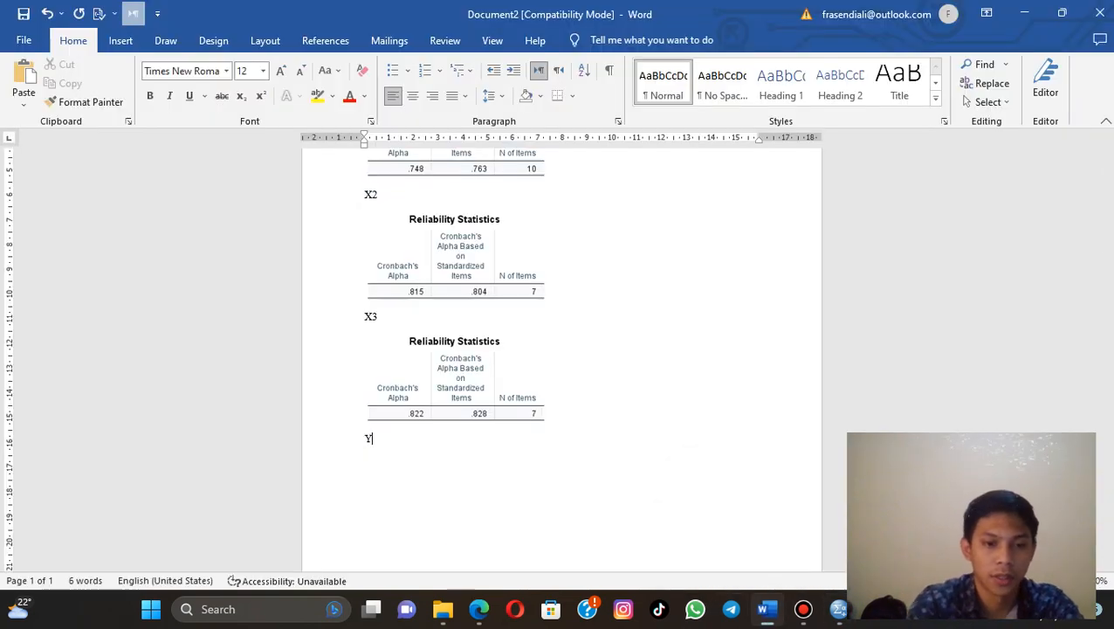
pyautogui.press('Return')
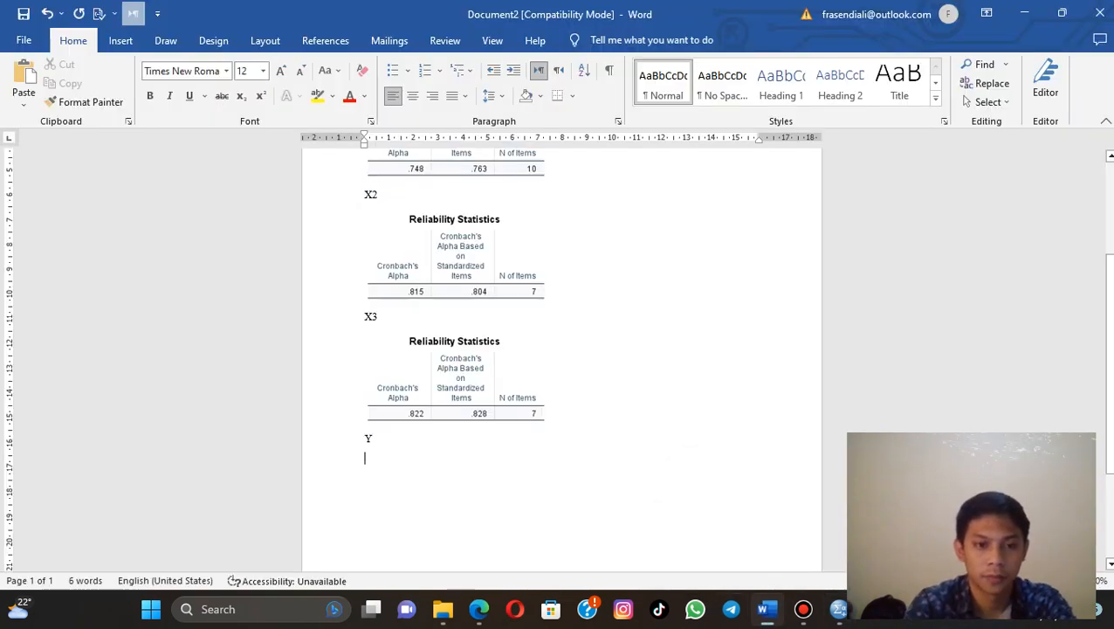
pyautogui.hotkey('shift', 'F10')
pyautogui.click(425, 286)
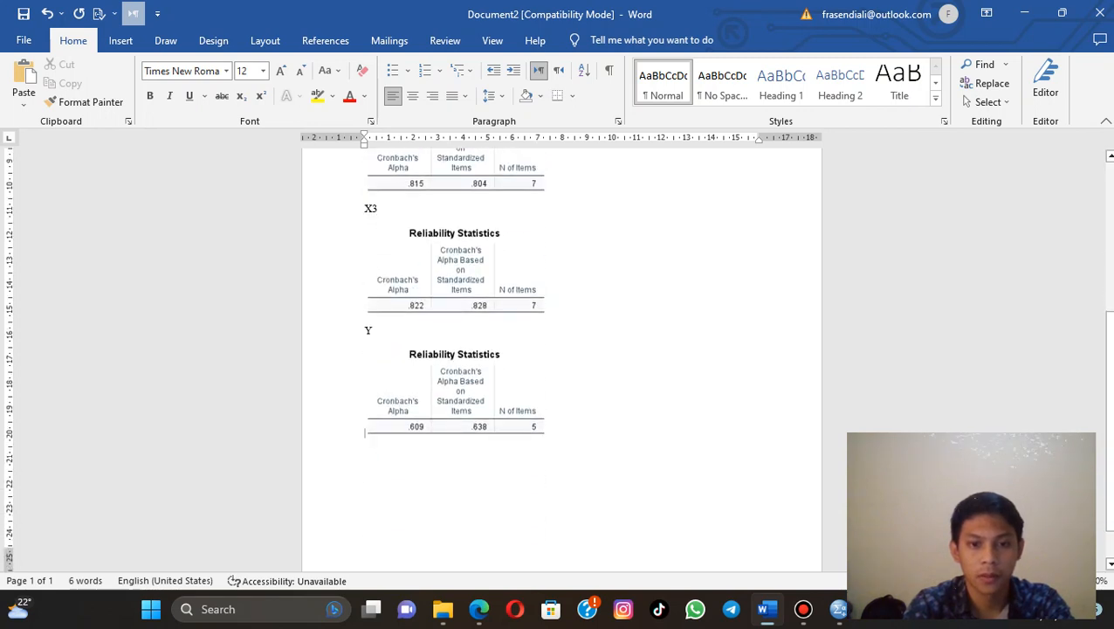
pyautogui.press('End')
pyautogui.press('Return')
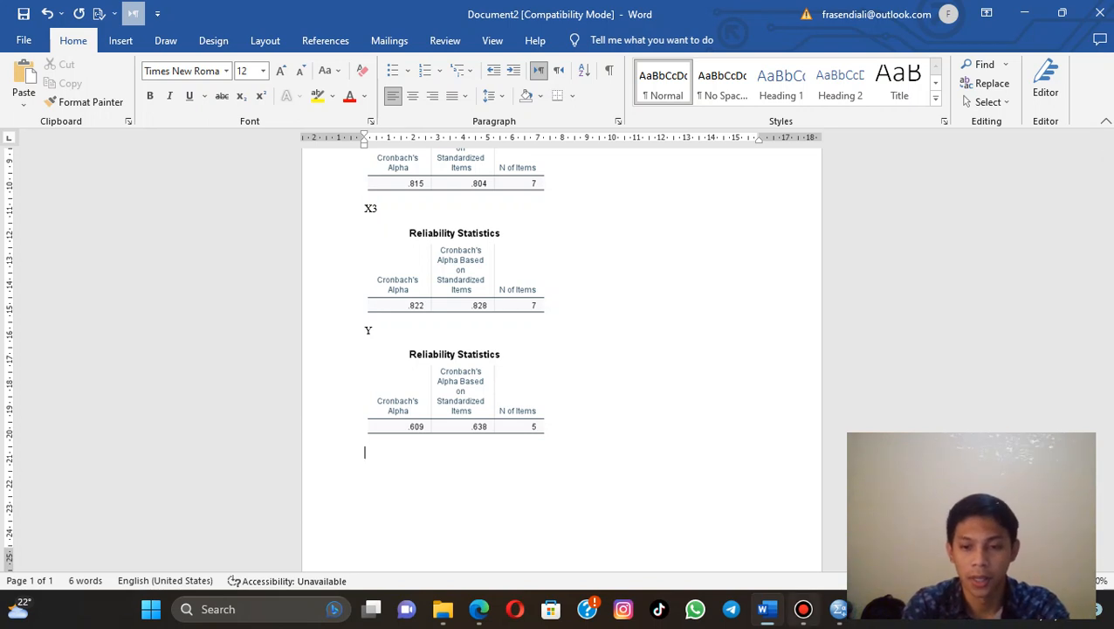
# Switch to the SPSS data editor and open the Linear Regression dialog
pyautogui.moveTo(839, 609)
pyautogui.click(838, 609)
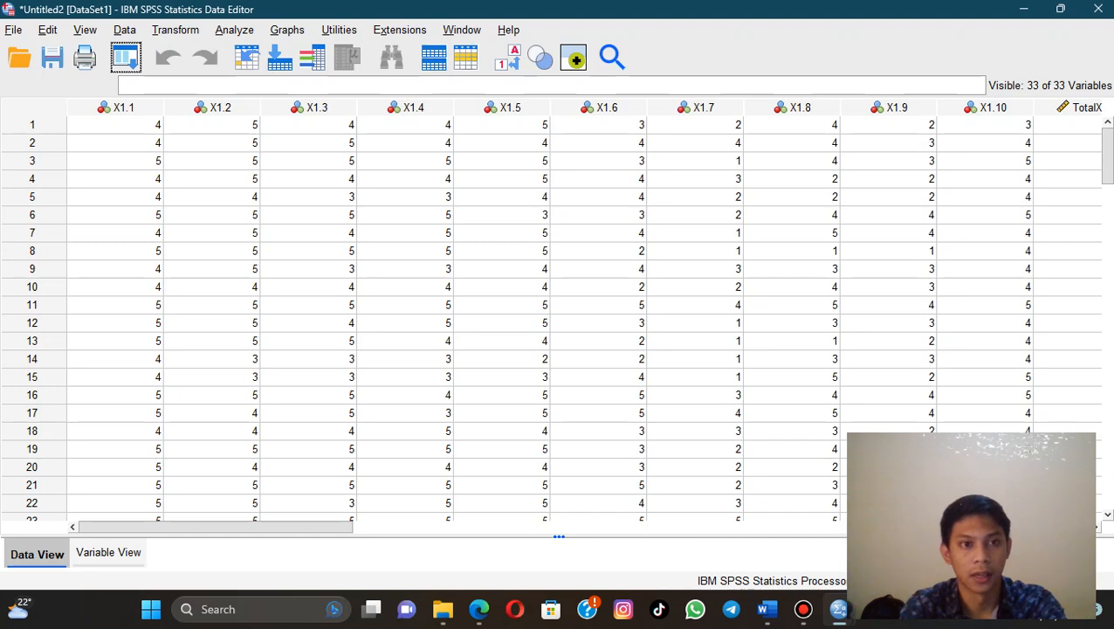
pyautogui.click(234, 29)
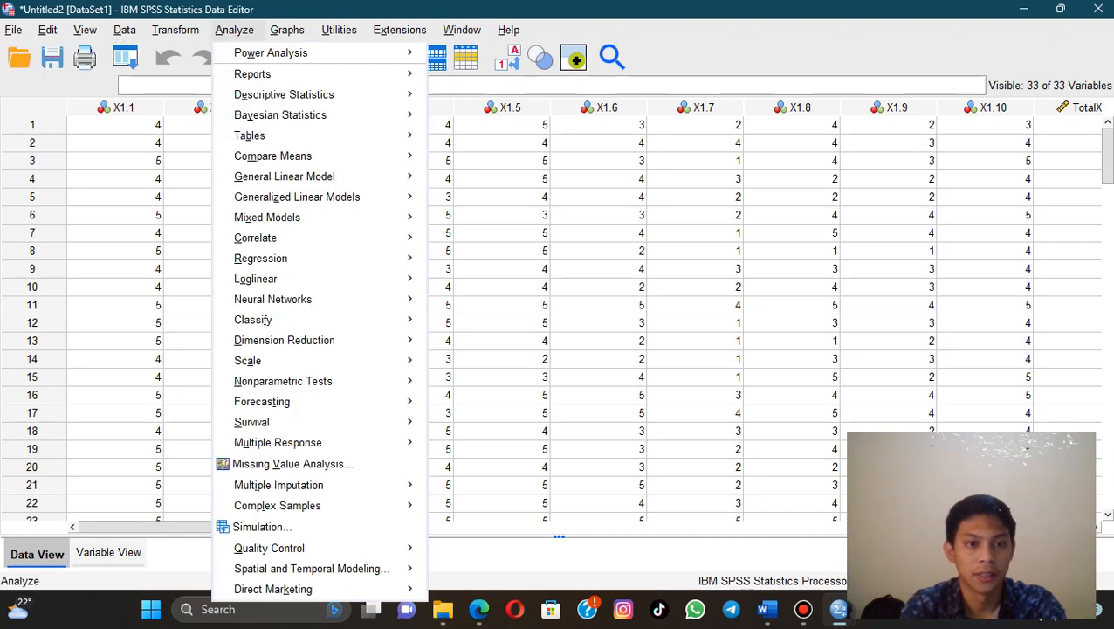
pyautogui.moveTo(260, 258)
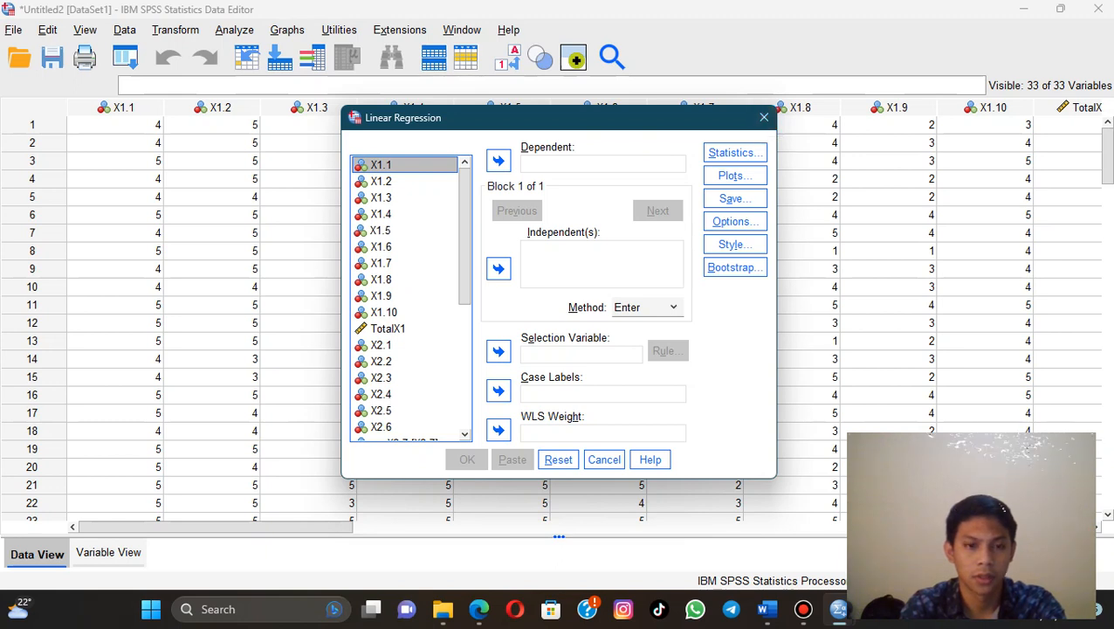
# Add TotalX1 as an independent variable of the linear regression
pyautogui.scroll(-2, 358, 231)
pyautogui.scroll(2, 358, 232)
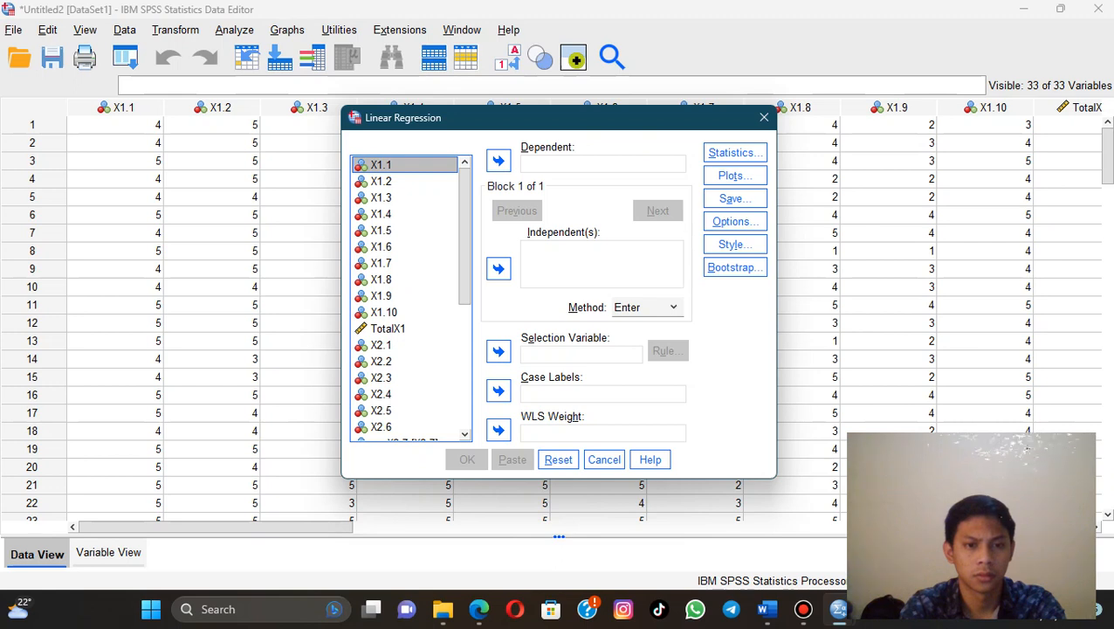
pyautogui.scroll(-1, 384, 263)
pyautogui.scroll(1, 384, 263)
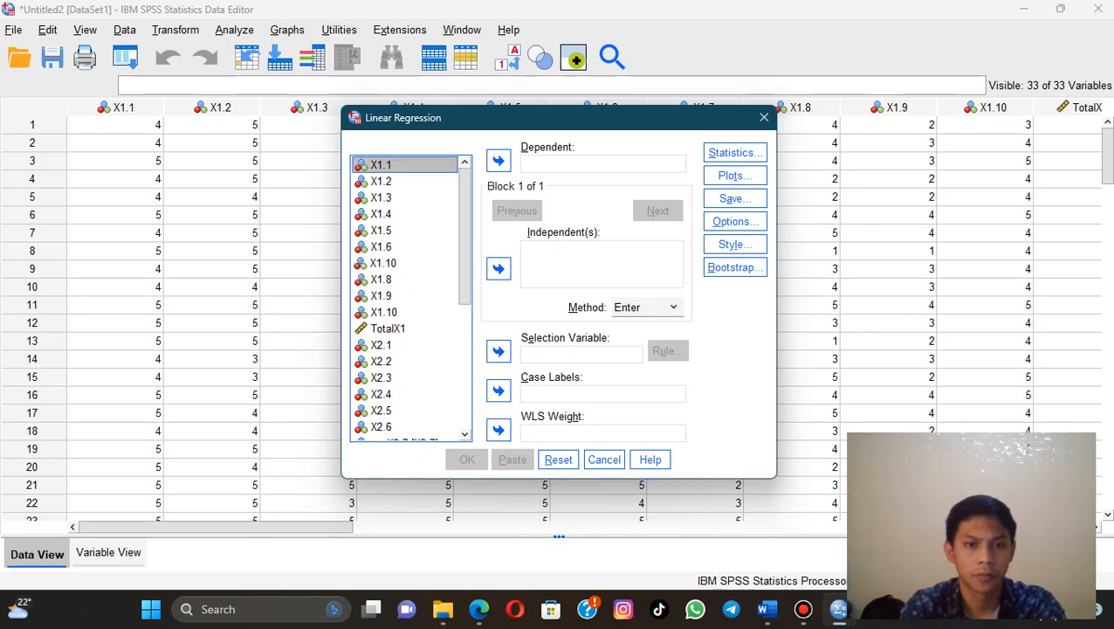
pyautogui.click(388, 329)
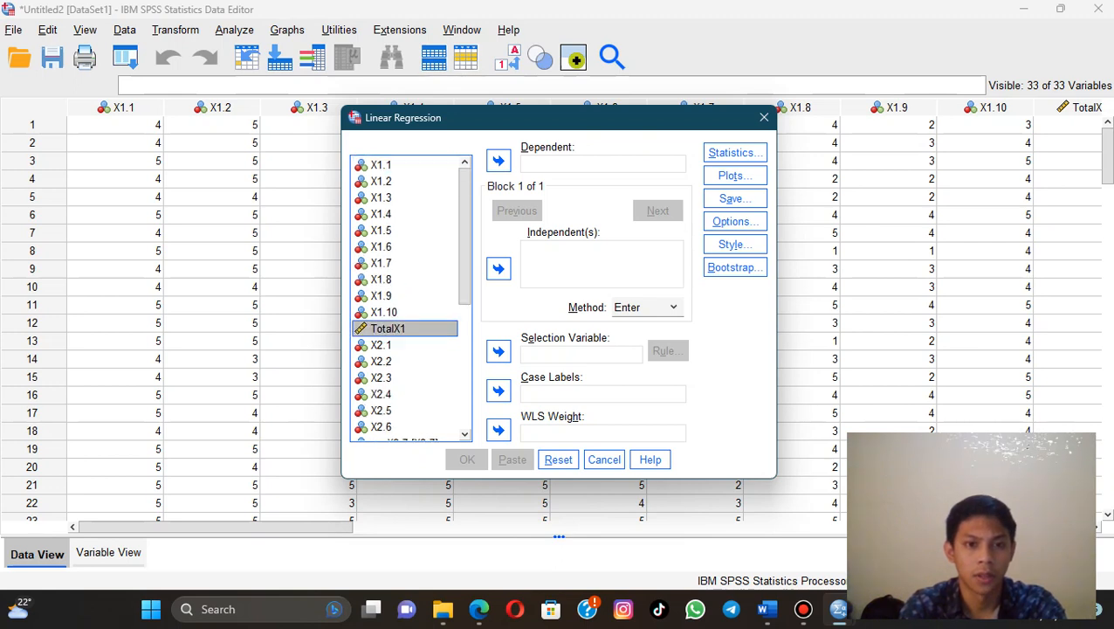
pyautogui.click(499, 268)
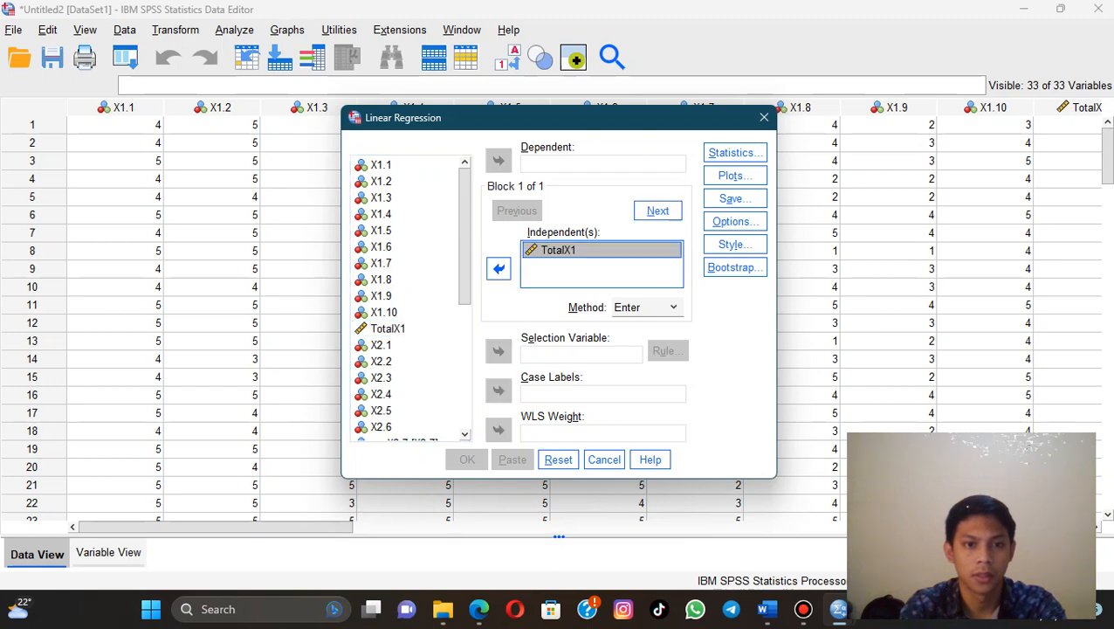
pyautogui.scroll(-1, 406, 297)
pyautogui.click(408, 411)
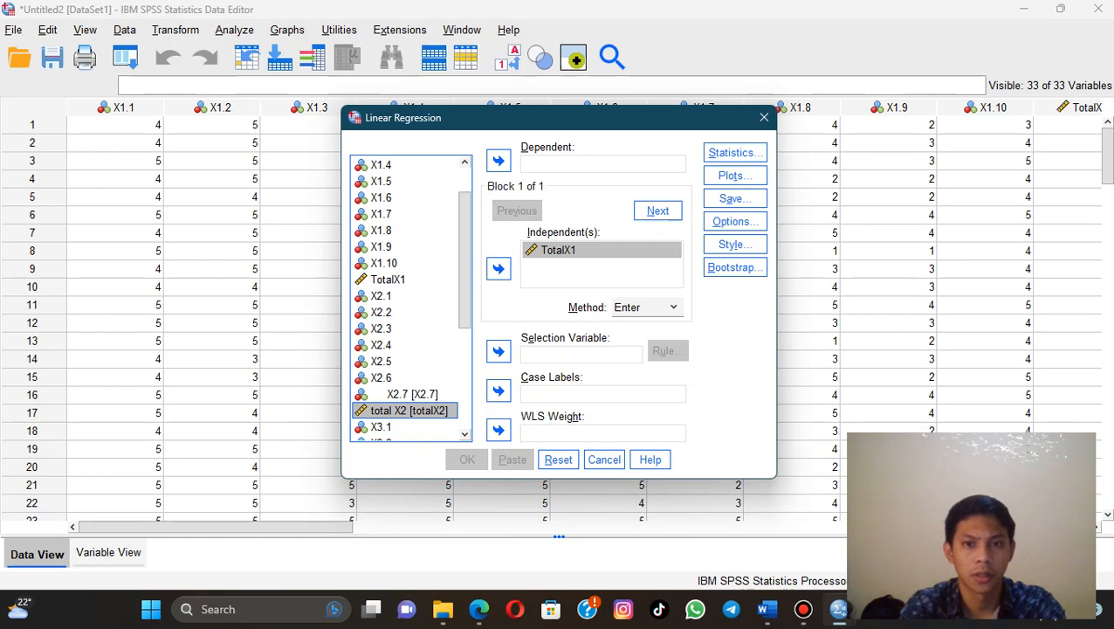
pyautogui.click(764, 117)
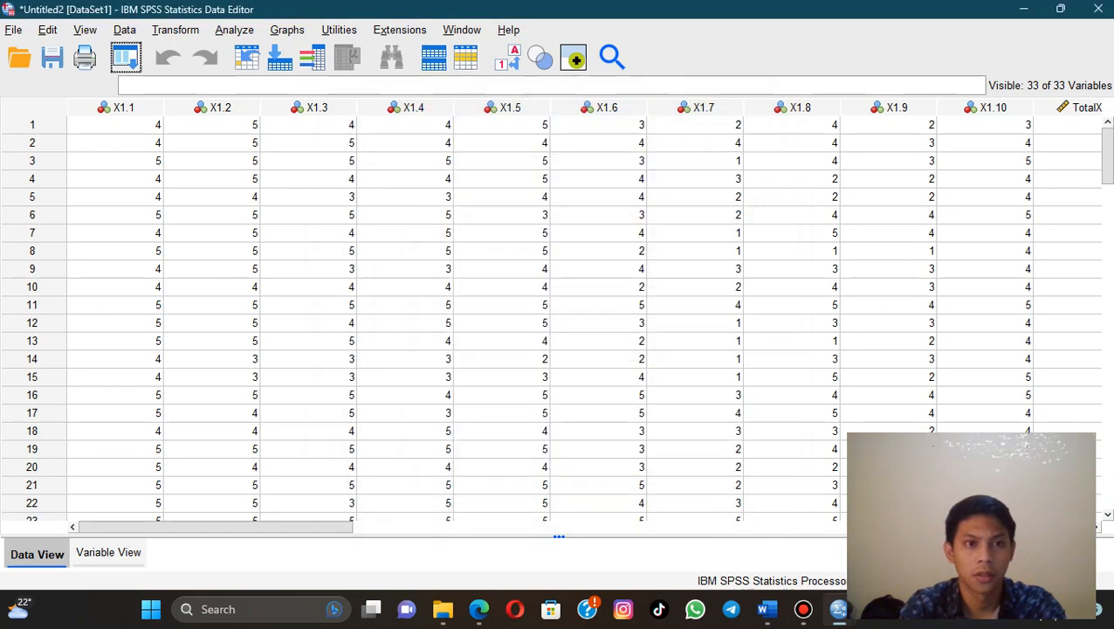
# Run a bivariate correlation on the variables X1.1 through X1.10 together with TotalX1
pyautogui.click(234, 29)
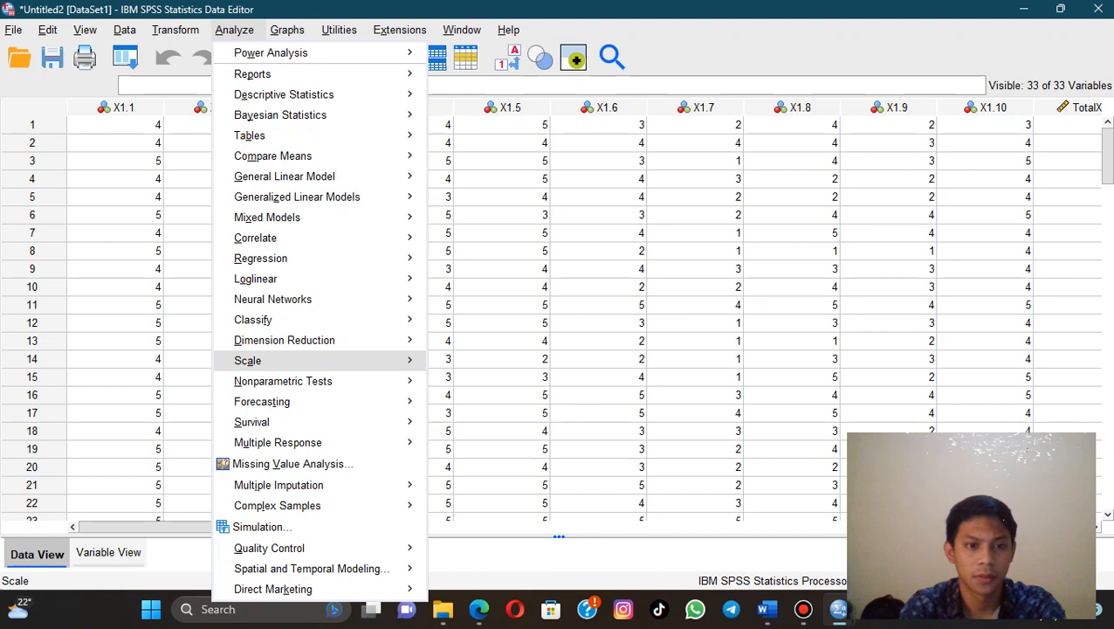
pyautogui.moveTo(253, 360)
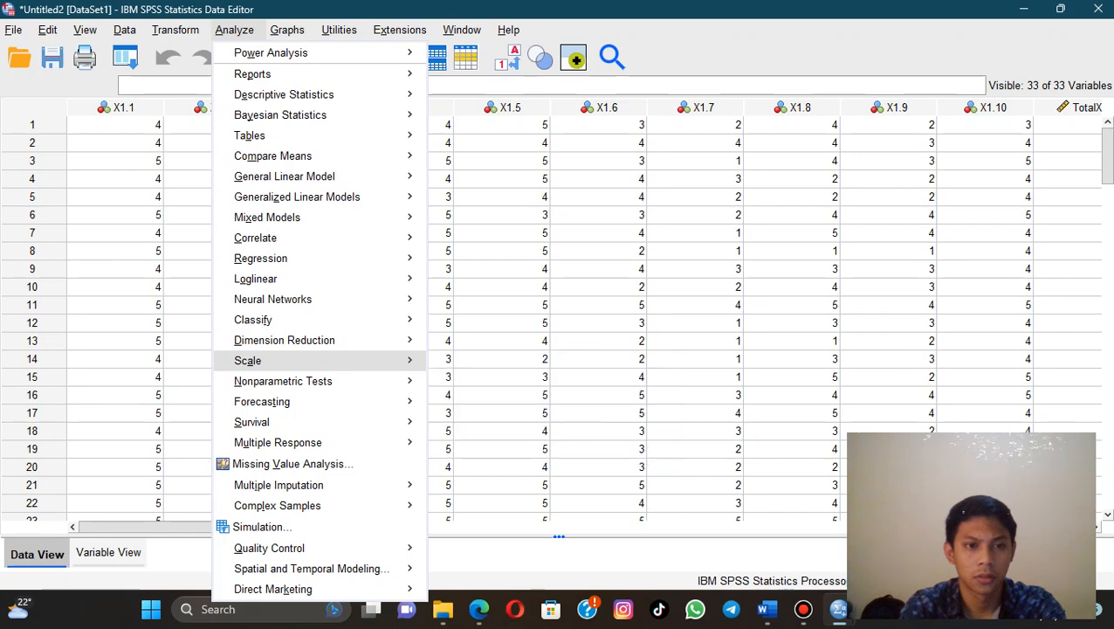
pyautogui.moveTo(255, 238)
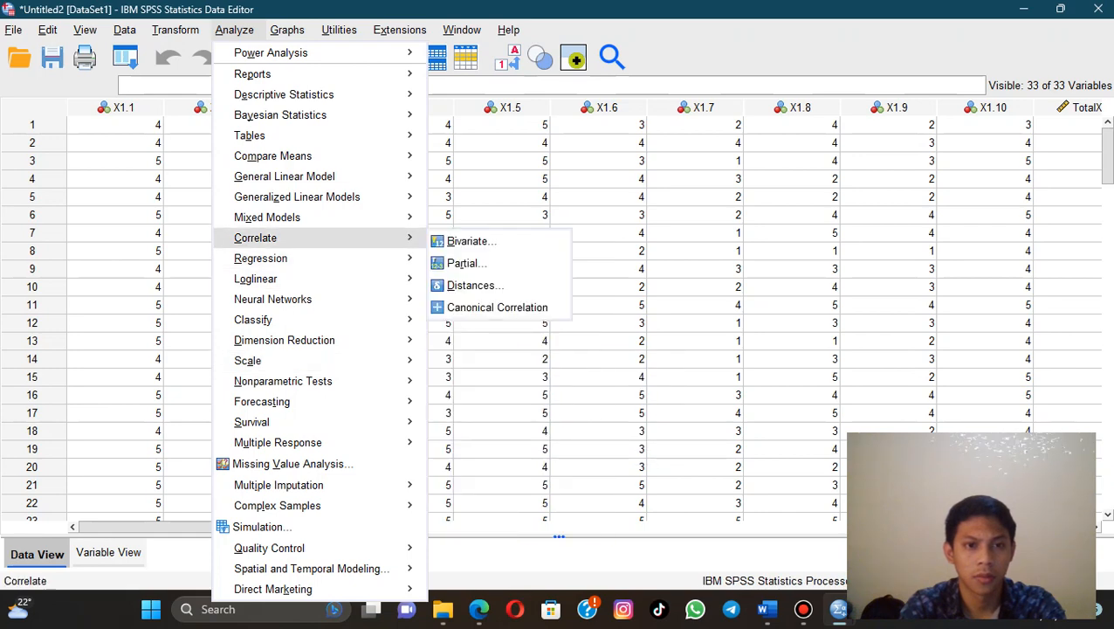
pyautogui.click(469, 241)
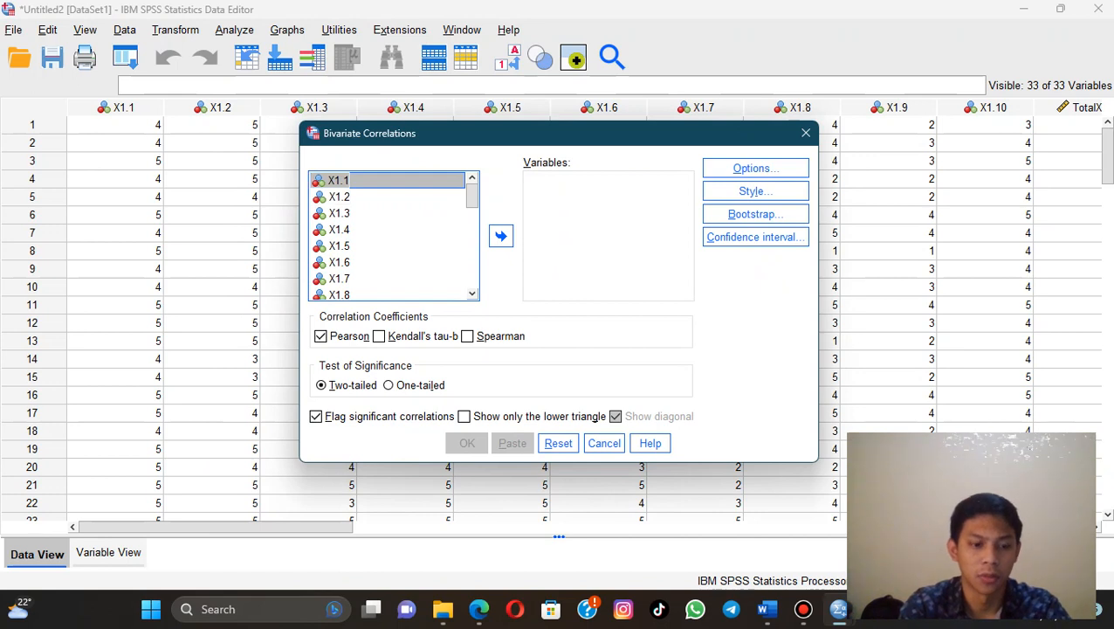
pyautogui.hotkey('shift', 'Down')
pyautogui.hotkey('shift', 'Down')
pyautogui.hotkey('shift', 'Down')
pyautogui.hotkey('shift', 'Down')
pyautogui.hotkey('shift', 'Down')
pyautogui.hotkey('shift', 'Down')
pyautogui.hotkey('shift', 'Down')
pyautogui.hotkey('shift', 'Down')
pyautogui.hotkey('shift', 'Down')
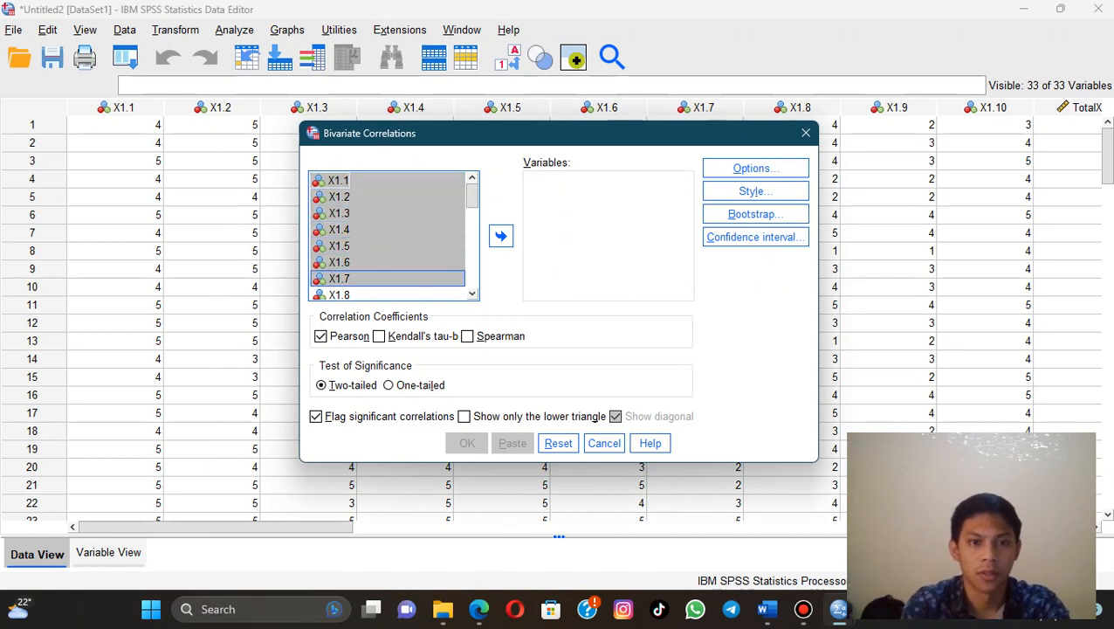
pyautogui.hotkey('shift', 'Down')
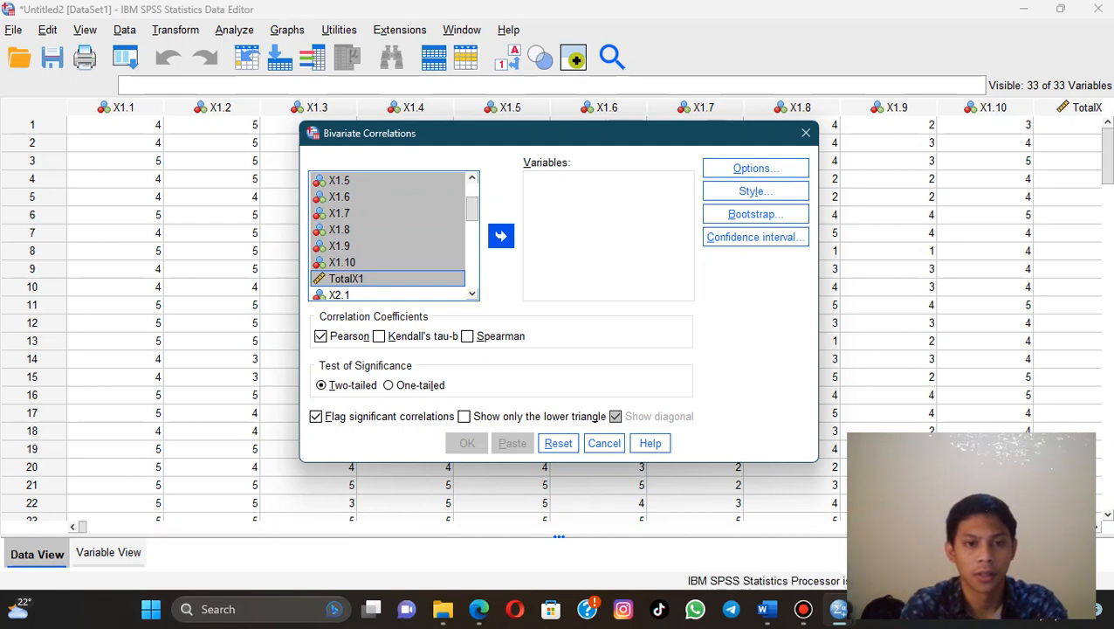
pyautogui.click(500, 235)
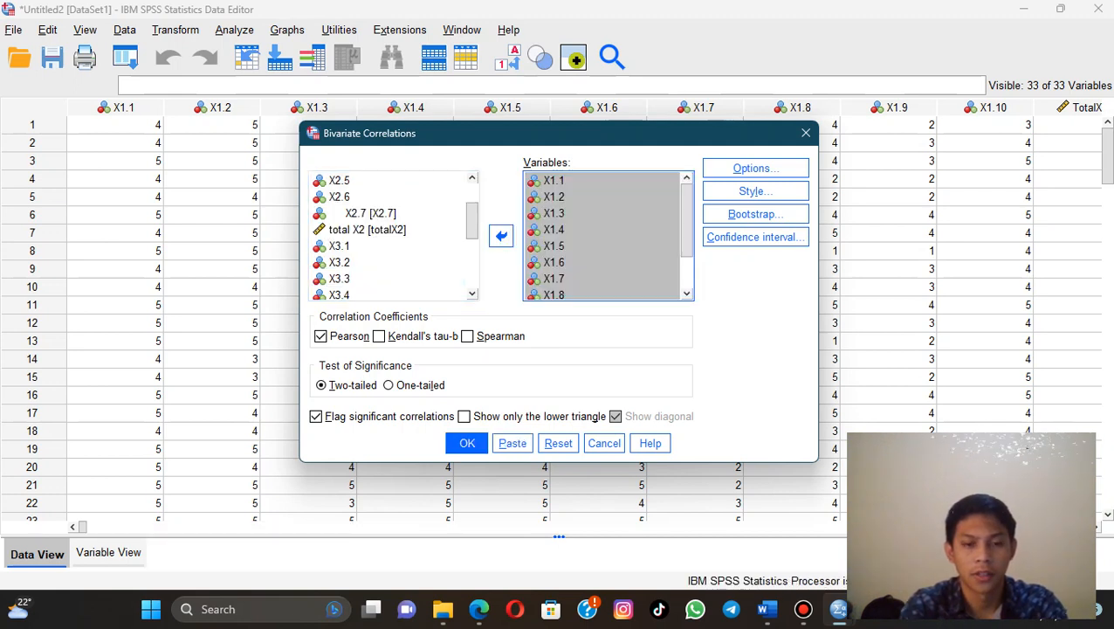
pyautogui.click(467, 443)
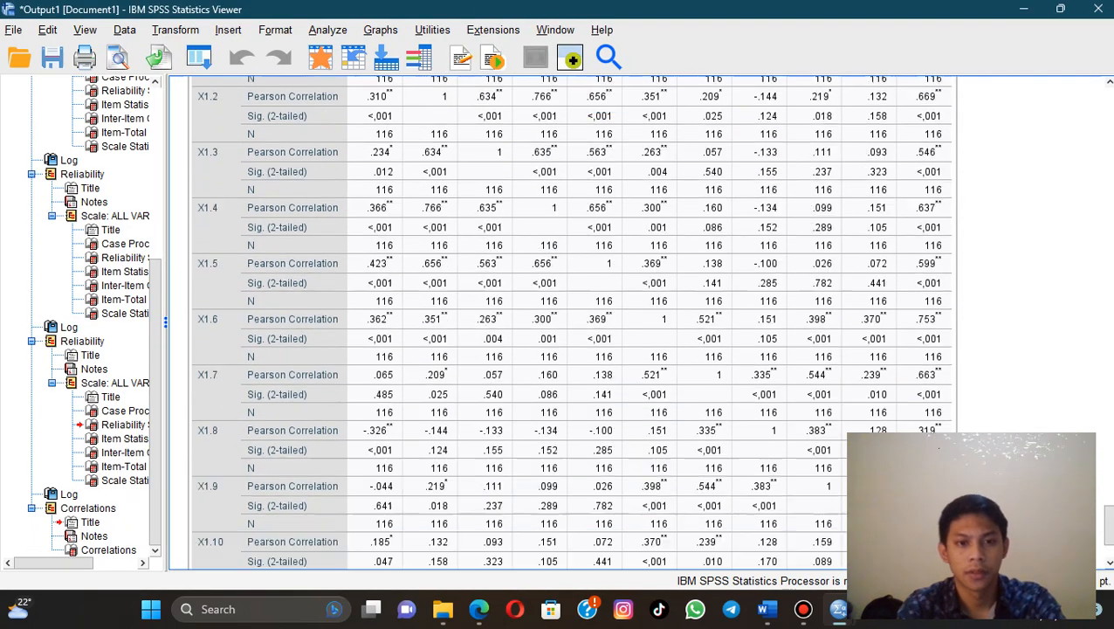
# Copy the Correlations table of the X1 items from the output as an image
pyautogui.scroll(-5, 563, 324)
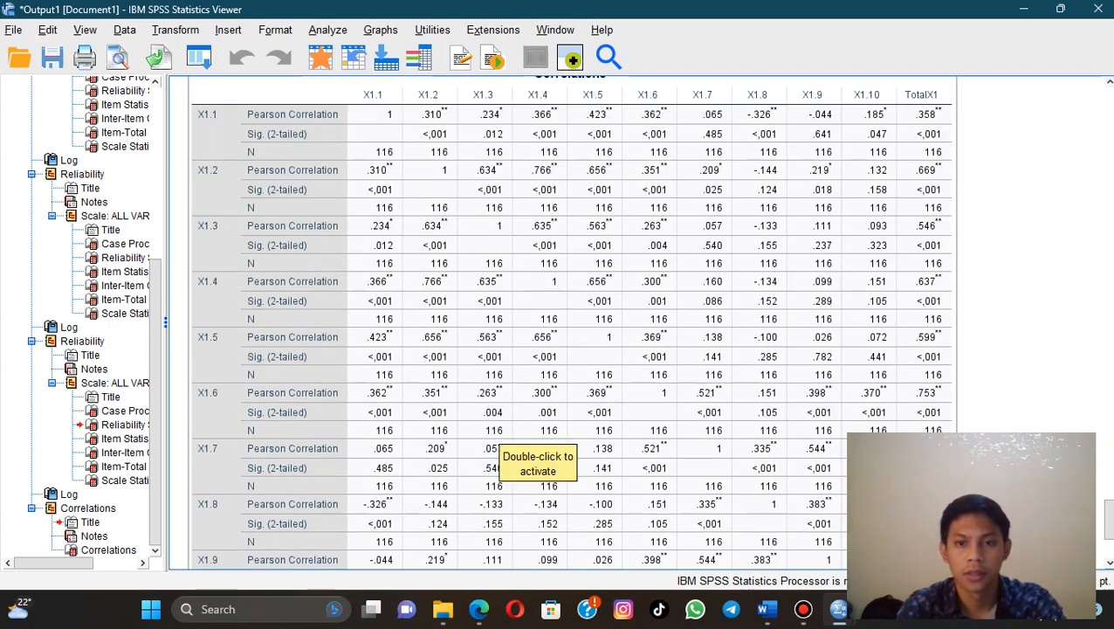
pyautogui.rightClick(835, 211)
pyautogui.moveTo(864, 260)
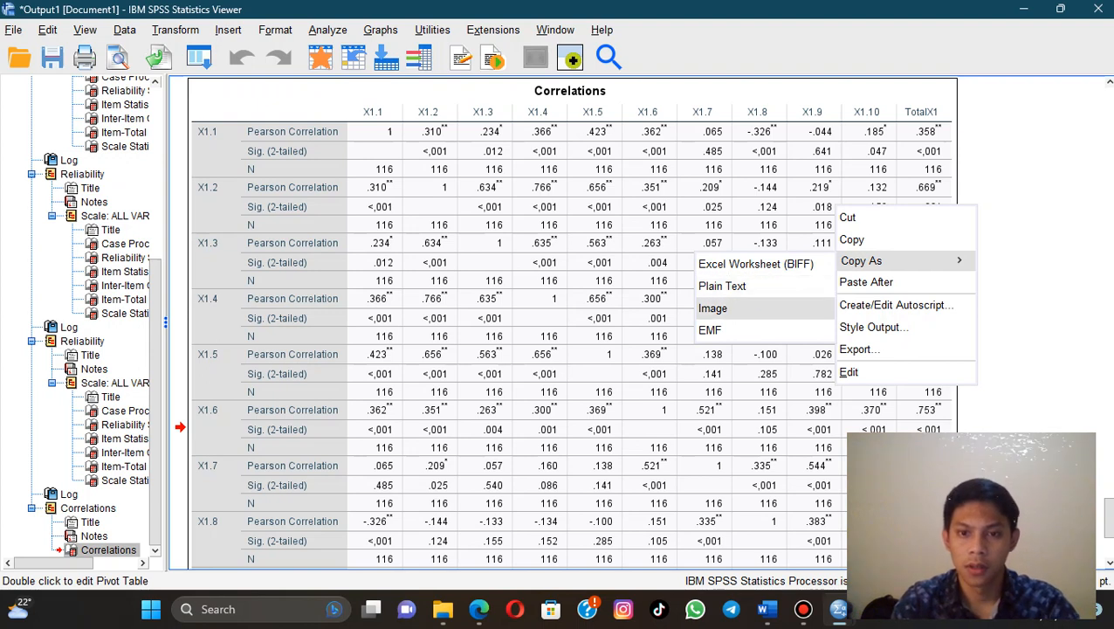
pyautogui.click(742, 308)
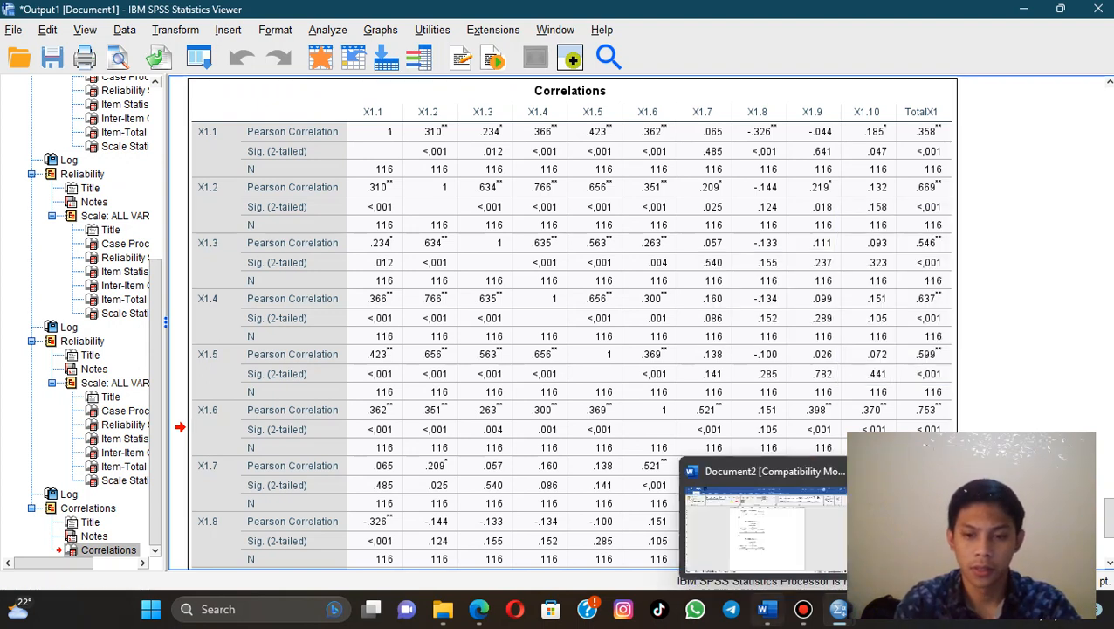
# Switch to the Word document and add the centred heading "UJI VALIDITAS" below the Y reliability table, followed by a new line
pyautogui.click(766, 609)
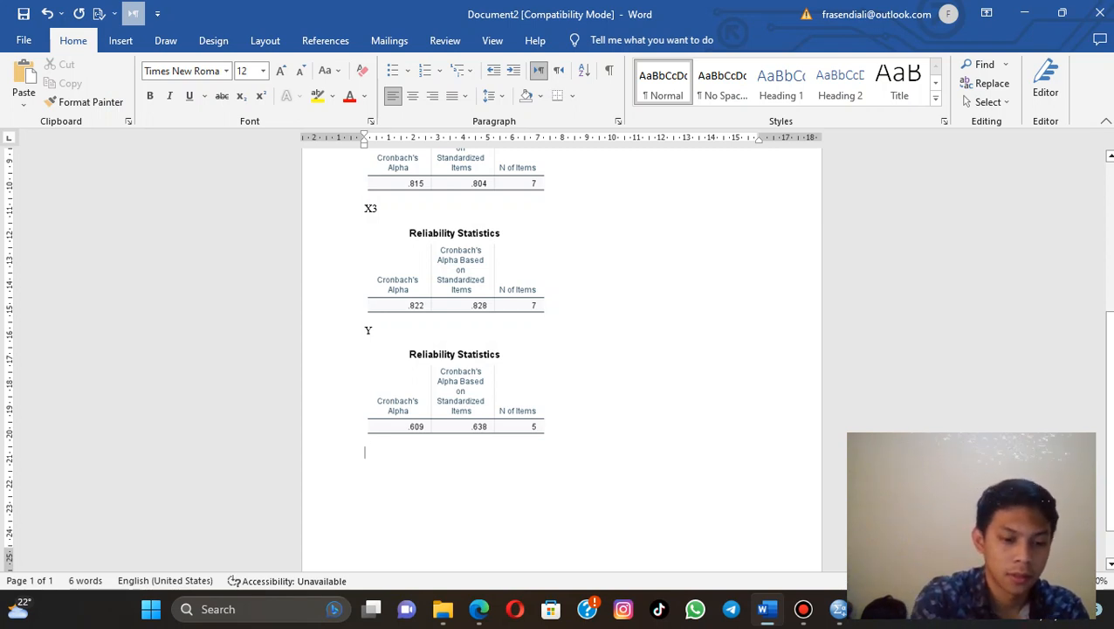
pyautogui.hotkey('ctrl', 'e')
pyautogui.write('VALI')
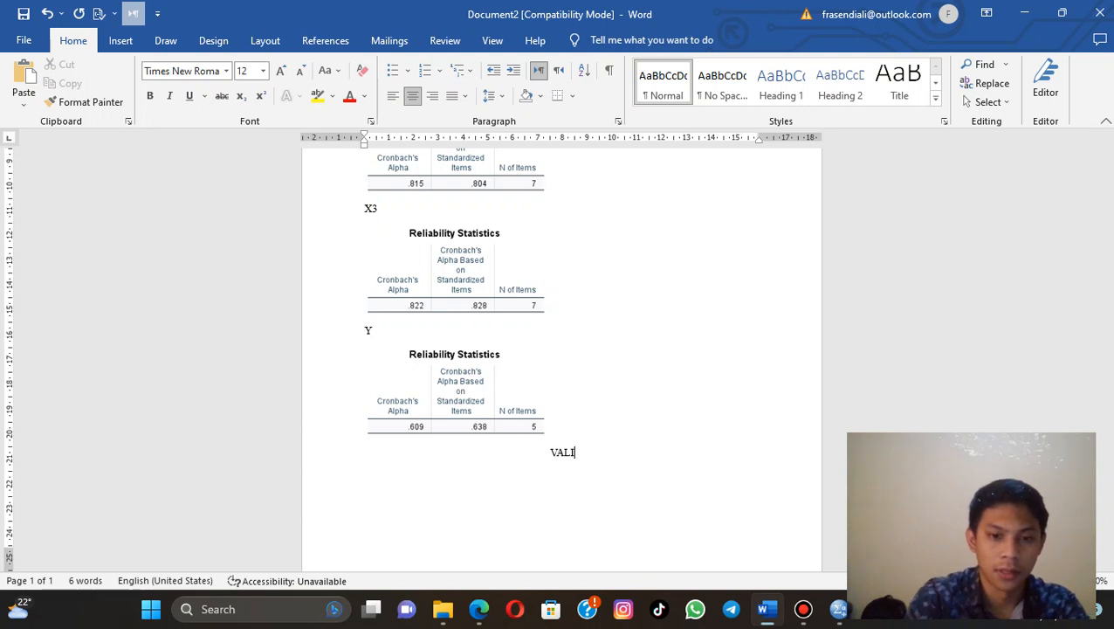
pyautogui.press('BackSpace')
pyautogui.press('BackSpace')
pyautogui.press('BackSpace')
pyautogui.press('BackSpace')
pyautogui.write('UJI VALID')
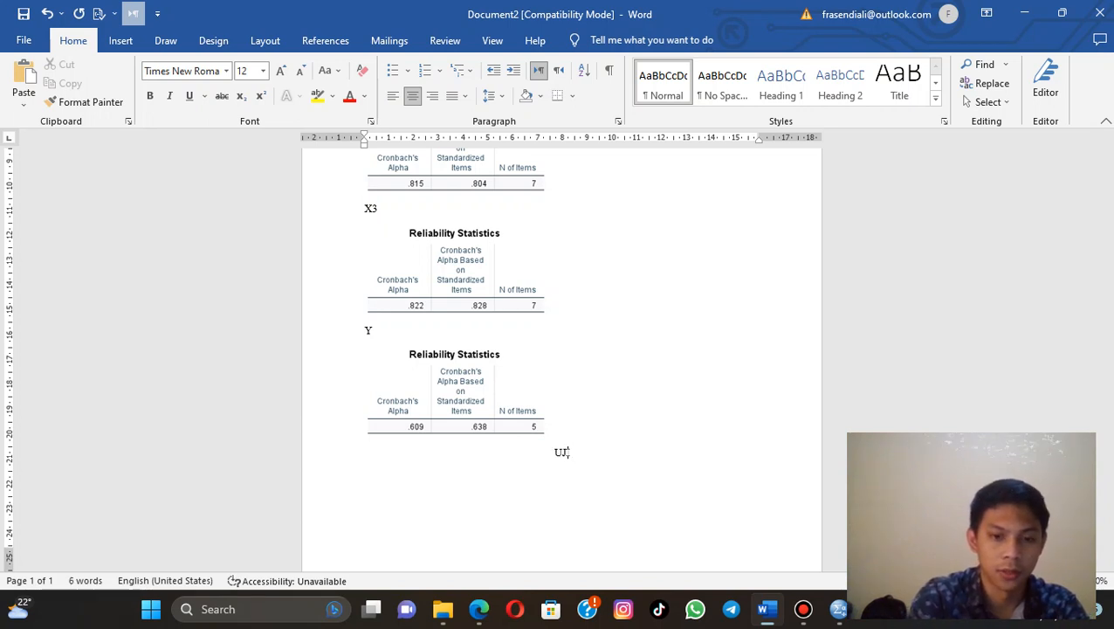
pyautogui.write('ITAS')
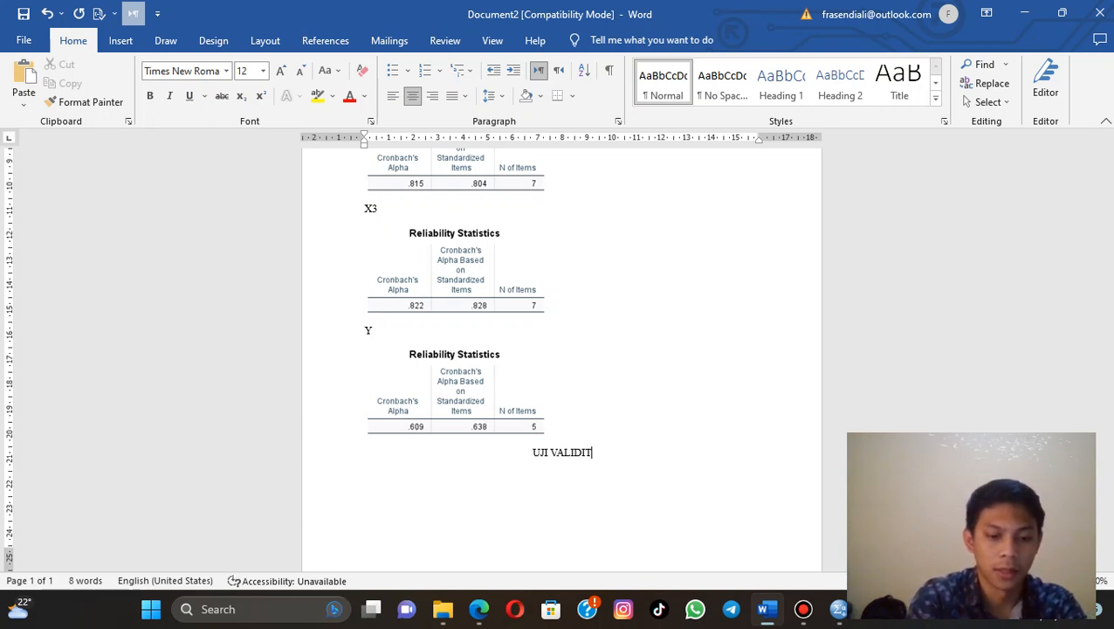
pyautogui.press('Return')
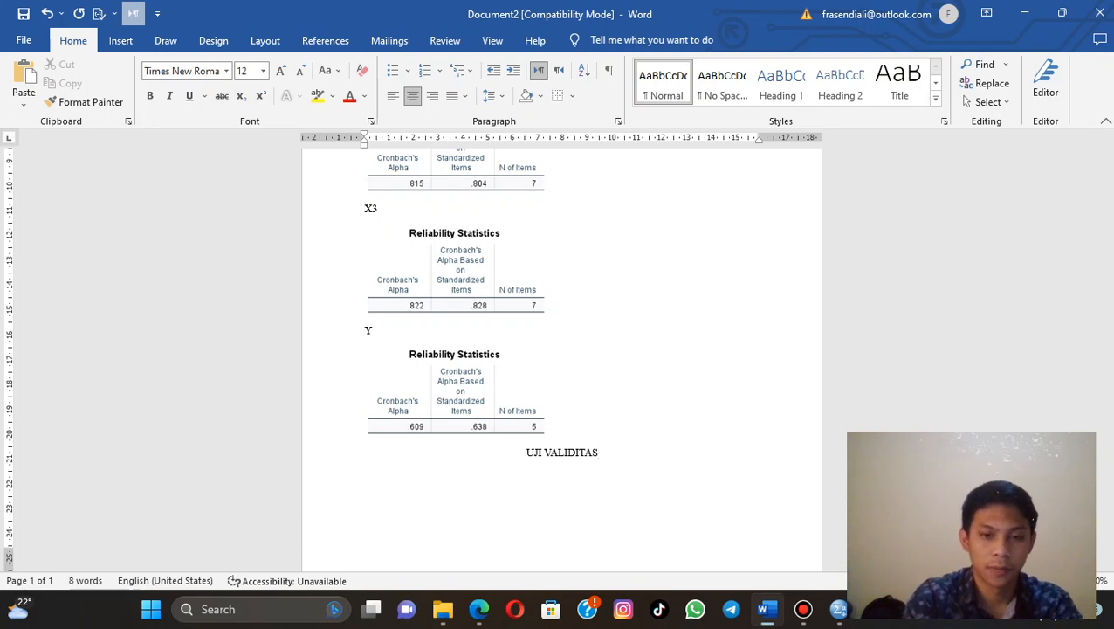
# Add the left-aligned label "X1" under the UJI VALIDITAS heading, followed by a new line
pyautogui.hotkey('ctrl', 'l')
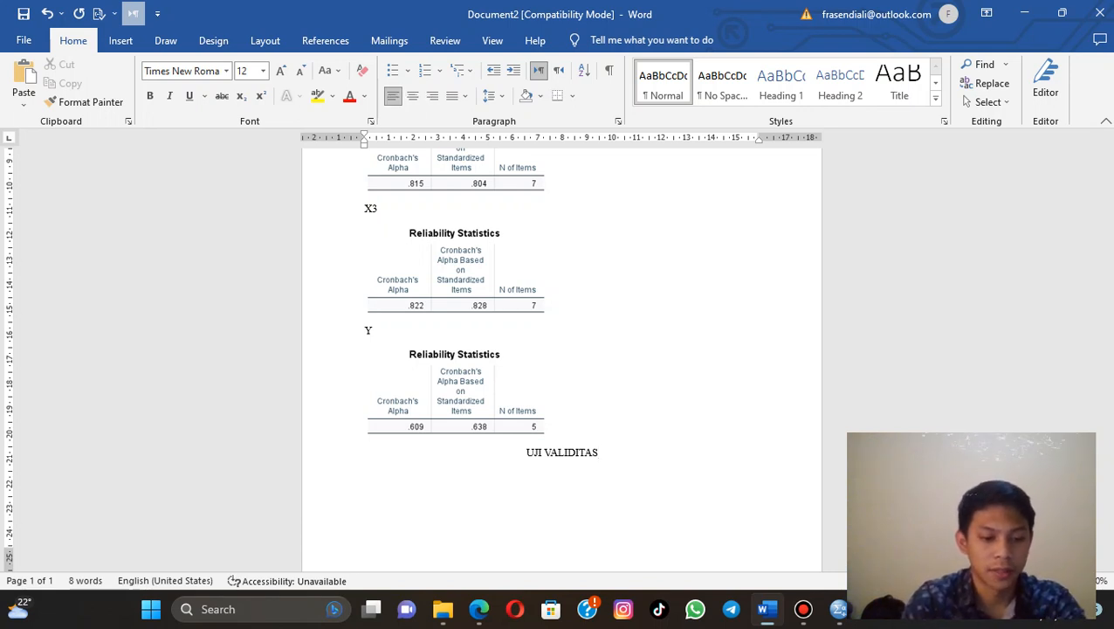
pyautogui.write('X1')
pyautogui.press('Return')
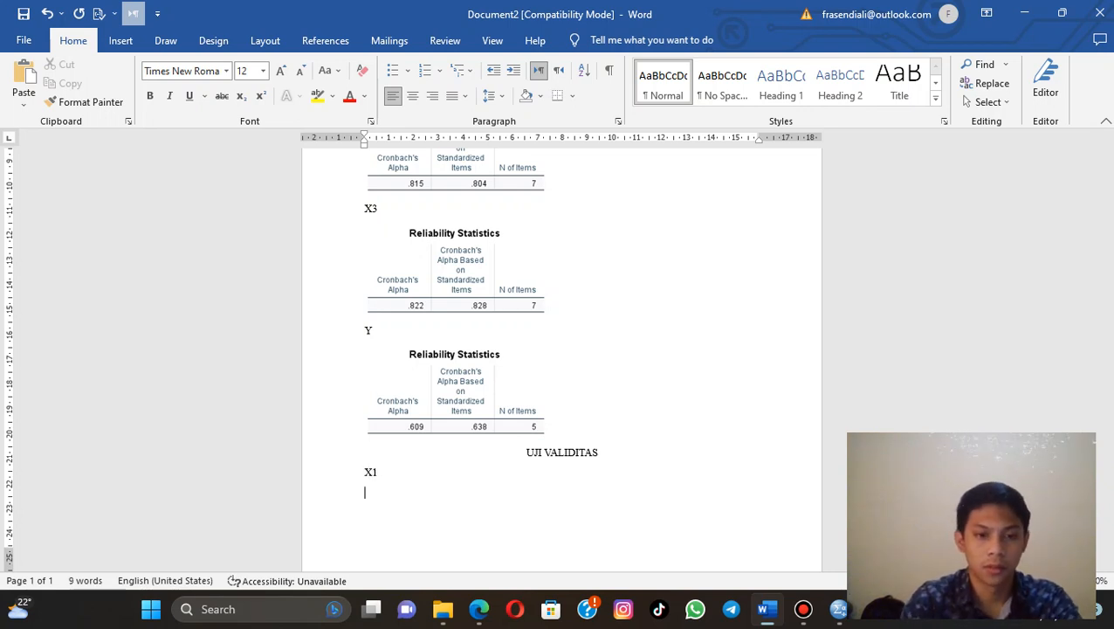
# Insert blank lines after the Y reliability table to push the UJI VALIDITAS heading onto the second page
pyautogui.scroll(-1, 562, 349)
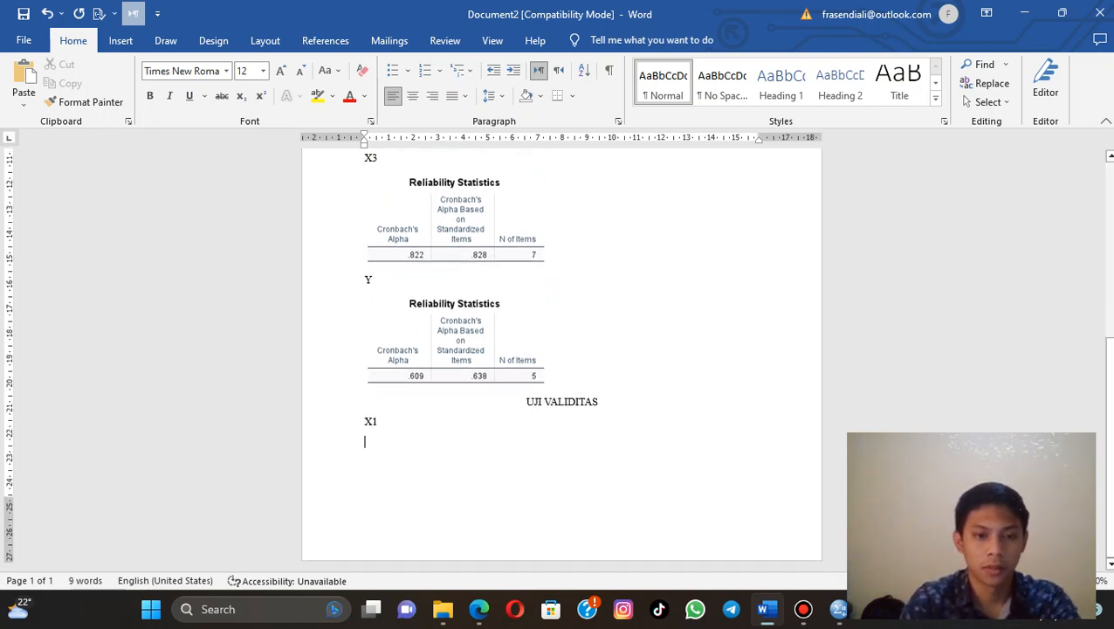
pyautogui.click(547, 382)
pyautogui.press('Return')
pyautogui.press('Return')
pyautogui.press('Return')
pyautogui.press('Return')
pyautogui.press('Return')
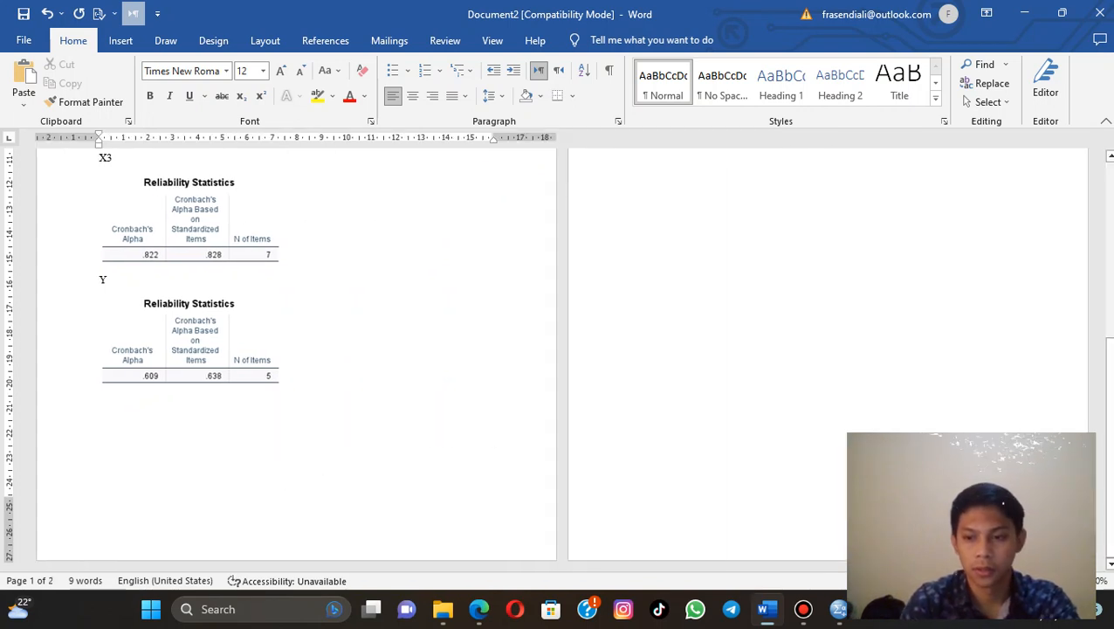
# Paste the copied Correlations table image under the X1 label on the second page
pyautogui.scroll(2, 559, 358)
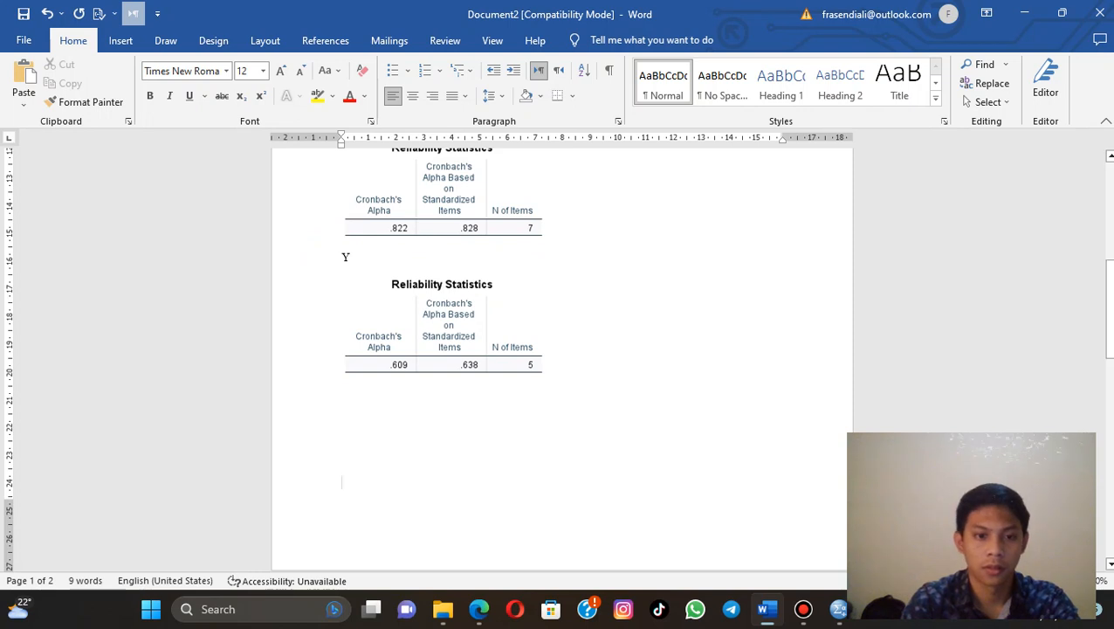
pyautogui.scroll(-3, 559, 358)
pyautogui.rightClick(345, 452)
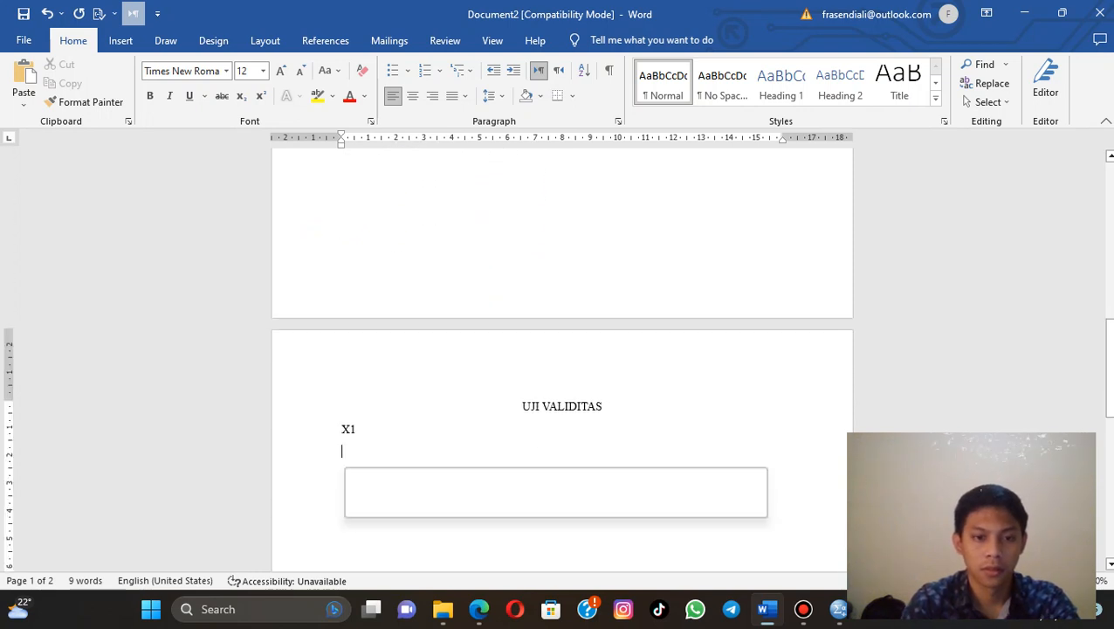
pyautogui.click(403, 278)
pyautogui.scroll(-1, 402, 278)
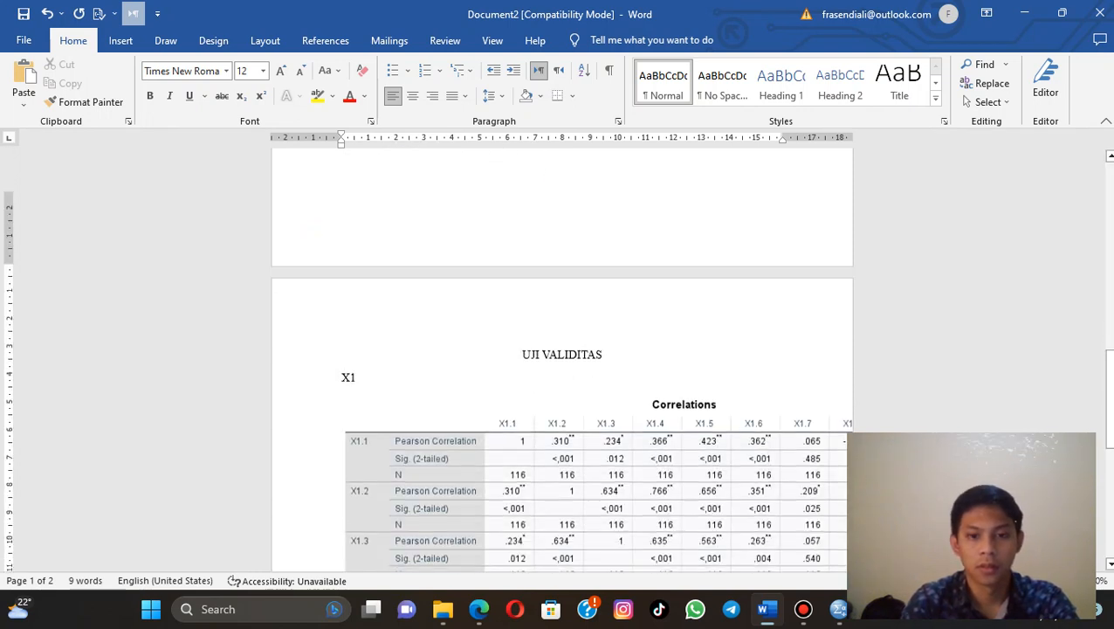
# Scale the pasted Correlations picture proportionally to about 14 cm wide so it fits within the page margins
pyautogui.scroll(-4, 559, 358)
pyautogui.click(559, 358)
pyautogui.scroll(-2, 559, 358)
pyautogui.scroll(-4, 559, 358)
pyautogui.moveTo(1033, 503); pyautogui.dragTo(942, 433)
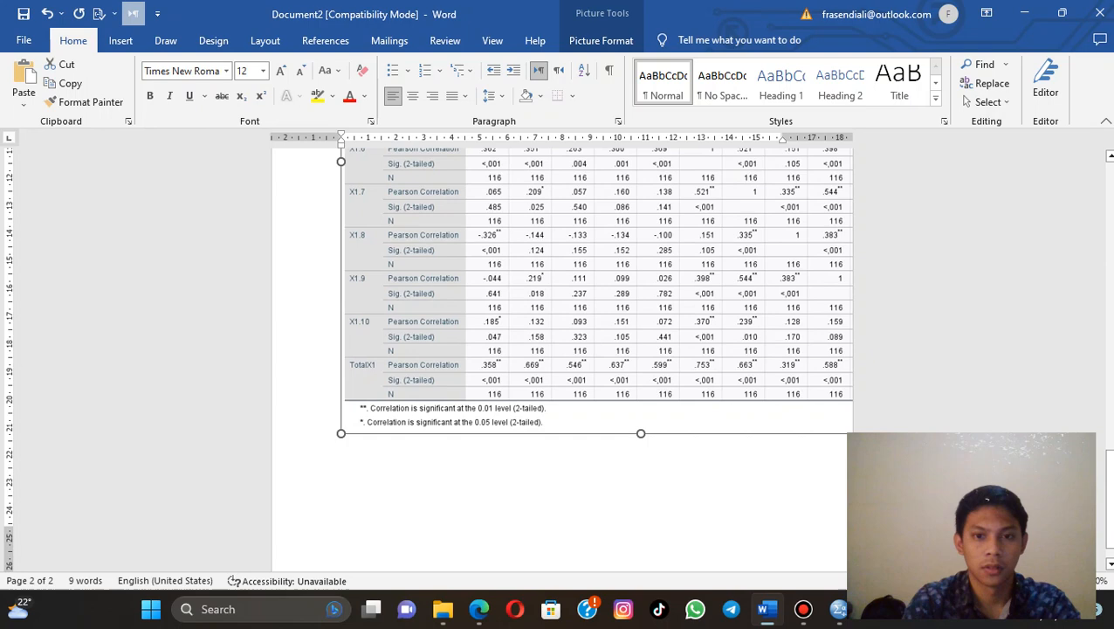
pyautogui.scroll(8, 559, 358)
pyautogui.moveTo(941, 246); pyautogui.dragTo(685, 478)
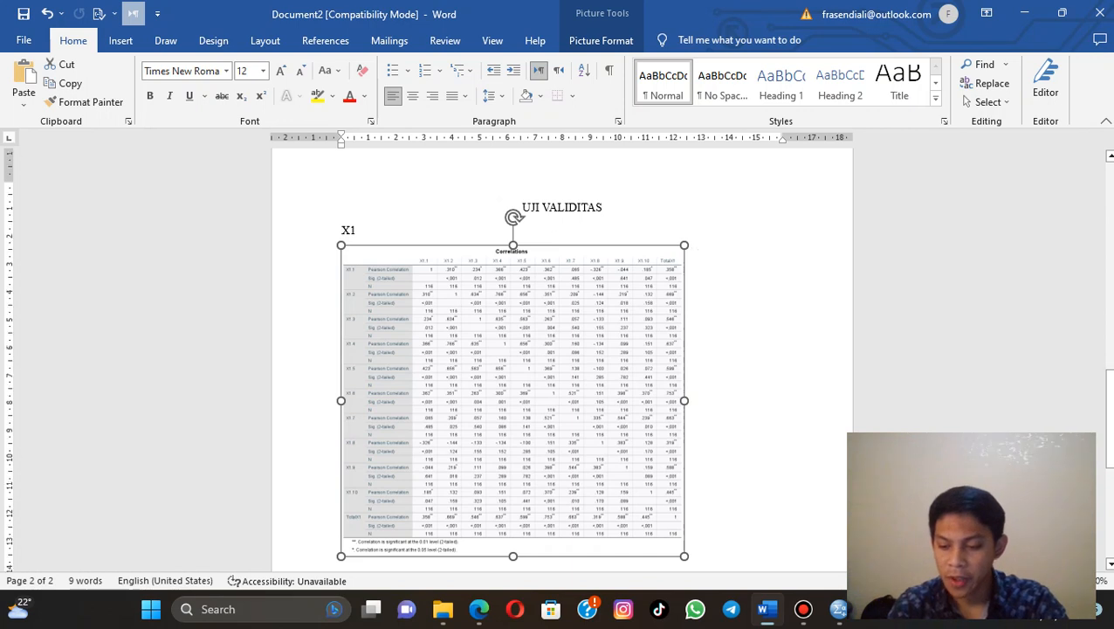
pyautogui.scroll(-1, 558, 358)
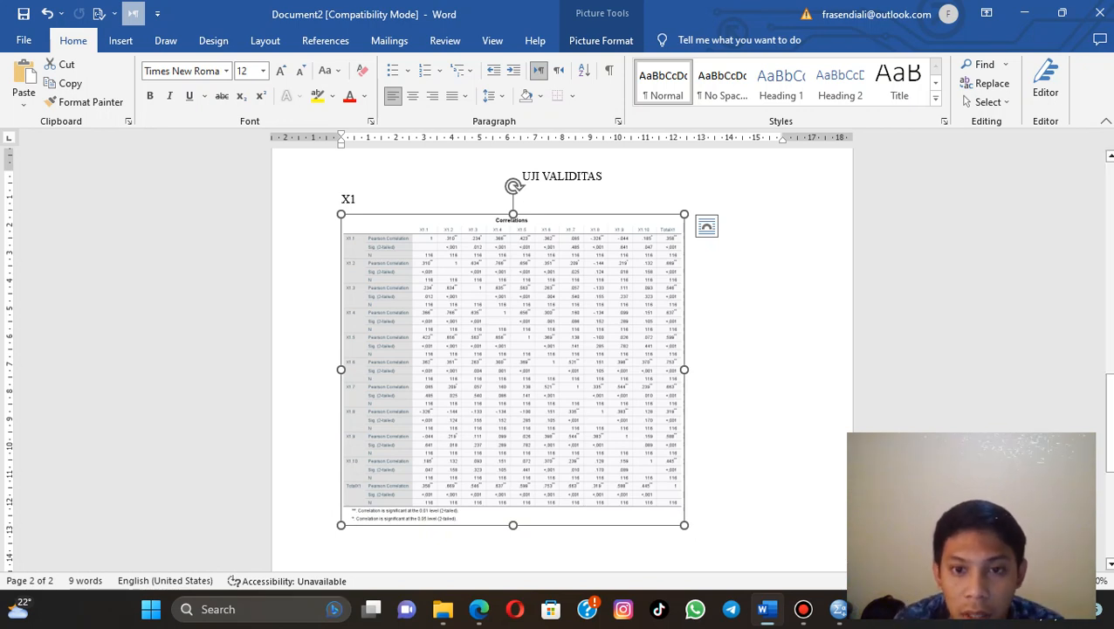
pyautogui.moveTo(684, 525); pyautogui.dragTo(726, 563)
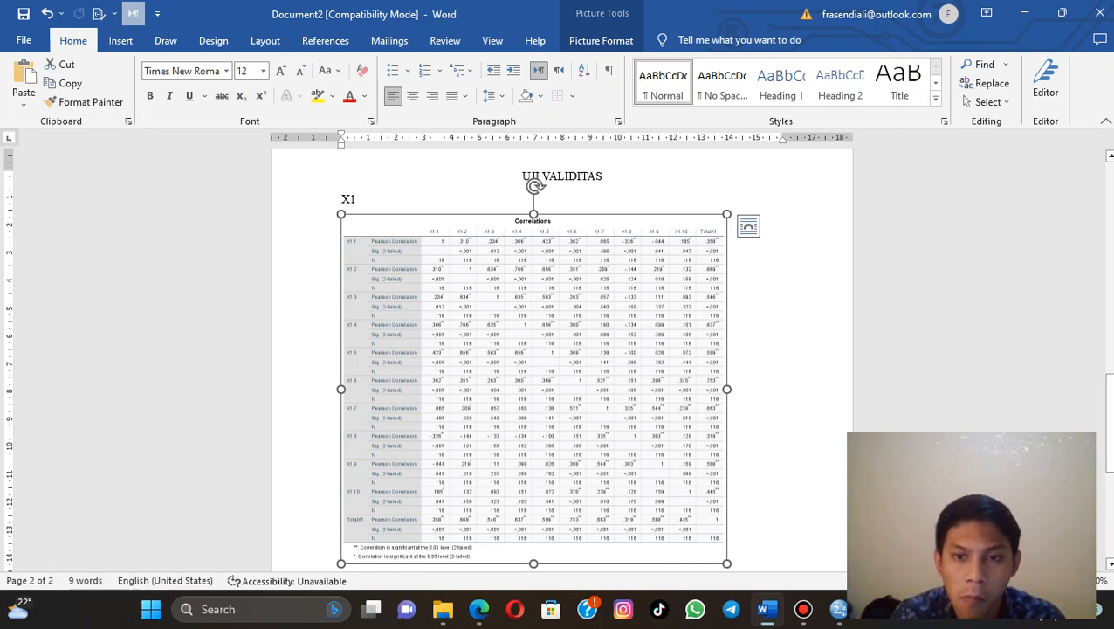
pyautogui.scroll(-1, 533, 389)
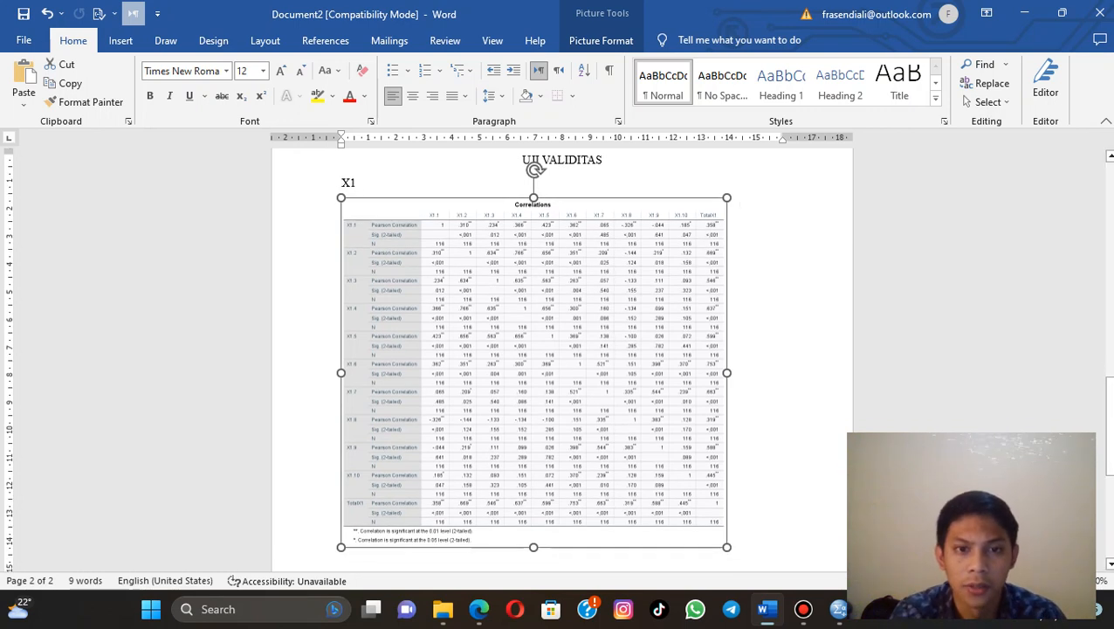
# Add the label "X2" on a new line below the Correlations picture, followed by another new line
pyautogui.click(727, 542)
pyautogui.scroll(-6, 534, 350)
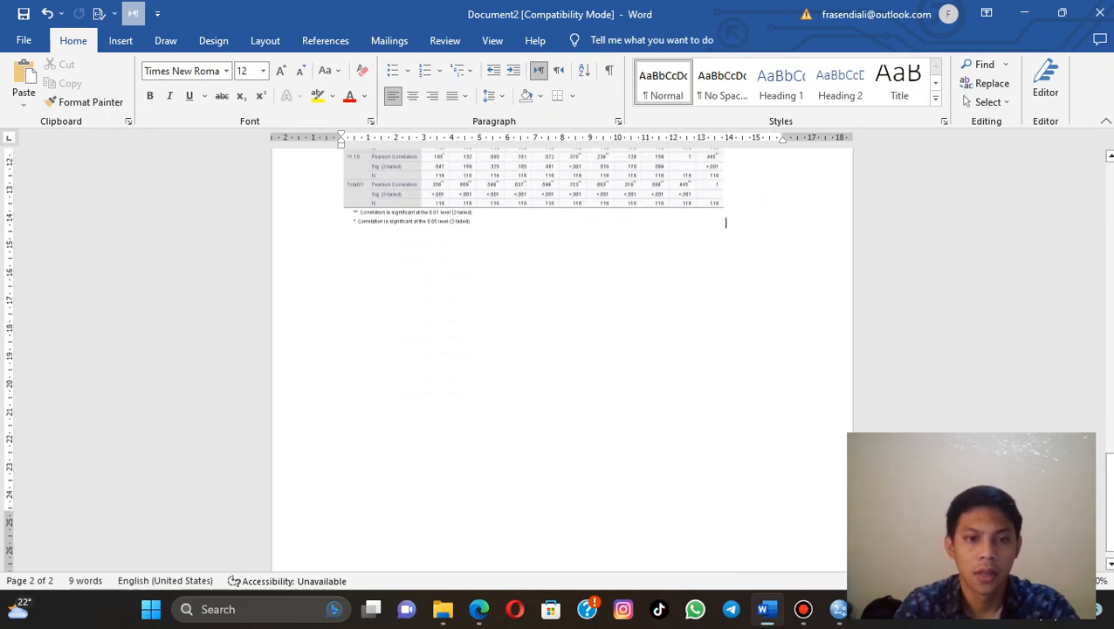
pyautogui.press('Return')
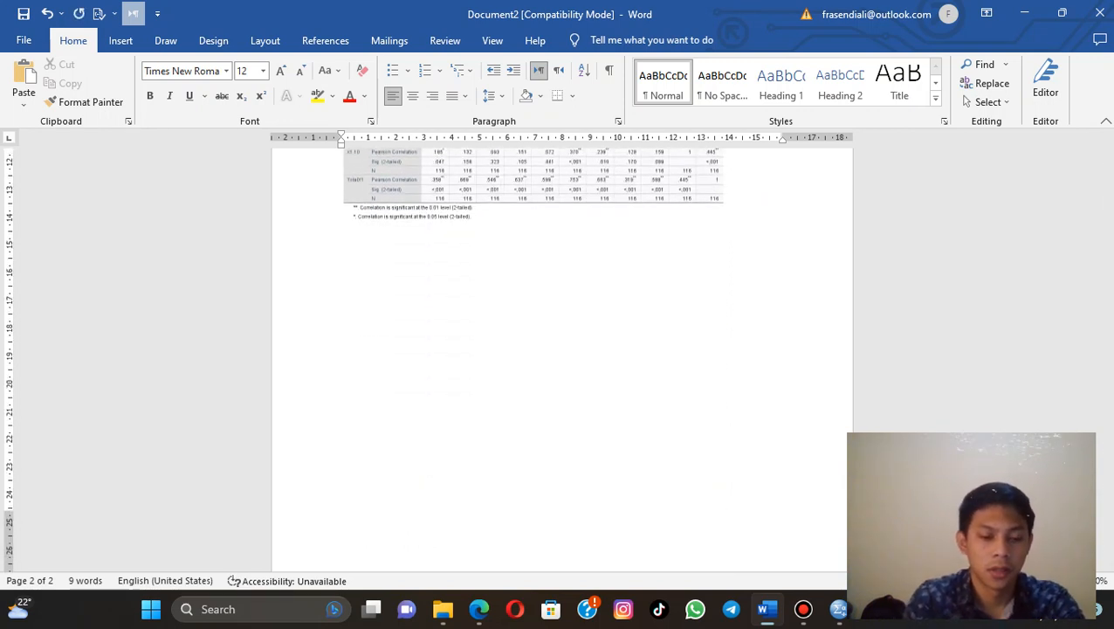
pyautogui.write('X2')
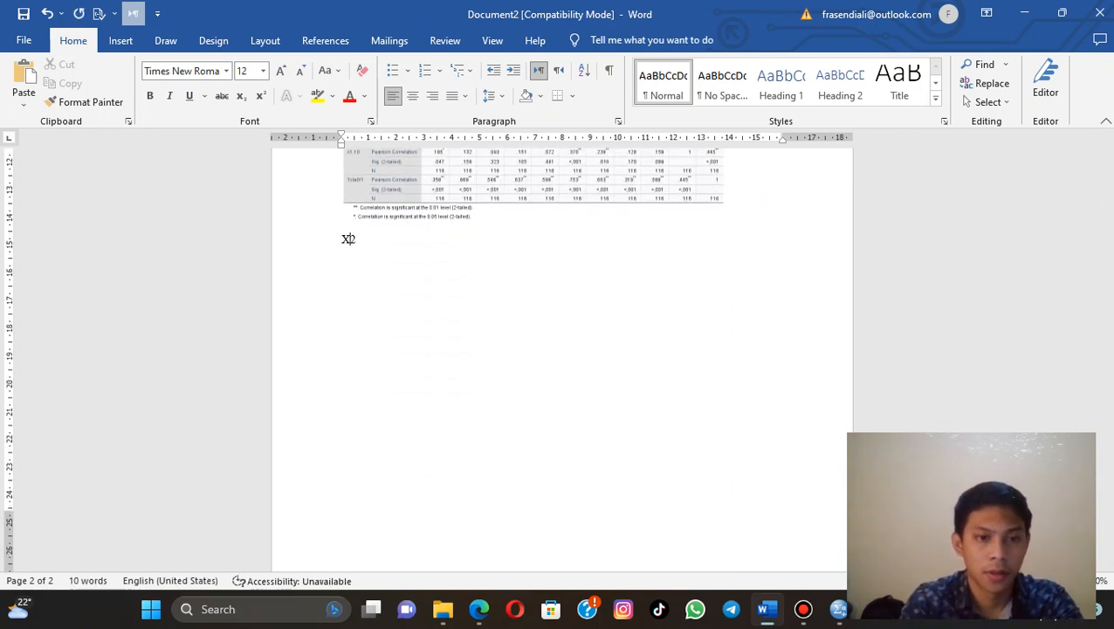
pyautogui.press('Return')
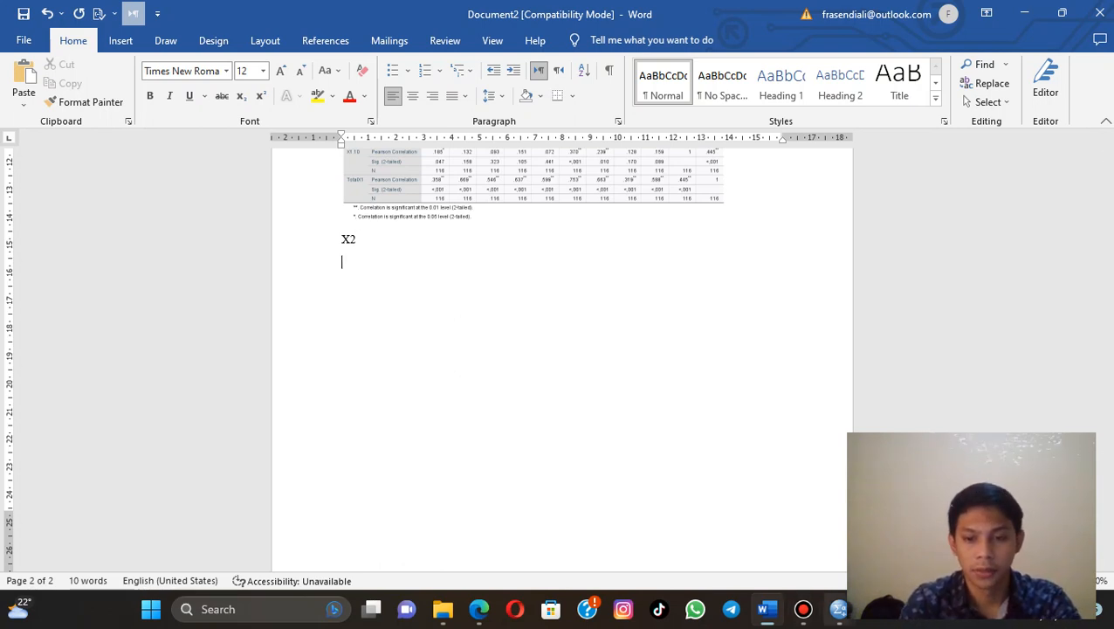
# Switch to the SPSS Data Editor, start a Bivariate Correlation and remove X1.1 to X1.10 and TotalX1 from its analysis variables
pyautogui.click(839, 610)
pyautogui.click(926, 528)
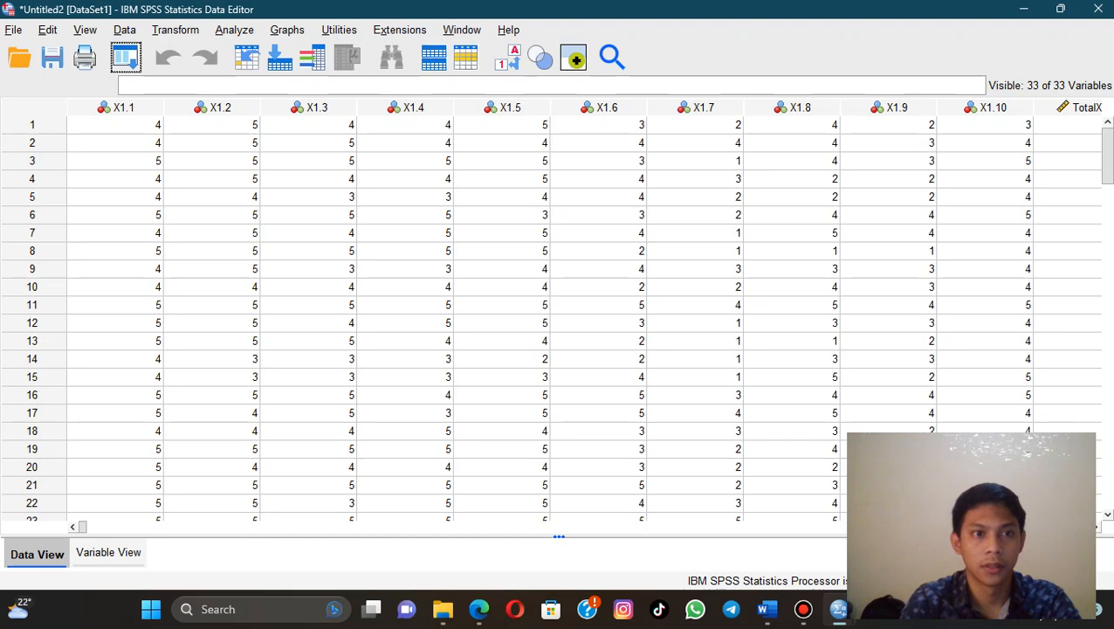
pyautogui.click(234, 30)
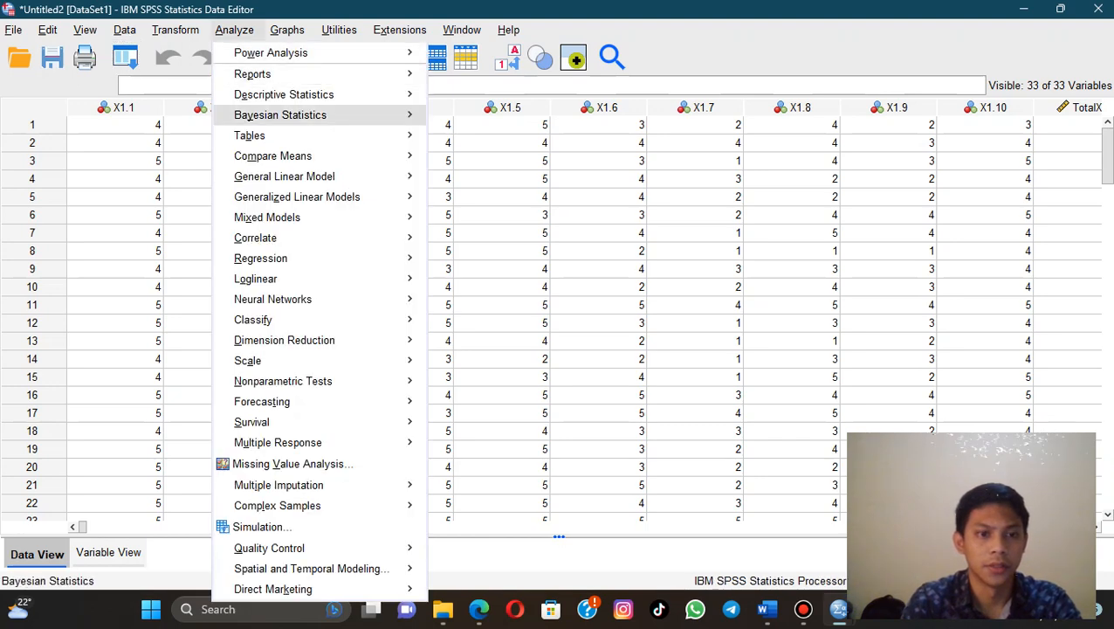
pyautogui.moveTo(262, 238)
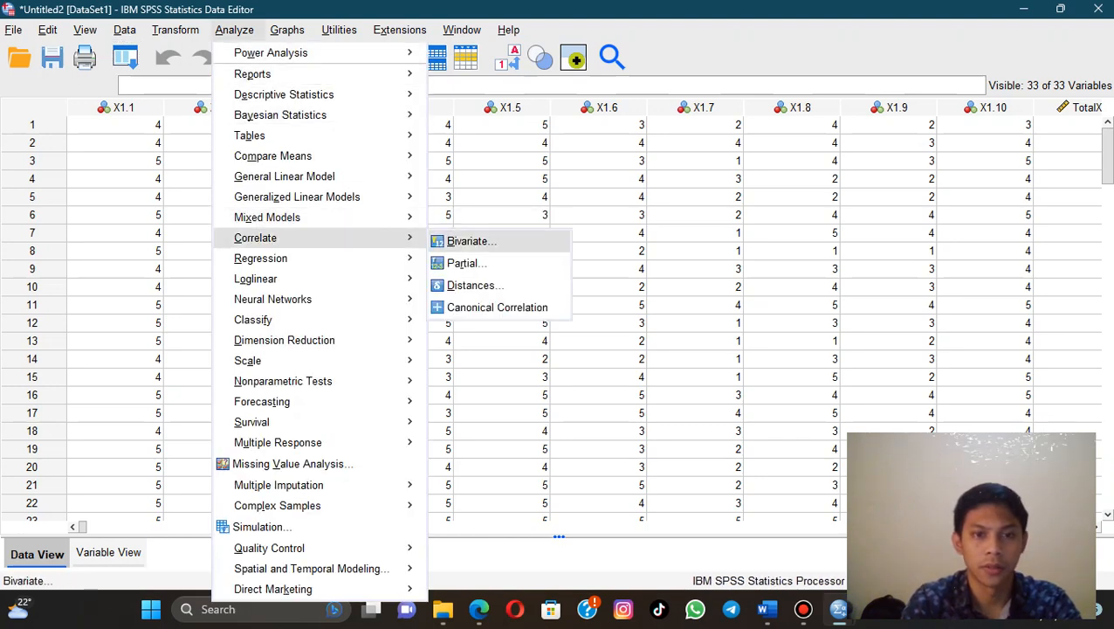
pyautogui.click(467, 241)
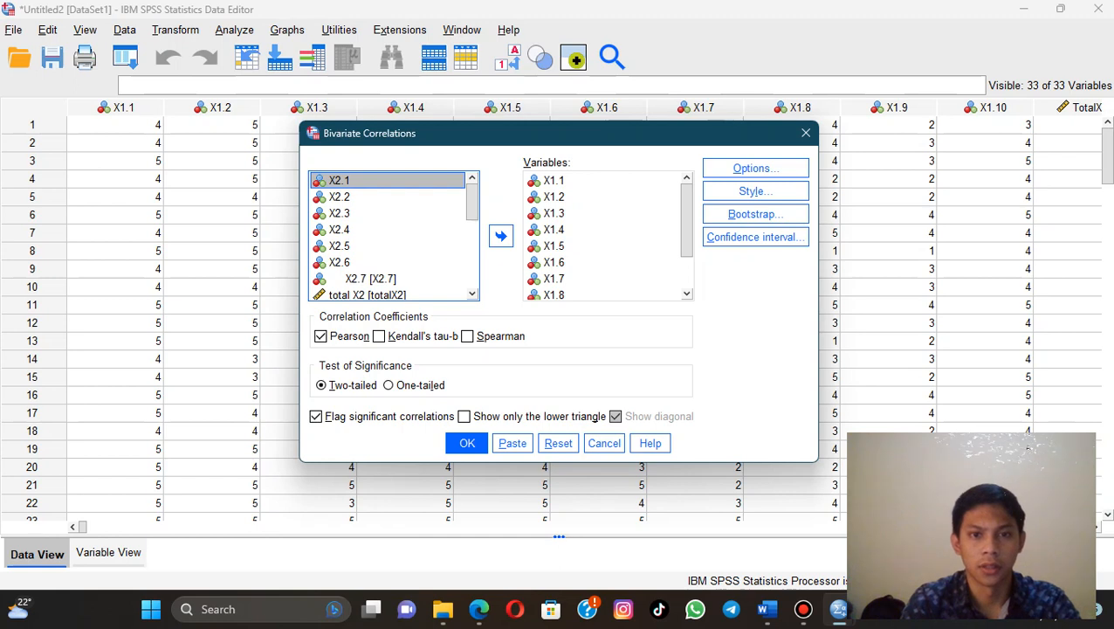
pyautogui.click(555, 181)
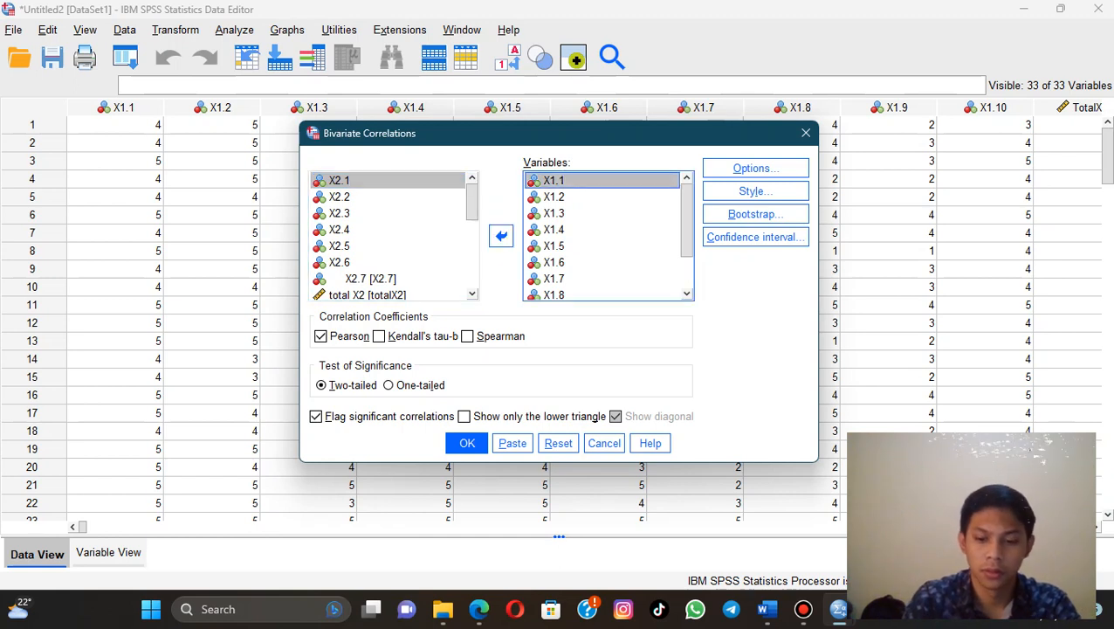
pyautogui.hotkey('shift', 'Down')
pyautogui.hotkey('shift', 'Down')
pyautogui.hotkey('shift', 'Down')
pyautogui.hotkey('shift', 'Down')
pyautogui.hotkey('shift', 'Down')
pyautogui.hotkey('shift', 'Down')
pyautogui.hotkey('shift', 'Down')
pyautogui.hotkey('shift', 'Down')
pyautogui.hotkey('shift', 'Down')
pyautogui.hotkey('shift', 'Down')
pyautogui.click(500, 236)
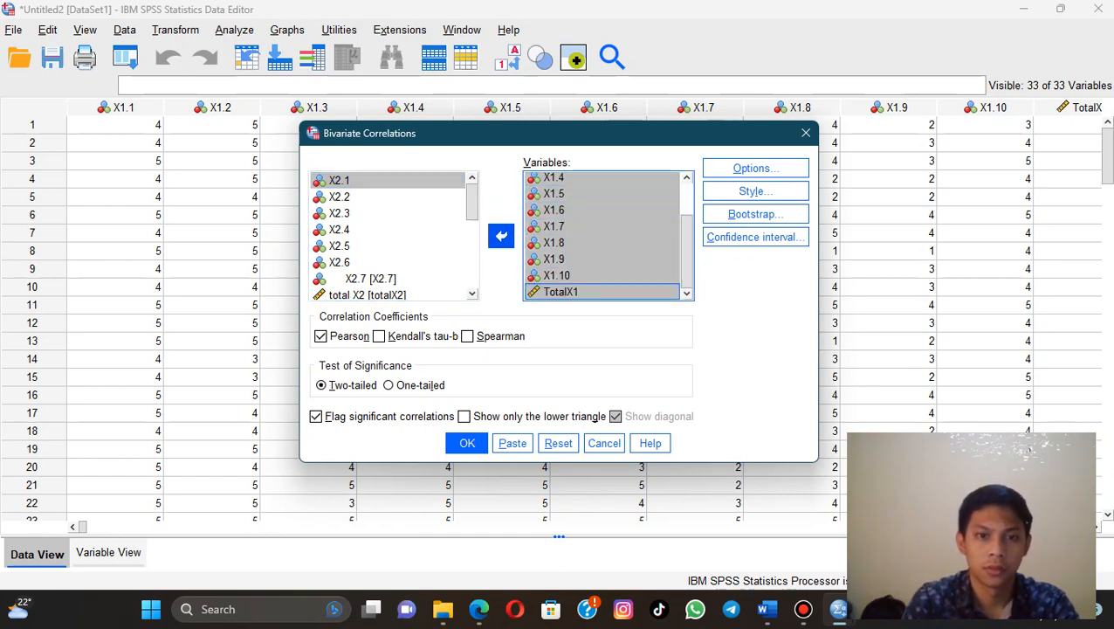
# Add X2.1 to X2.7 and total X2 as the analysis variables and run the bivariate Pearson correlation
pyautogui.scroll(-3, 388, 229)
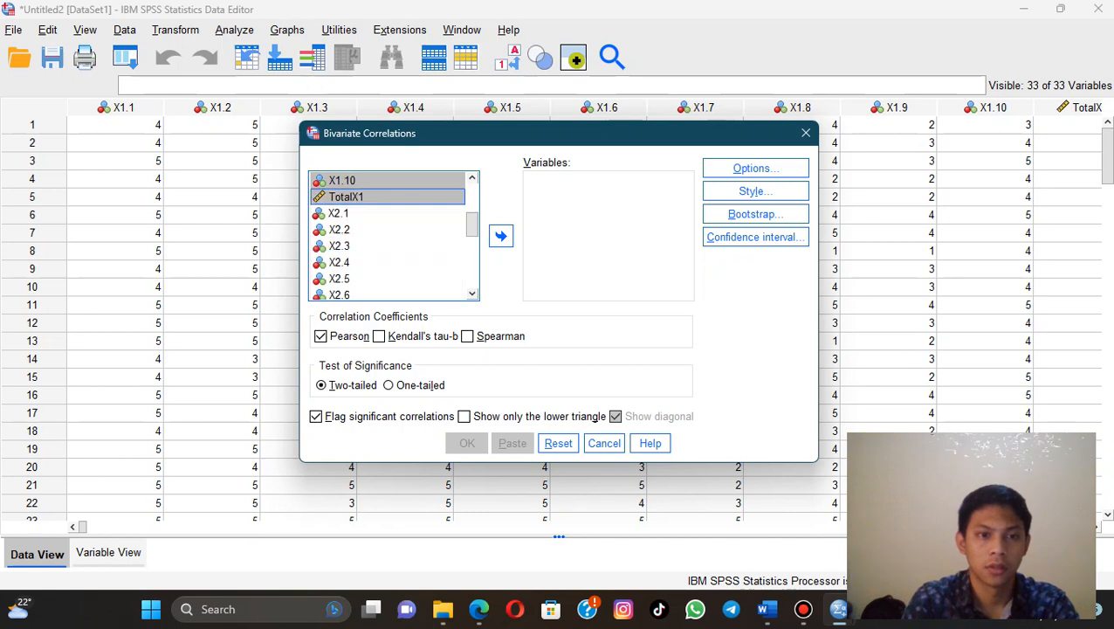
pyautogui.click(340, 214)
pyautogui.hotkey('shift', 'Down')
pyautogui.hotkey('shift', 'Down')
pyautogui.hotkey('shift', 'Down')
pyautogui.hotkey('shift', 'Down')
pyautogui.hotkey('shift', 'Down')
pyautogui.hotkey('shift', 'Down')
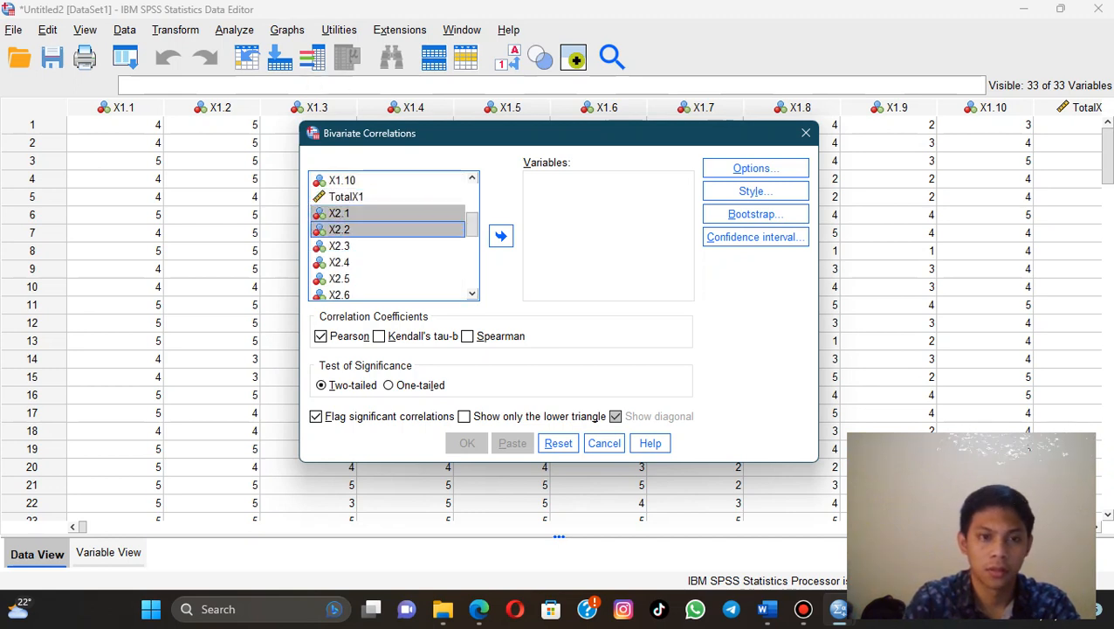
pyautogui.hotkey('shift', 'Down')
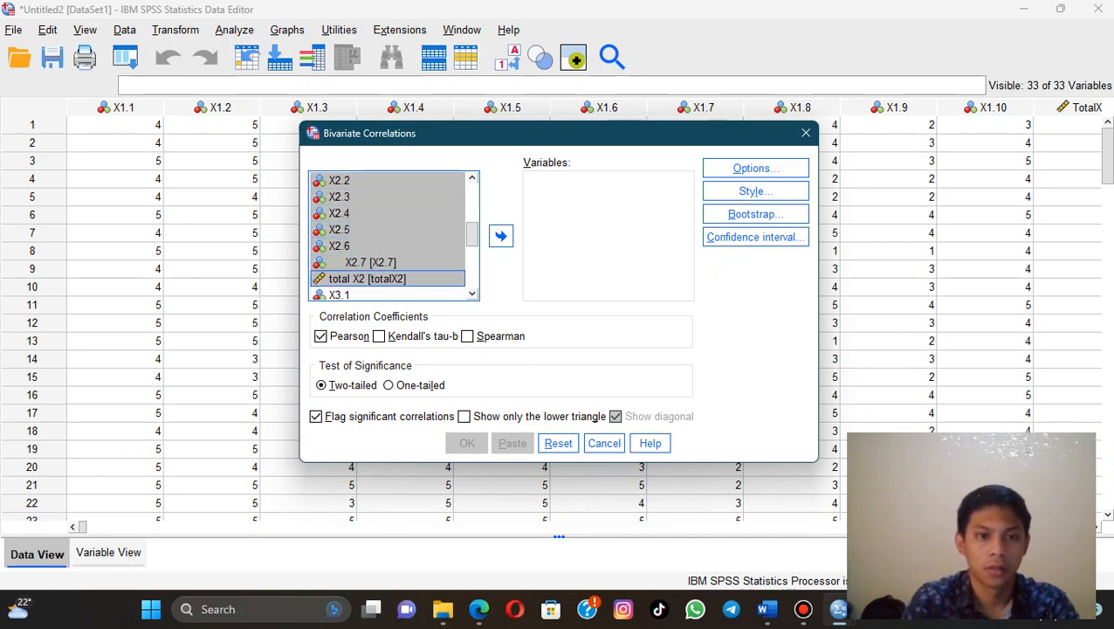
pyautogui.click(501, 236)
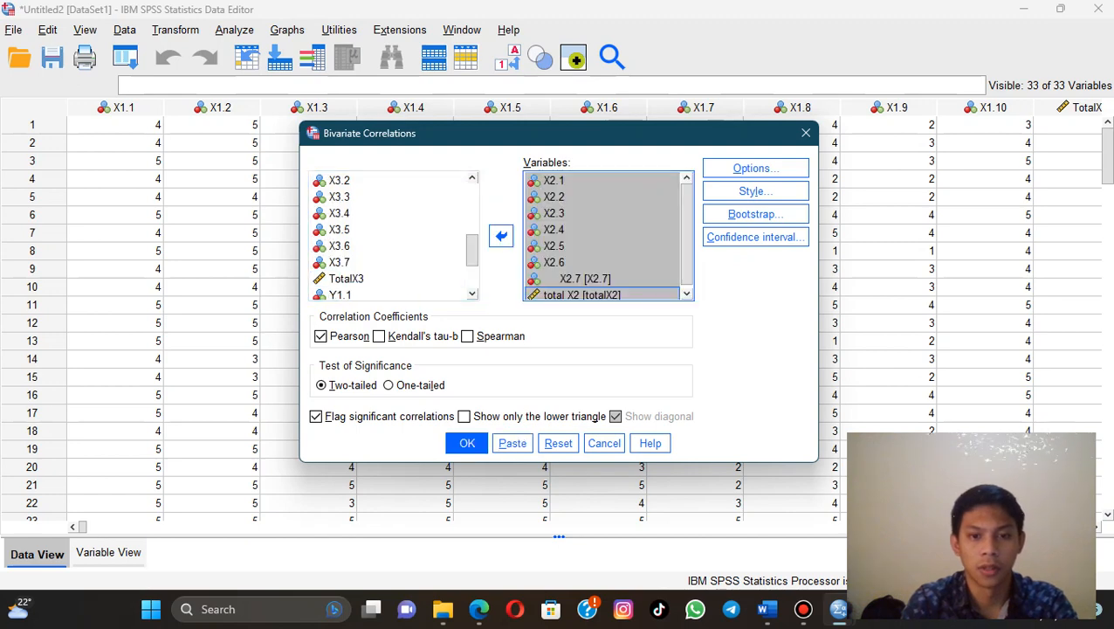
pyautogui.click(467, 443)
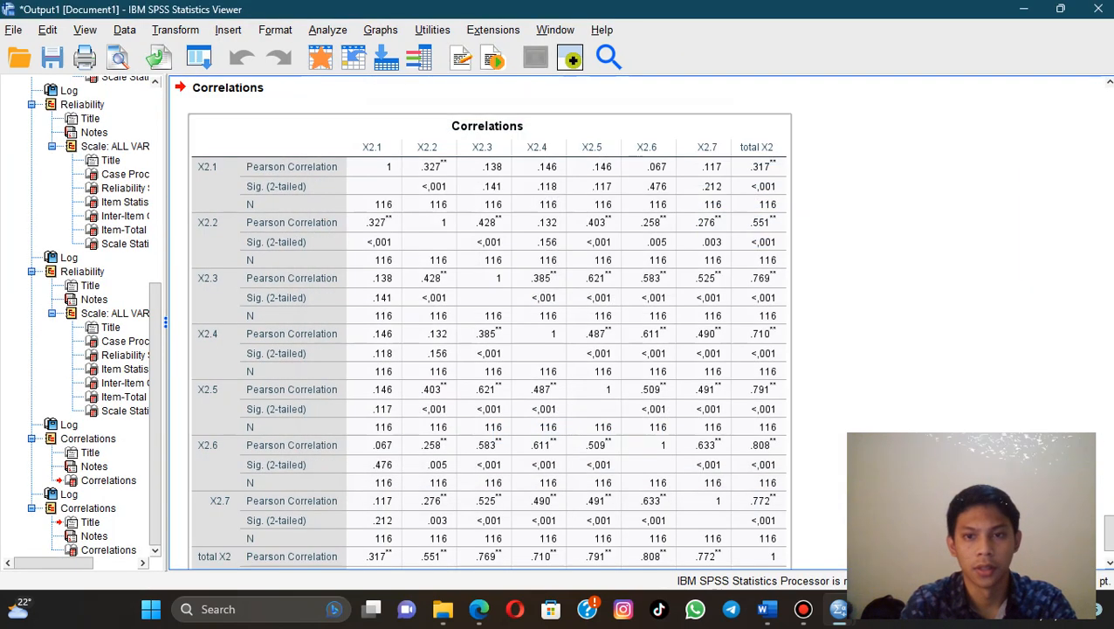
# Copy the X2 Correlations table from the SPSS output as an image
pyautogui.rightClick(517, 299)
pyautogui.click(536, 336)
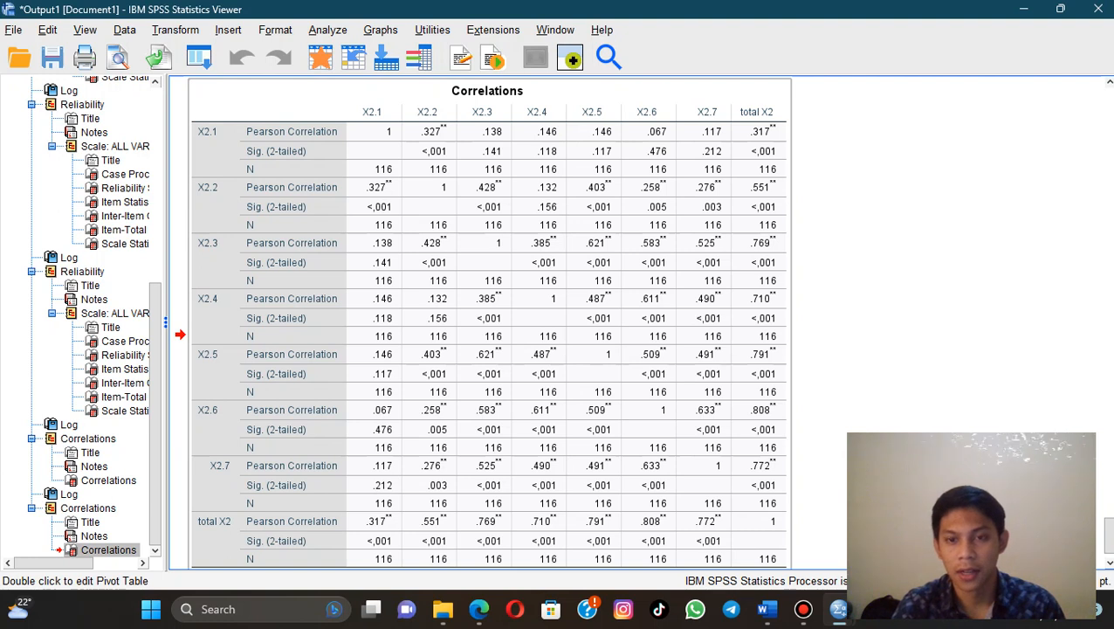
pyautogui.rightClick(768, 160)
pyautogui.moveTo(795, 211)
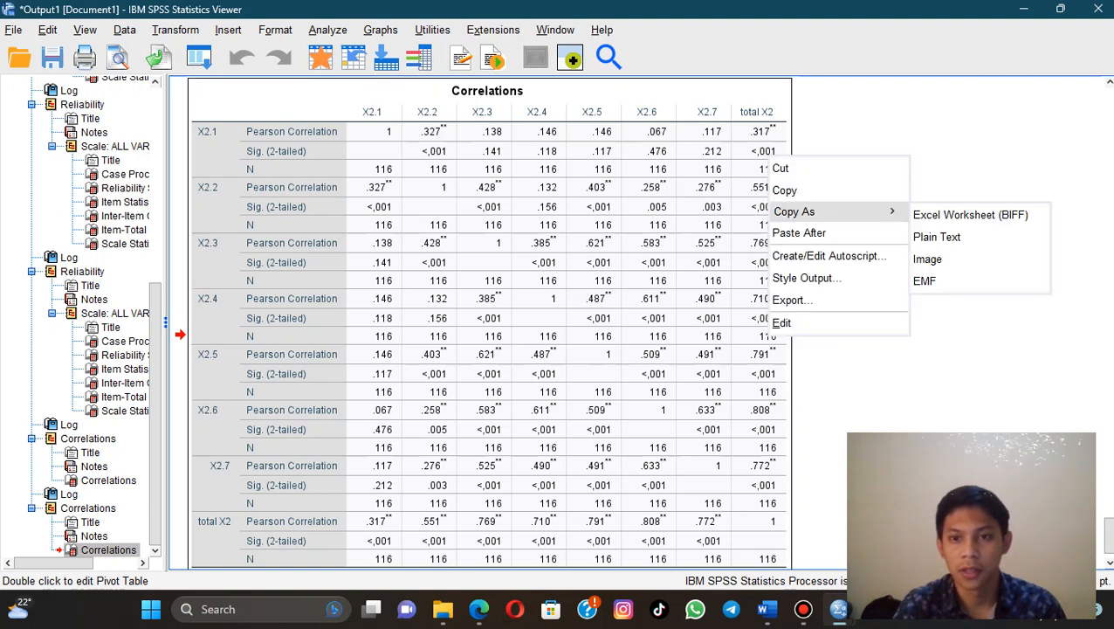
pyautogui.click(927, 258)
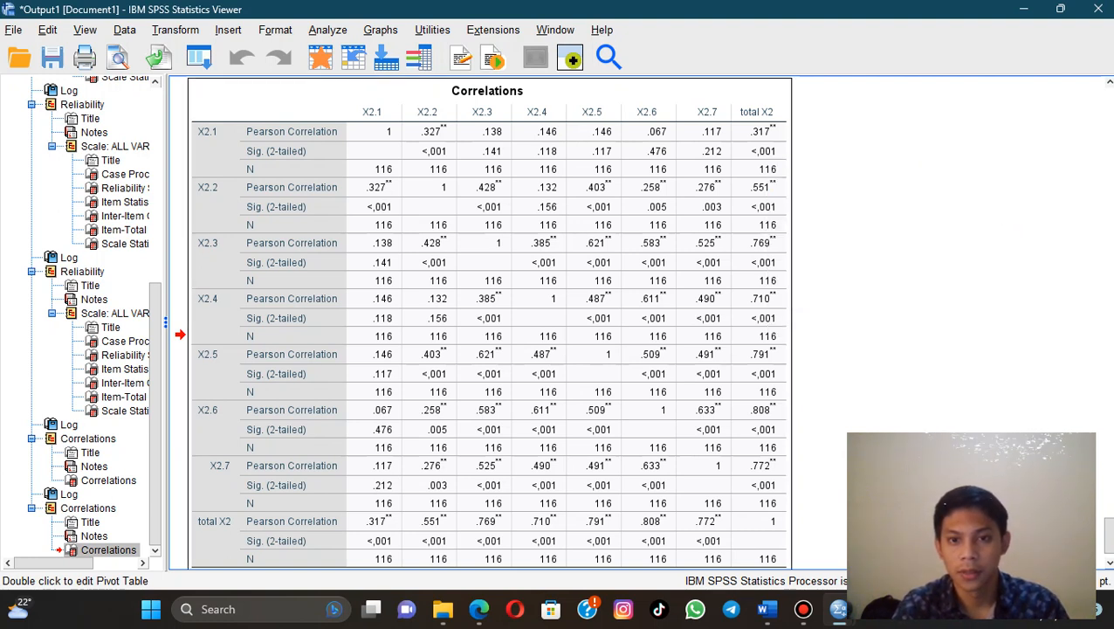
# Switch to the Word document and paste the copied Correlations table as a picture under the X2 label
pyautogui.click(767, 609)
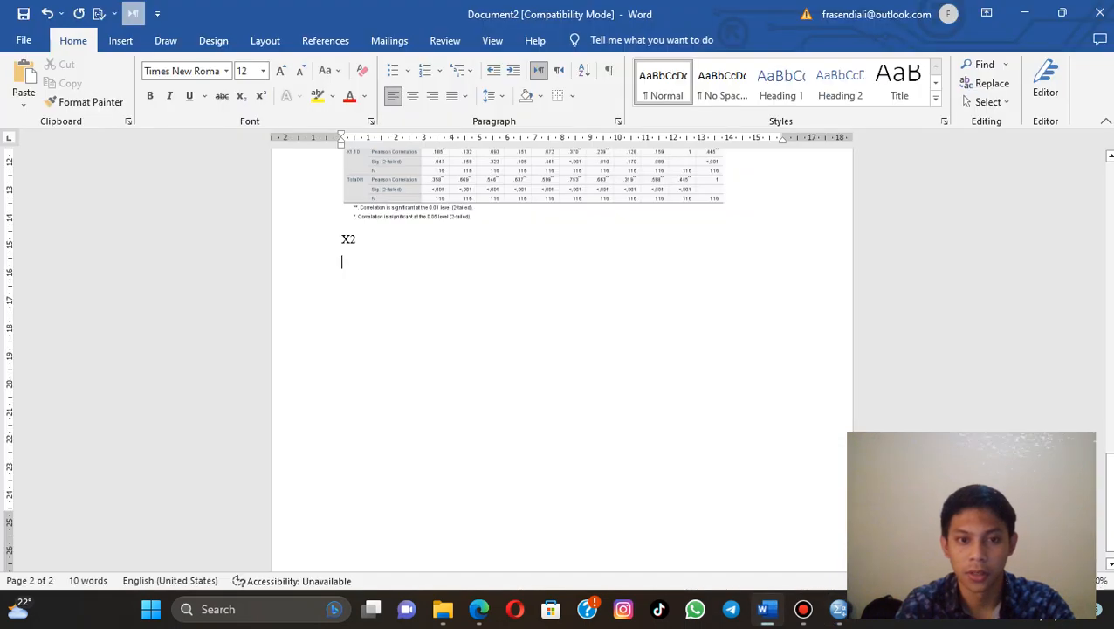
pyautogui.rightClick(352, 263)
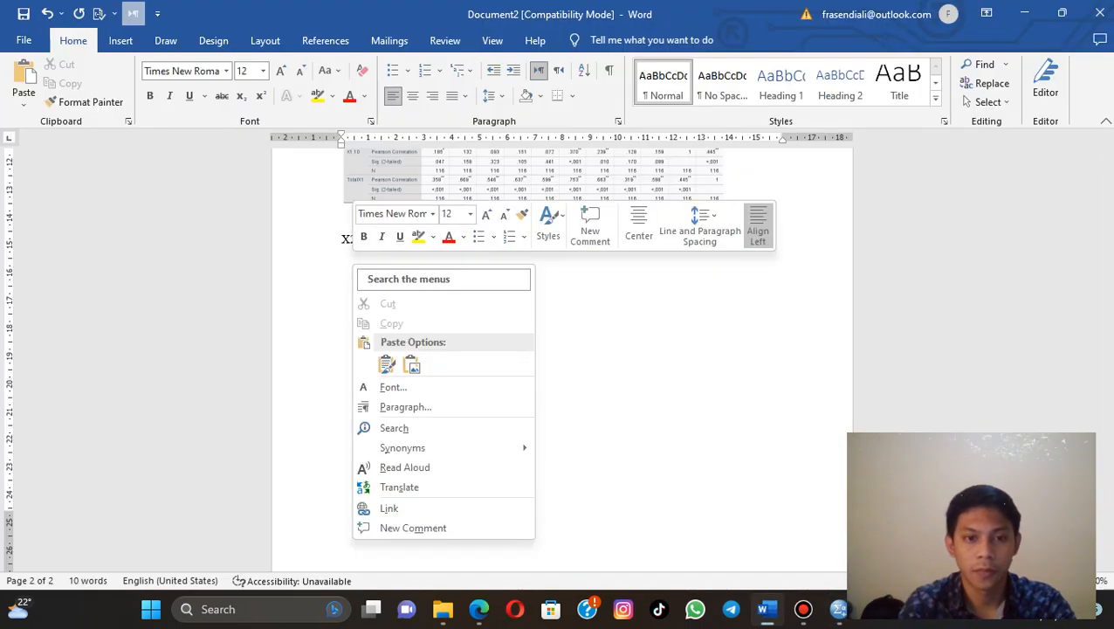
pyautogui.click(410, 364)
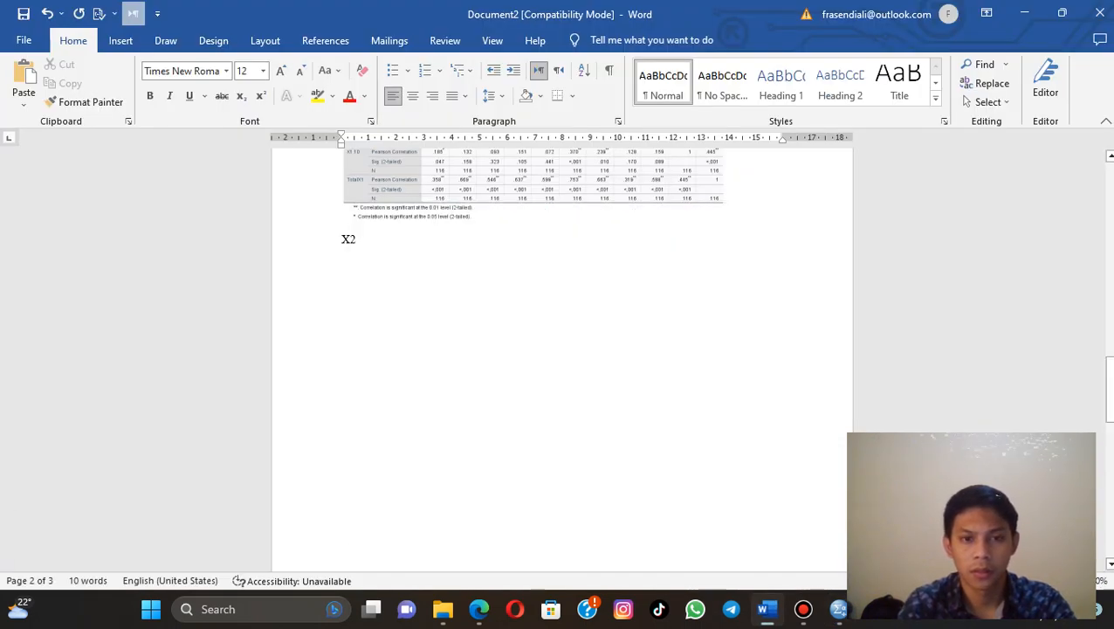
pyautogui.rightClick(372, 278)
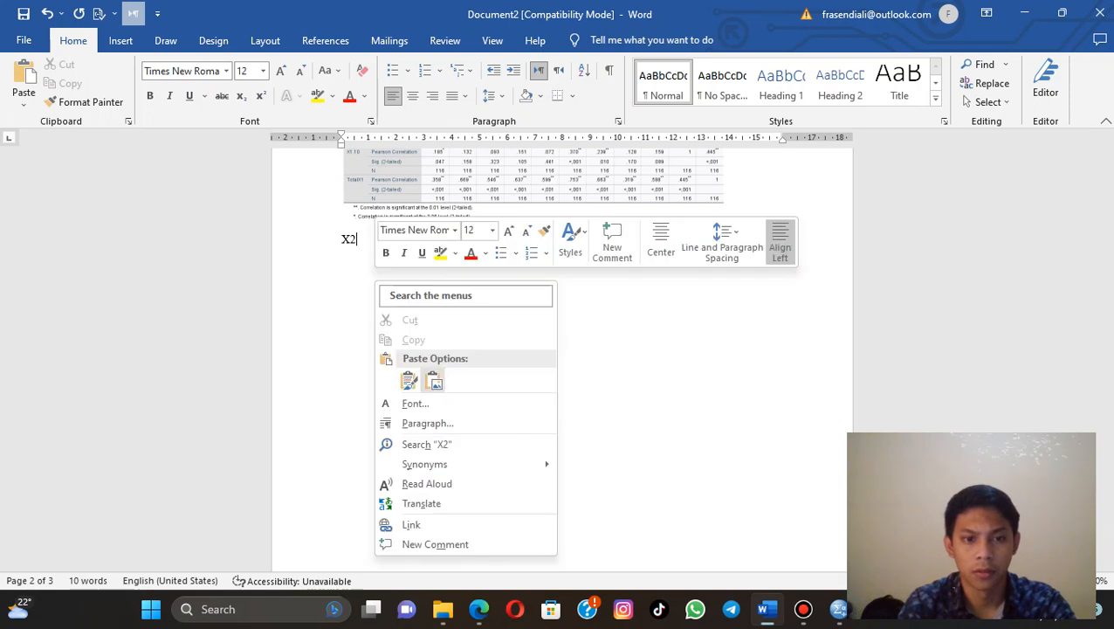
pyautogui.click(430, 380)
pyautogui.scroll(-10, 558, 358)
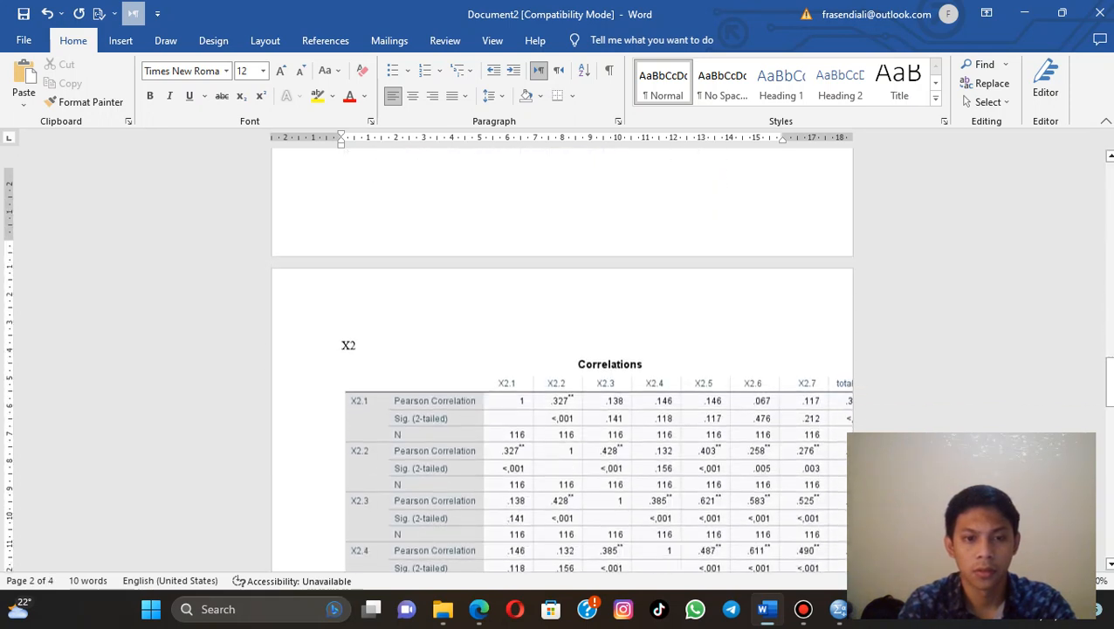
pyautogui.scroll(-2, 594, 349)
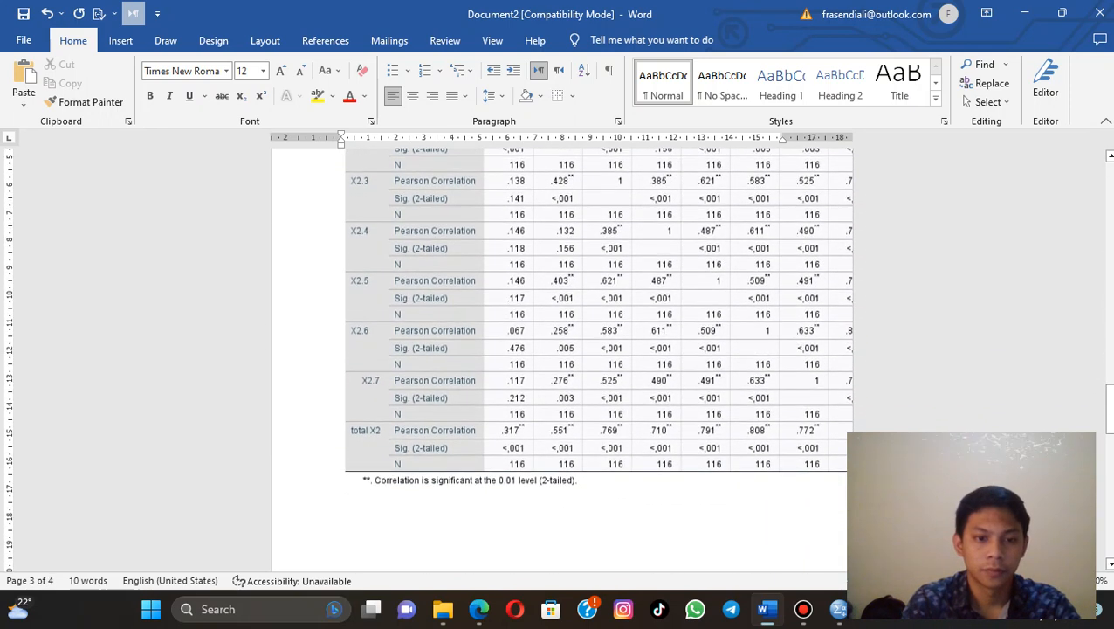
# Scale the X2 Correlations picture down proportionally to about 16.5 cm wide so all its columns fit on the page
pyautogui.click(611, 393)
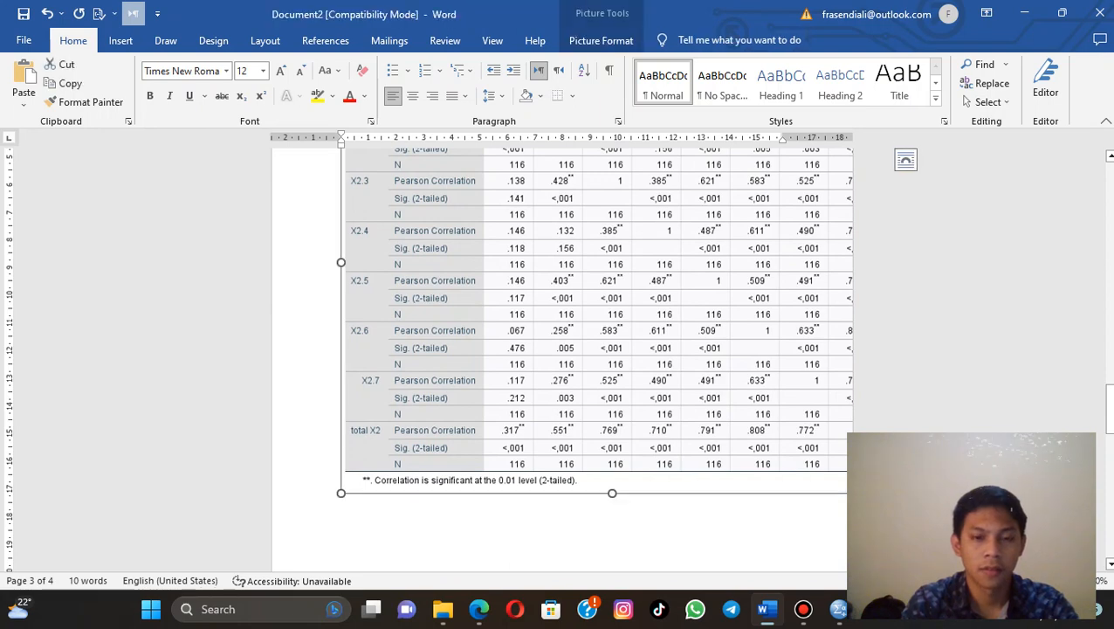
pyautogui.scroll(5, 561, 358)
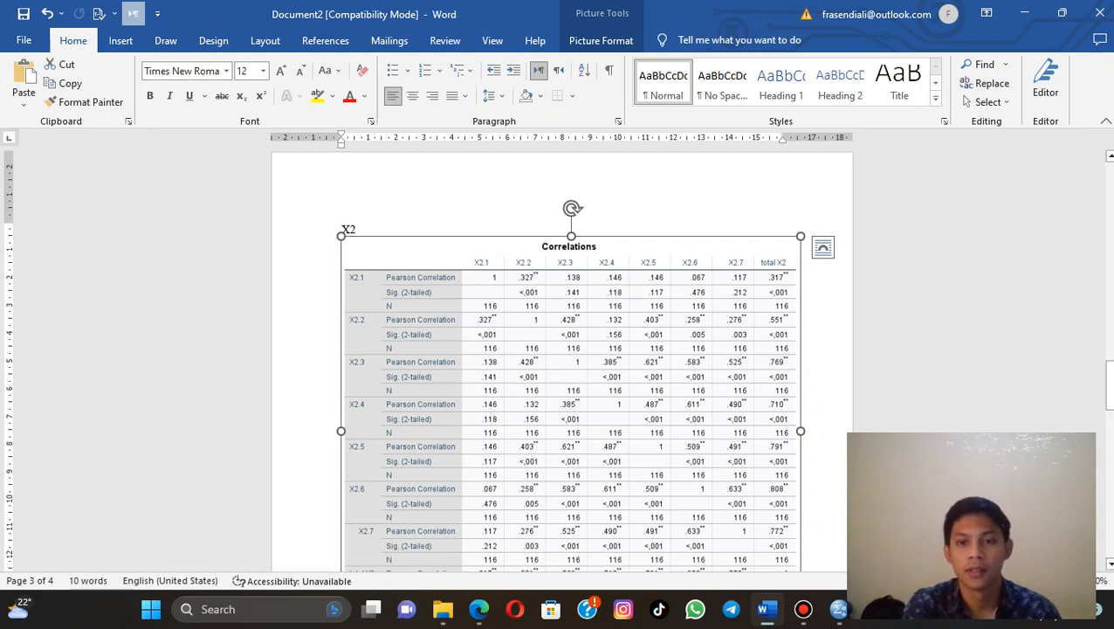
pyautogui.scroll(-5, 568, 349)
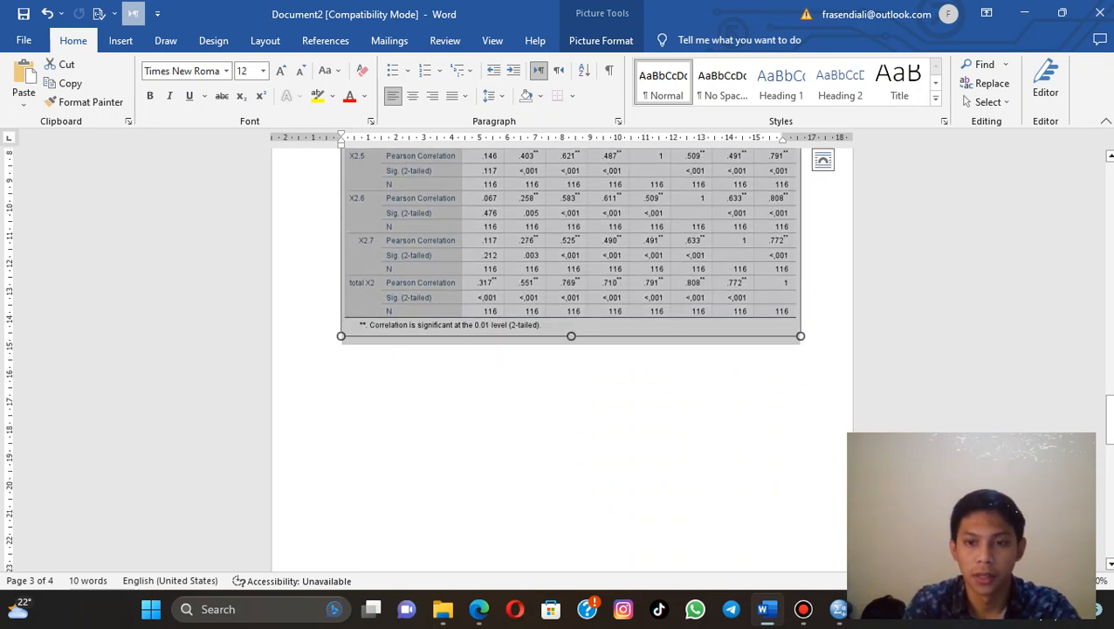
# Add the label "X3" on a new line below the X2 Correlations picture
pyautogui.click(801, 329)
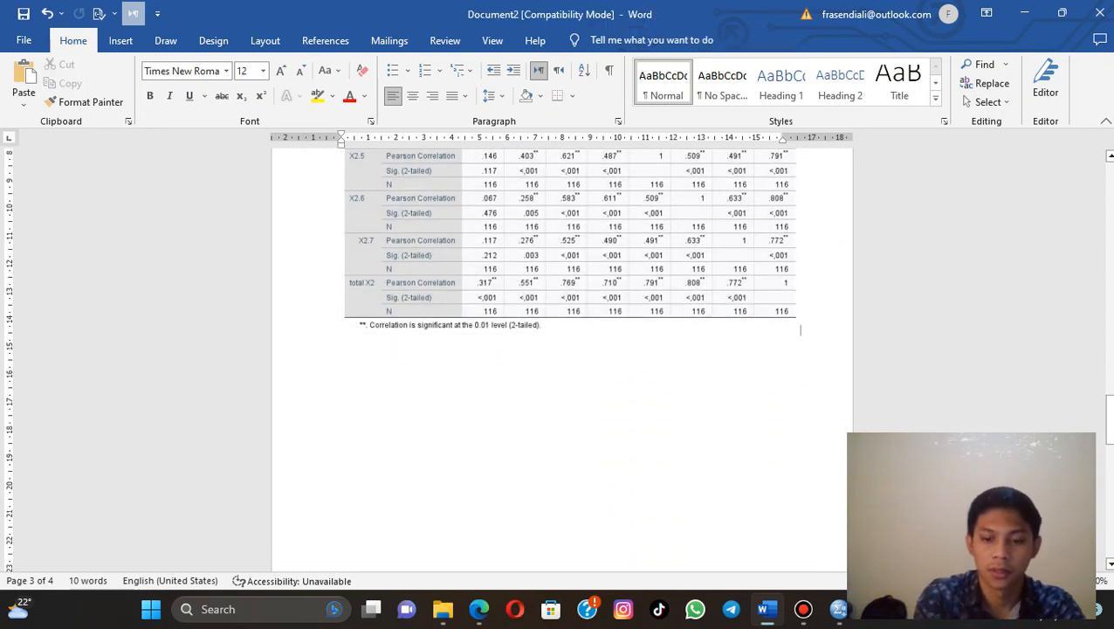
pyautogui.press('Return')
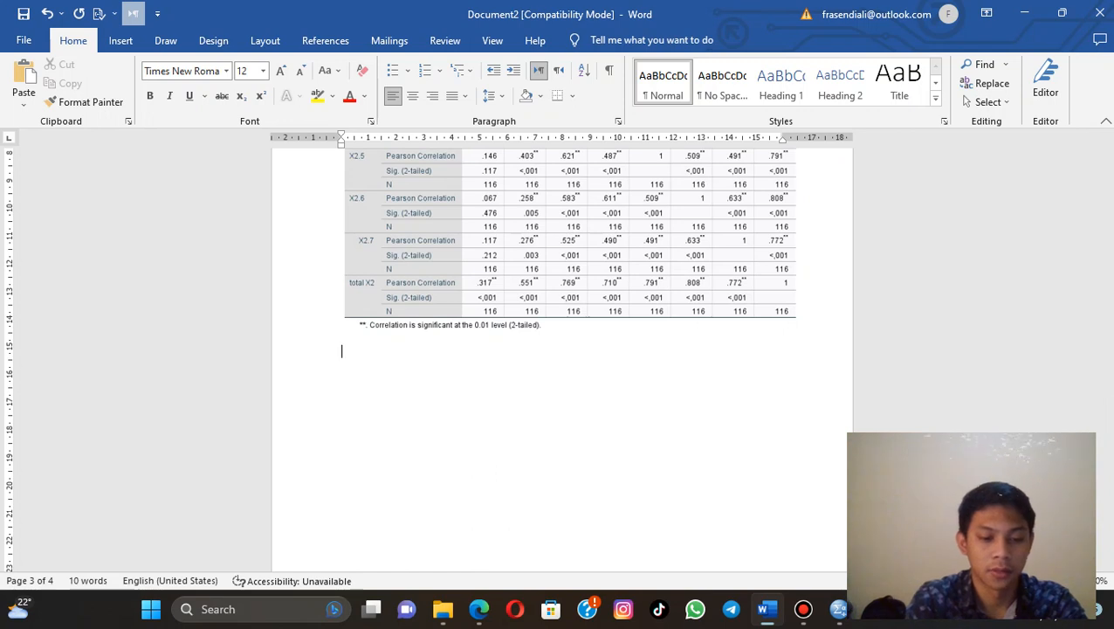
pyautogui.write('X3')
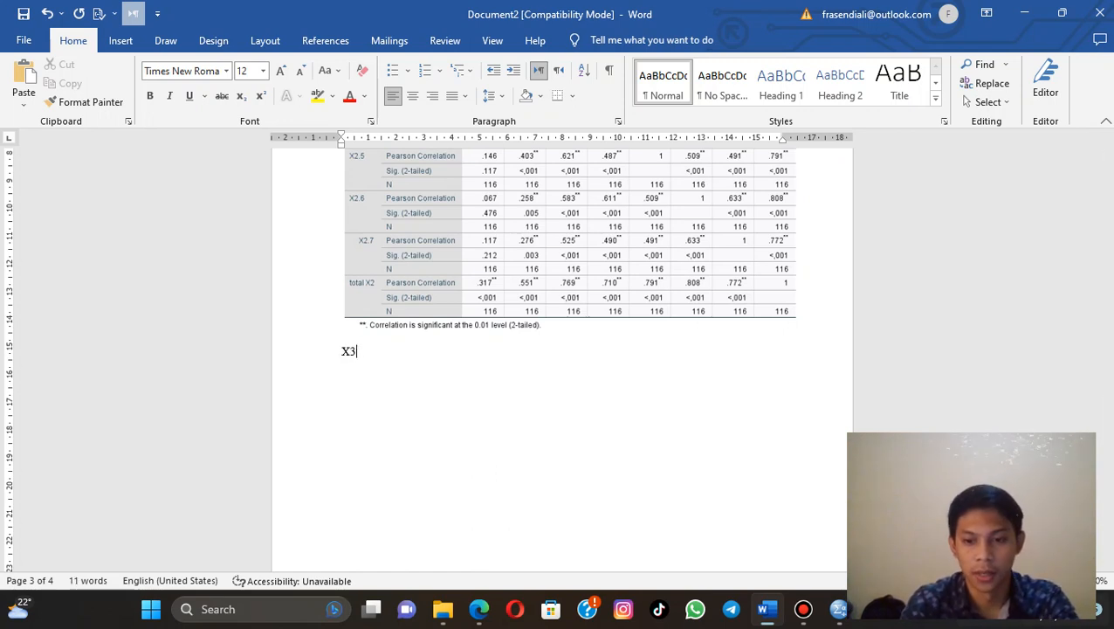
# Return to the SPSS Data Editor, start another Bivariate Correlation and remove X2.1 to X2.7 and total X2 from its analysis variables
pyautogui.click(838, 609)
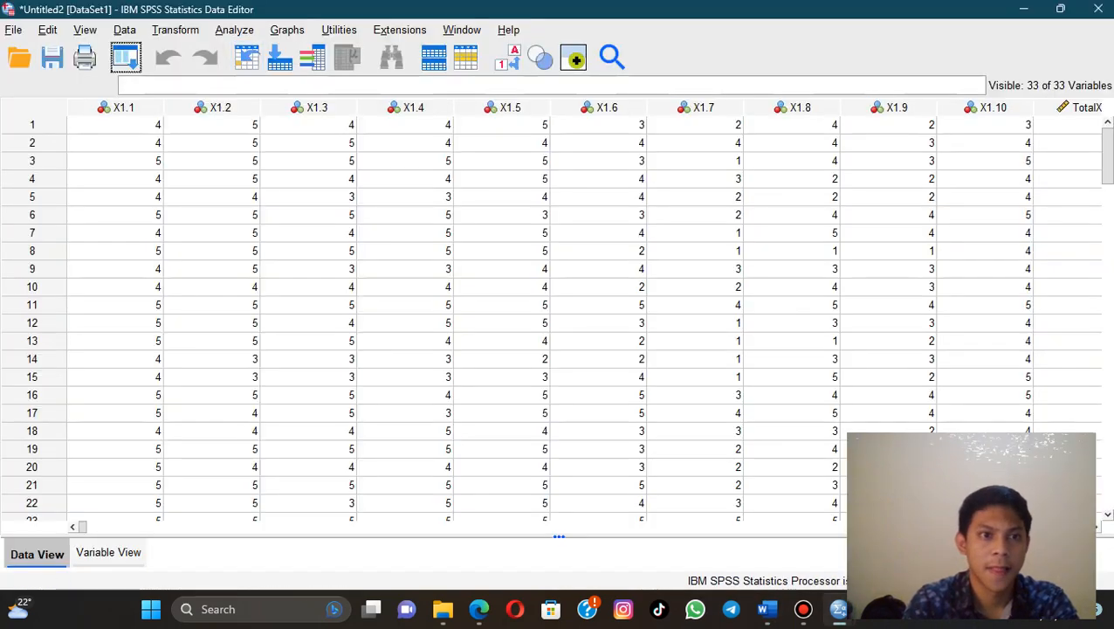
pyautogui.click(234, 29)
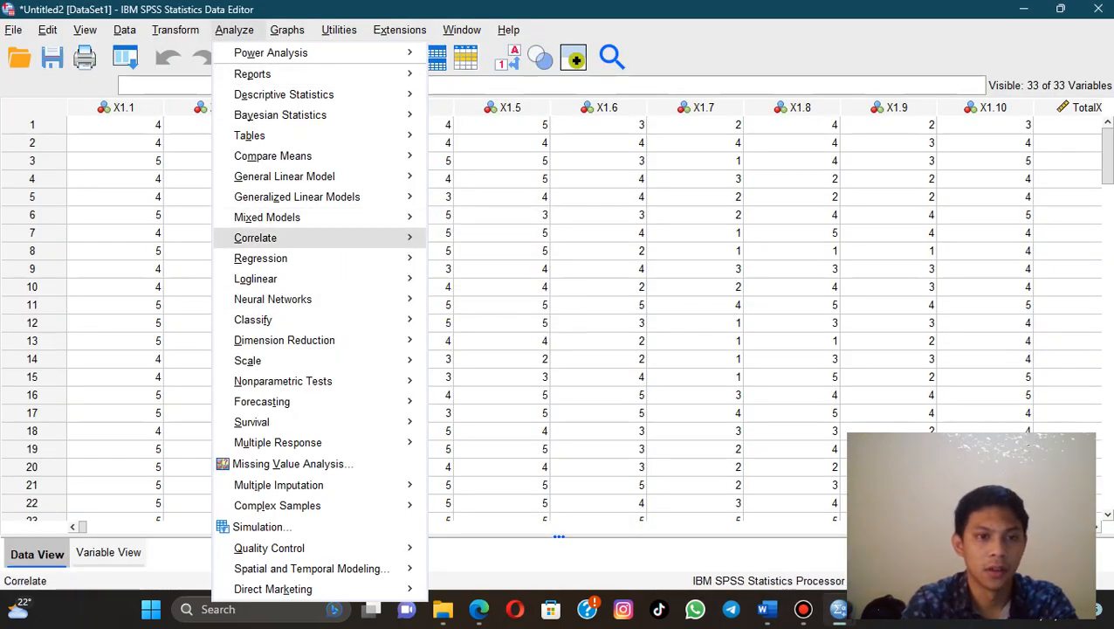
pyautogui.moveTo(262, 238)
pyautogui.click(469, 242)
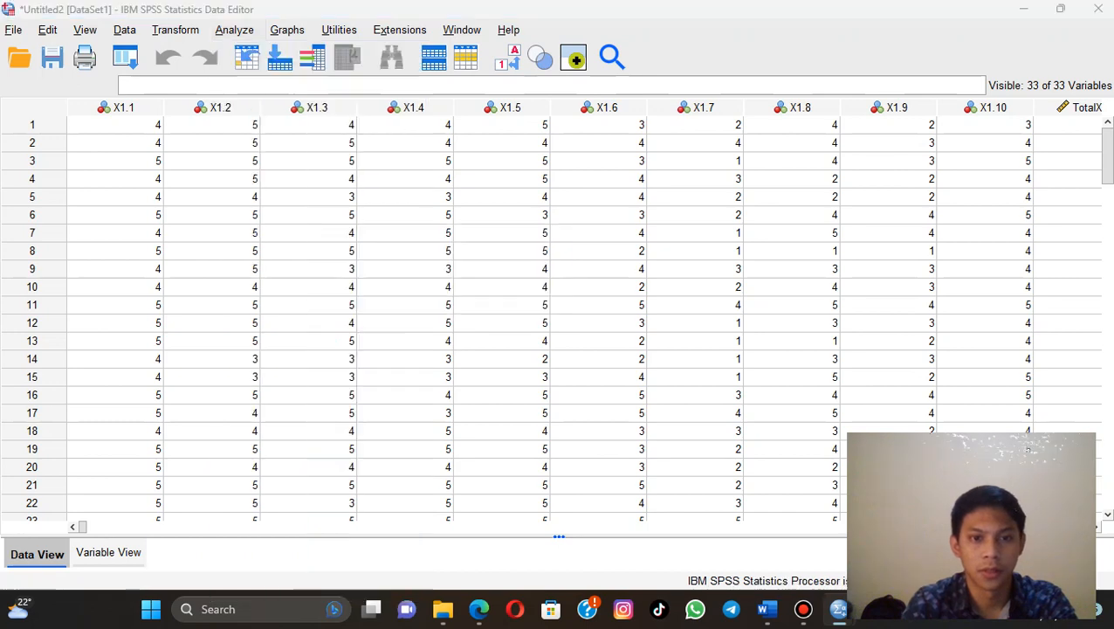
pyautogui.click(555, 181)
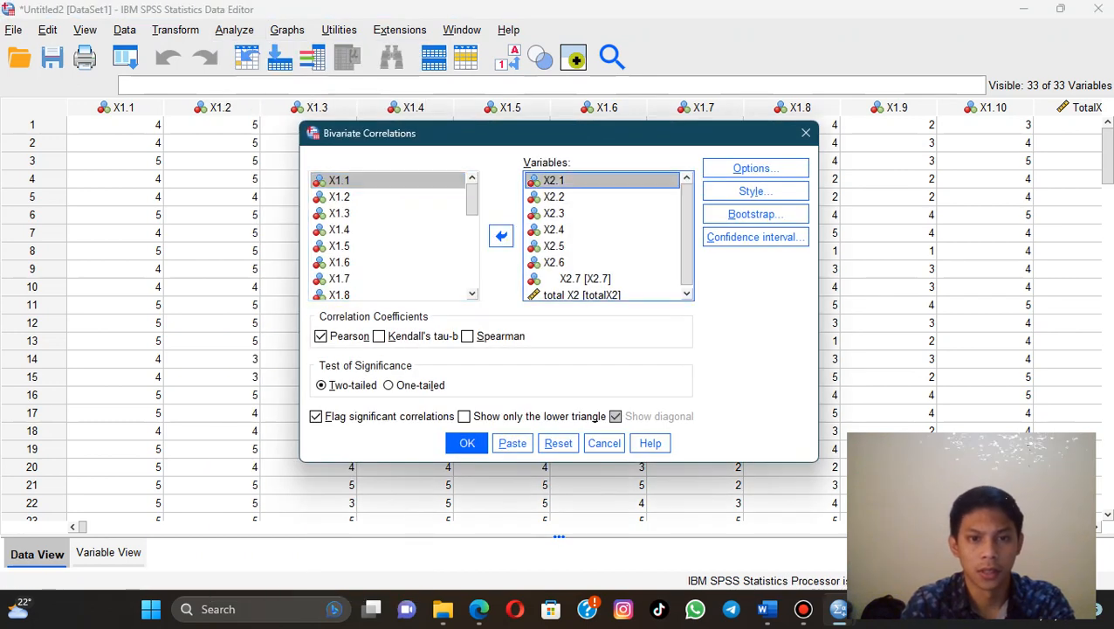
pyautogui.hotkey('shift', 'Down')
pyautogui.hotkey('shift', 'Down')
pyautogui.hotkey('shift', 'Down')
pyautogui.hotkey('shift', 'Down')
pyautogui.hotkey('shift', 'Down')
pyautogui.hotkey('shift', 'Down')
pyautogui.hotkey('shift', 'Down')
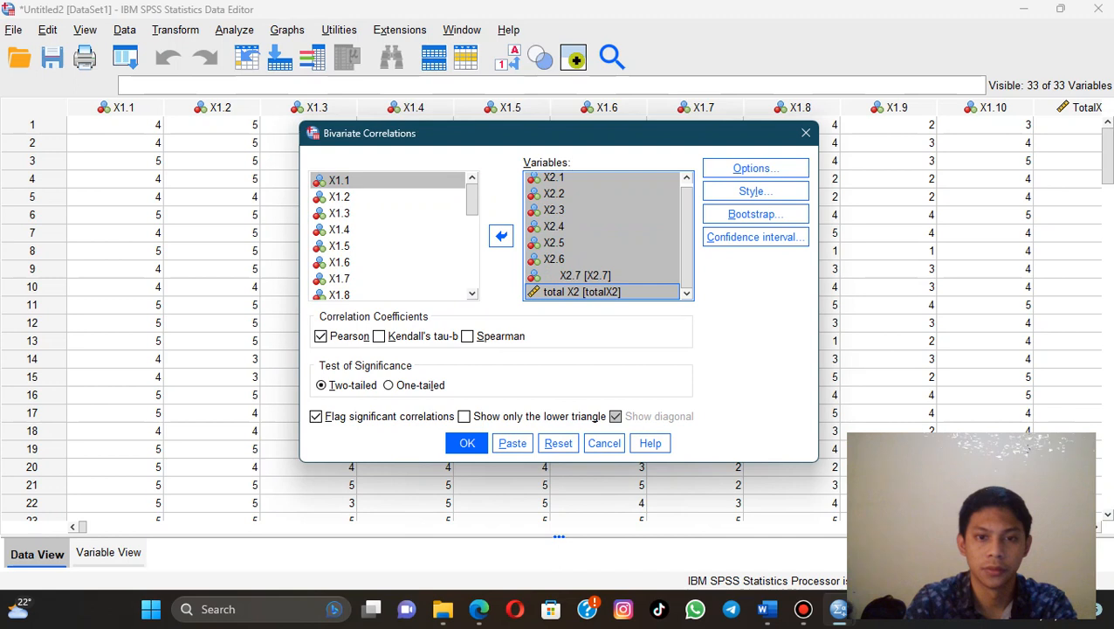
pyautogui.click(502, 236)
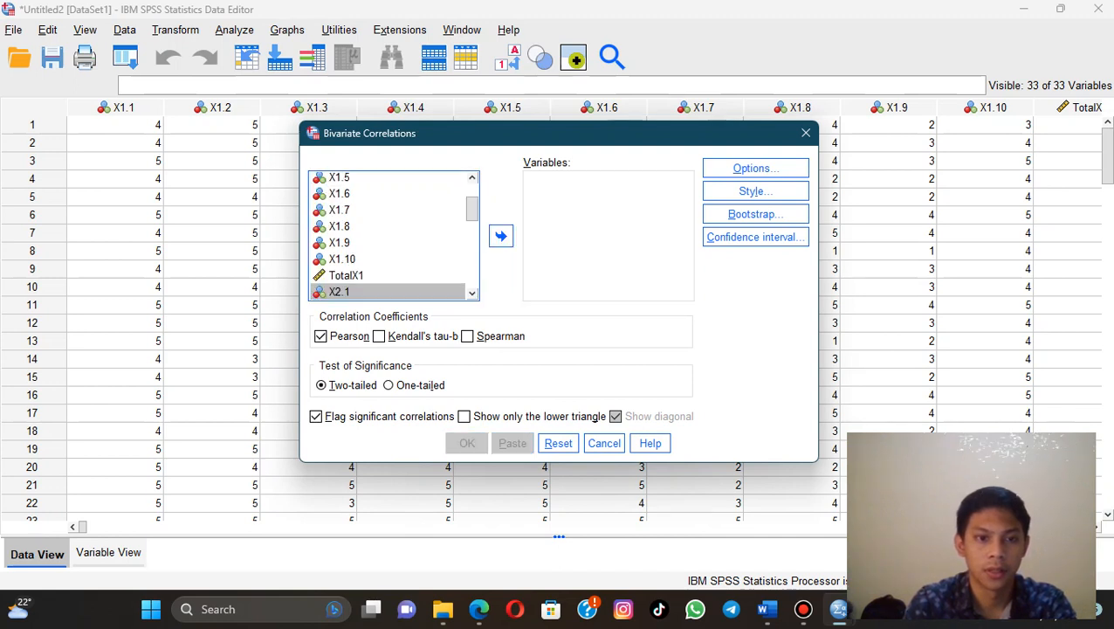
# Add X3.1 to X3.7 and TotalX3 as the analysis variables and run the bivariate correlation
pyautogui.scroll(-5, 402, 245)
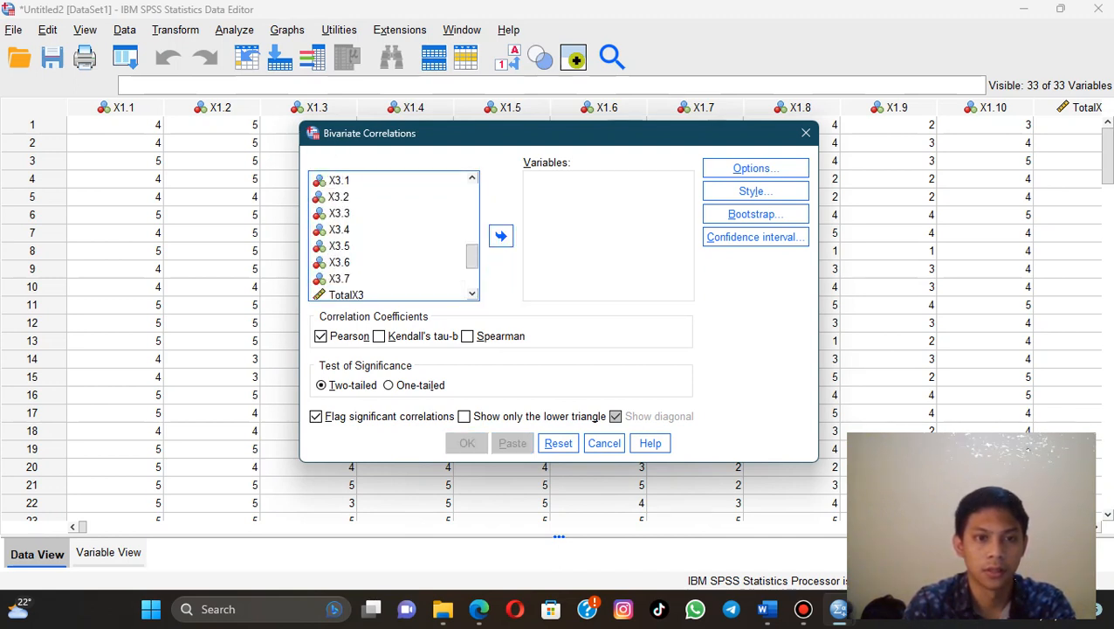
pyautogui.click(340, 181)
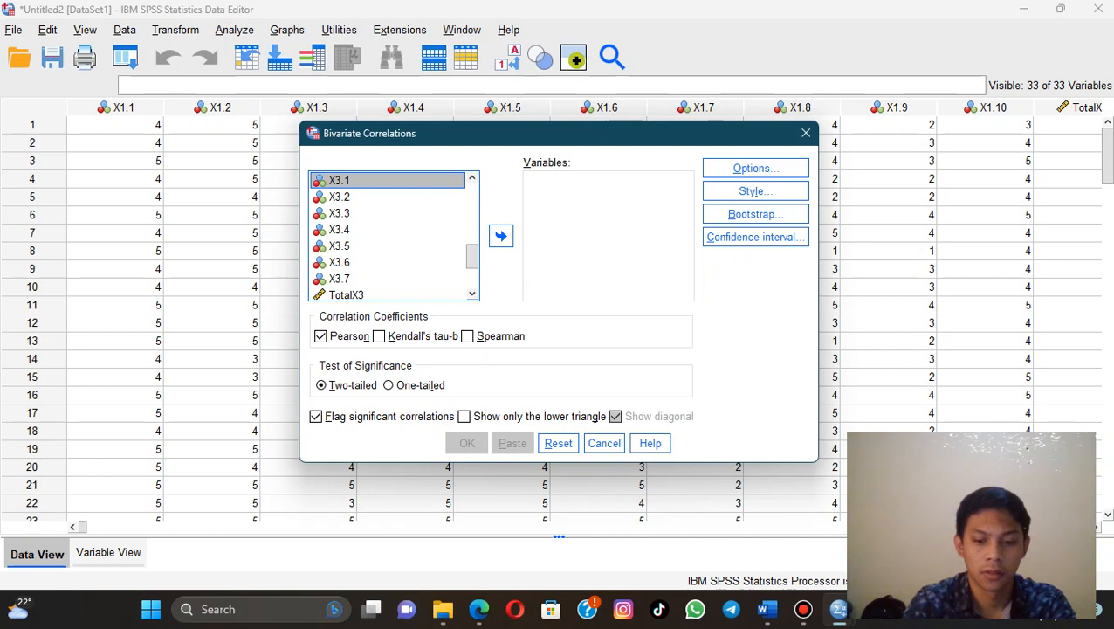
pyautogui.scroll(1, 393, 236)
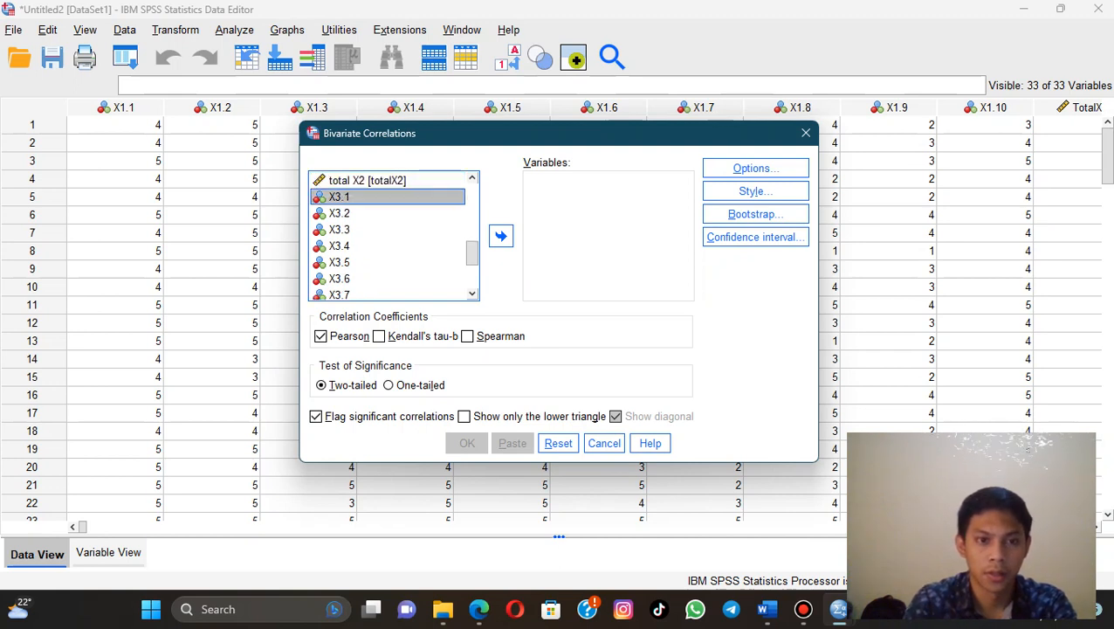
pyautogui.hotkey('shift', 'Down')
pyautogui.hotkey('shift', 'Down')
pyautogui.hotkey('shift', 'Down')
pyautogui.hotkey('shift', 'Down')
pyautogui.hotkey('shift', 'Down')
pyautogui.hotkey('shift', 'Down')
pyautogui.hotkey('shift', 'Down')
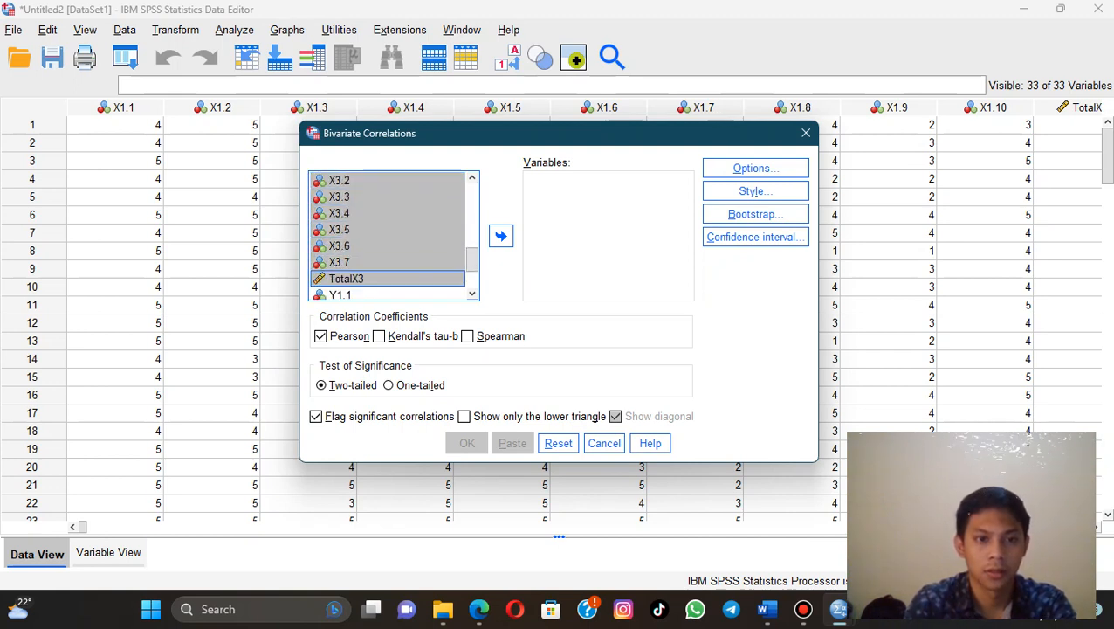
pyautogui.click(500, 236)
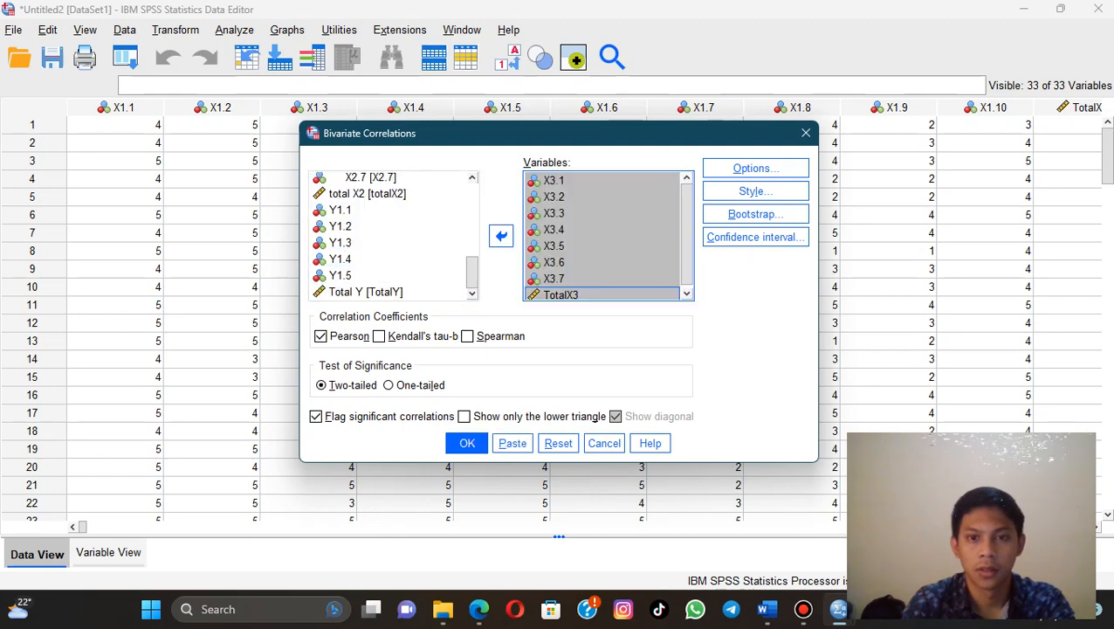
pyautogui.click(467, 443)
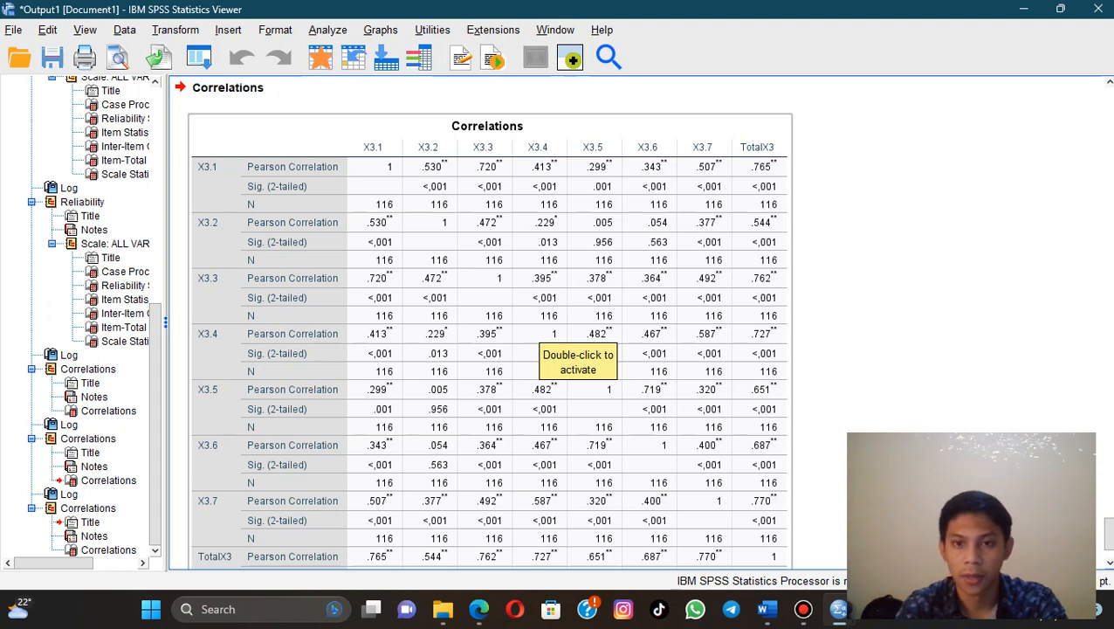
# Copy the X3 Correlations table from the output as an image
pyautogui.rightClick(755, 194)
pyautogui.moveTo(786, 246)
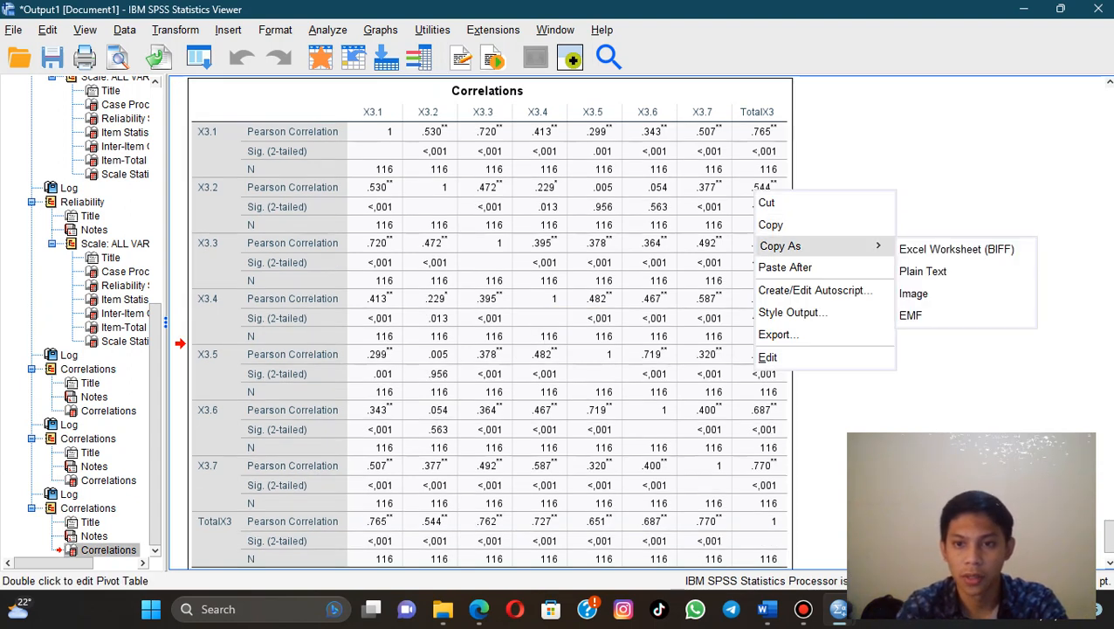
pyautogui.click(923, 293)
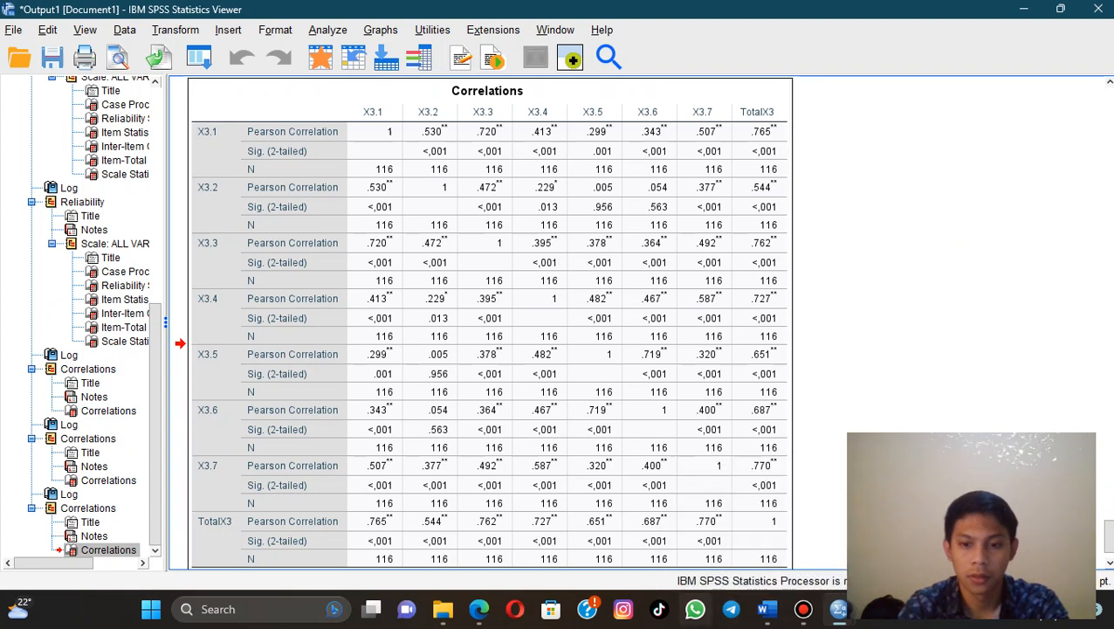
# Switch to the Word document and paste the copied Correlations table as a picture under the X3 label
pyautogui.click(767, 609)
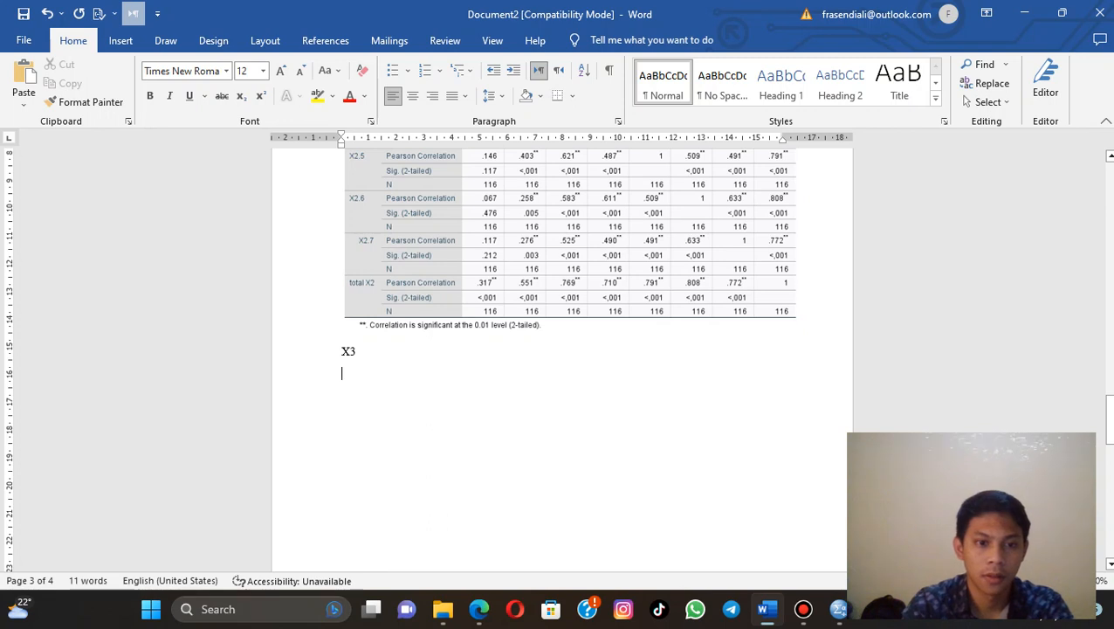
pyautogui.rightClick(344, 371)
pyautogui.click(379, 196)
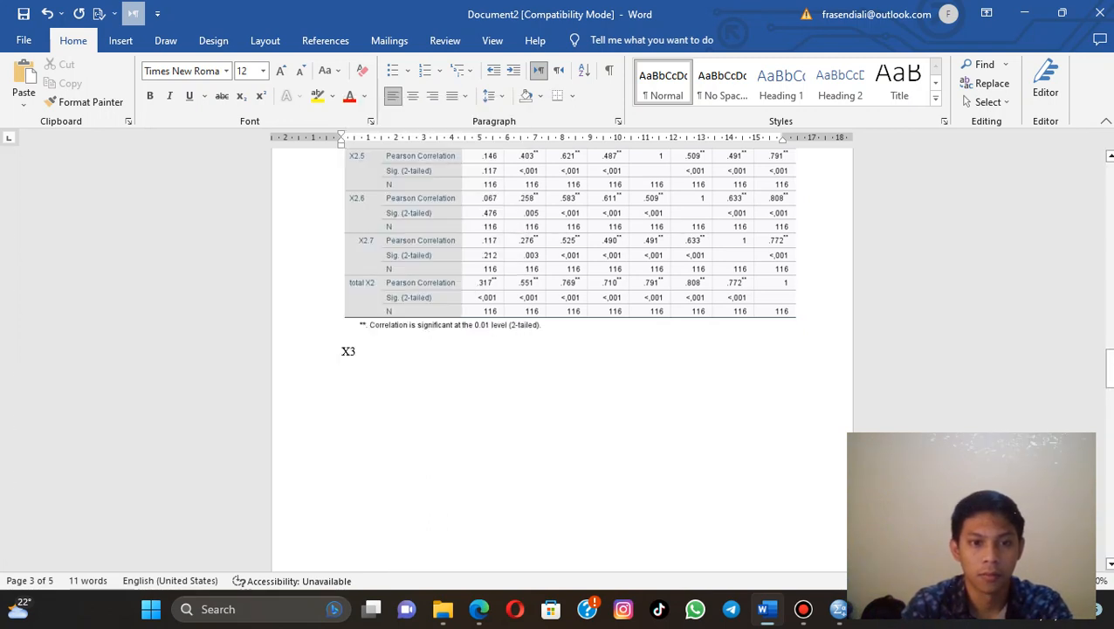
# Insert blank lines above the X3 label to move it onto the next page with its Correlations picture
pyautogui.press('Return')
pyautogui.press('Return')
pyautogui.press('Return')
pyautogui.press('Return')
pyautogui.press('Return')
pyautogui.press('Return')
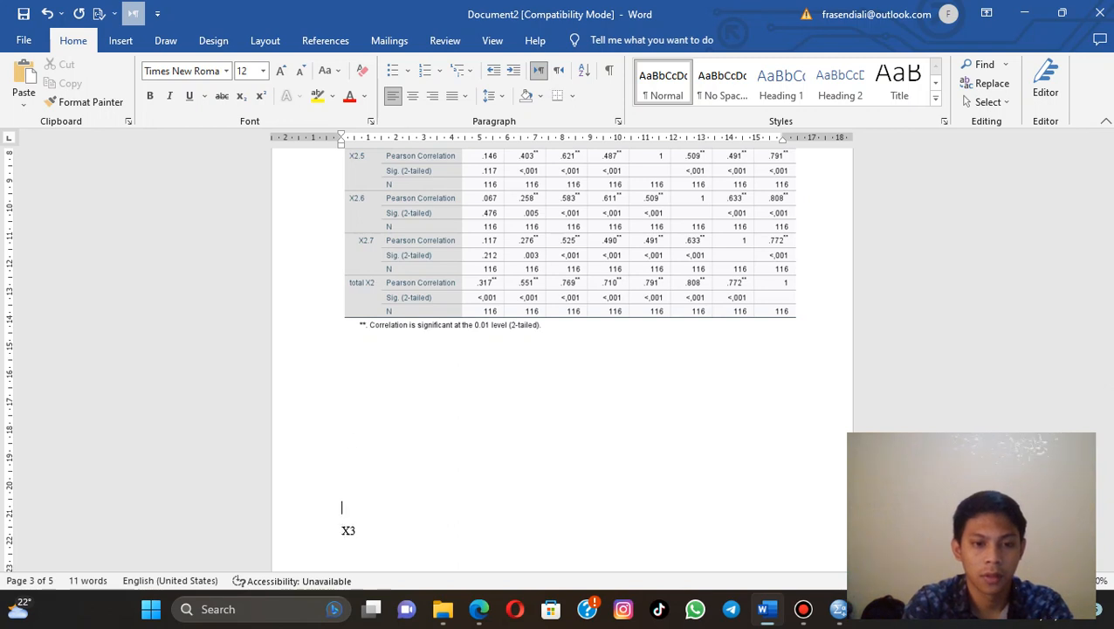
pyautogui.press('Return')
pyautogui.press('Return')
pyautogui.press('Return')
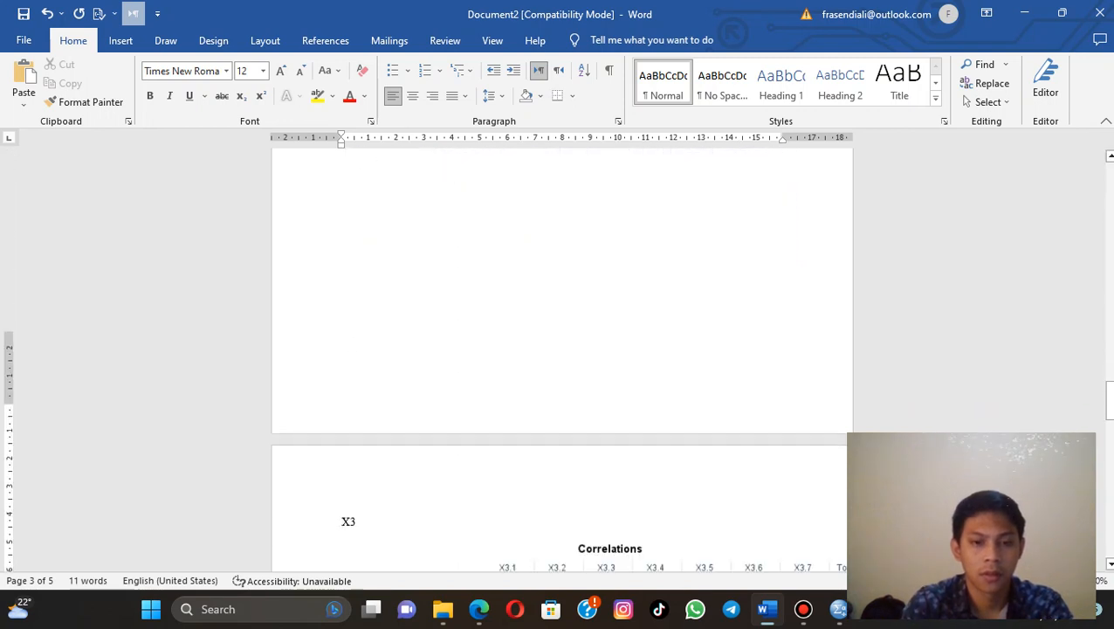
# Scale the X3 Correlations picture down proportionally to about 16.5 cm wide so all its columns fit on the page
pyautogui.scroll(-6, 562, 360)
pyautogui.click(594, 385)
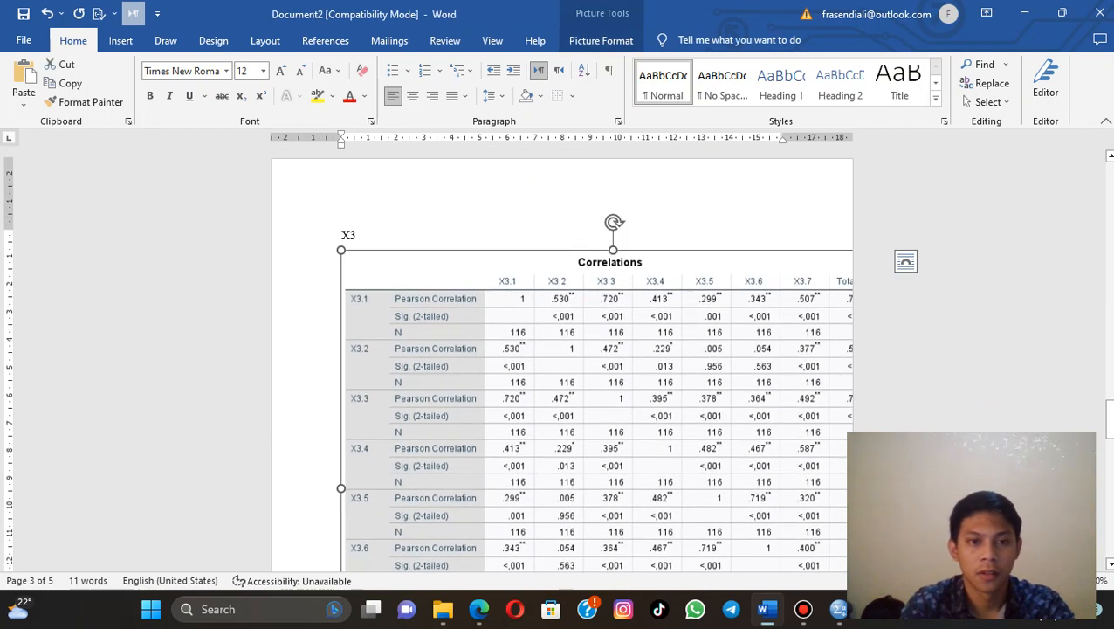
pyautogui.moveTo(341, 251); pyautogui.dragTo(426, 324)
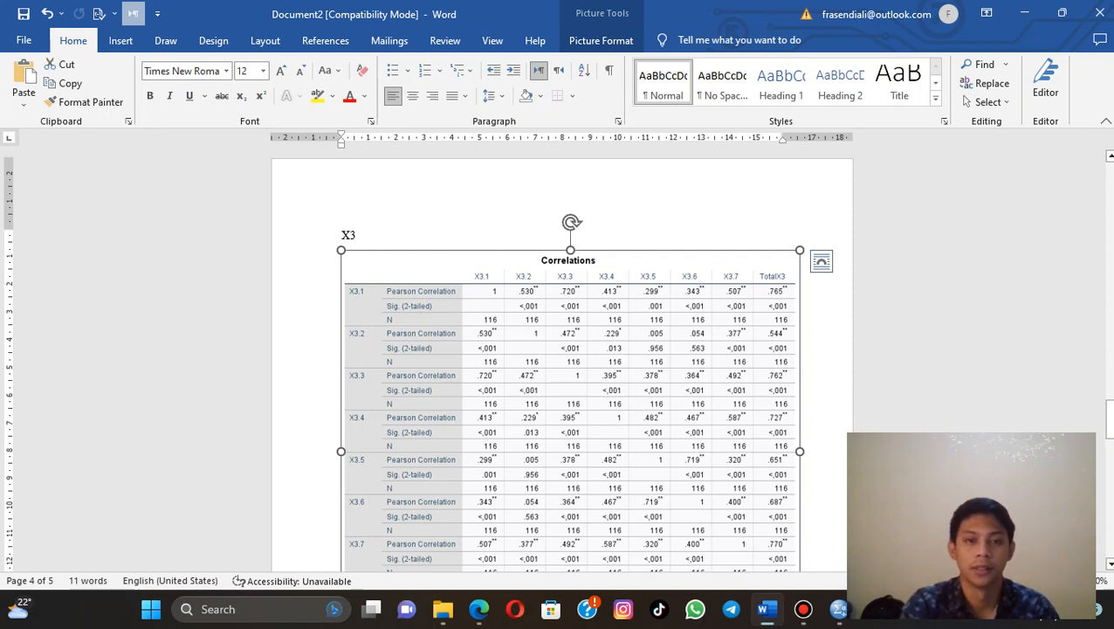
# Start a new line directly below the X3 Correlations picture
pyautogui.scroll(-10, 568, 367)
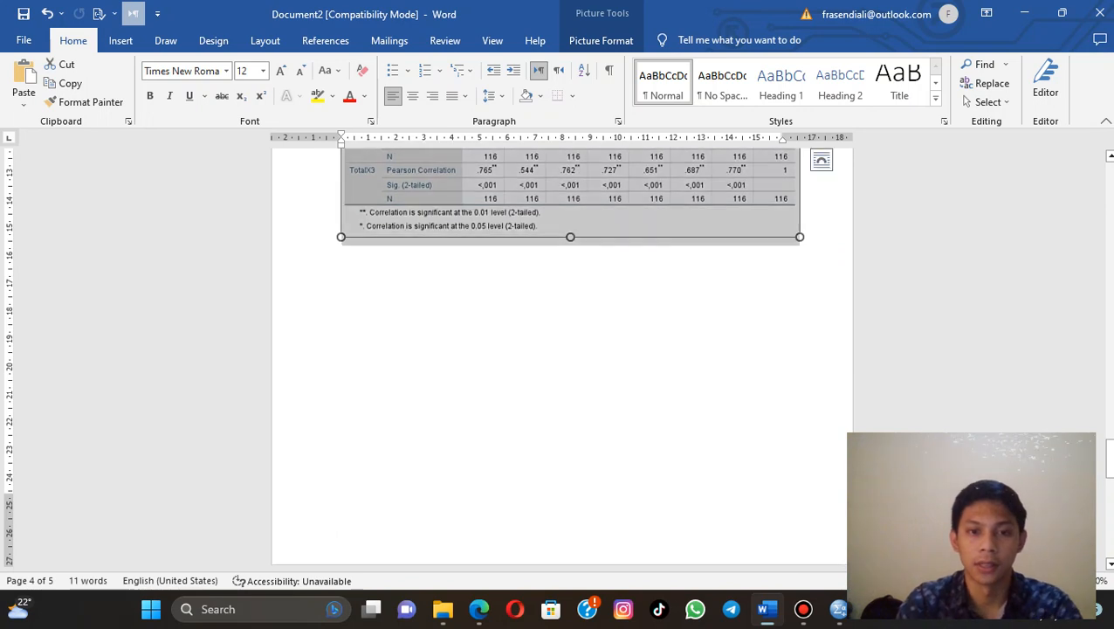
pyautogui.scroll(3, 799, 348)
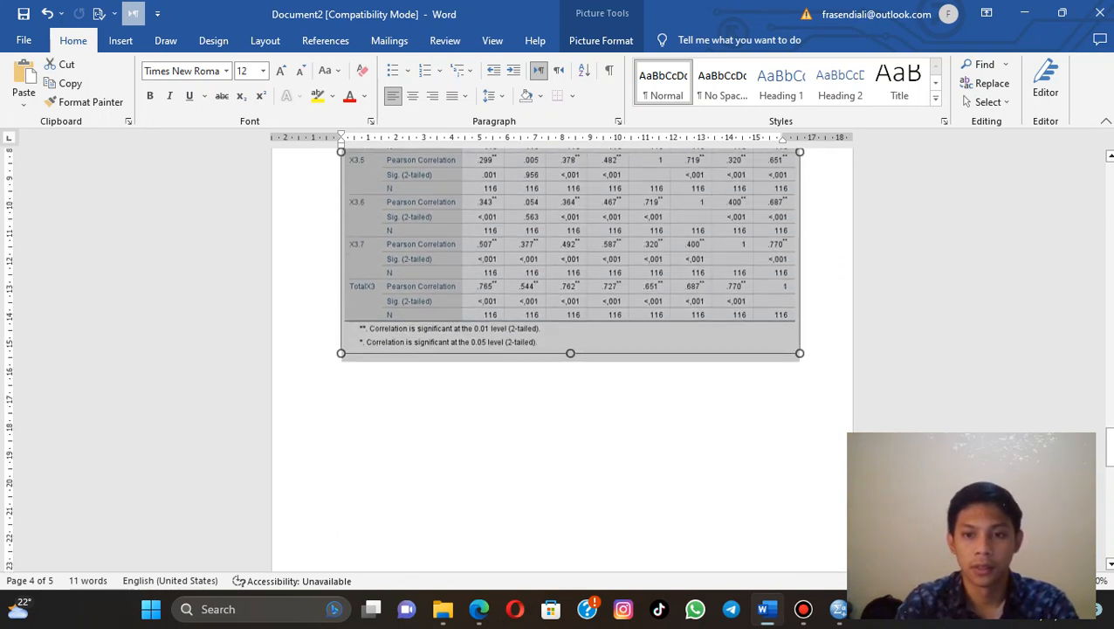
pyautogui.click(799, 348)
pyautogui.press('Return')
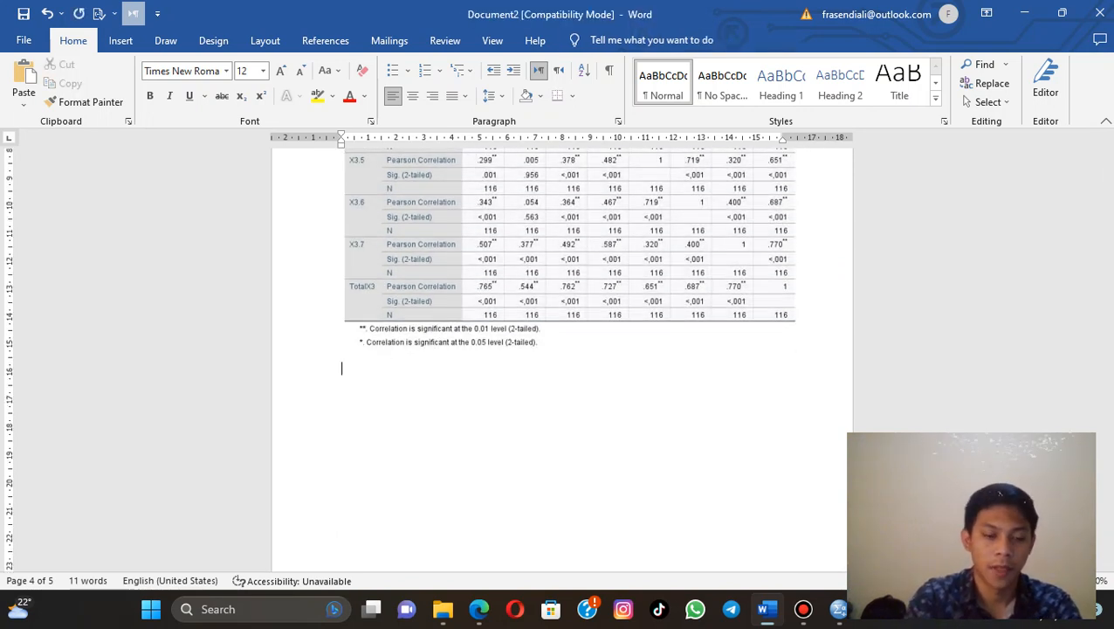
pyautogui.write('Y')
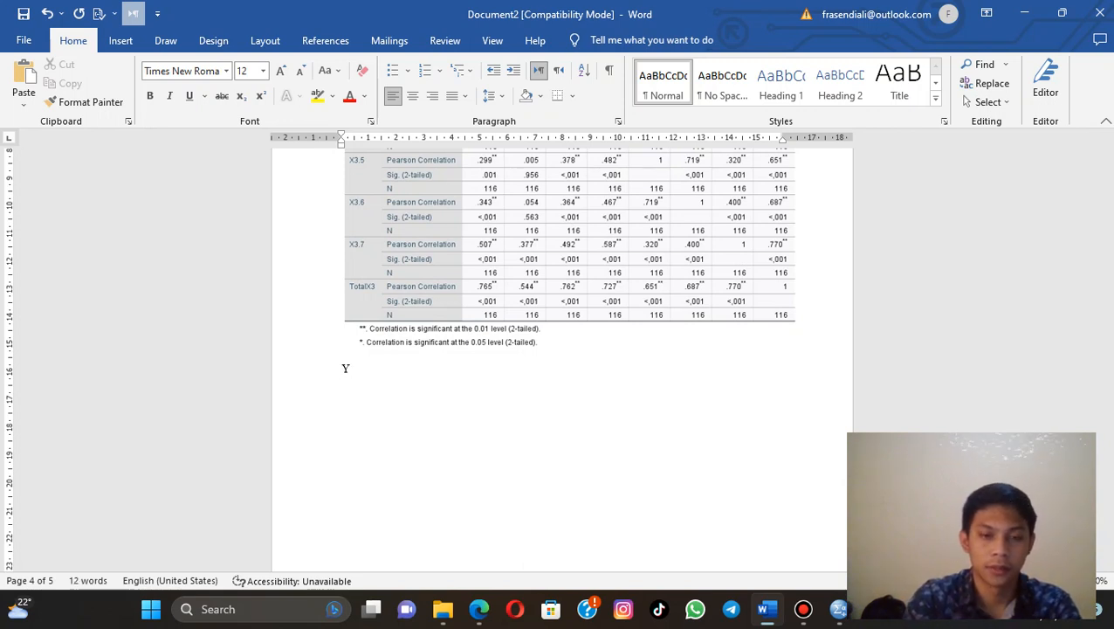
pyautogui.scroll(-5, 561, 358)
pyautogui.scroll(3, 562, 358)
pyautogui.scroll(-2, 561, 358)
pyautogui.scroll(2, 561, 358)
pyautogui.press('BackSpace')
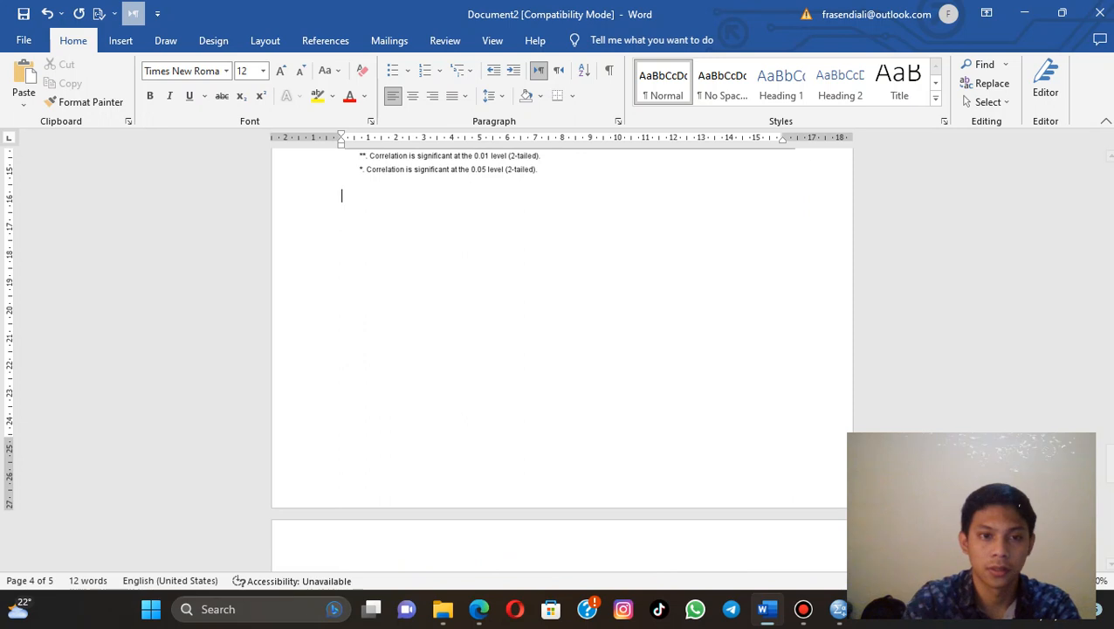
# Insert blank lines below the oversized X2 Correlations picture at the end of the document until a new page starts
pyautogui.scroll(-8, 561, 358)
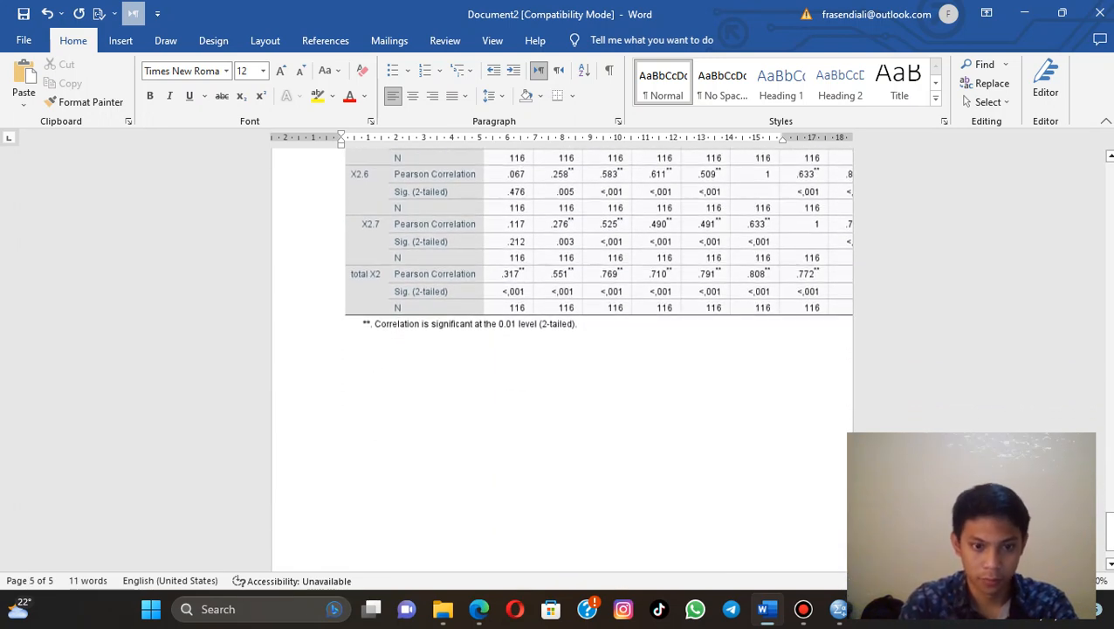
pyautogui.click(562, 262)
pyautogui.scroll(-2, 562, 262)
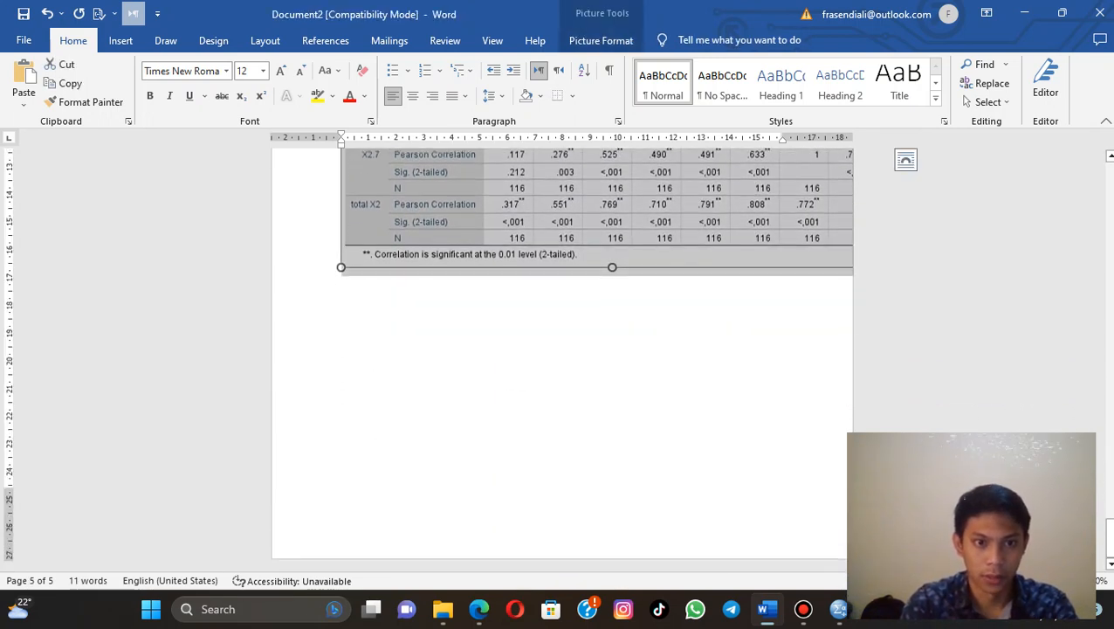
pyautogui.click(341, 303)
pyautogui.press('Return')
pyautogui.press('Return')
pyautogui.press('Return')
pyautogui.press('Return')
pyautogui.press('Return')
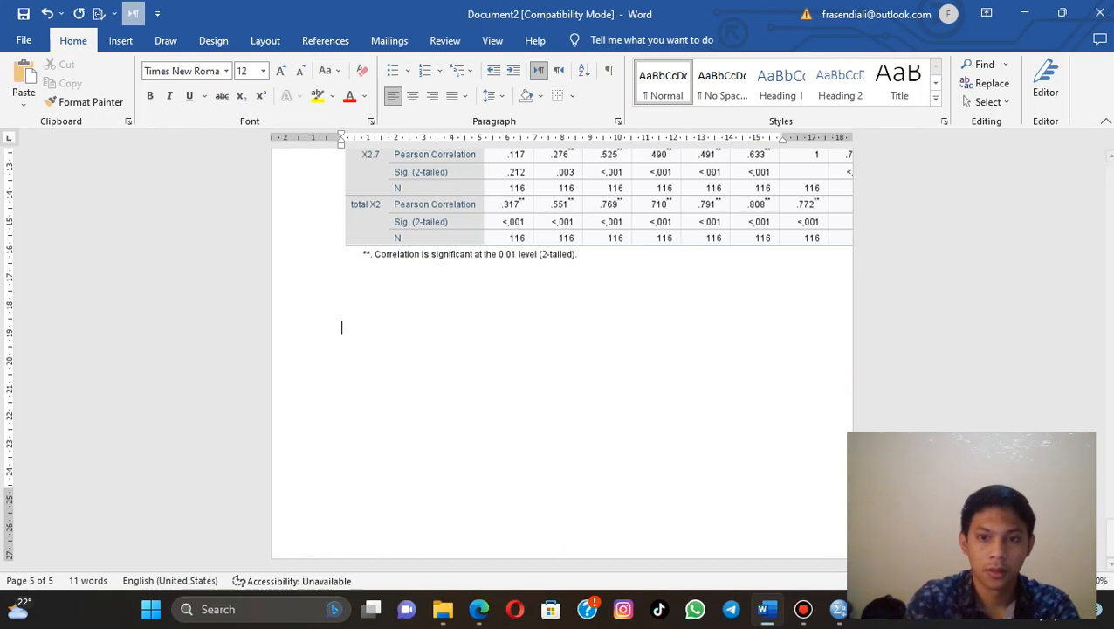
pyautogui.press('Return')
pyautogui.press('Return')
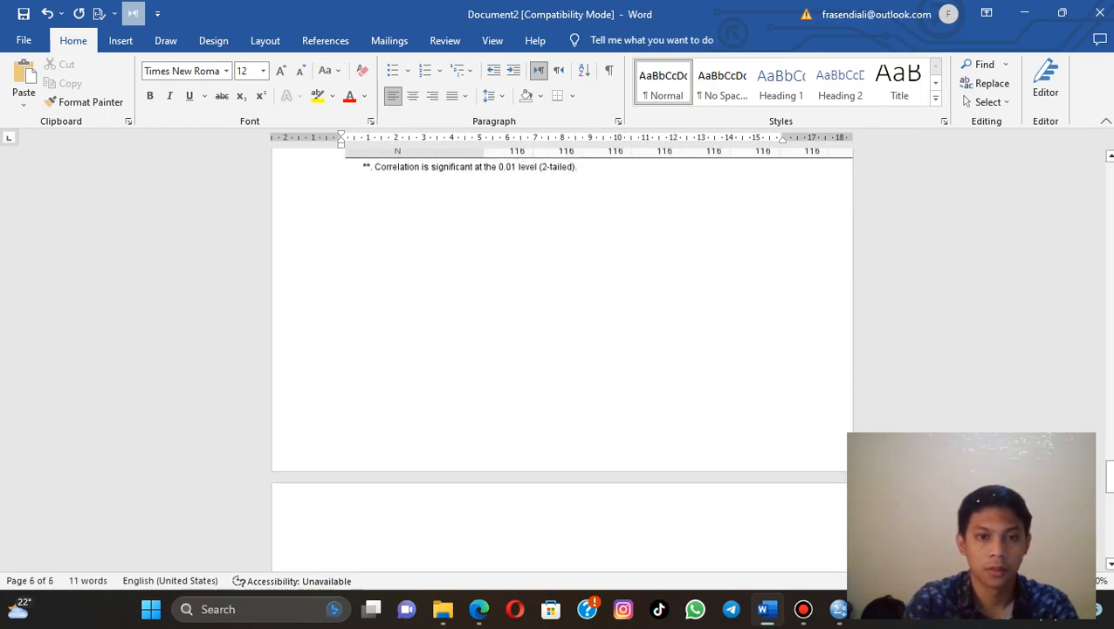
# Look through the document's pages, comparing the labelled Correlations tables with the oversized, unlabelled X2 picture near the end
pyautogui.scroll(8, 561, 358)
pyautogui.scroll(10, 562, 358)
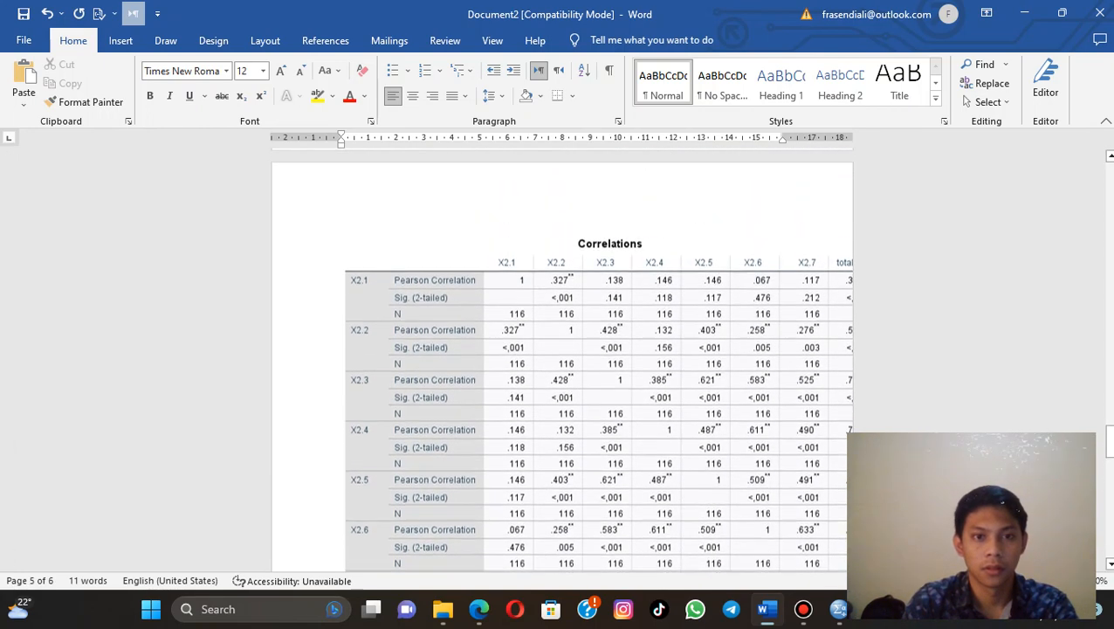
pyautogui.scroll(15, 562, 359)
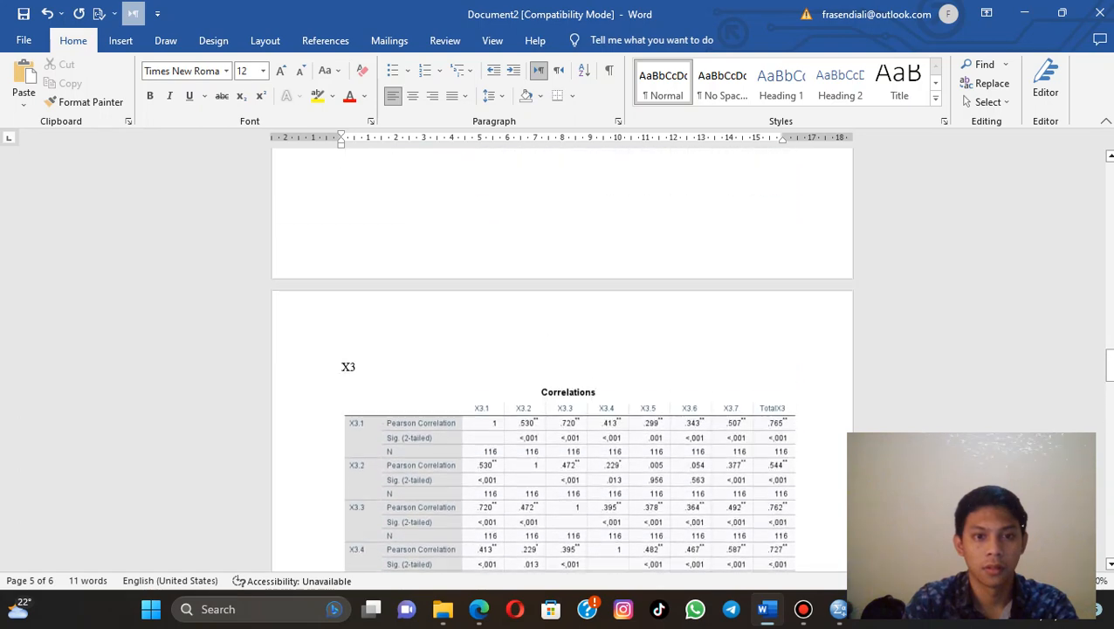
pyautogui.scroll(15, 562, 358)
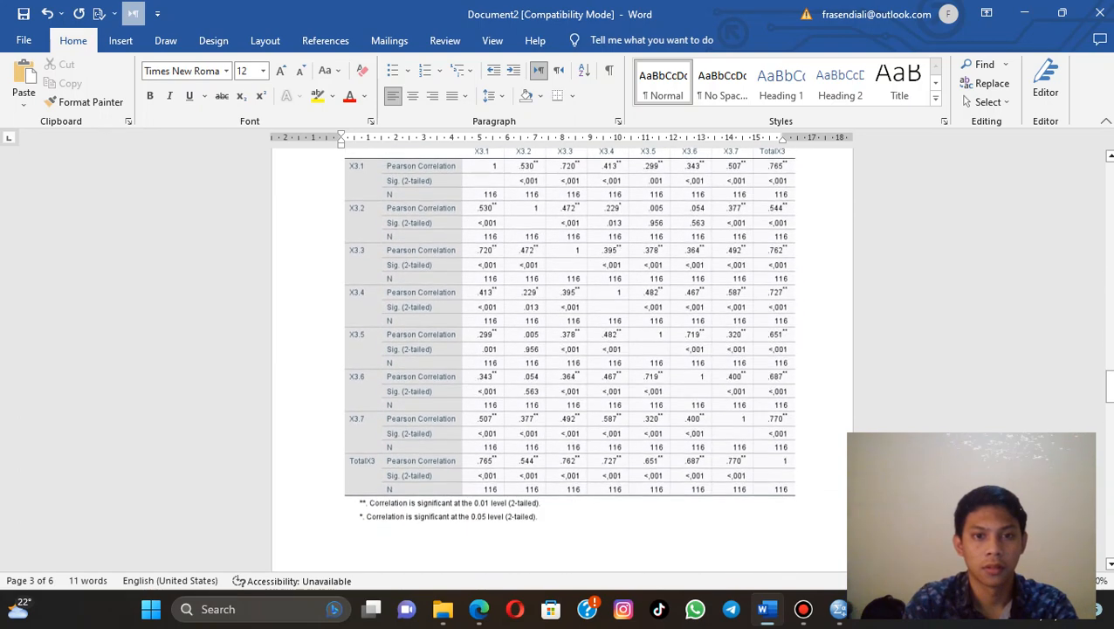
pyautogui.scroll(5, 562, 358)
pyautogui.scroll(-20, 561, 358)
pyautogui.scroll(-10, 562, 358)
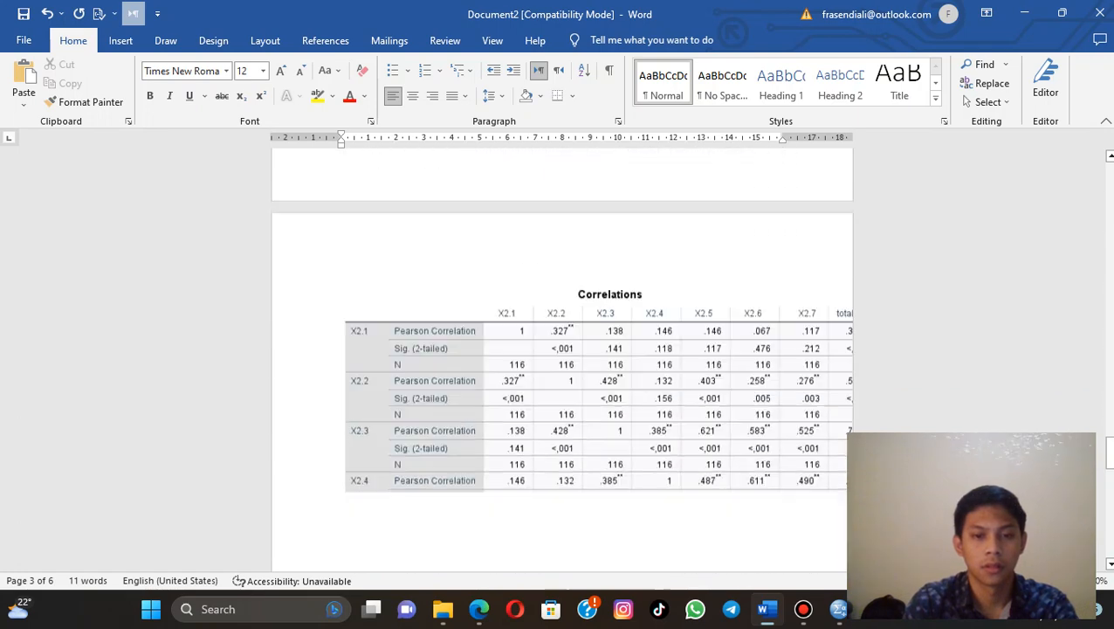
pyautogui.scroll(-10, 562, 358)
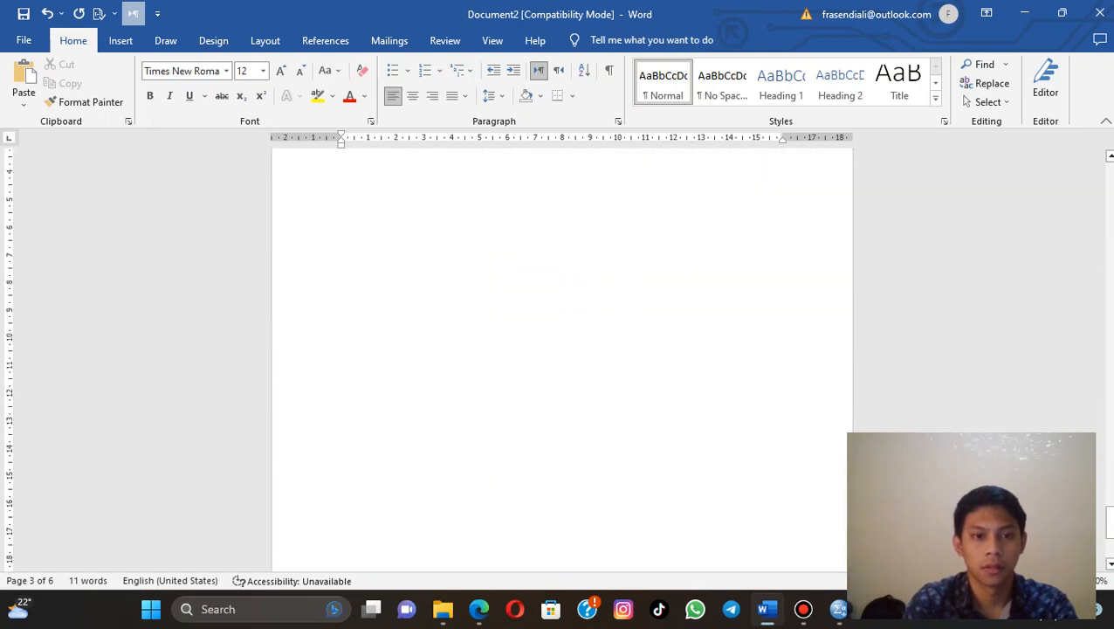
pyautogui.scroll(3, 562, 358)
pyautogui.scroll(-10, 561, 358)
pyautogui.scroll(15, 561, 358)
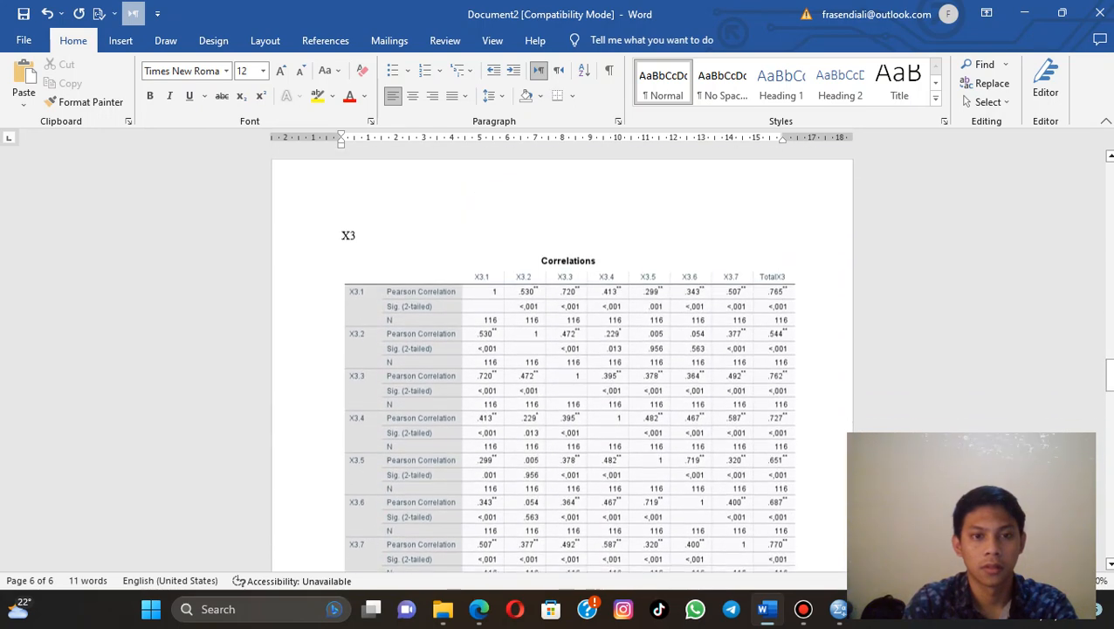
pyautogui.scroll(-3, 562, 358)
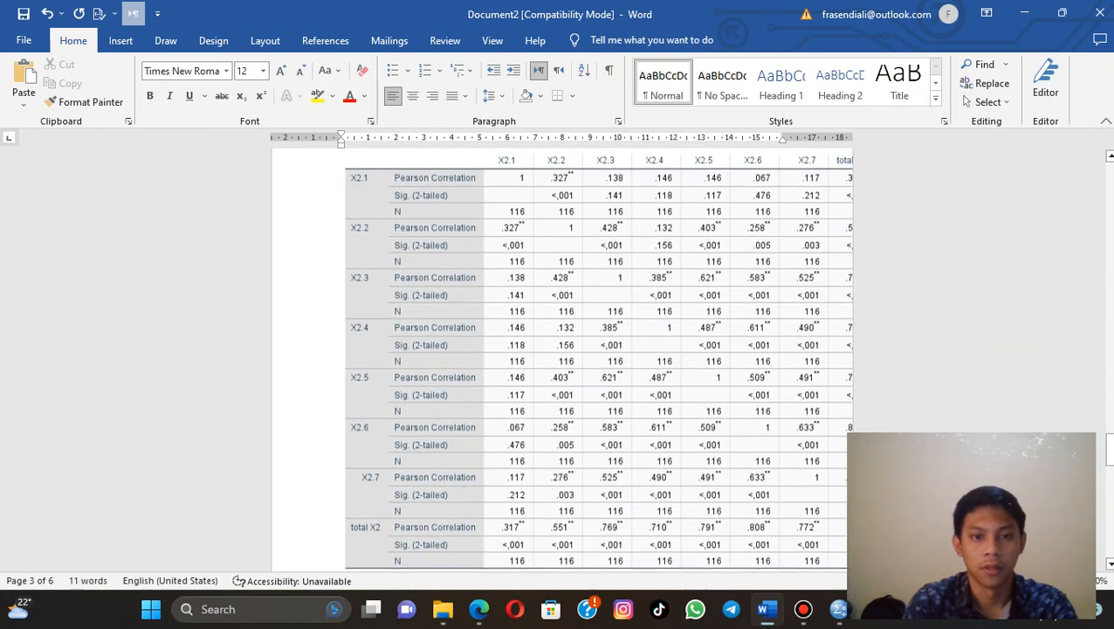
# Delete the oversized, unlabelled duplicate of the X2 Correlations picture that follows the X3 table
pyautogui.click(562, 358)
pyautogui.press('Delete')
pyautogui.scroll(10, 561, 358)
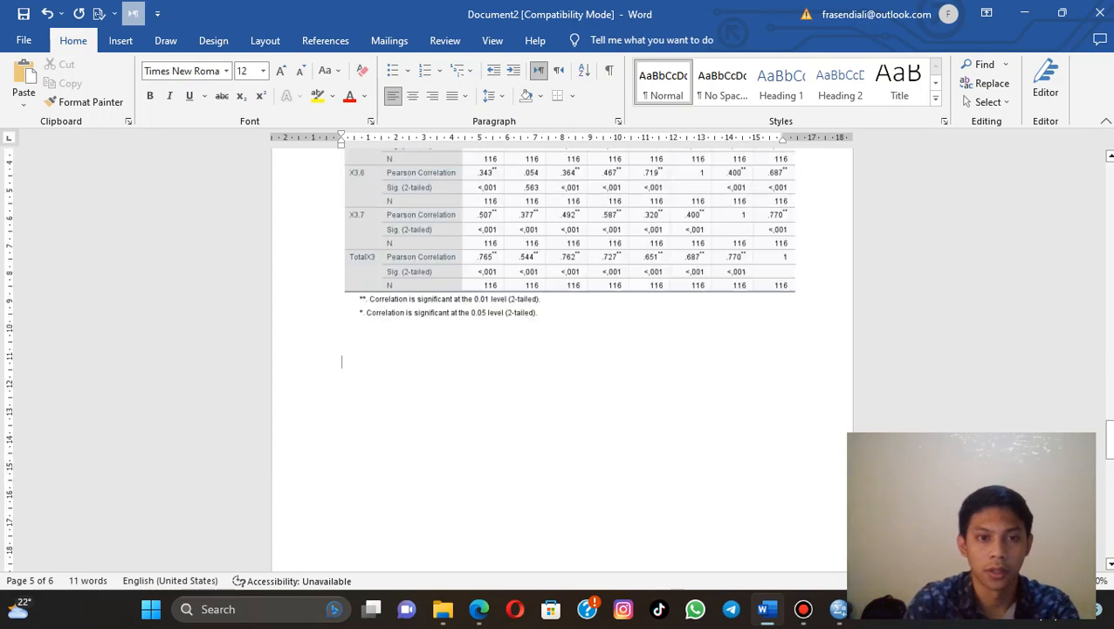
# Add the label "Y" below the X3 Correlations picture
pyautogui.scroll(-4, 561, 358)
pyautogui.scroll(4, 562, 358)
pyautogui.scroll(8, 561, 358)
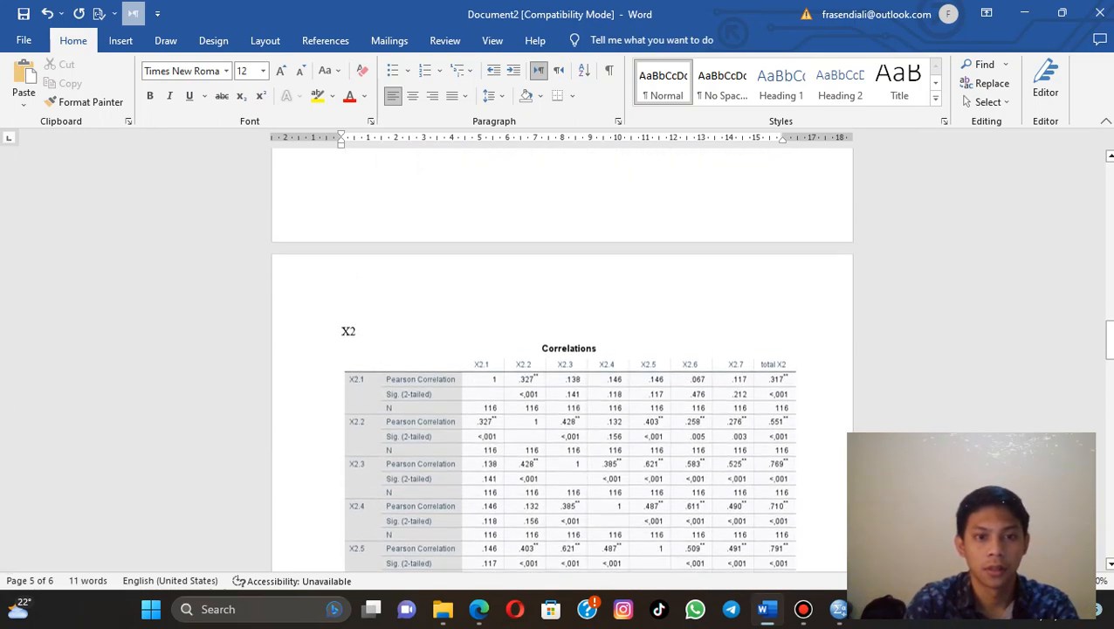
pyautogui.scroll(-17, 562, 358)
pyautogui.scroll(2, 561, 358)
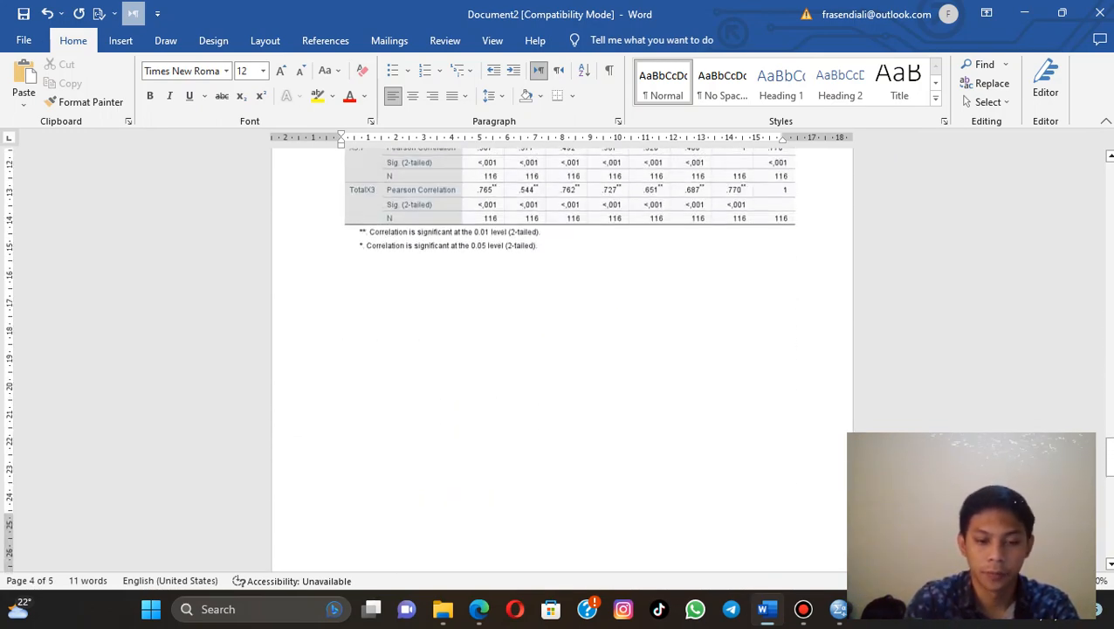
pyautogui.write('Y')
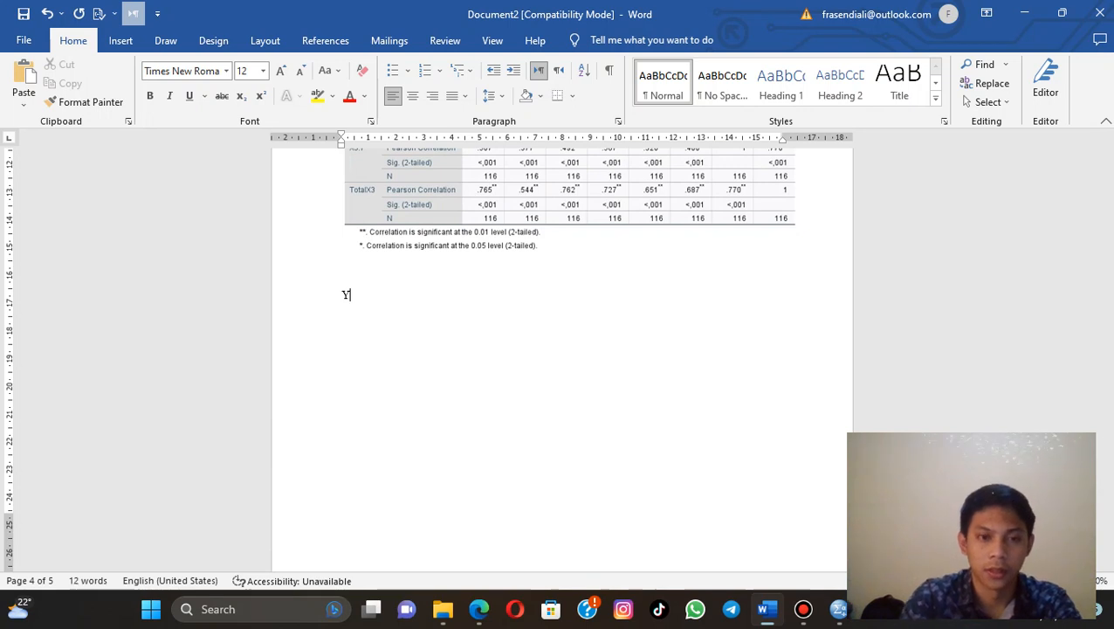
# Switch to the SPSS Data Editor, open Bivariate Correlations and remove X3.1 to X3.7 and TotalX3 from the analysed variables
pyautogui.click(839, 609)
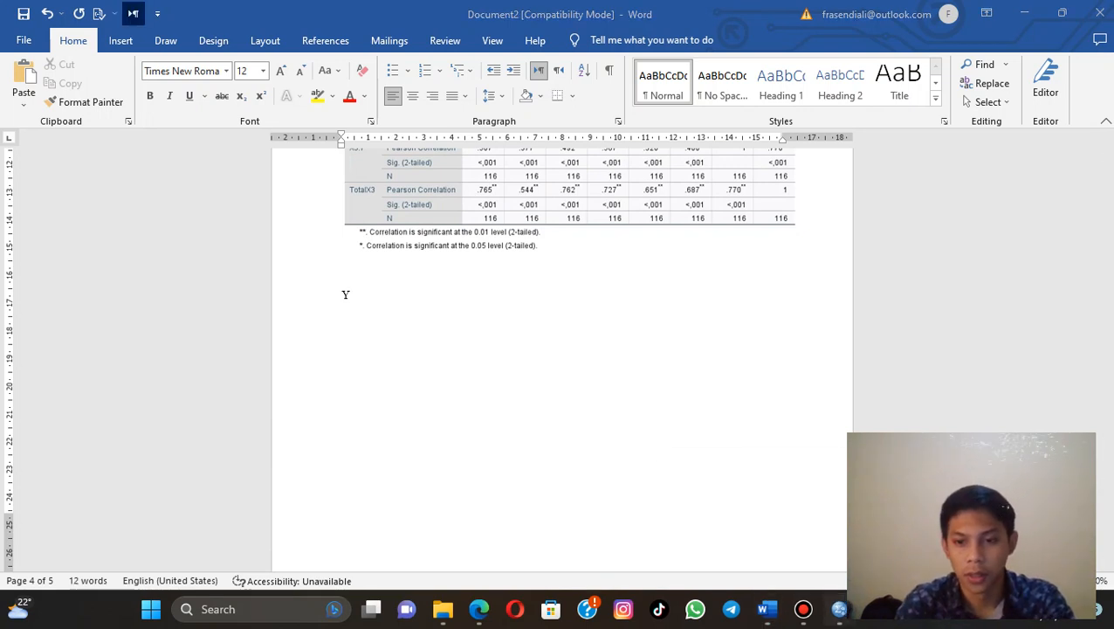
pyautogui.click(929, 528)
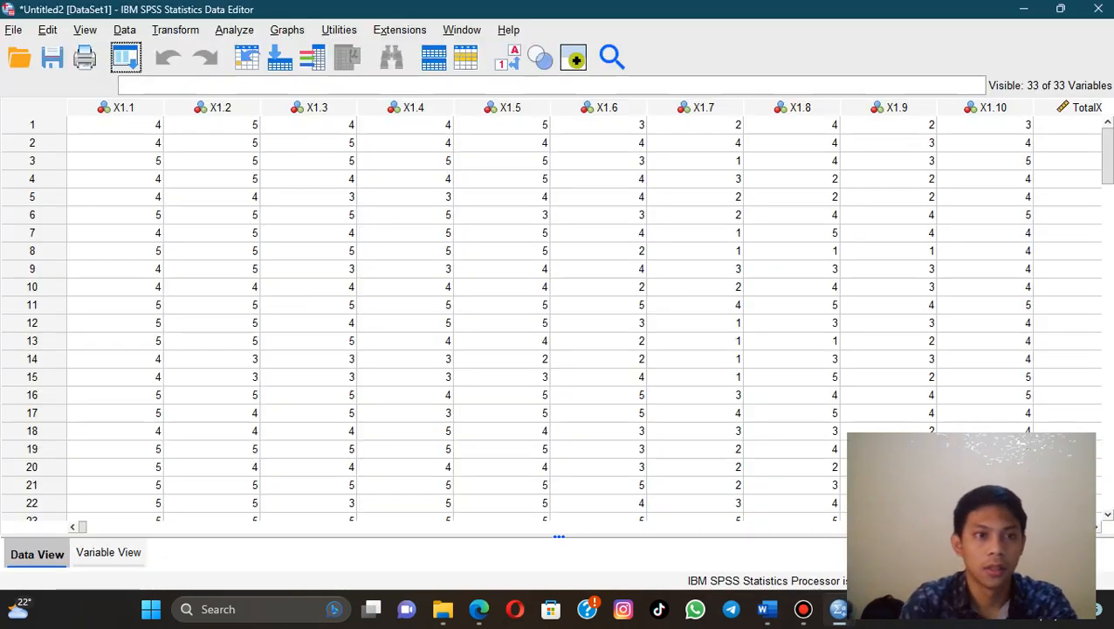
pyautogui.click(234, 30)
pyautogui.moveTo(256, 238)
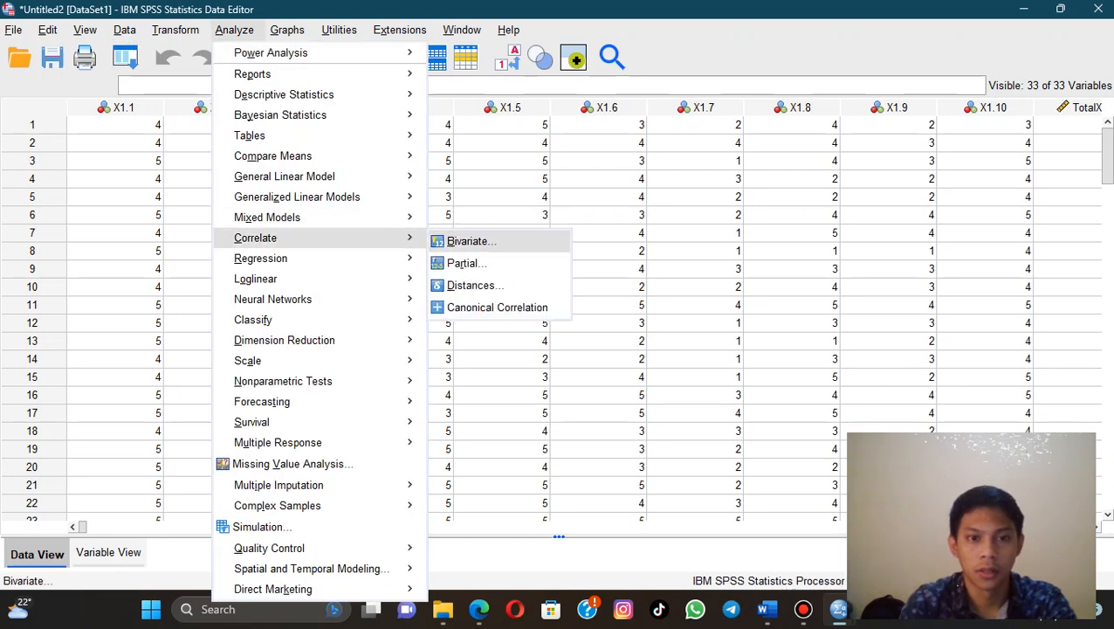
pyautogui.click(467, 241)
pyautogui.click(554, 180)
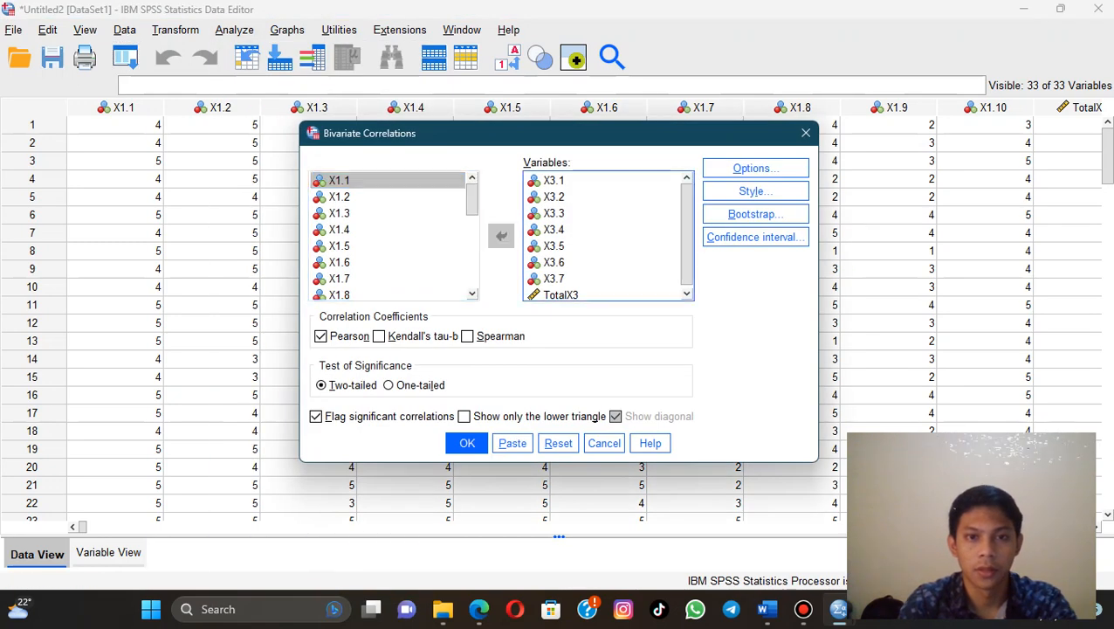
pyautogui.hotkey('shift', 'Down')
pyautogui.moveTo(554, 197); pyautogui.dragTo(561, 294)
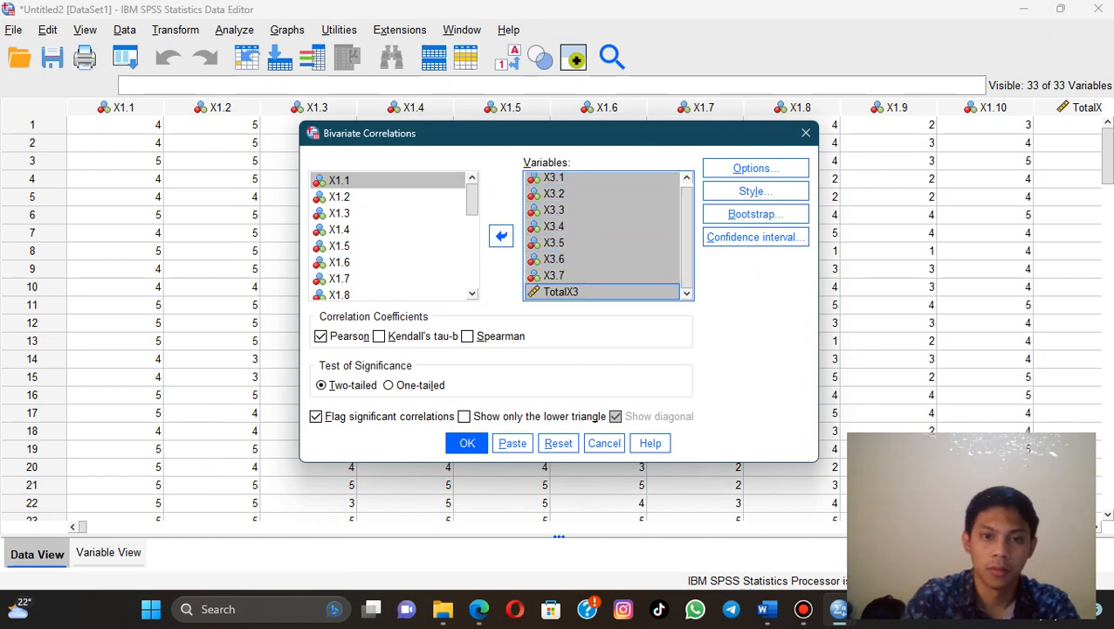
pyautogui.click(501, 236)
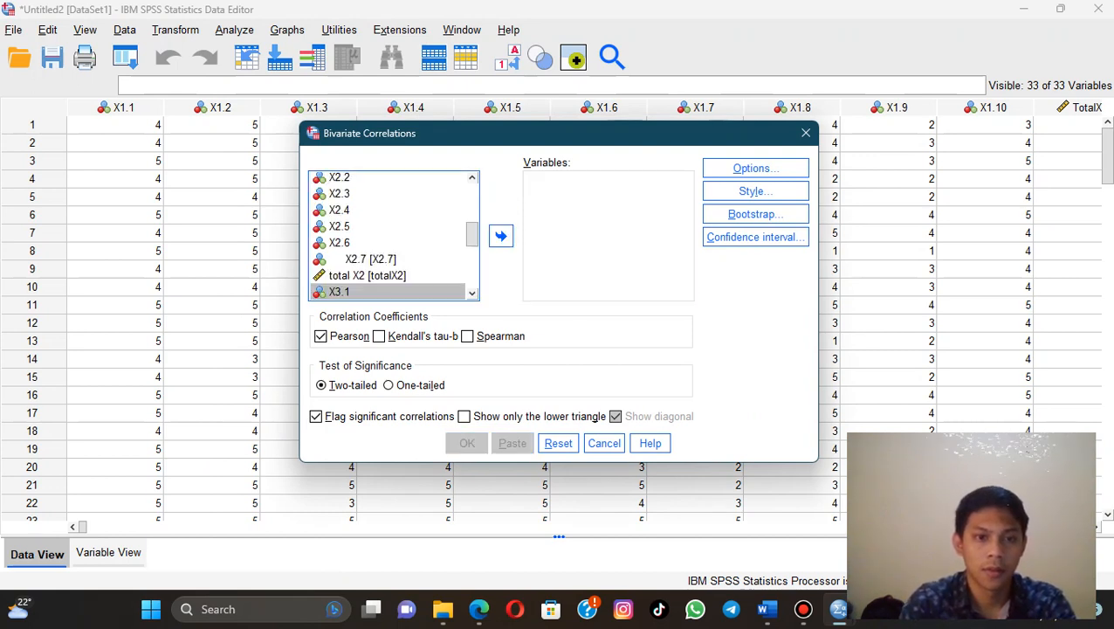
# Add Y1.1 to Y1.5 and Total Y to the bivariate analysis and run the Pearson correlation
pyautogui.scroll(-5, 384, 259)
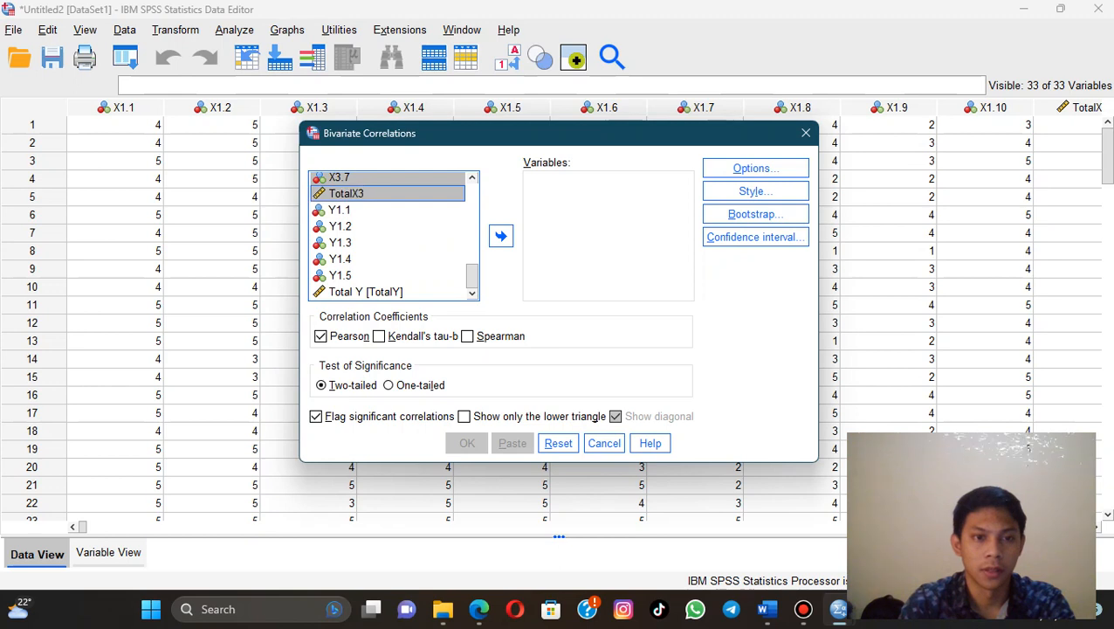
pyautogui.click(340, 210)
pyautogui.moveTo(341, 209); pyautogui.dragTo(350, 292)
pyautogui.click(501, 236)
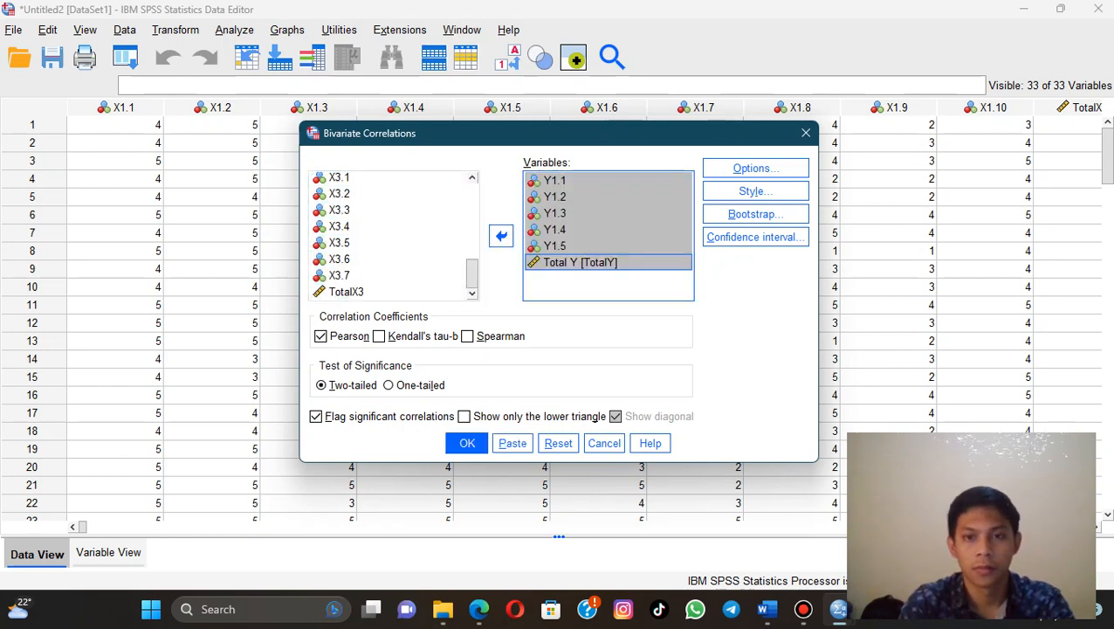
pyautogui.click(467, 442)
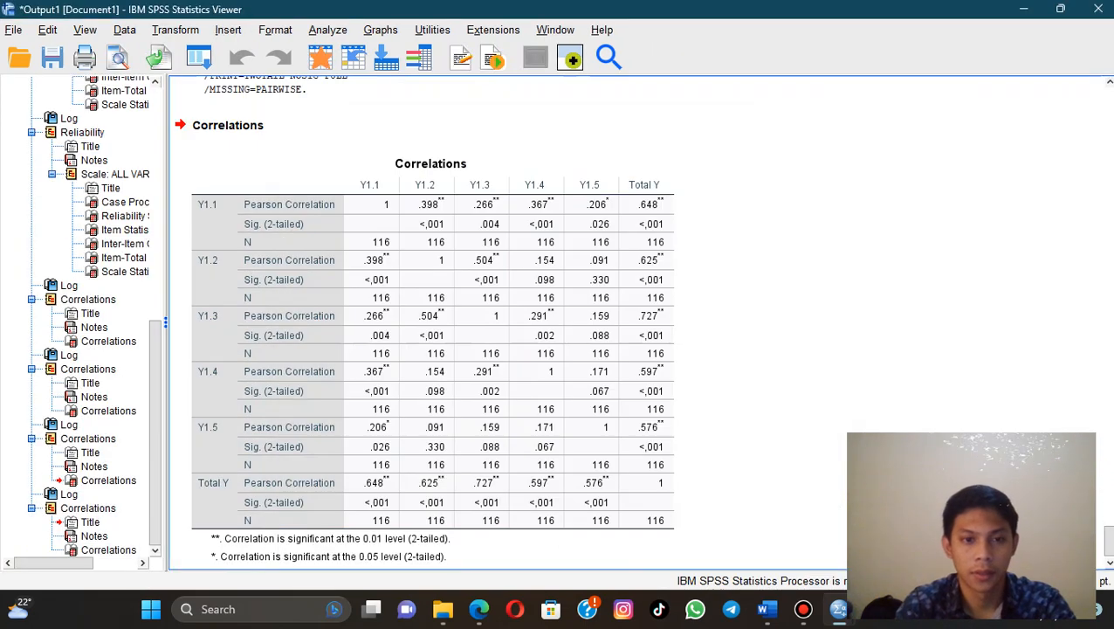
# Copy the Y Correlations output table as an image
pyautogui.rightClick(493, 389)
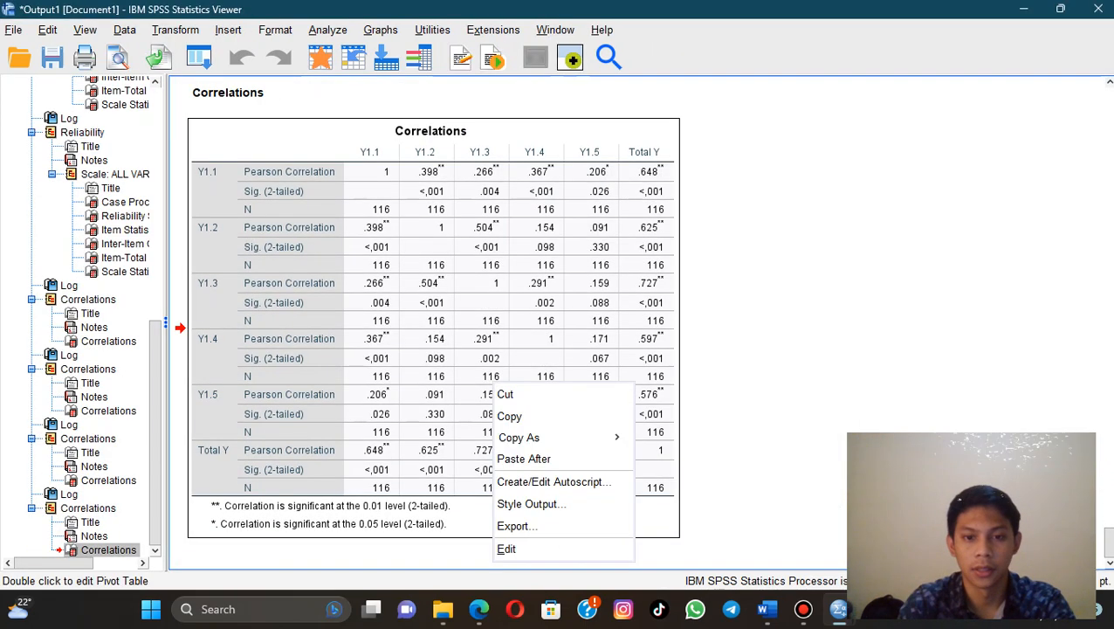
pyautogui.moveTo(559, 438)
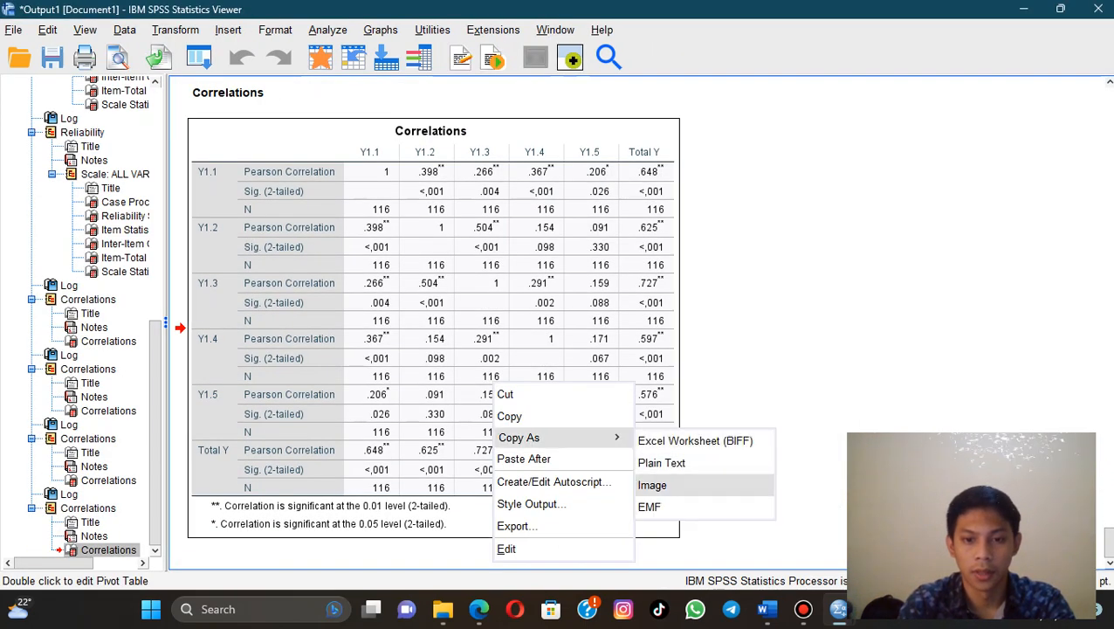
pyautogui.click(653, 485)
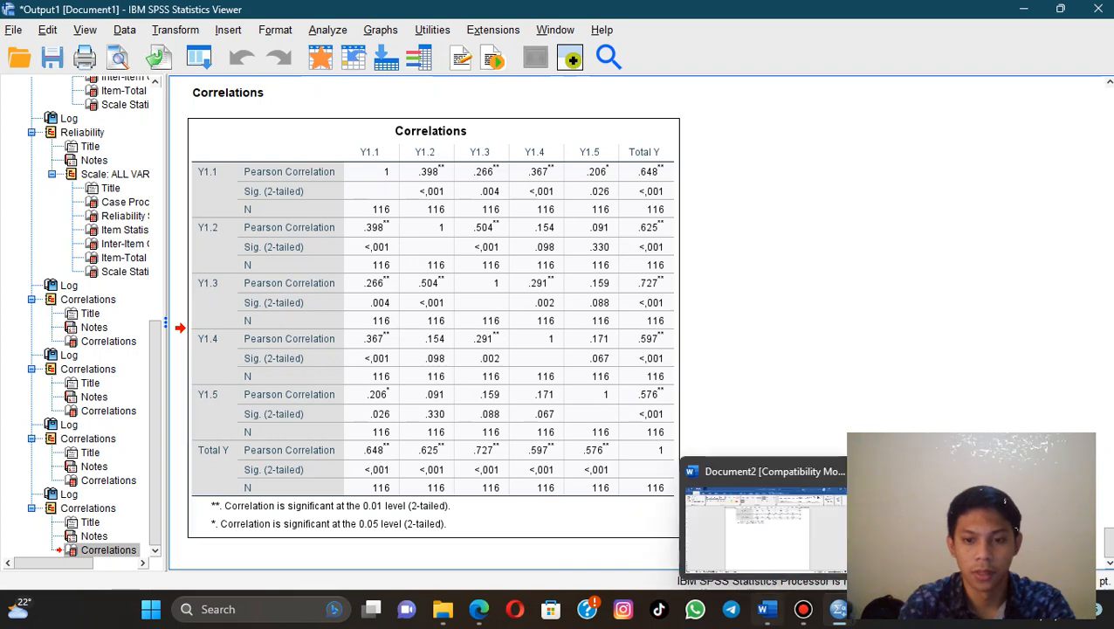
# Switch to Word, paste the copied Correlations picture below the "Y" label, and move the label down onto the picture's page
pyautogui.click(767, 609)
pyautogui.scroll(-2, 562, 349)
pyautogui.press('Return')
pyautogui.scroll(-1, 561, 349)
pyautogui.scroll(3, 561, 350)
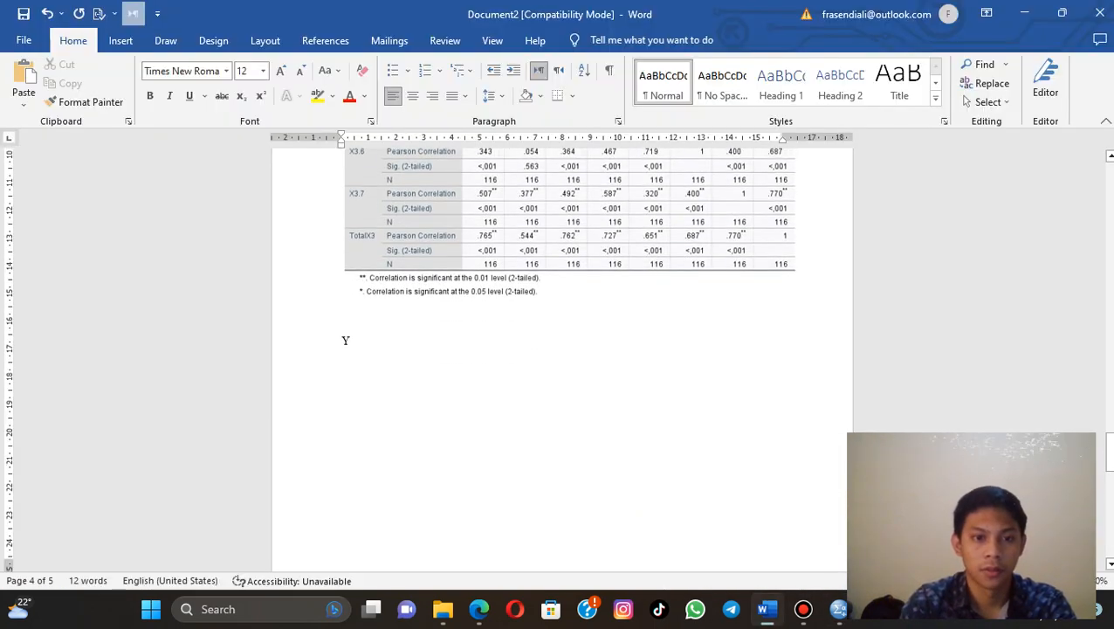
pyautogui.hotkey('shift', 'F10')
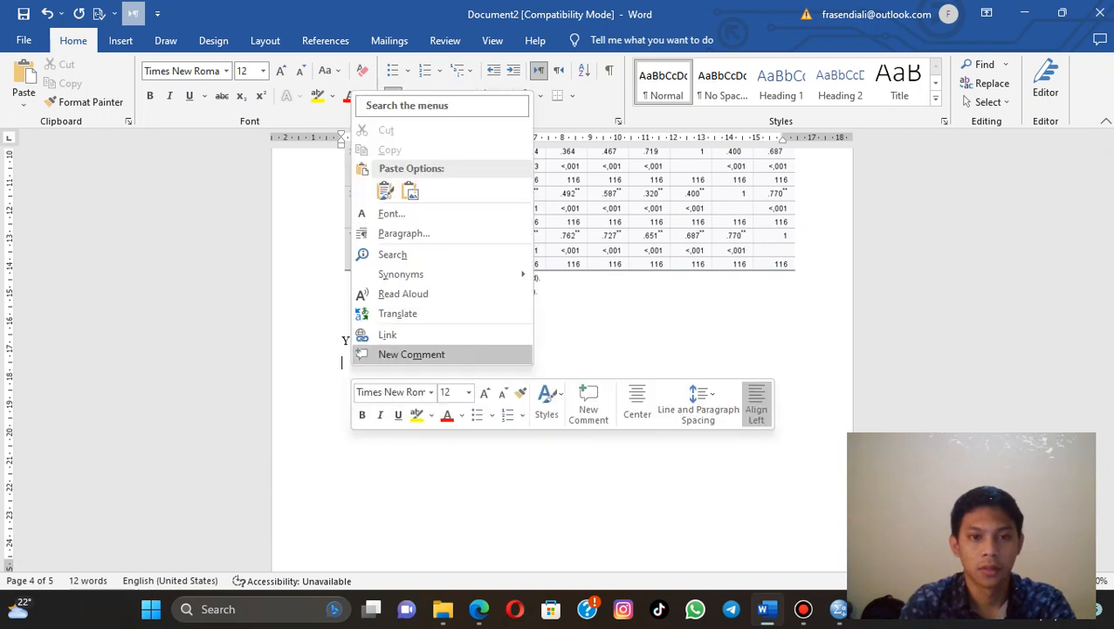
pyautogui.press('Escape')
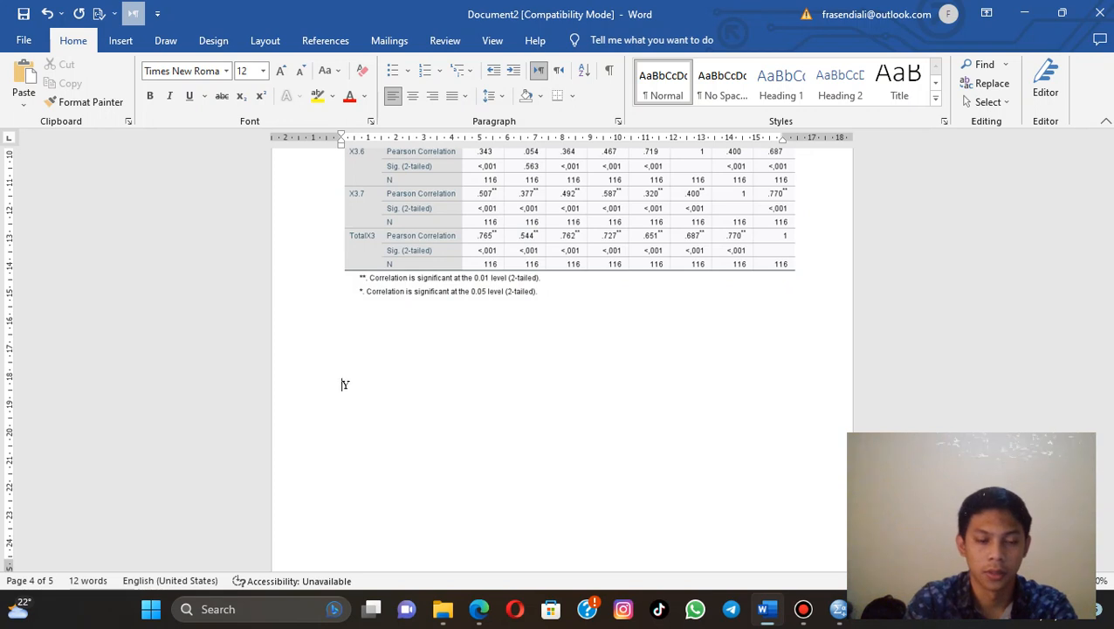
pyautogui.scroll(-3, 345, 540)
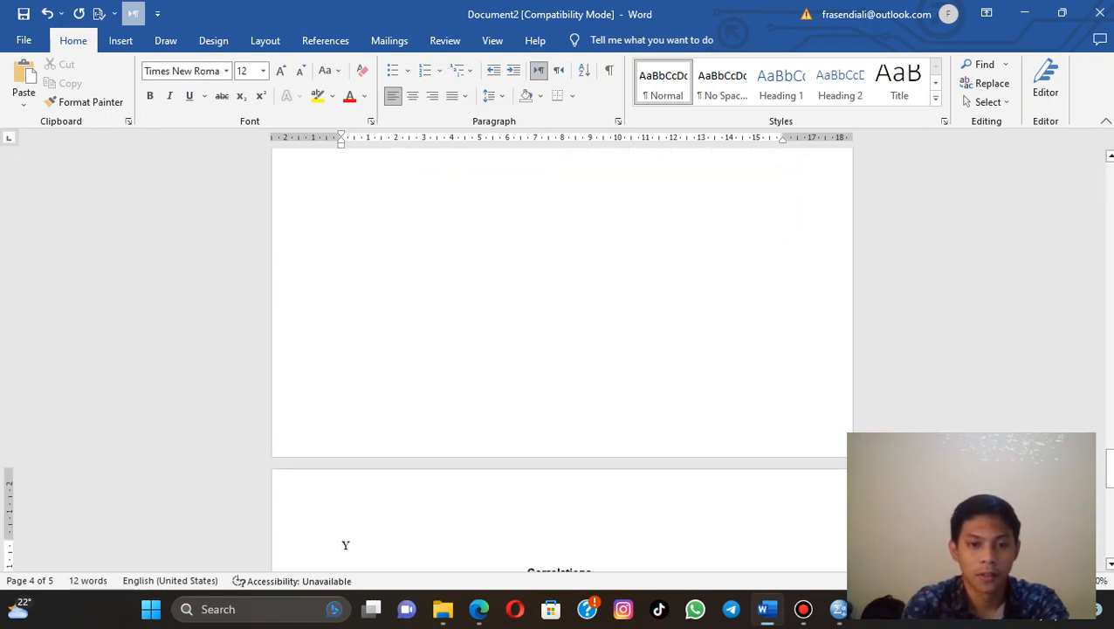
pyautogui.scroll(-3, 345, 541)
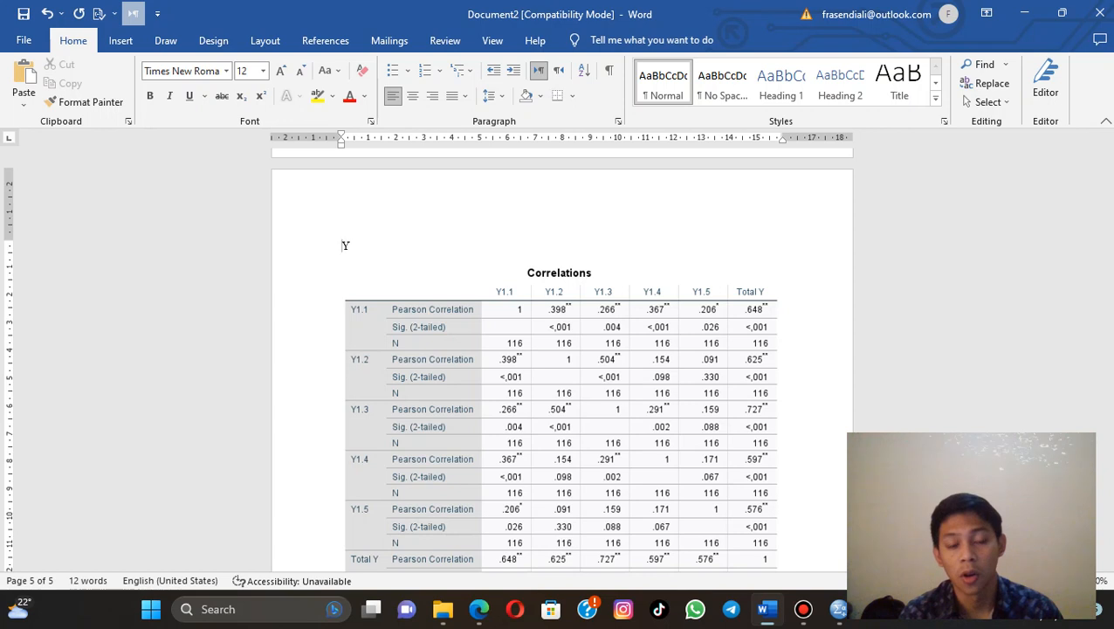
# Remove extra blank lines below the Y Correlations picture and add the centred heading "UJI NORMALITAS" there, followed by a left-aligned blank line
pyautogui.scroll(-7, 345, 246)
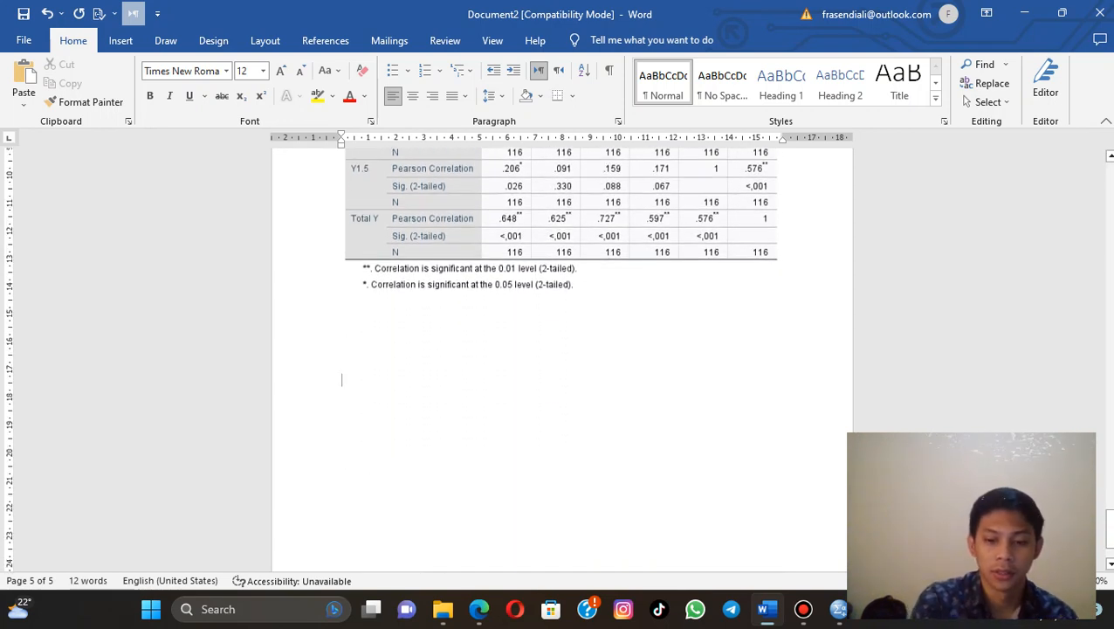
pyautogui.press('BackSpace')
pyautogui.press('BackSpace')
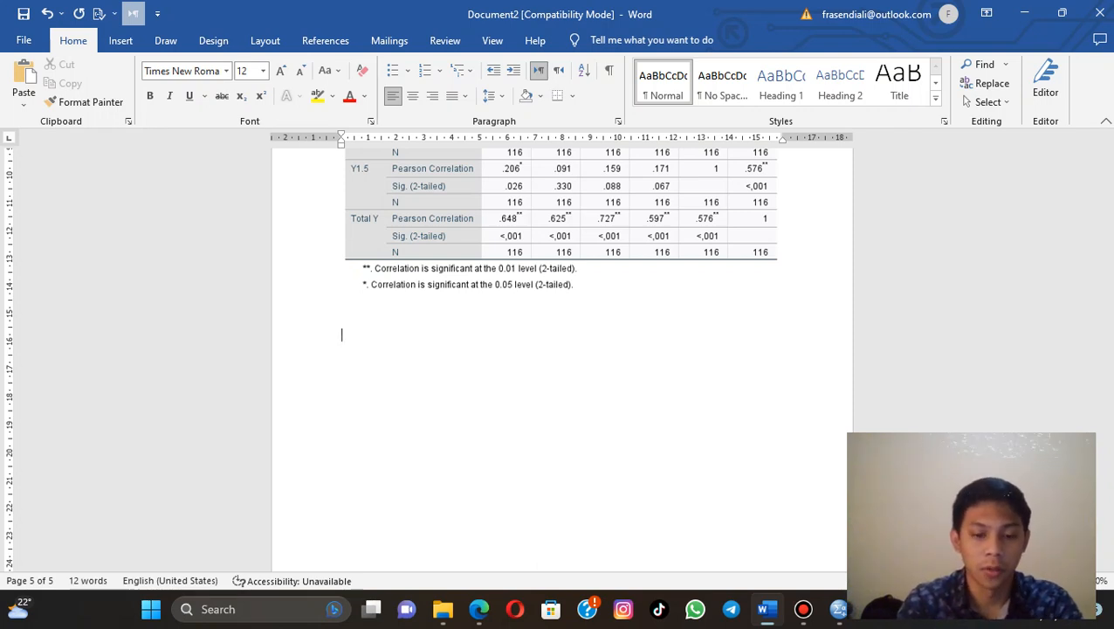
pyautogui.write('UJI N')
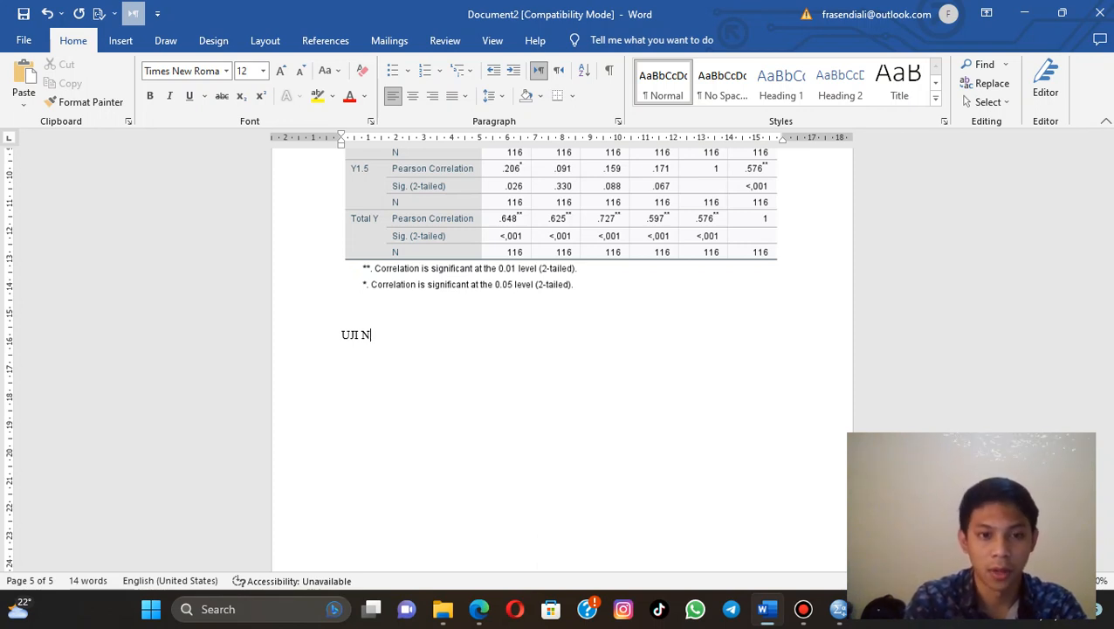
pyautogui.write('ORM')
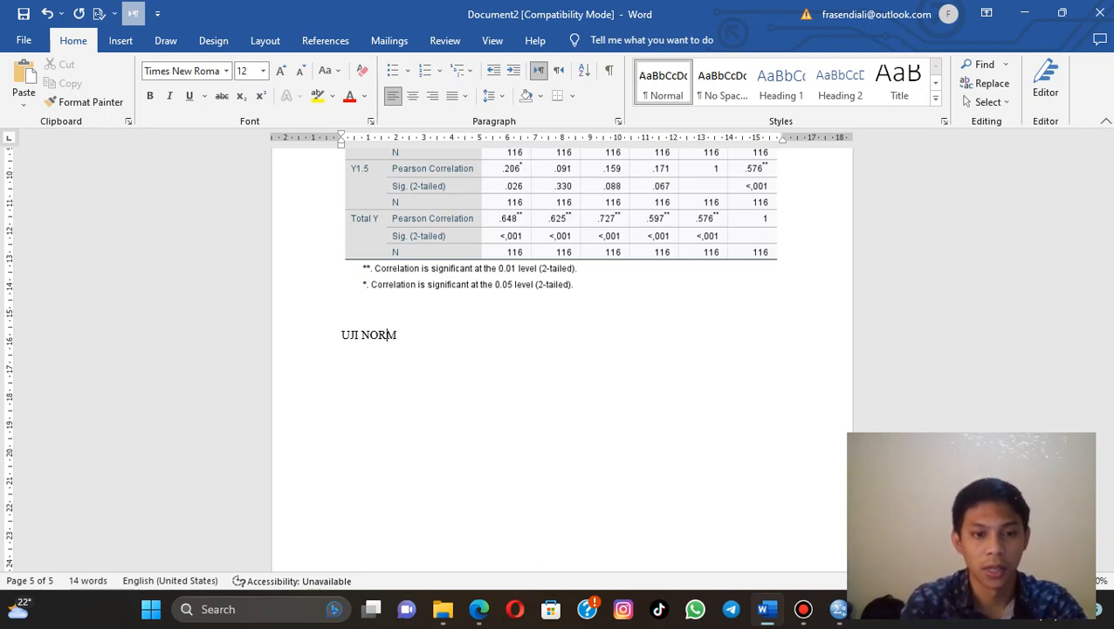
pyautogui.write('ALITAS')
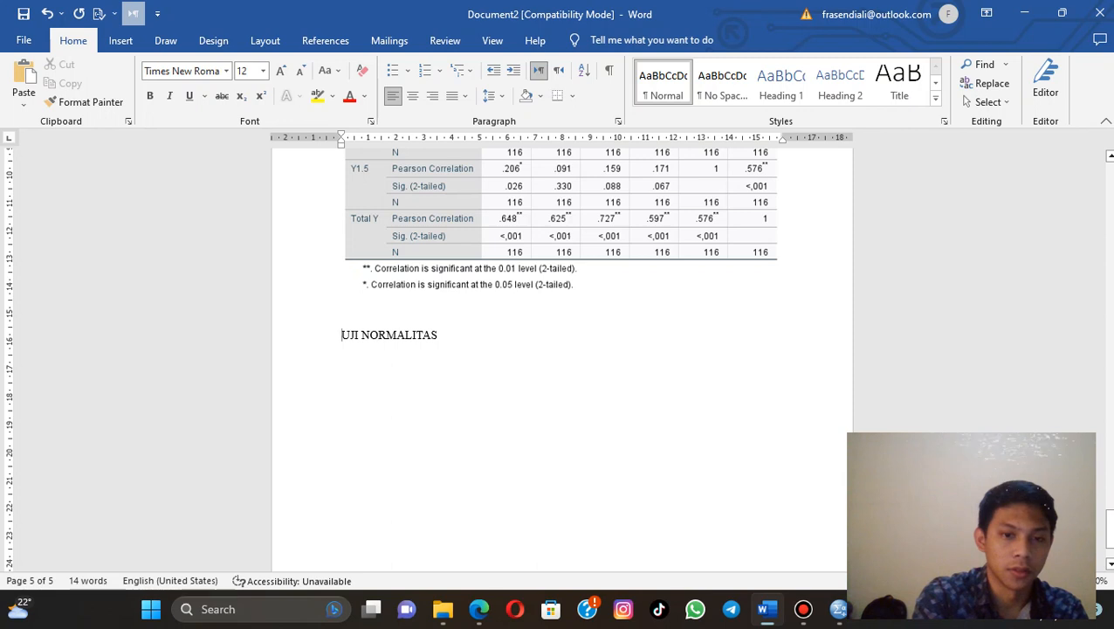
pyautogui.hotkey('ctrl', 'e')
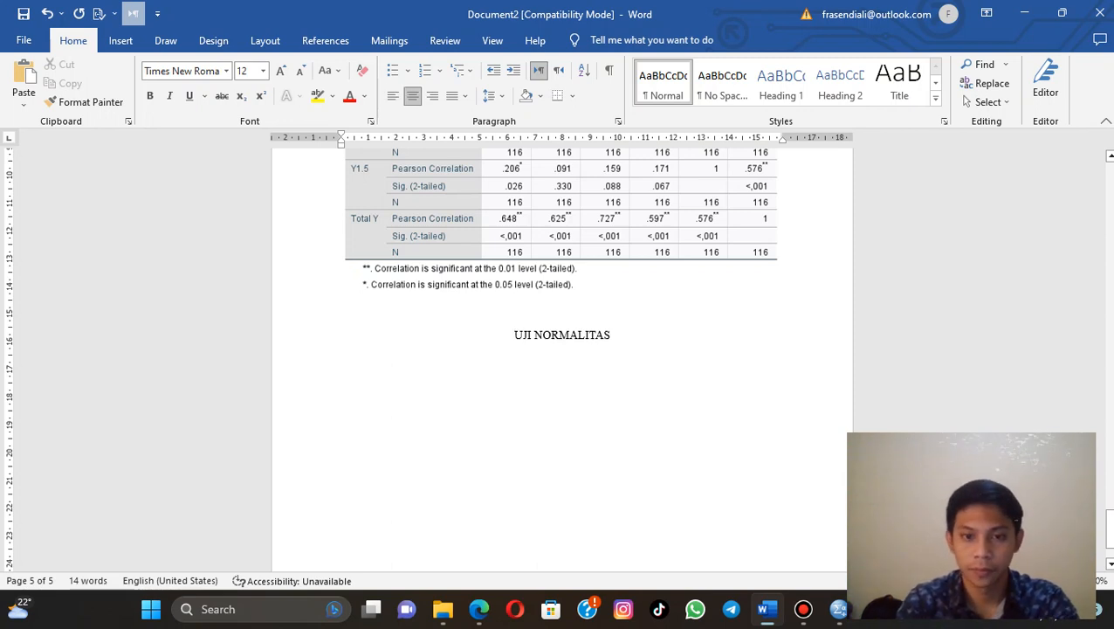
pyautogui.press('End')
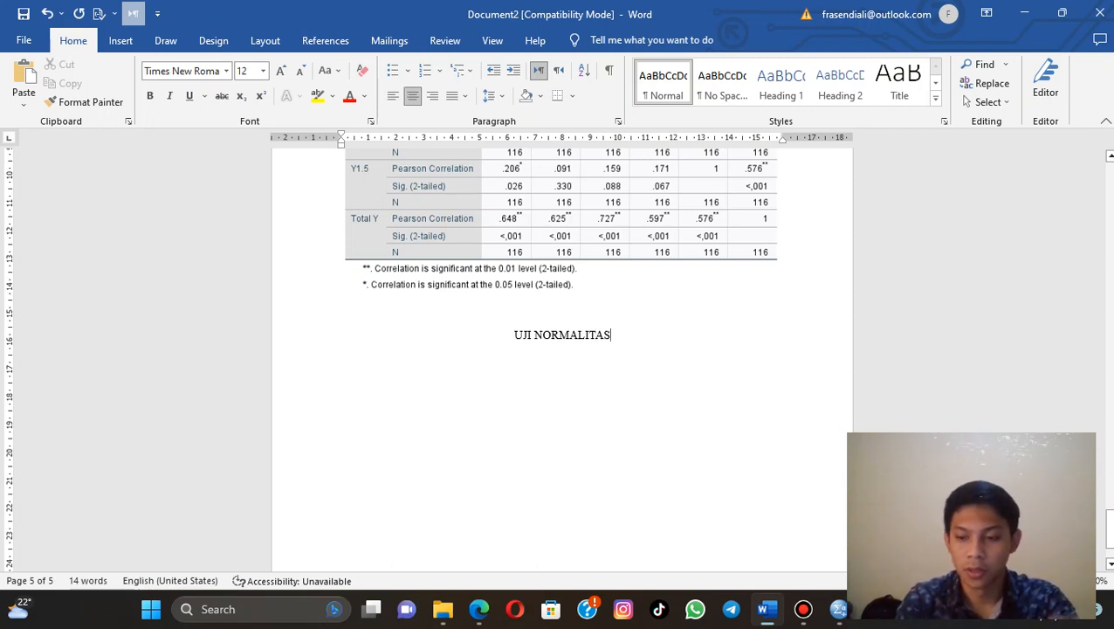
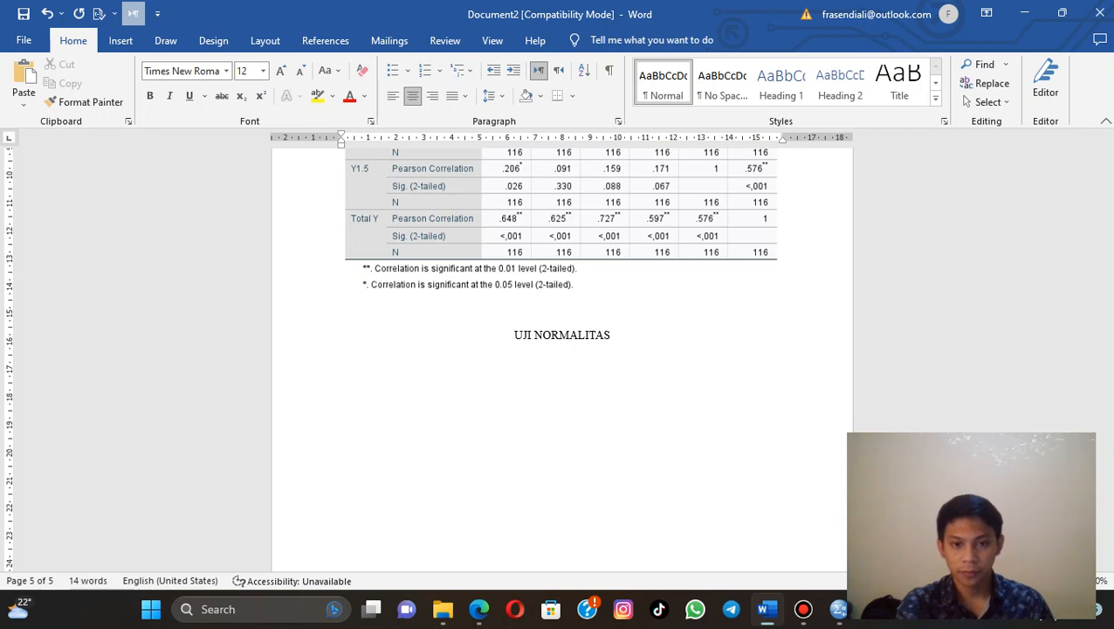
pyautogui.press('Return')
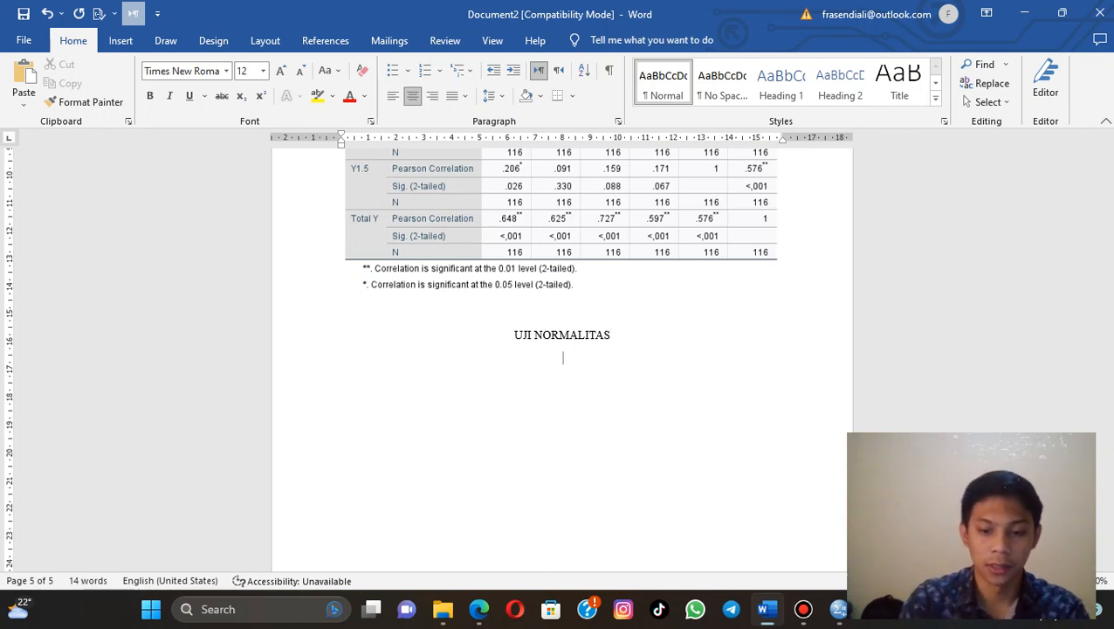
pyautogui.hotkey('ctrl', 'l')
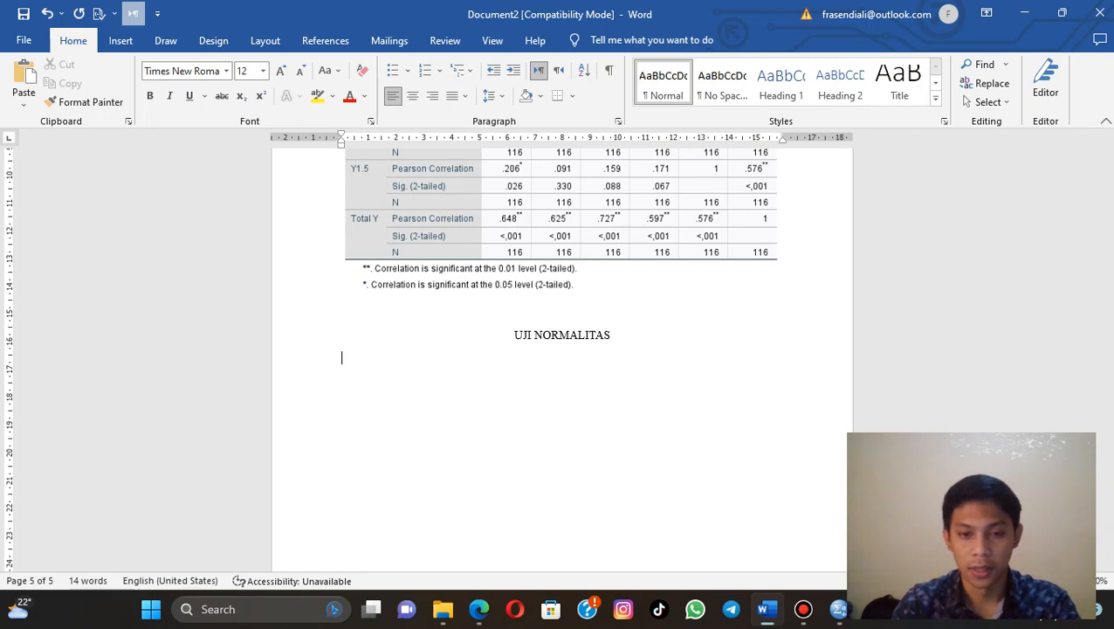
pyautogui.scroll(-2, 562, 350)
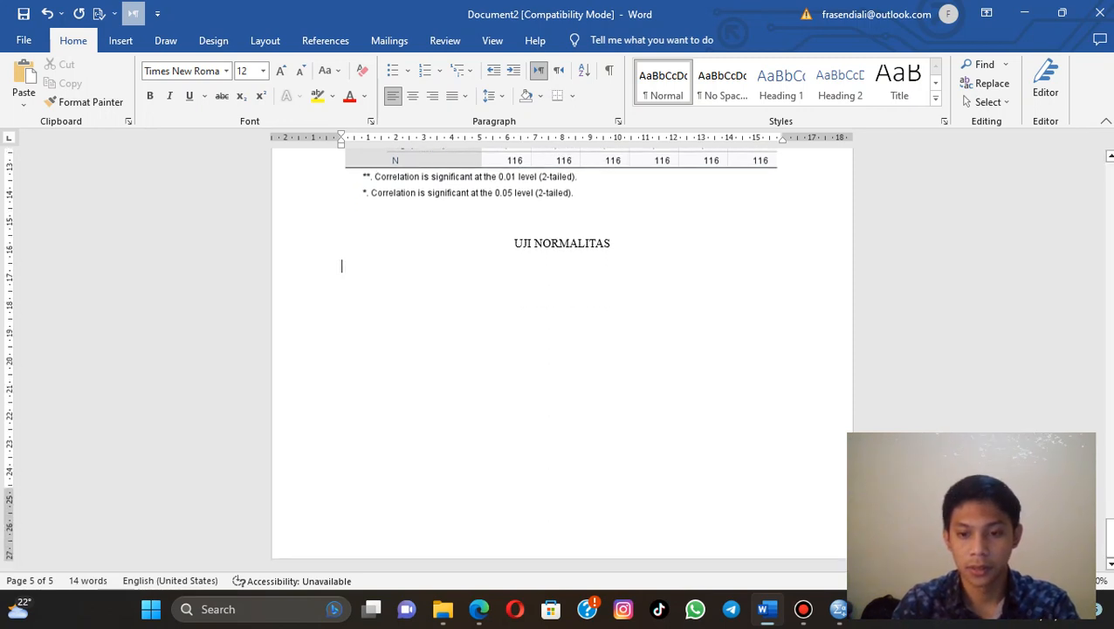
# Switch to the SPSS Data Editor and start a Linear Regression with TotalX1, total X2 and TotalX3 as independent variables
pyautogui.moveTo(839, 609)
pyautogui.click(926, 530)
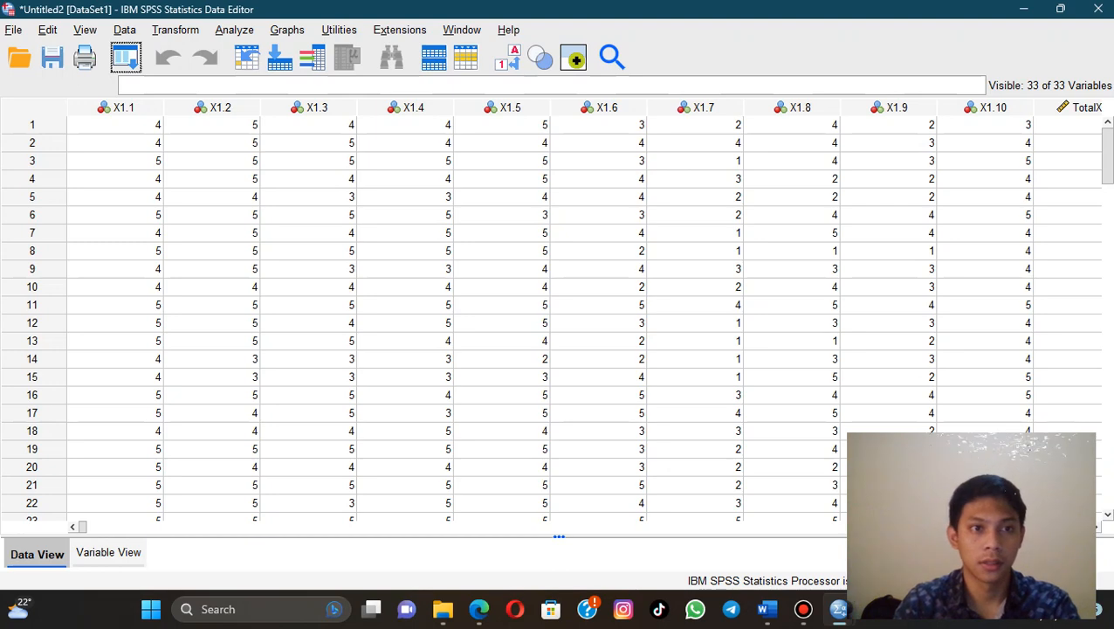
pyautogui.click(234, 30)
pyautogui.moveTo(260, 258)
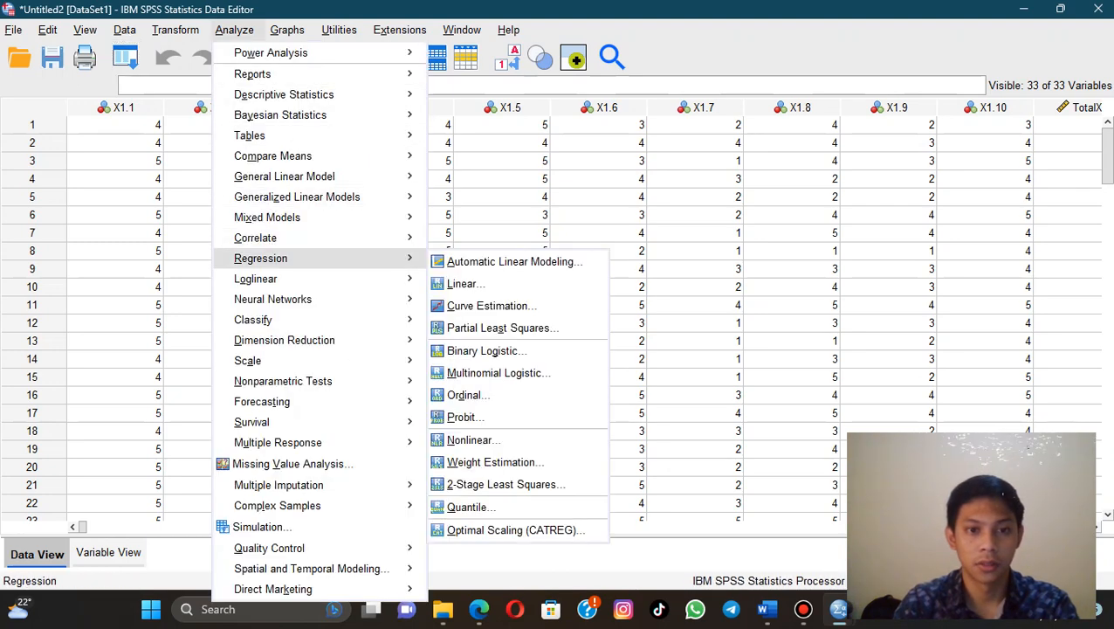
pyautogui.click(463, 284)
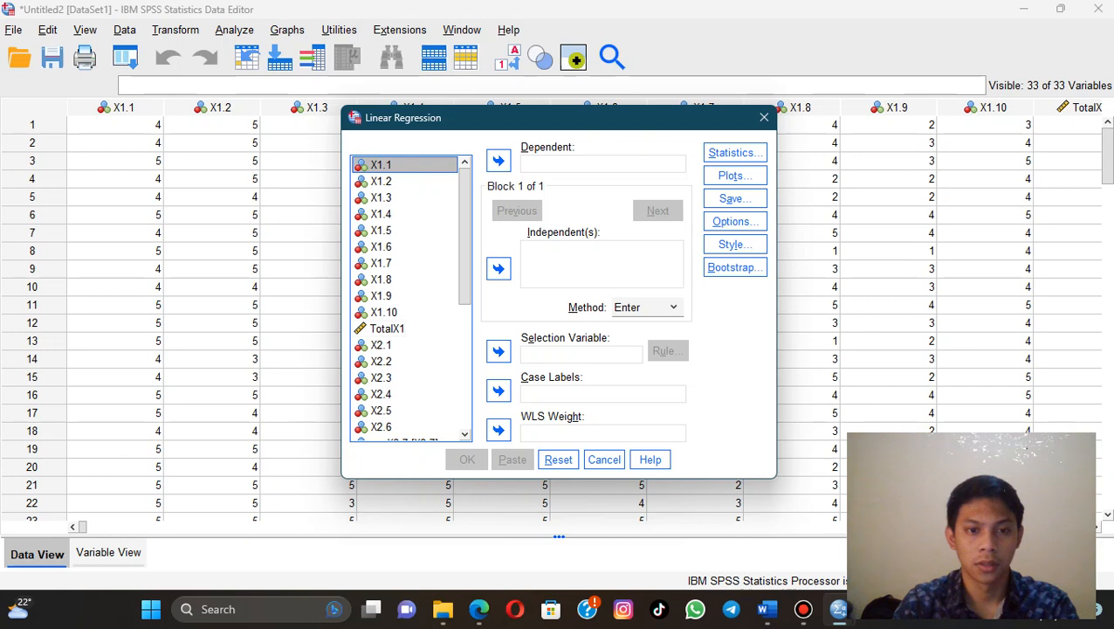
pyautogui.click(367, 329)
pyautogui.click(498, 269)
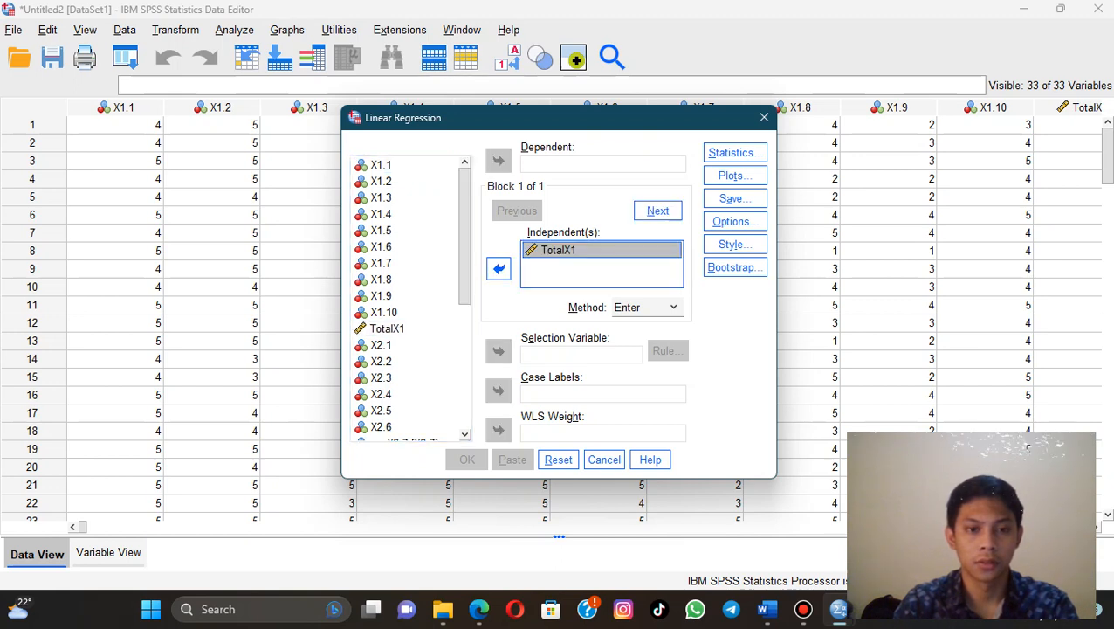
pyautogui.scroll(-1, 406, 297)
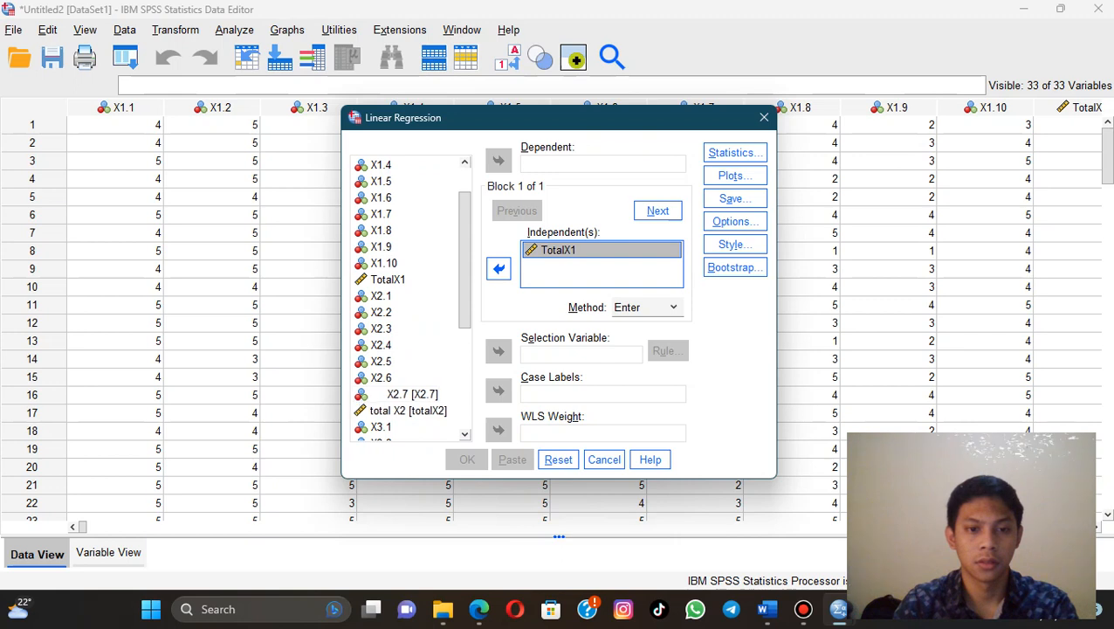
pyautogui.click(407, 411)
pyautogui.click(499, 269)
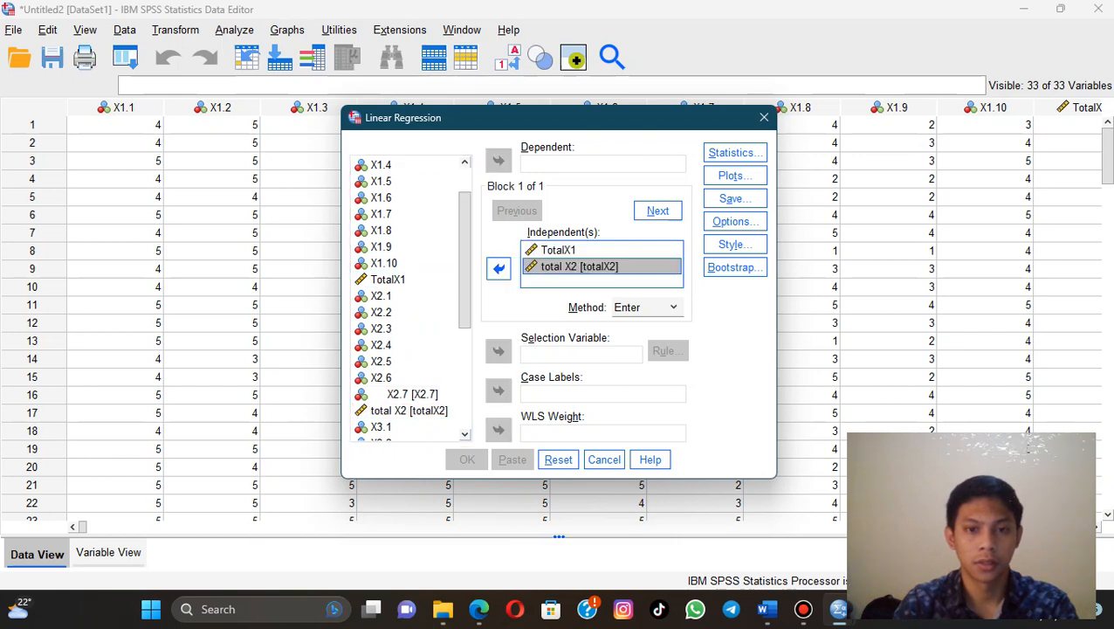
pyautogui.scroll(-4, 409, 297)
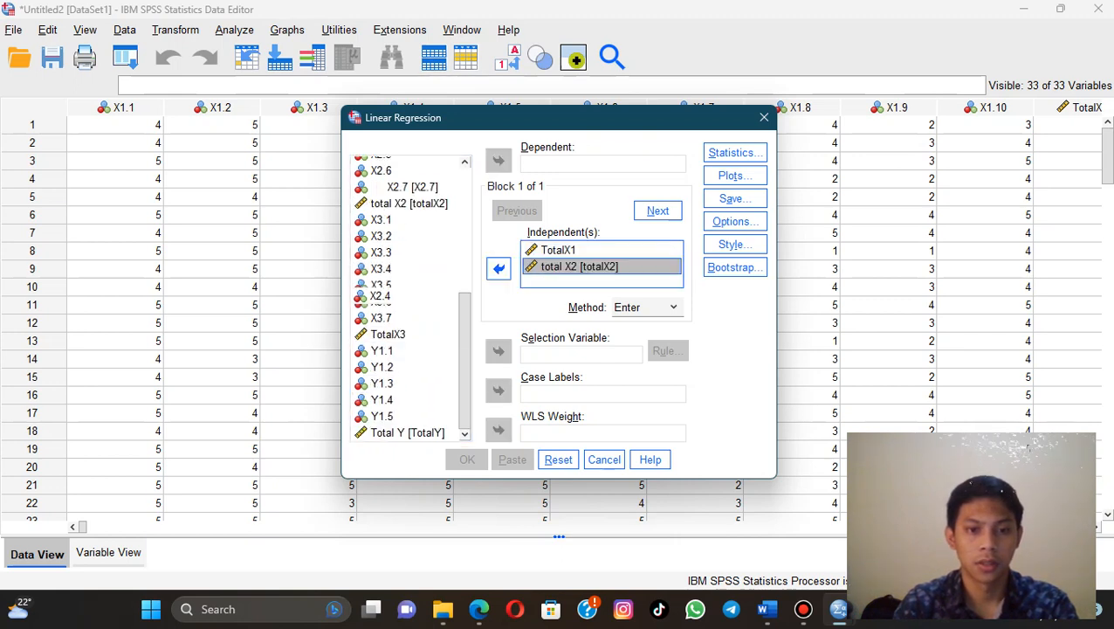
pyautogui.click(388, 334)
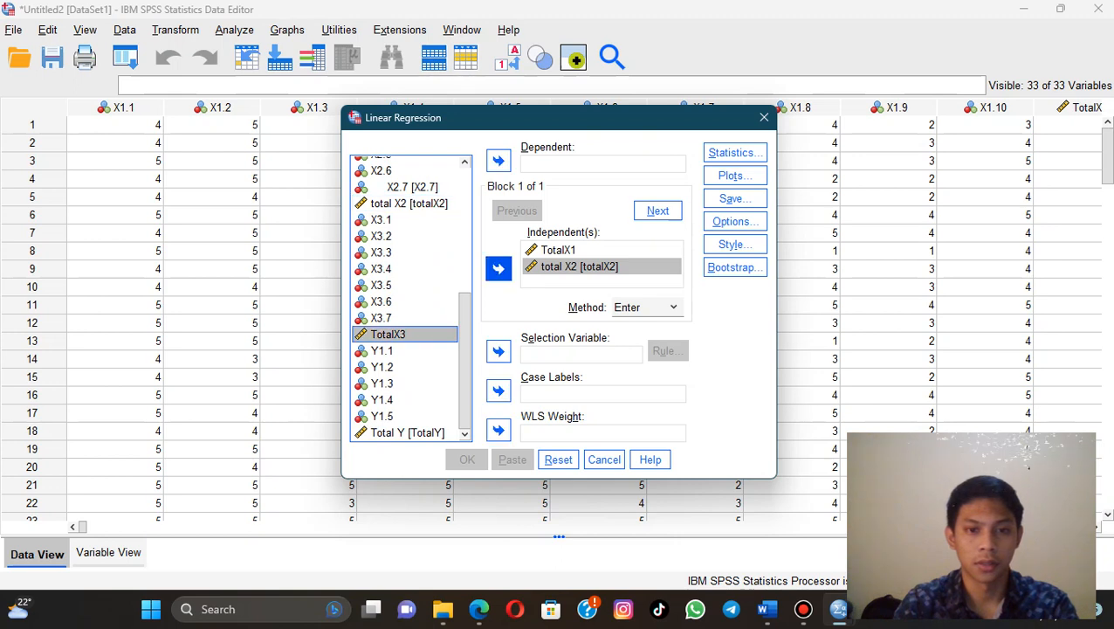
pyautogui.click(498, 269)
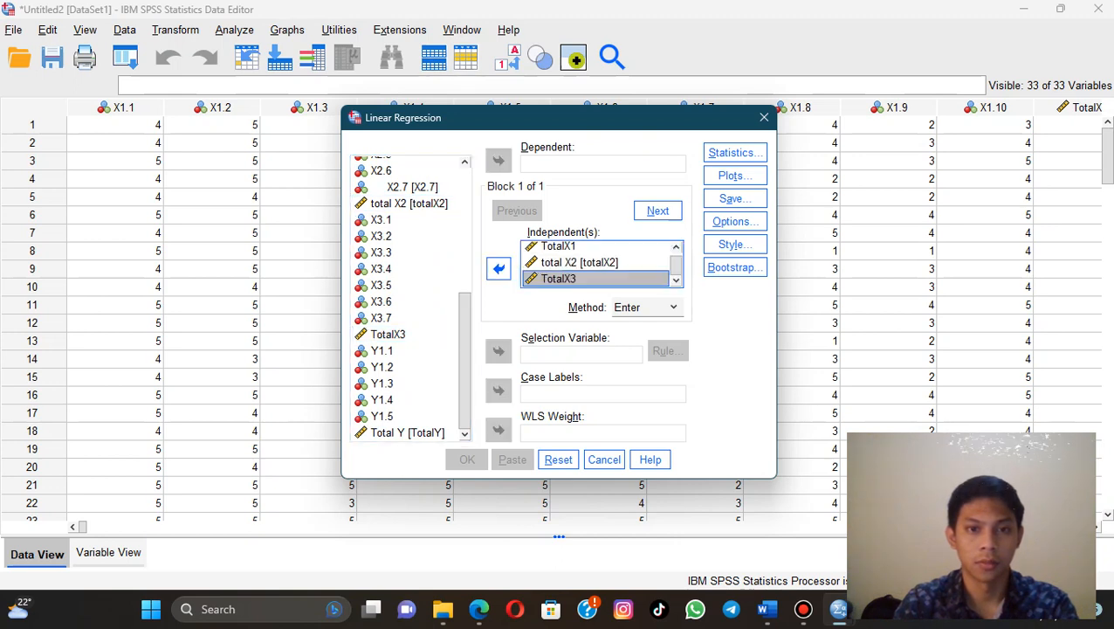
# Assign Total Y as the dependent variable of the linear regression
pyautogui.click(408, 433)
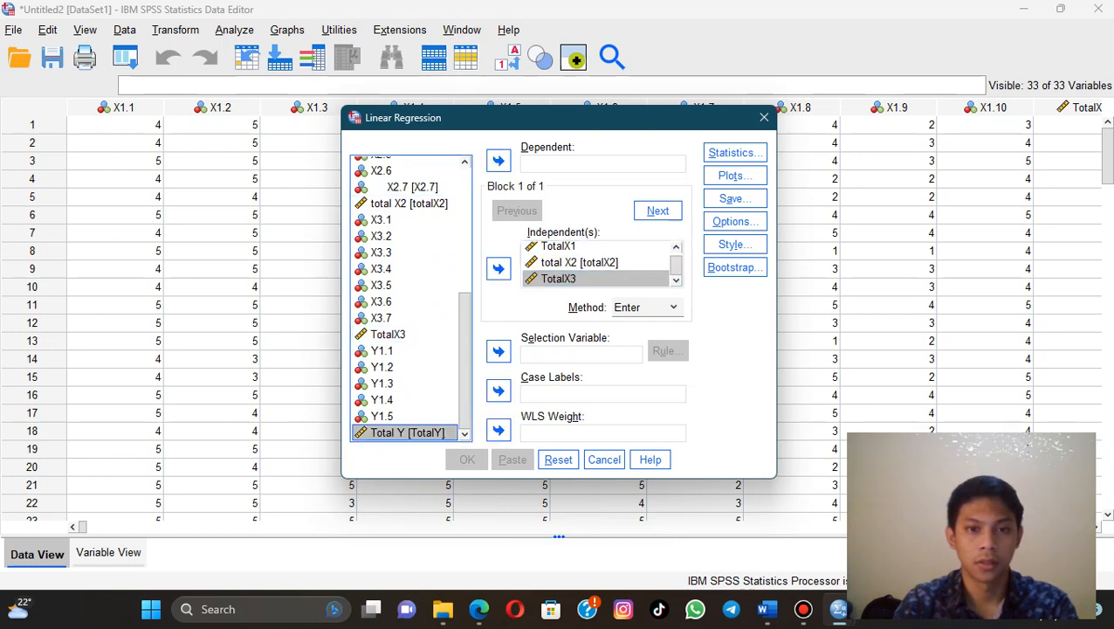
# Set Total Y as the dependent variable and request Descriptives, Collinearity diagnostics and Durbin-Watson in the regression statistics
pyautogui.click(499, 161)
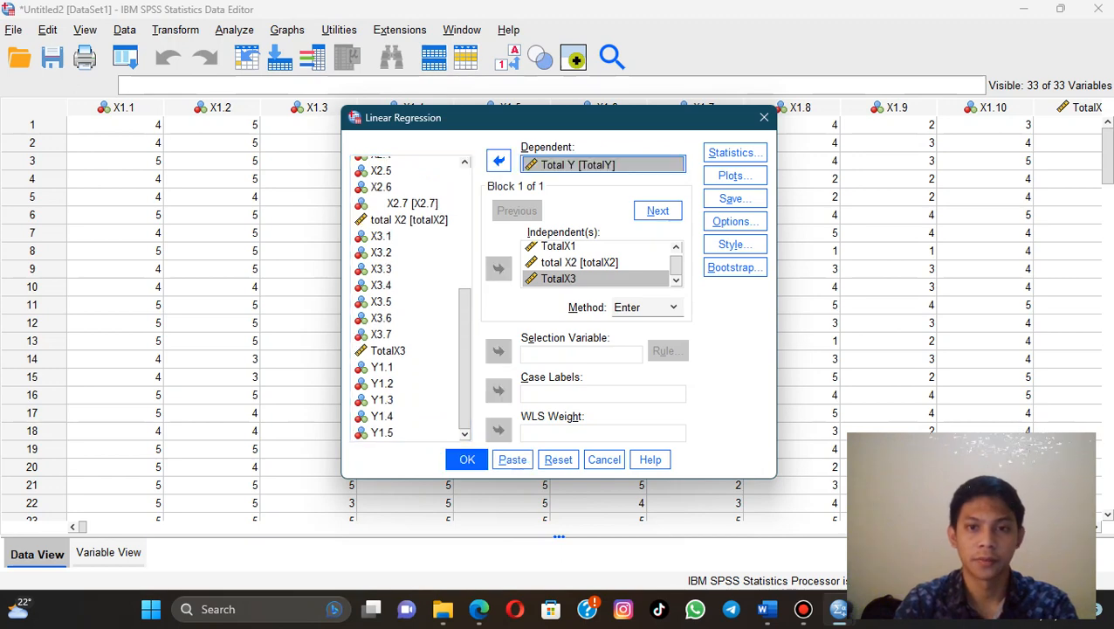
pyautogui.click(735, 153)
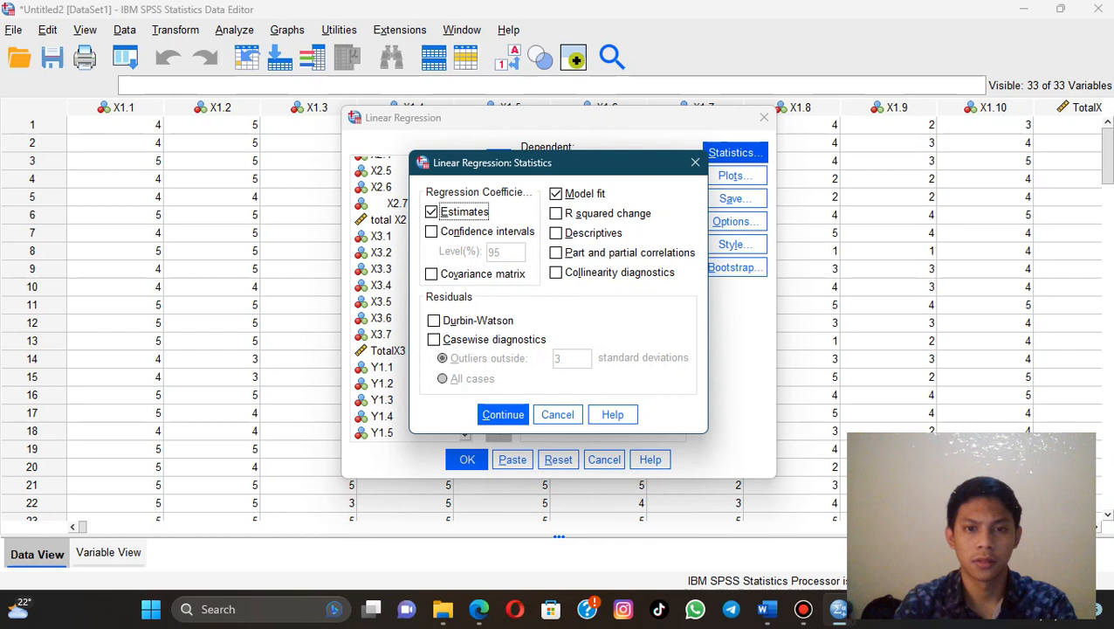
pyautogui.click(555, 232)
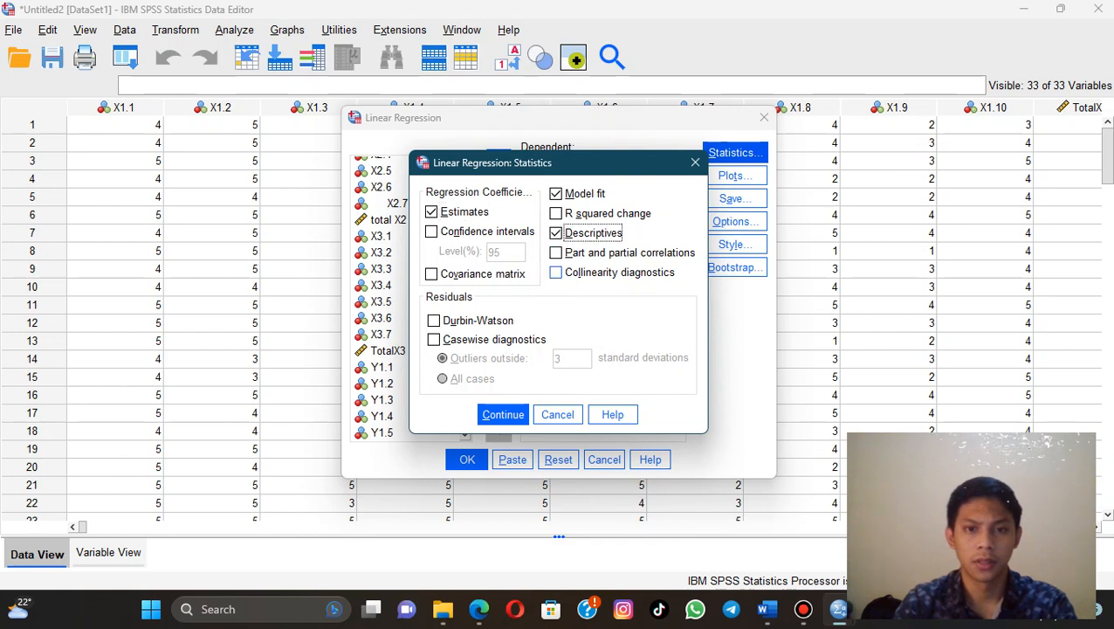
pyautogui.click(556, 272)
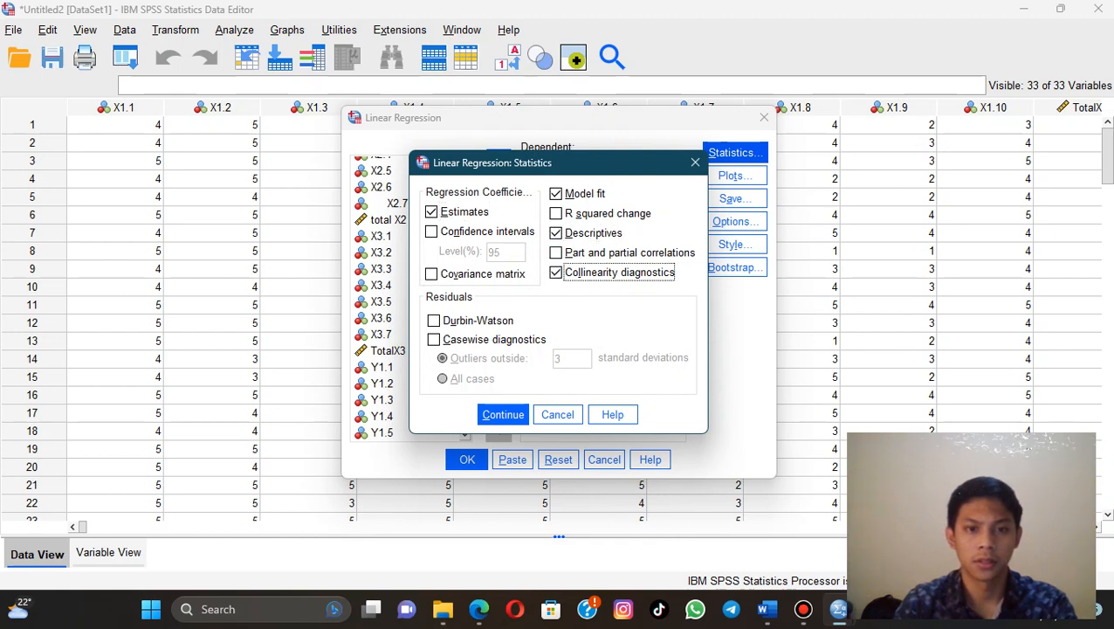
pyautogui.click(434, 321)
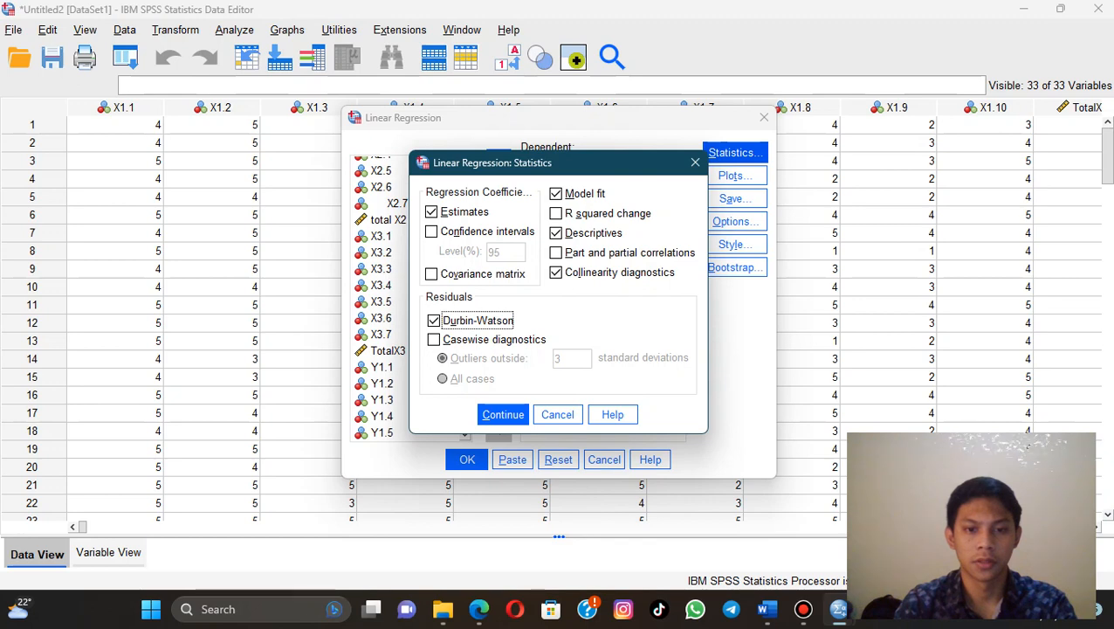
pyautogui.click(503, 414)
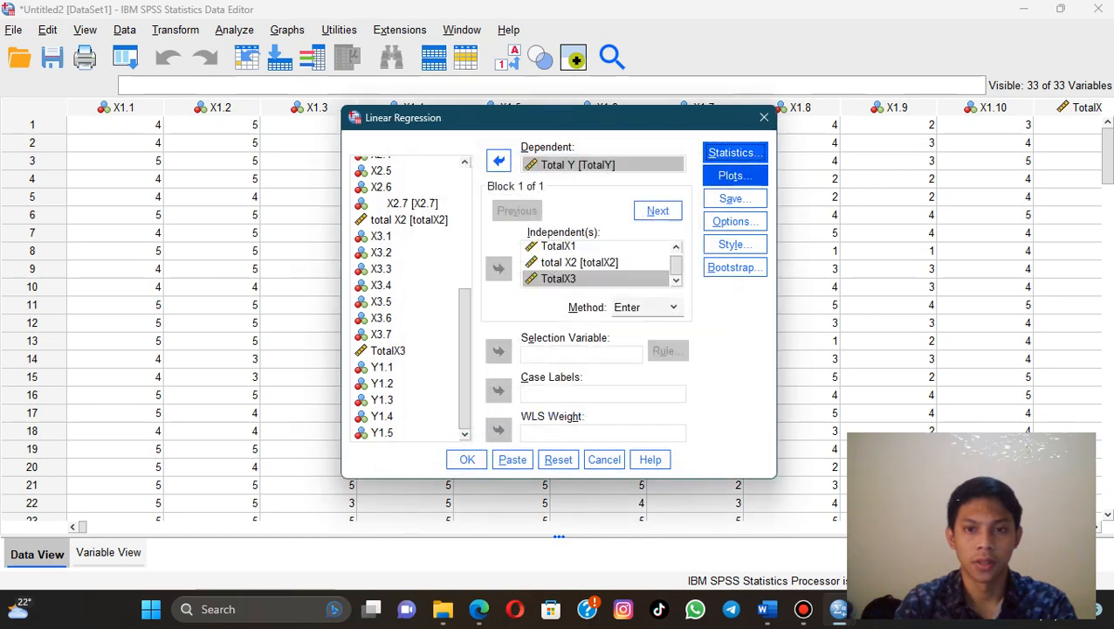
# Set the regression plots to a scatterplot of *SRESID (Y) against *ZPRED (X), plus a histogram and normal probability plot
pyautogui.click(716, 176)
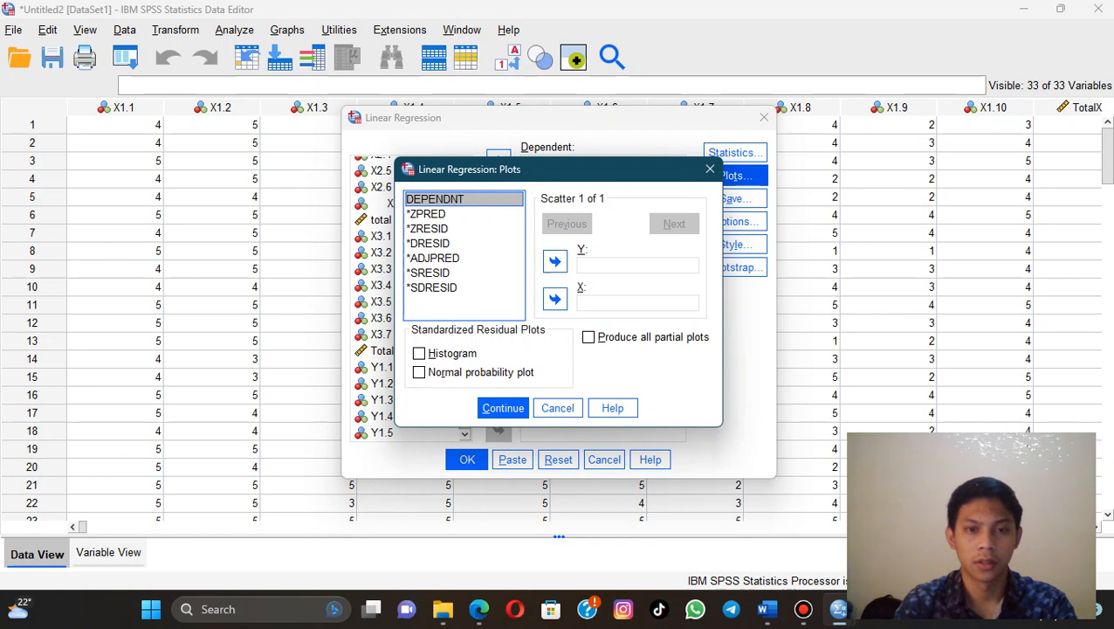
pyautogui.click(427, 214)
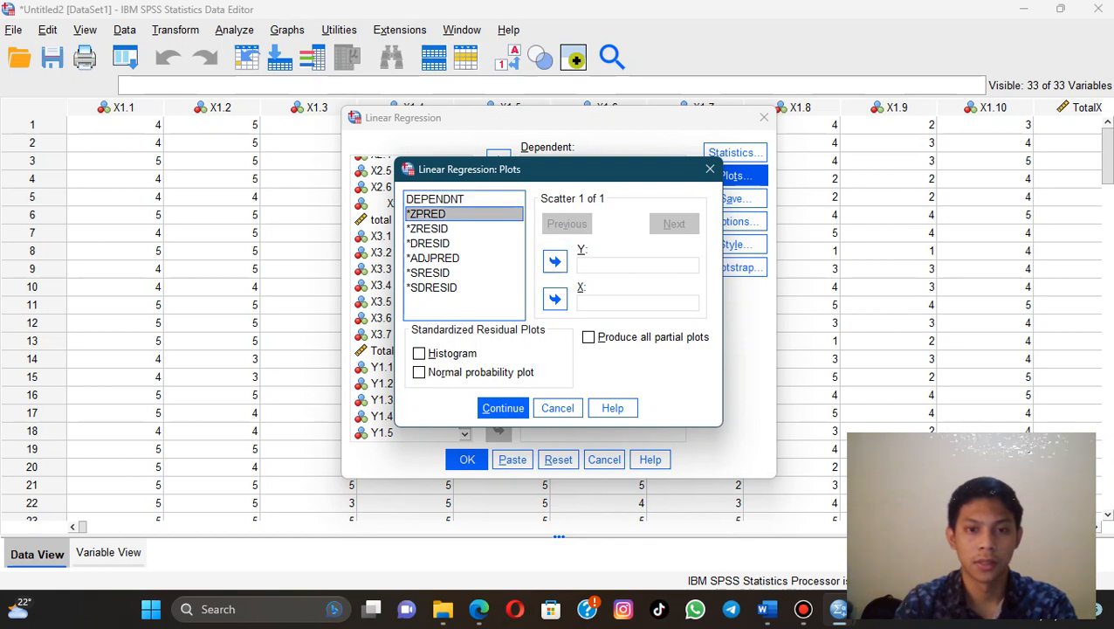
pyautogui.click(555, 300)
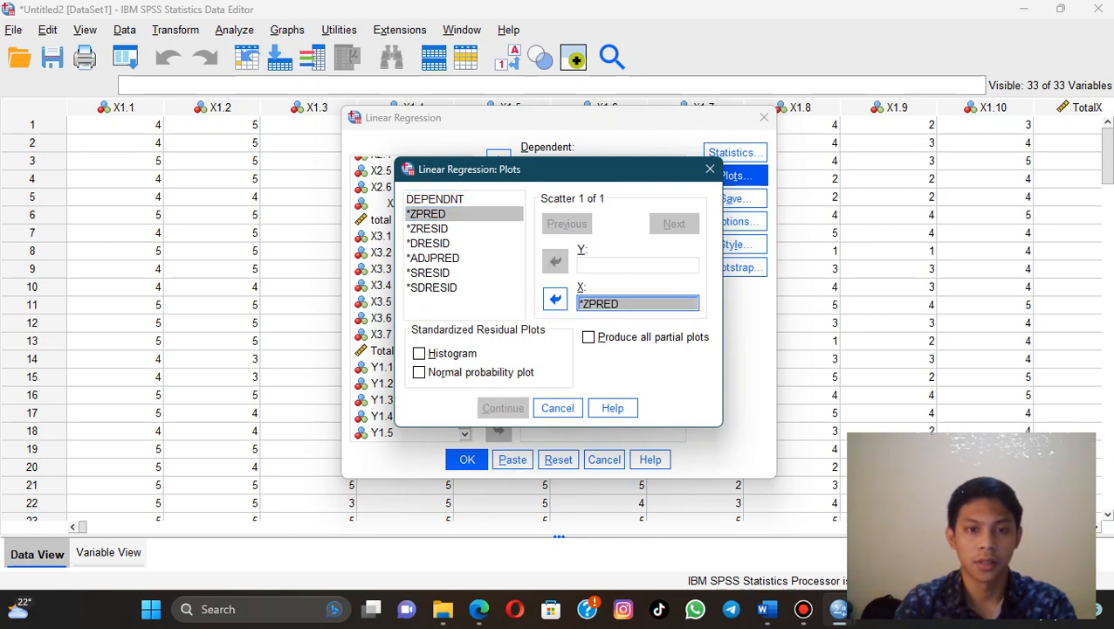
pyautogui.click(430, 273)
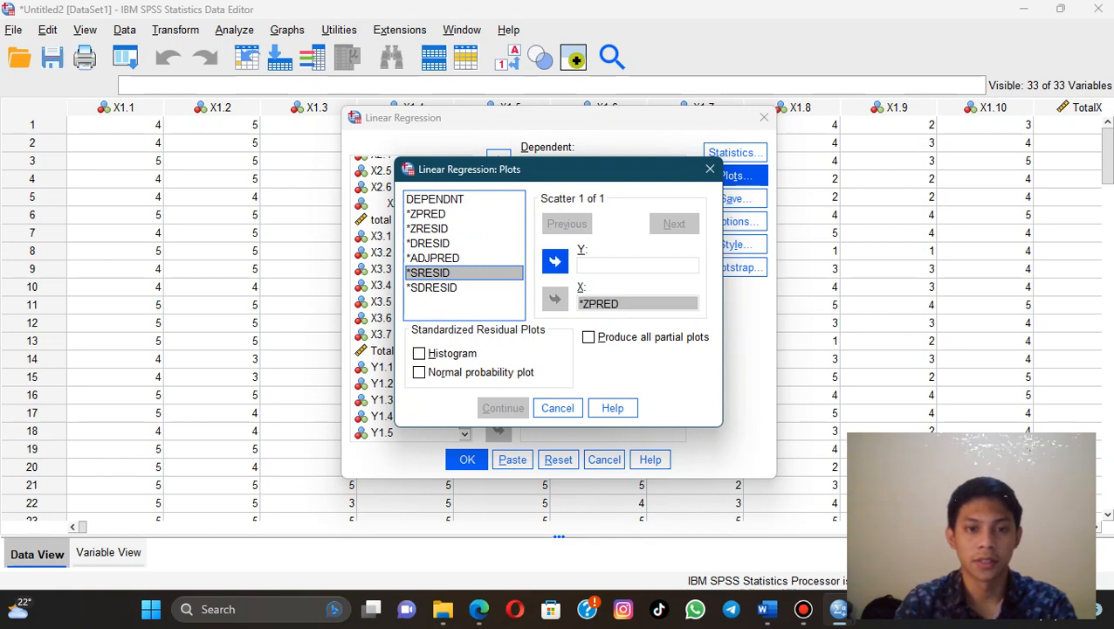
pyautogui.click(555, 261)
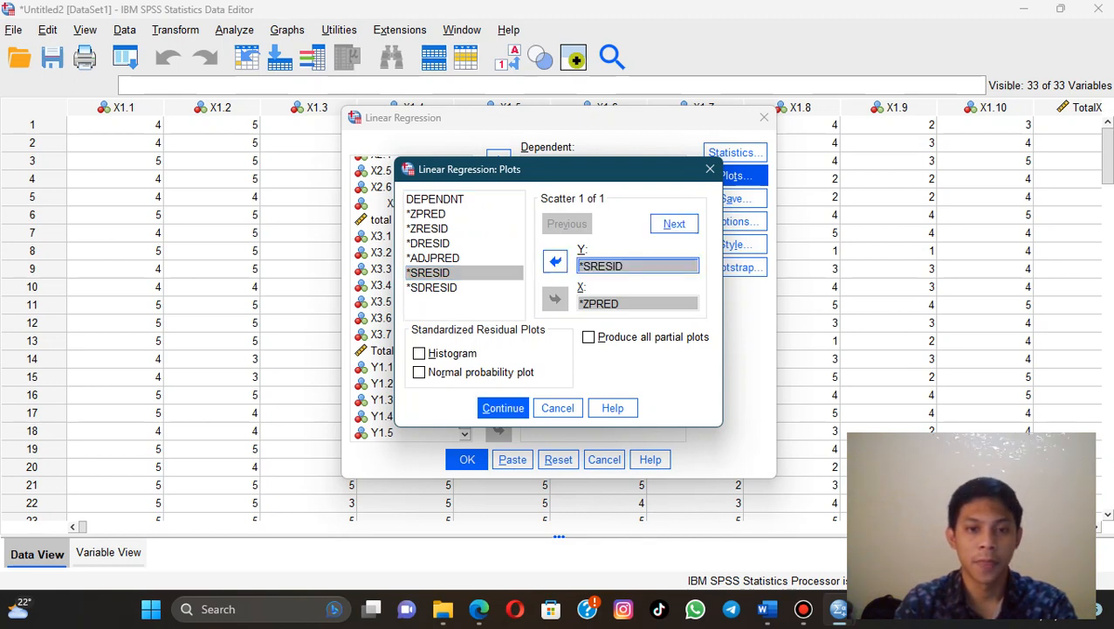
pyautogui.click(419, 353)
pyautogui.click(420, 372)
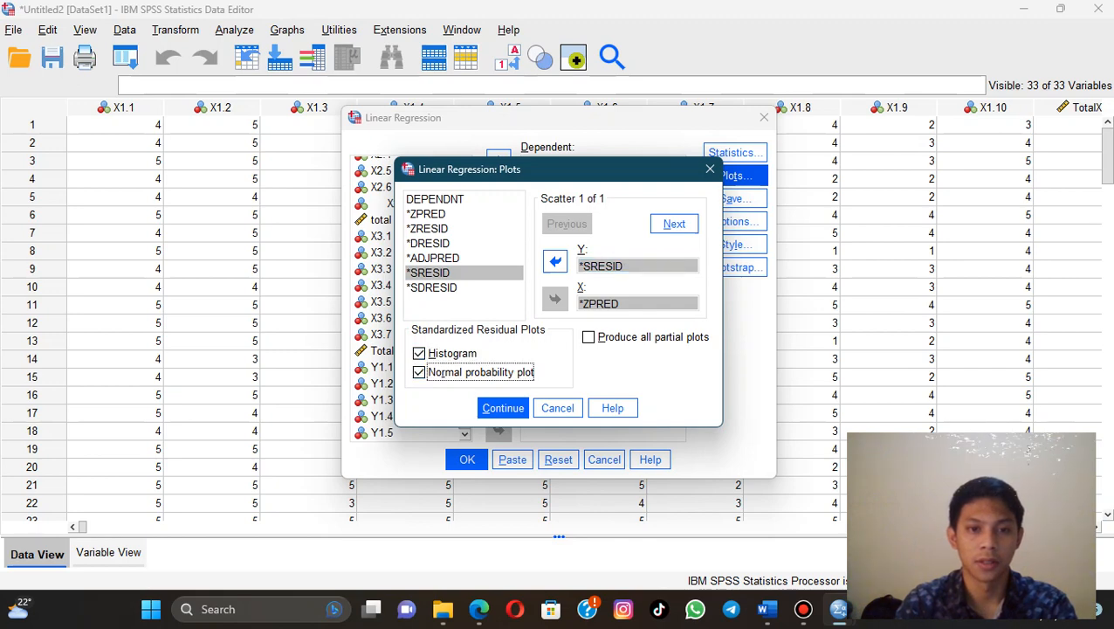
pyautogui.click(503, 407)
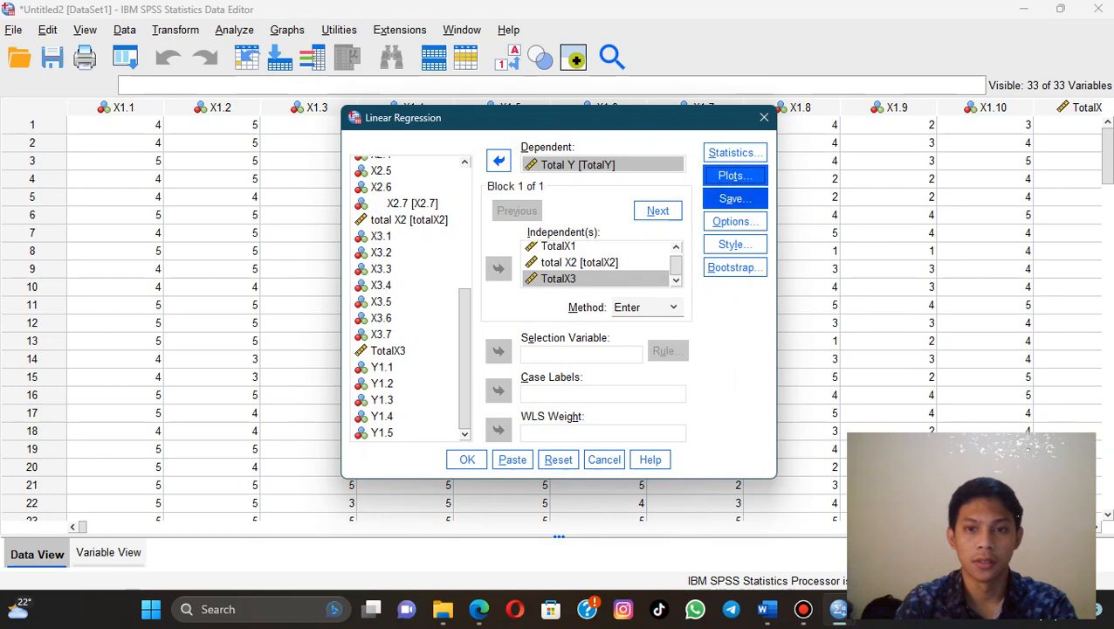
# Choose to save the unstandardized residuals as a new variable and run the linear regression
pyautogui.click(735, 198)
pyautogui.click(591, 90)
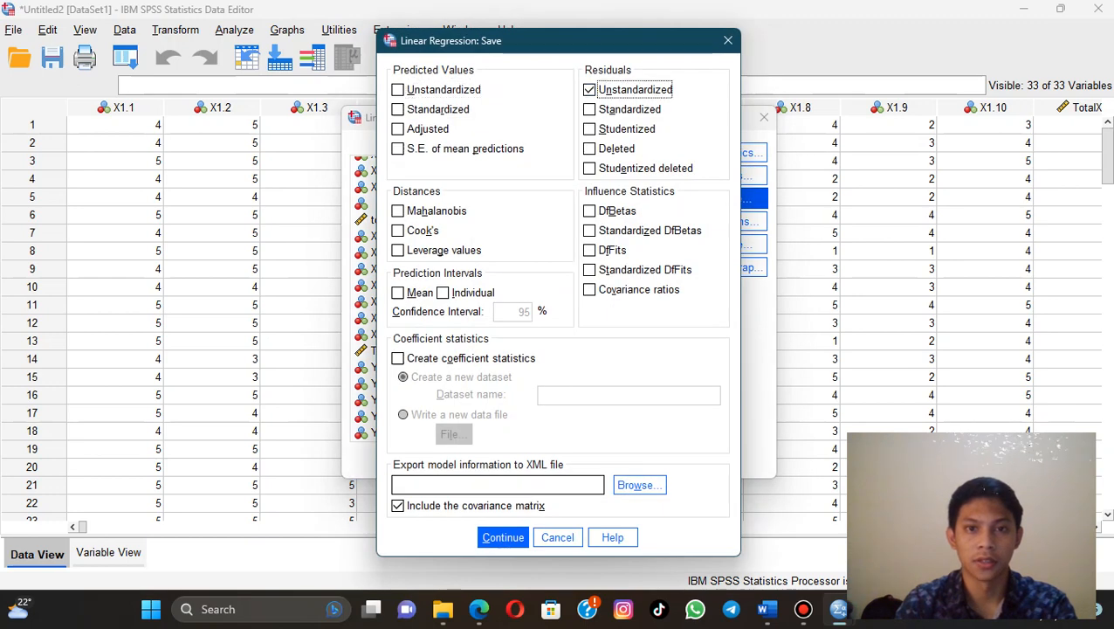
pyautogui.click(503, 537)
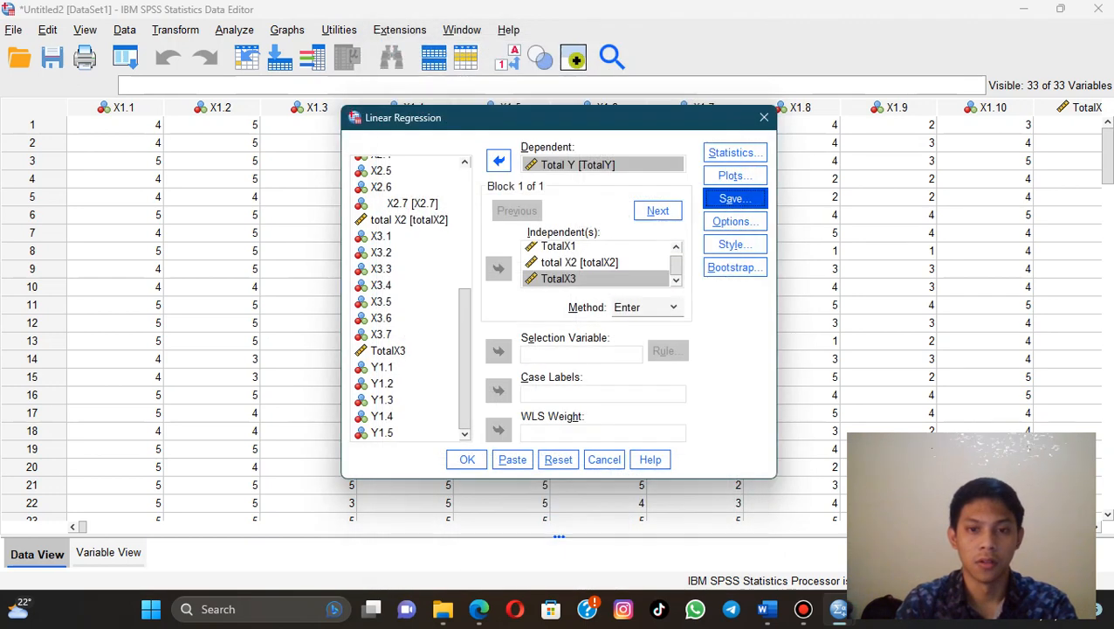
pyautogui.click(467, 459)
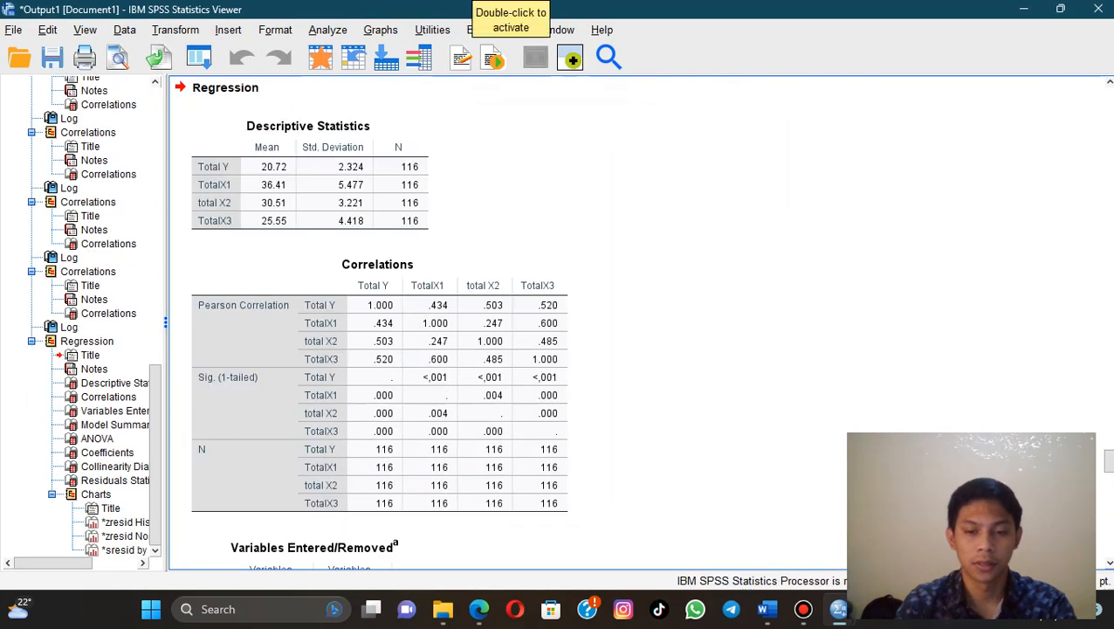
# Copy the regression standardized residual histogram from the output as an image
pyautogui.scroll(-4, 473, 445)
pyautogui.scroll(-15, 474, 445)
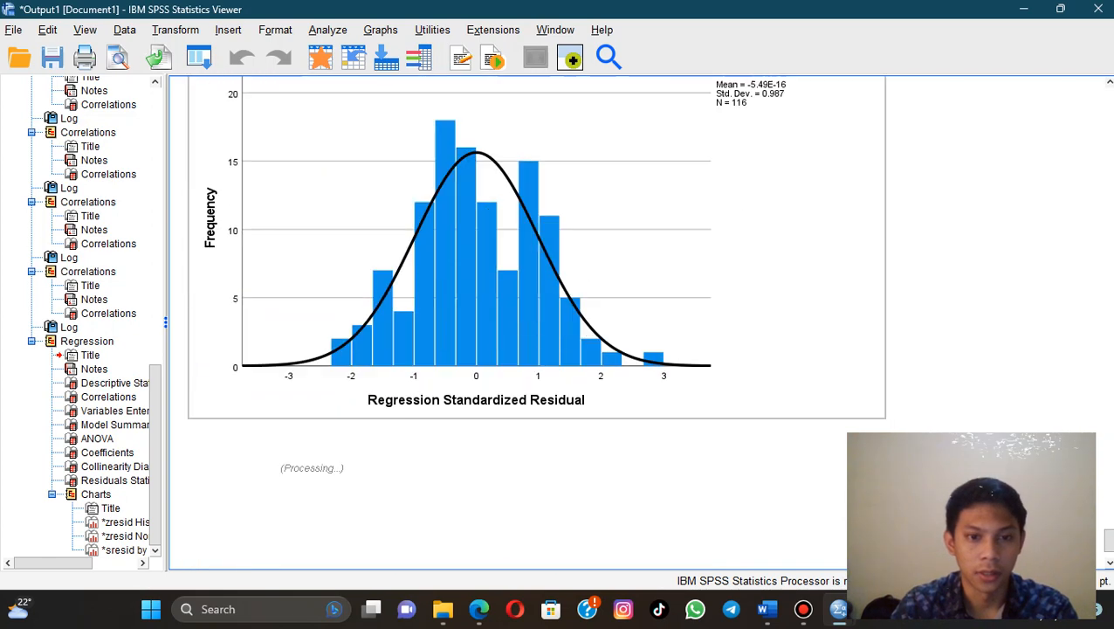
pyautogui.scroll(4, 474, 445)
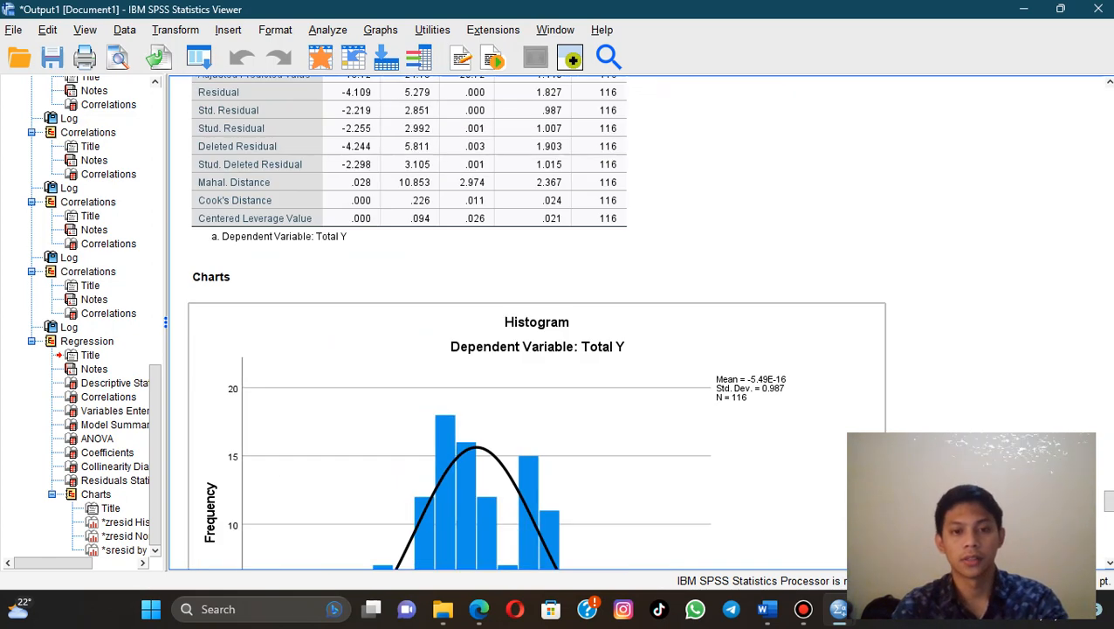
pyautogui.scroll(-1, 473, 446)
pyautogui.click(473, 446)
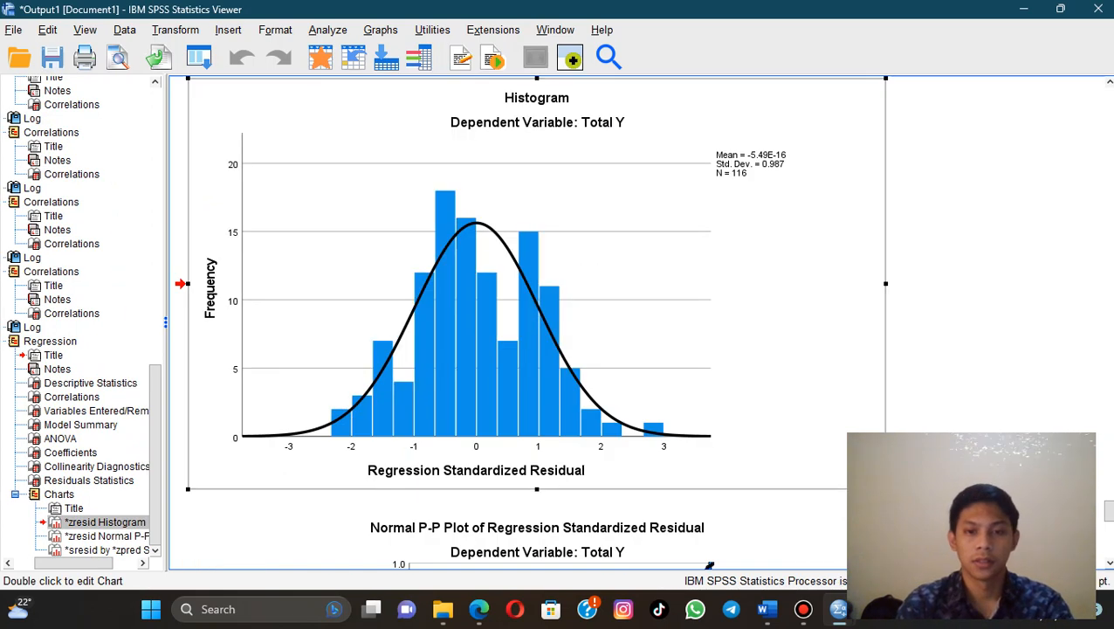
pyautogui.rightClick(655, 357)
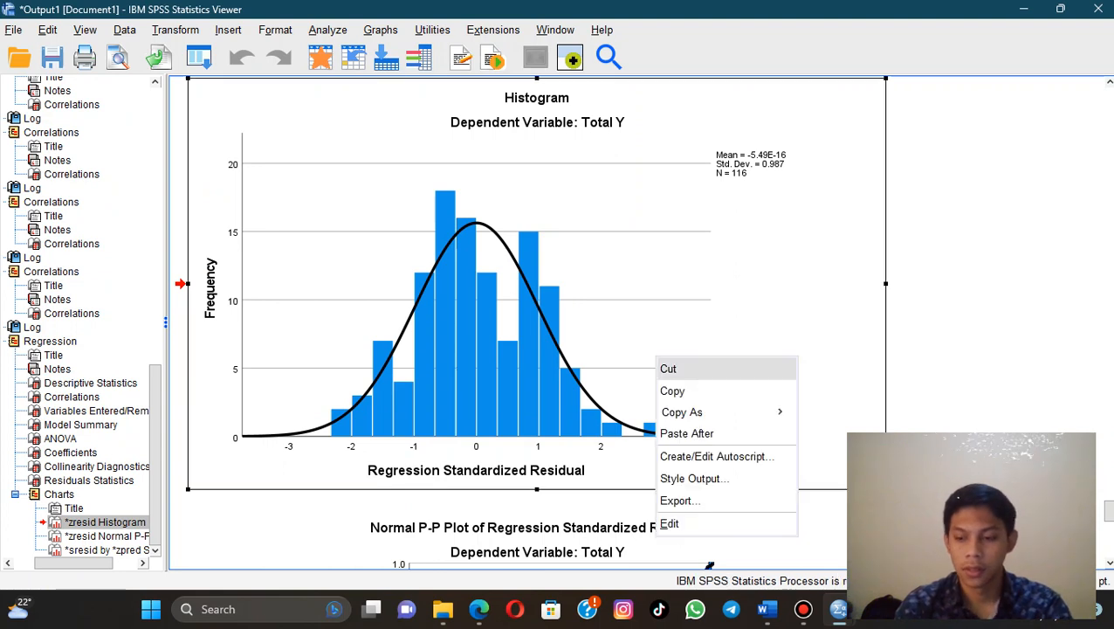
pyautogui.moveTo(690, 411)
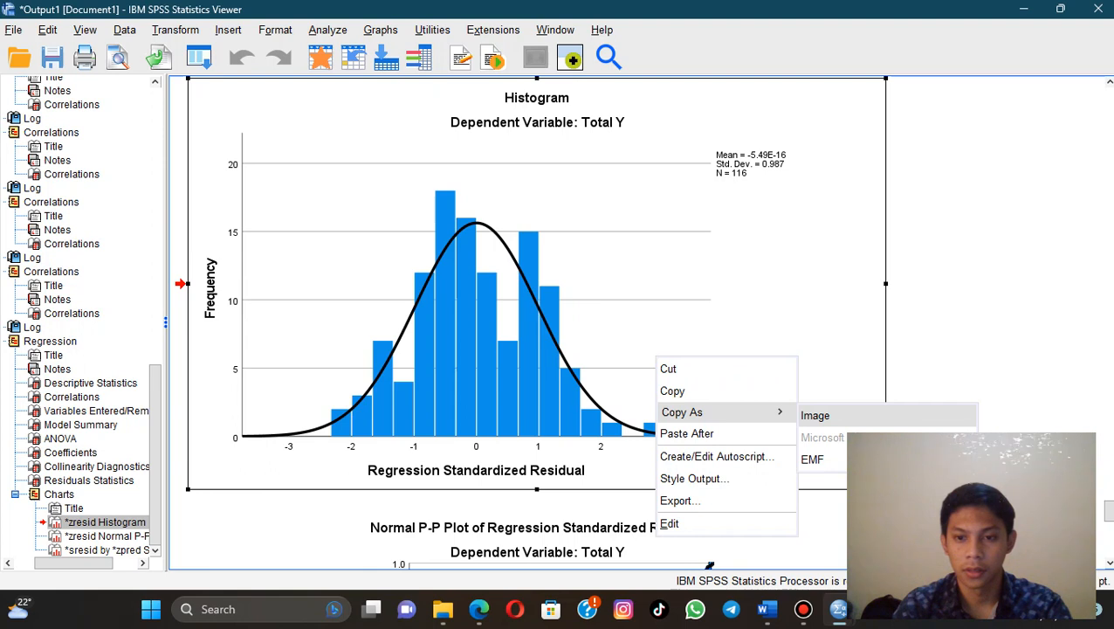
pyautogui.click(814, 416)
# Switch to the Word document Document2 and add the line "ANALISI GRAFIK" below the UJI NORMALITAS heading
pyautogui.moveTo(767, 609)
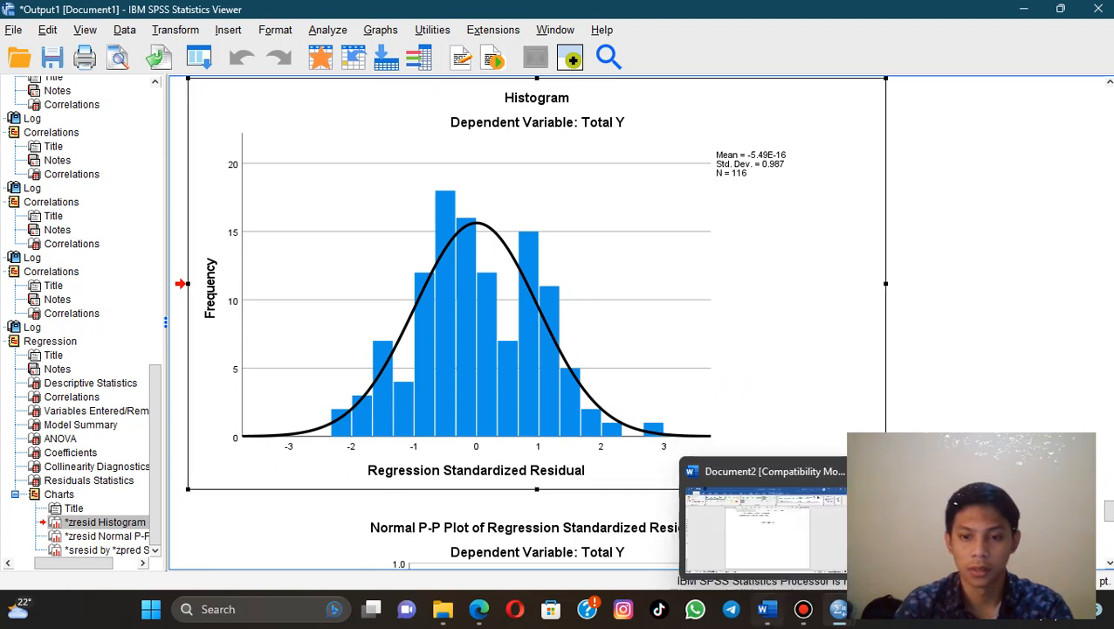
pyautogui.click(765, 515)
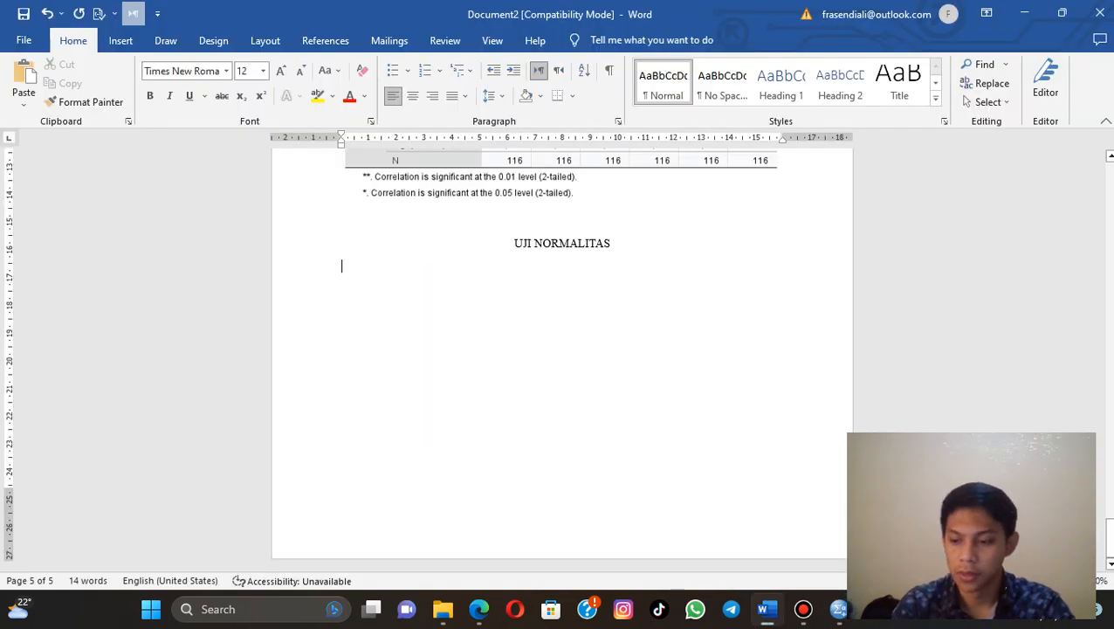
pyautogui.write('ANA')
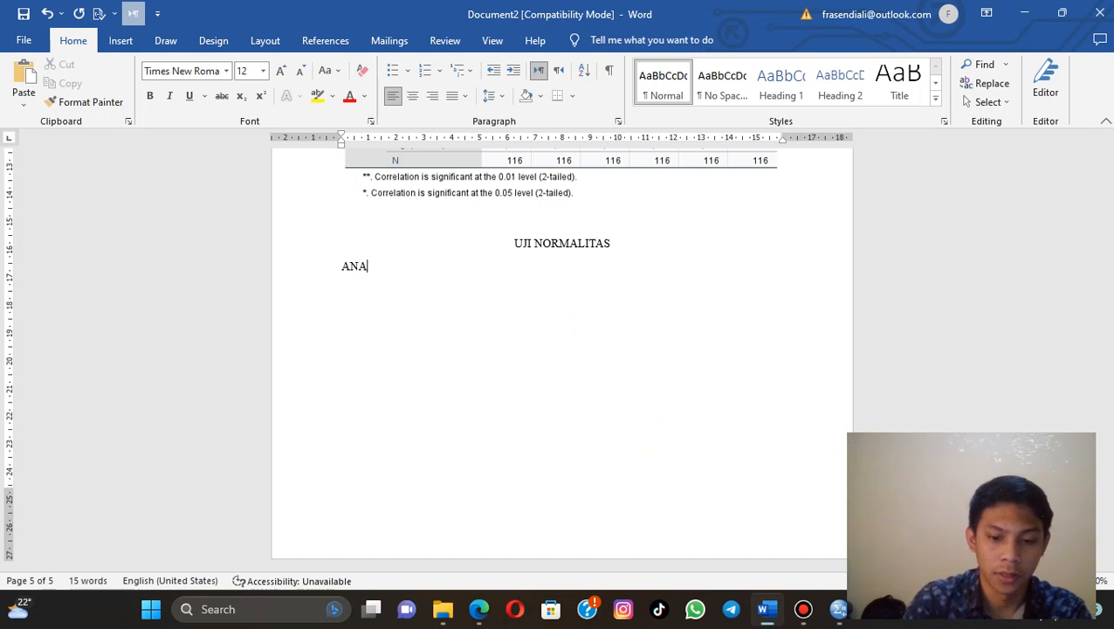
pyautogui.write('LISI G')
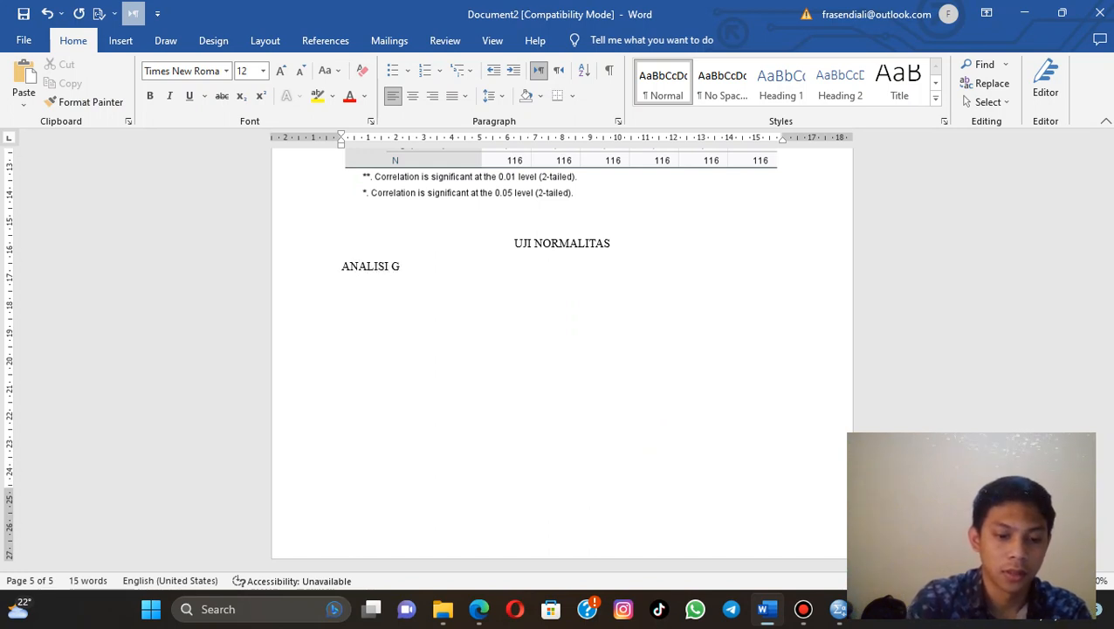
pyautogui.write('RAFIK')
pyautogui.press('Return')
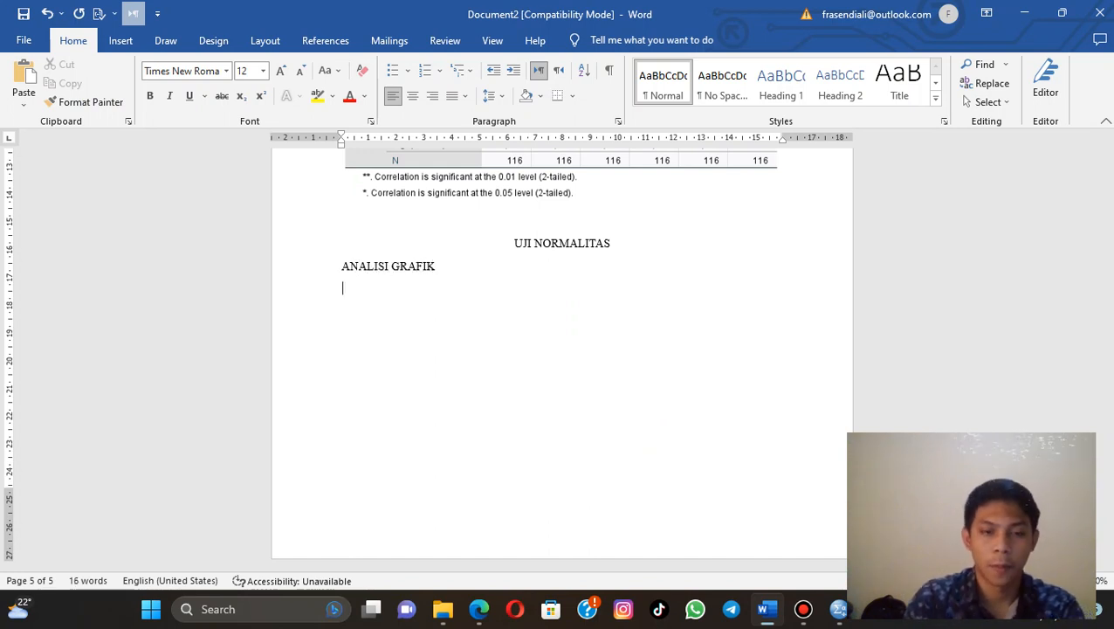
# Paste the copied histogram below the ANALISI GRAFIK line and shrink it to fit the page width
pyautogui.rightClick(375, 296)
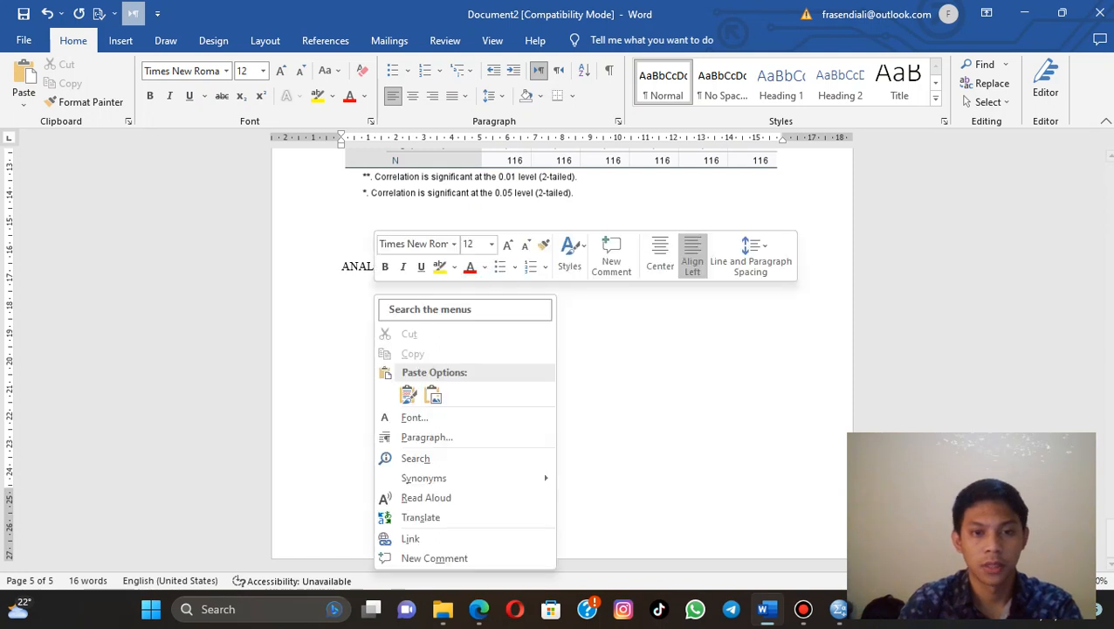
pyautogui.press('Escape')
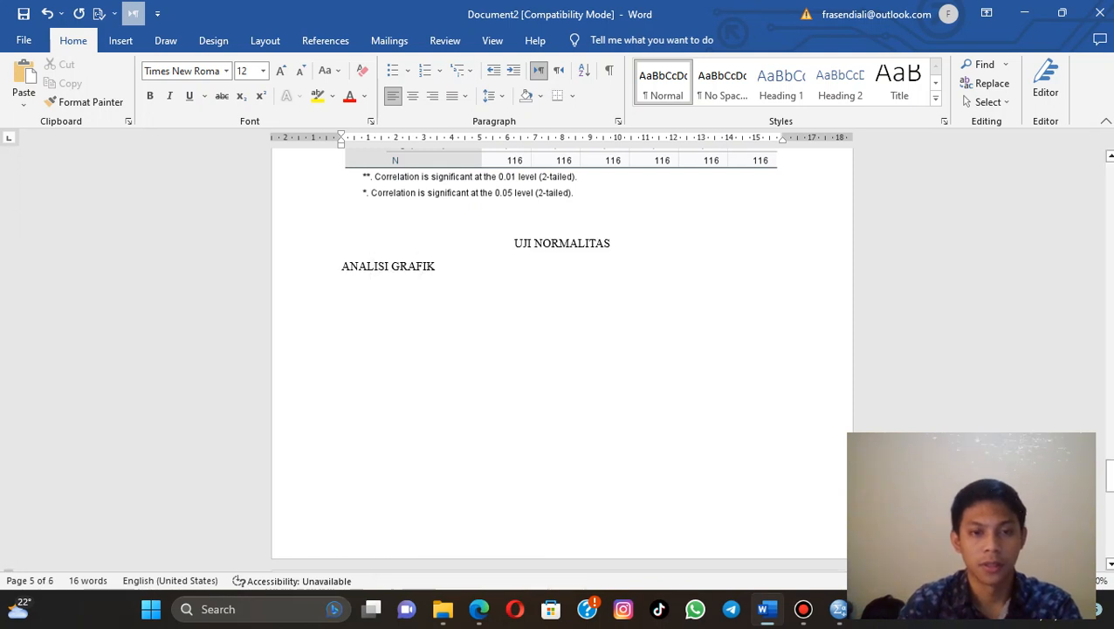
pyautogui.hotkey('ctrl', 'v')
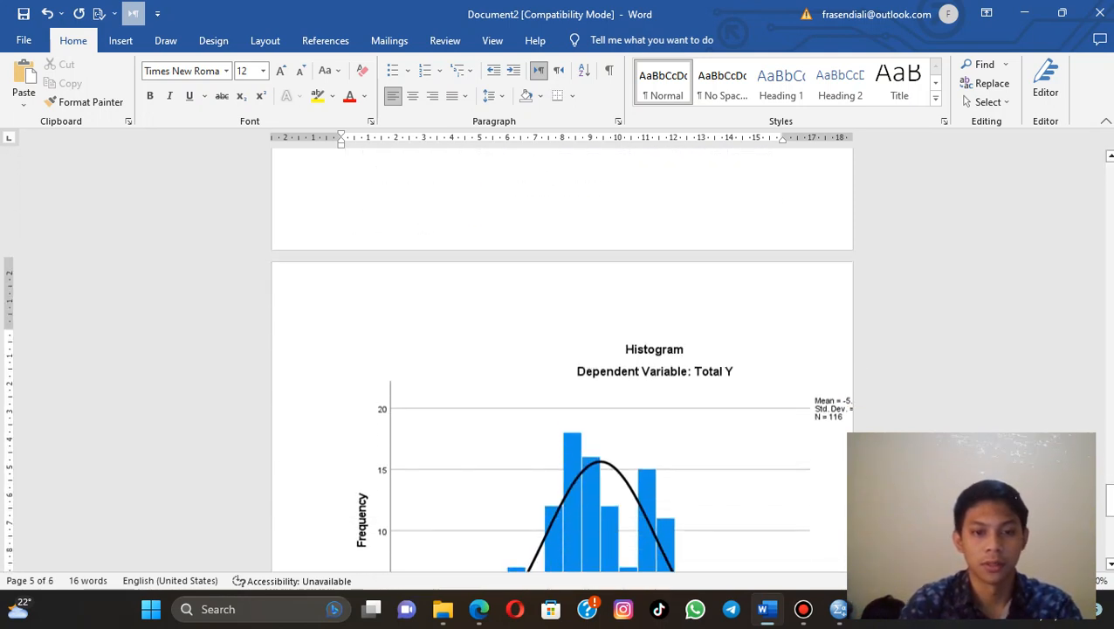
pyautogui.click(559, 436)
pyautogui.moveTo(341, 328); pyautogui.dragTo(404, 365)
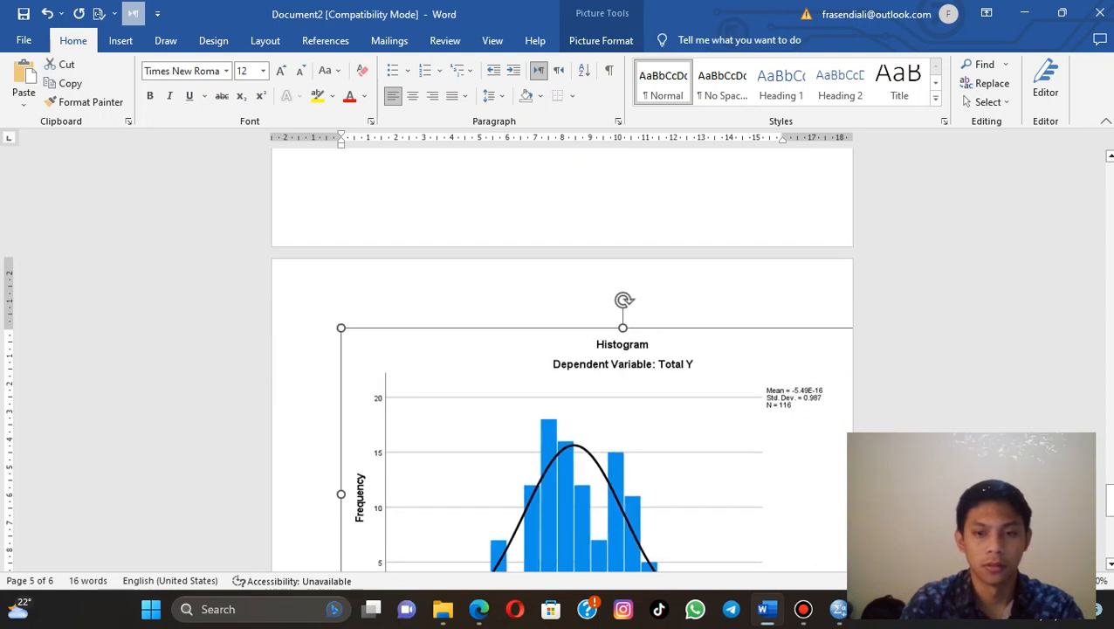
# Remove the surplus blank lines beneath the pasted histogram
pyautogui.scroll(-5, 559, 350)
pyautogui.click(341, 441)
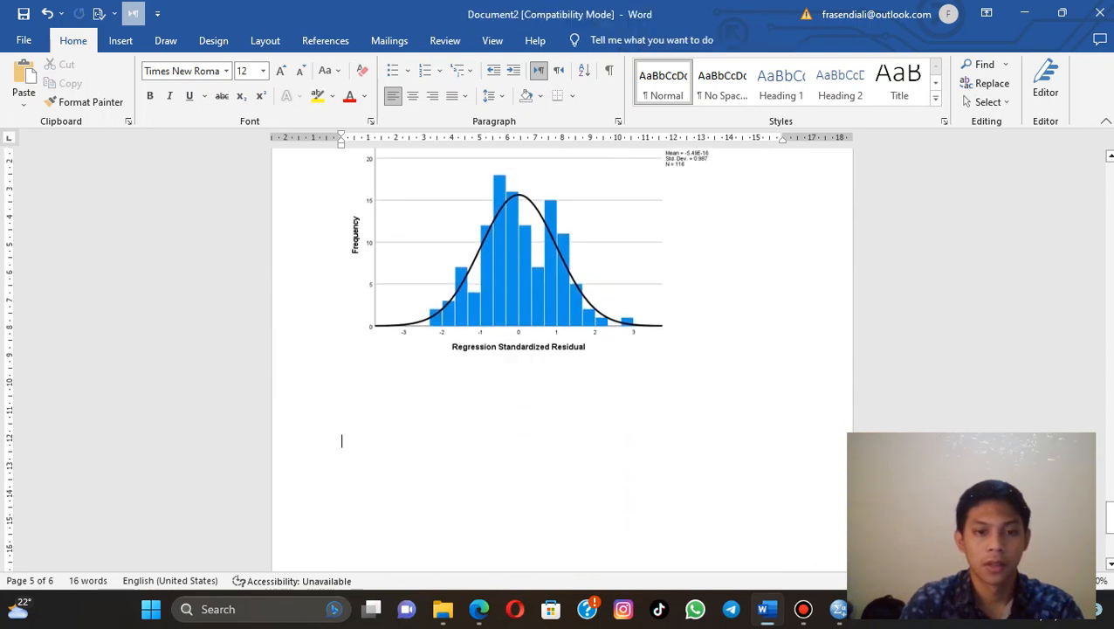
pyautogui.press('BackSpace')
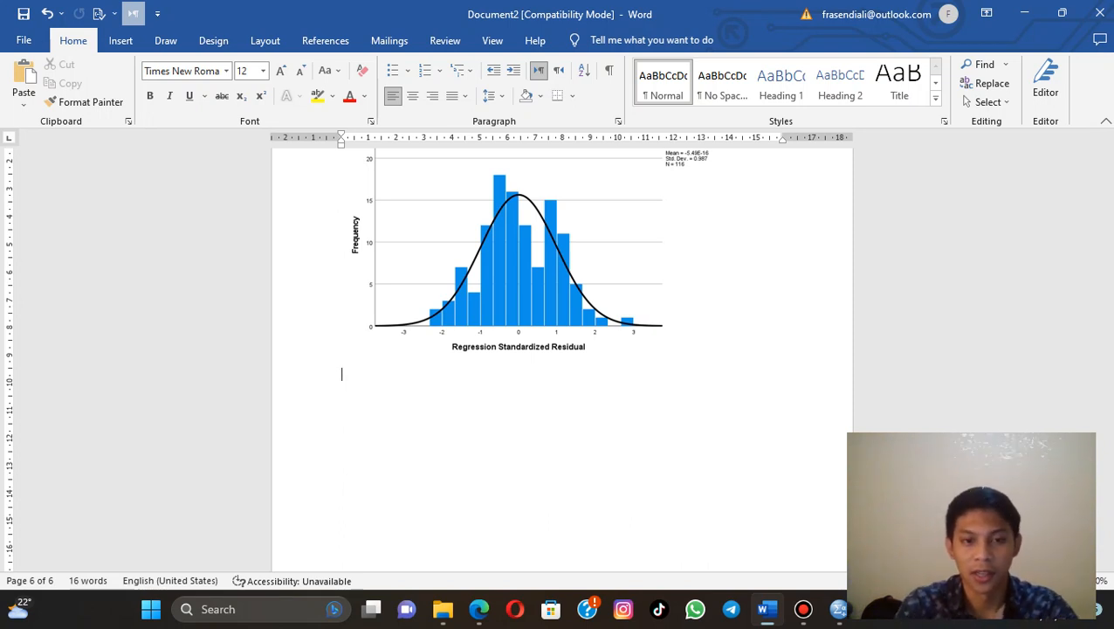
# Switch to the SPSS output and copy the Normal P-P Plot of Regression Standardized Residual as an image
pyautogui.moveTo(839, 609)
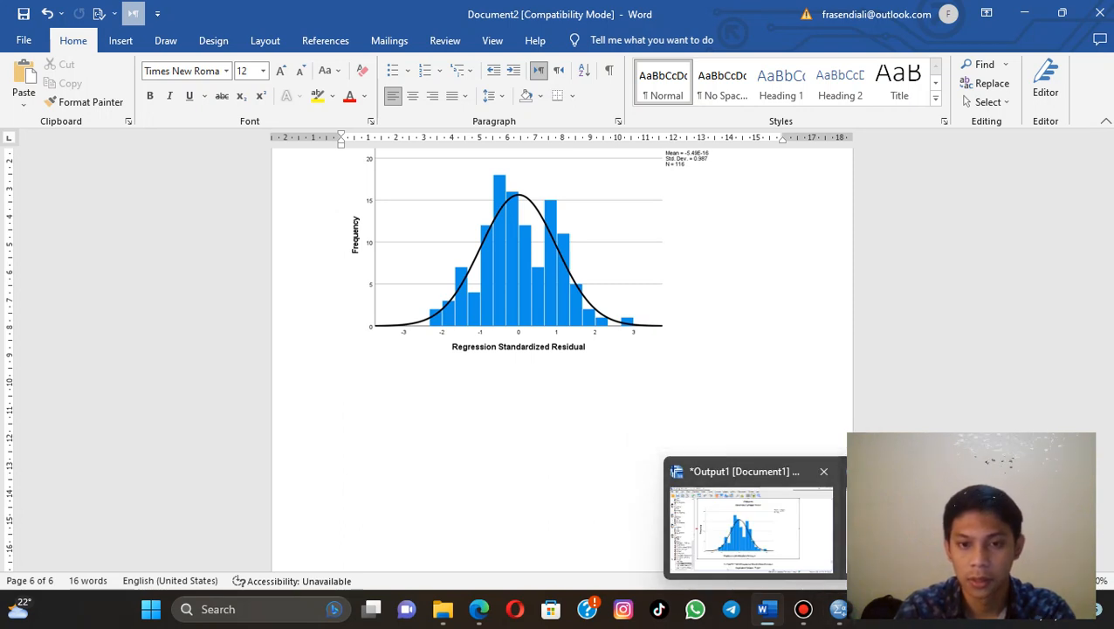
pyautogui.click(751, 528)
pyautogui.scroll(-3, 537, 323)
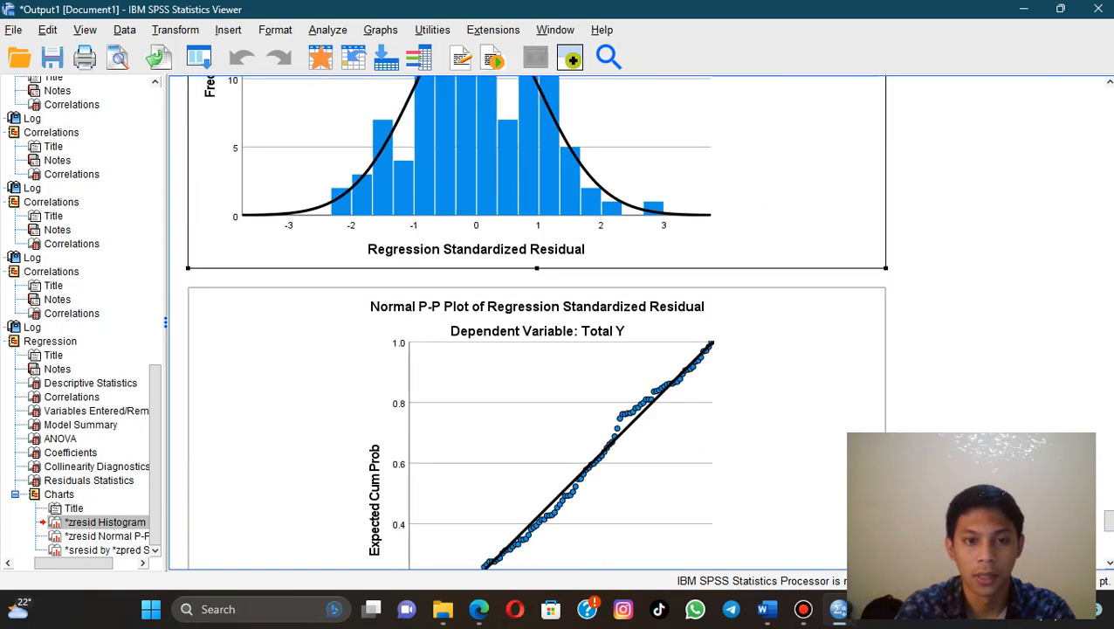
pyautogui.scroll(-2, 537, 323)
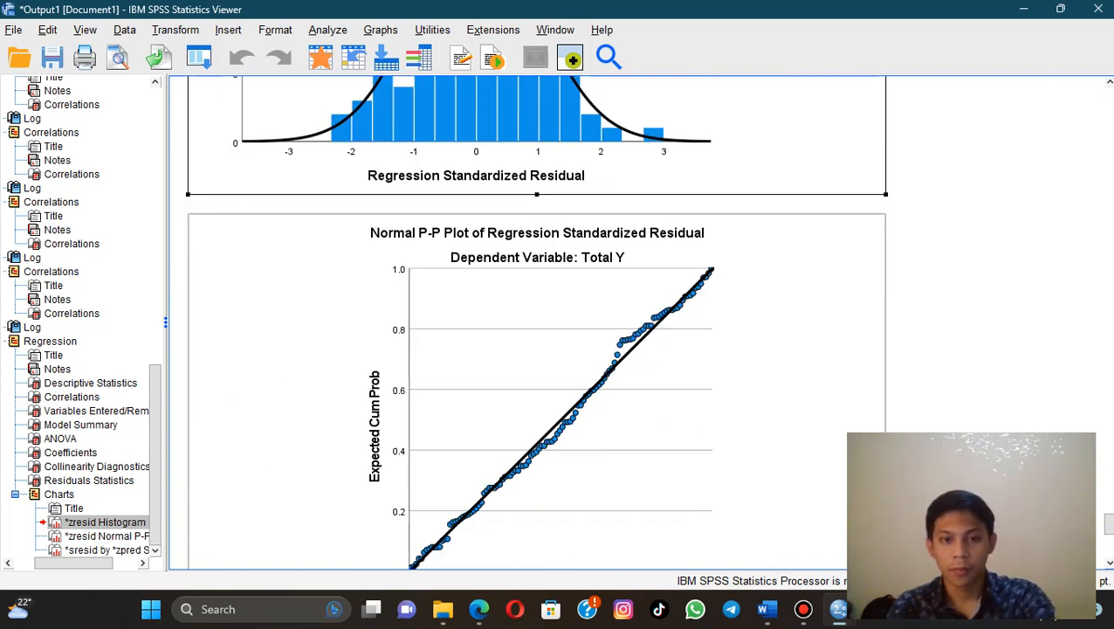
pyautogui.scroll(-1, 537, 323)
pyautogui.click(537, 345)
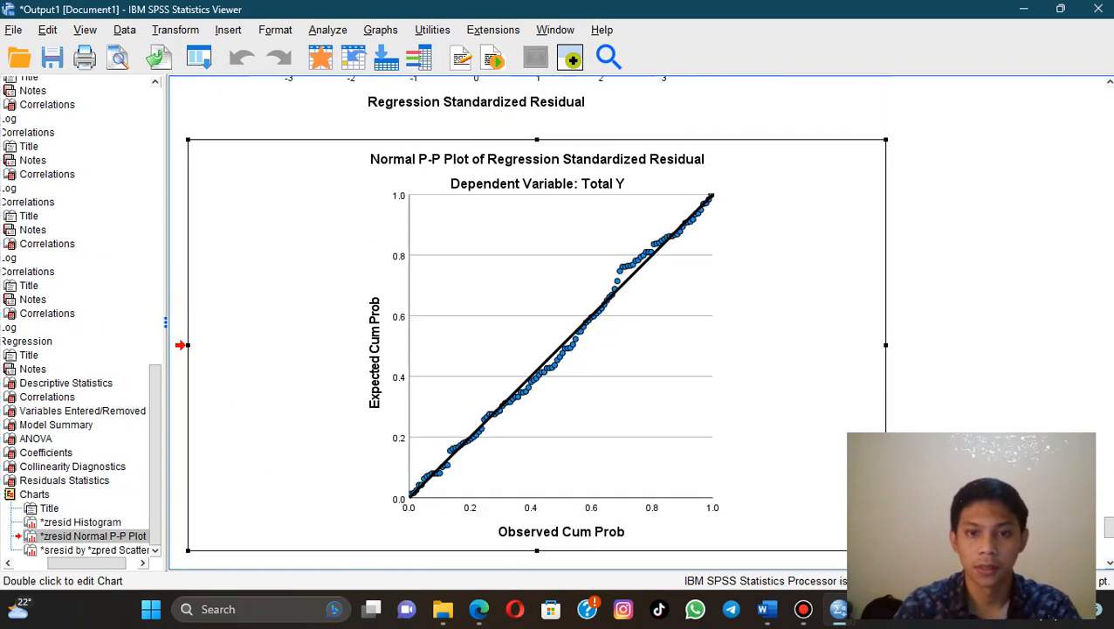
pyautogui.rightClick(722, 389)
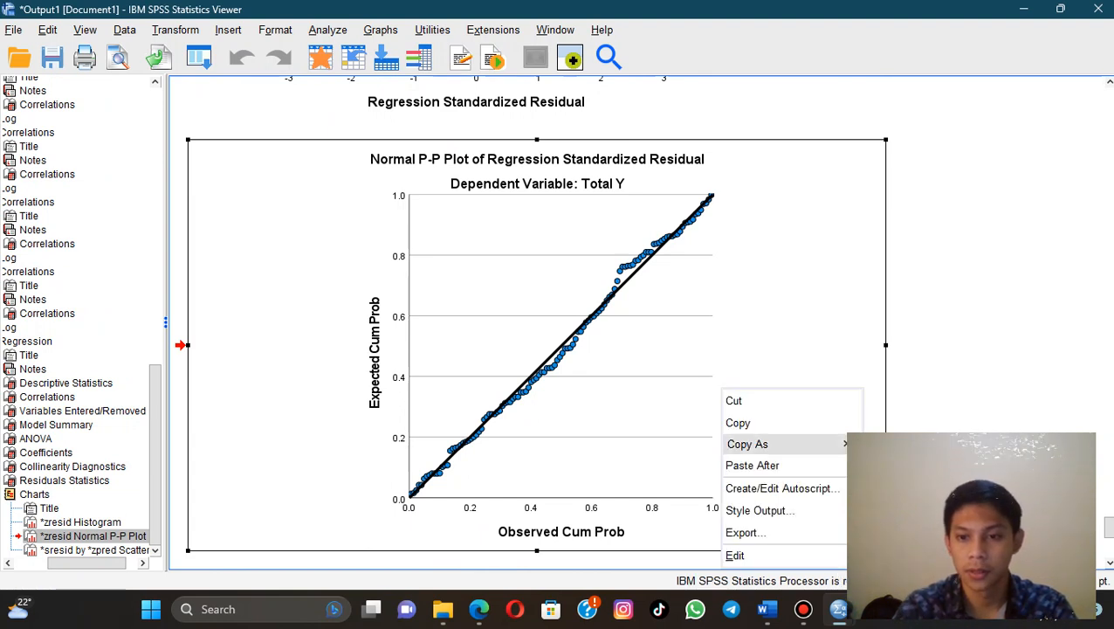
pyautogui.click(891, 466)
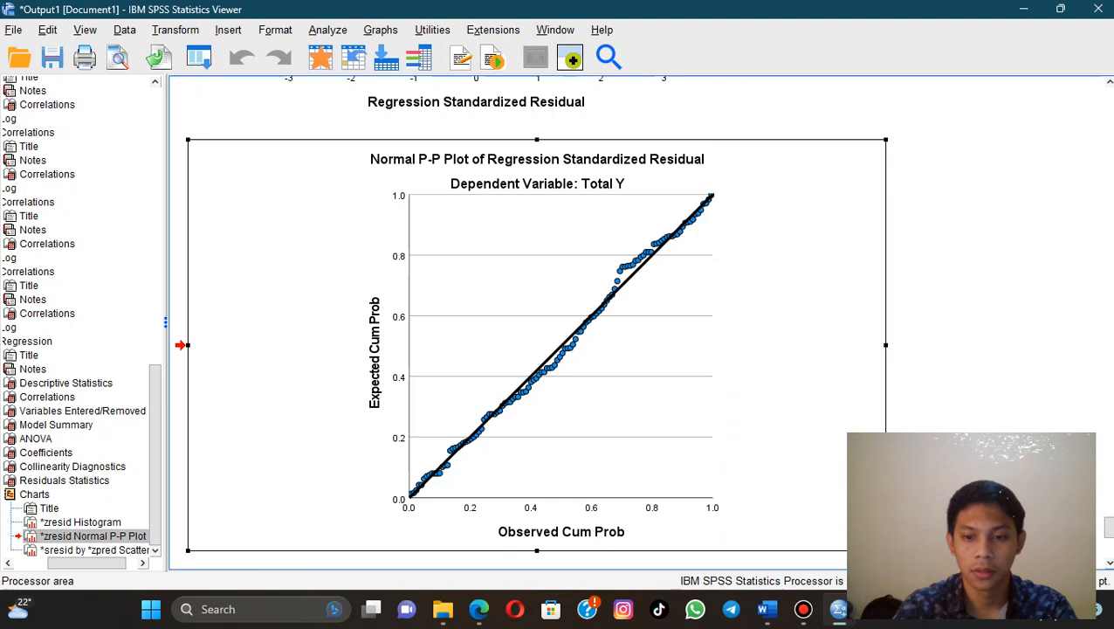
# Paste the copied P-P plot below the histogram in the Word document Document2 and place the cursor beneath it
pyautogui.moveTo(768, 610)
pyautogui.click(764, 519)
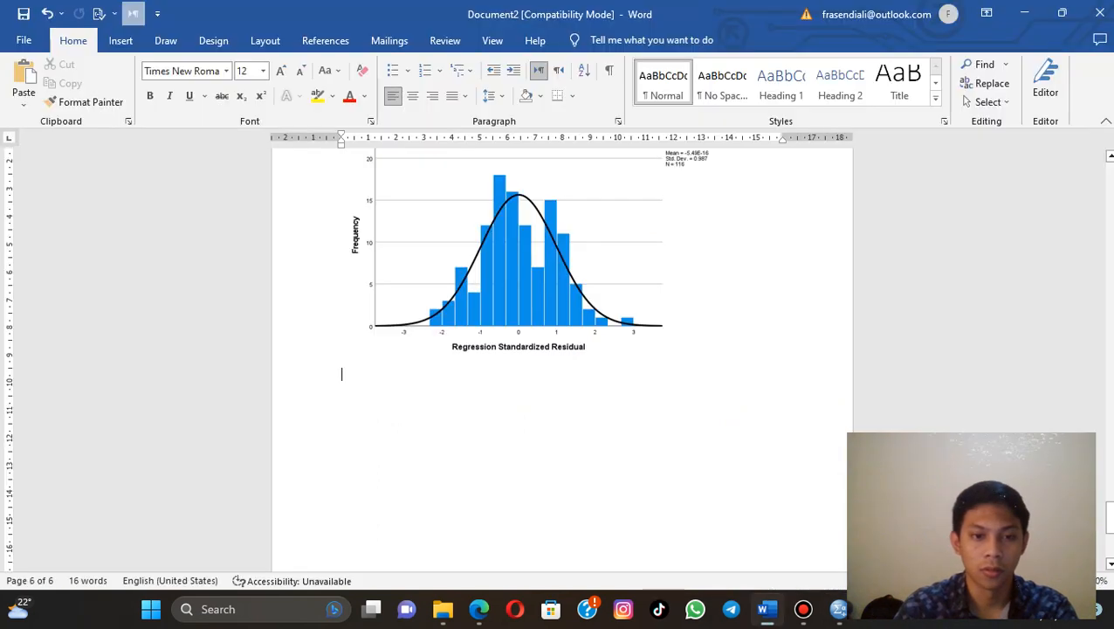
pyautogui.rightClick(342, 317)
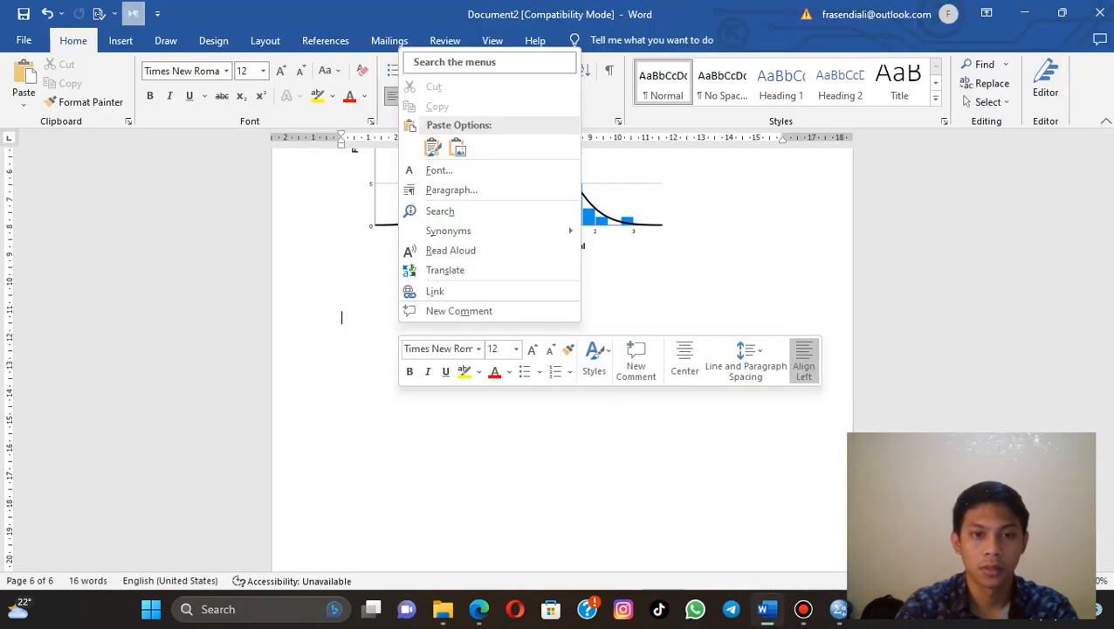
pyautogui.click(432, 148)
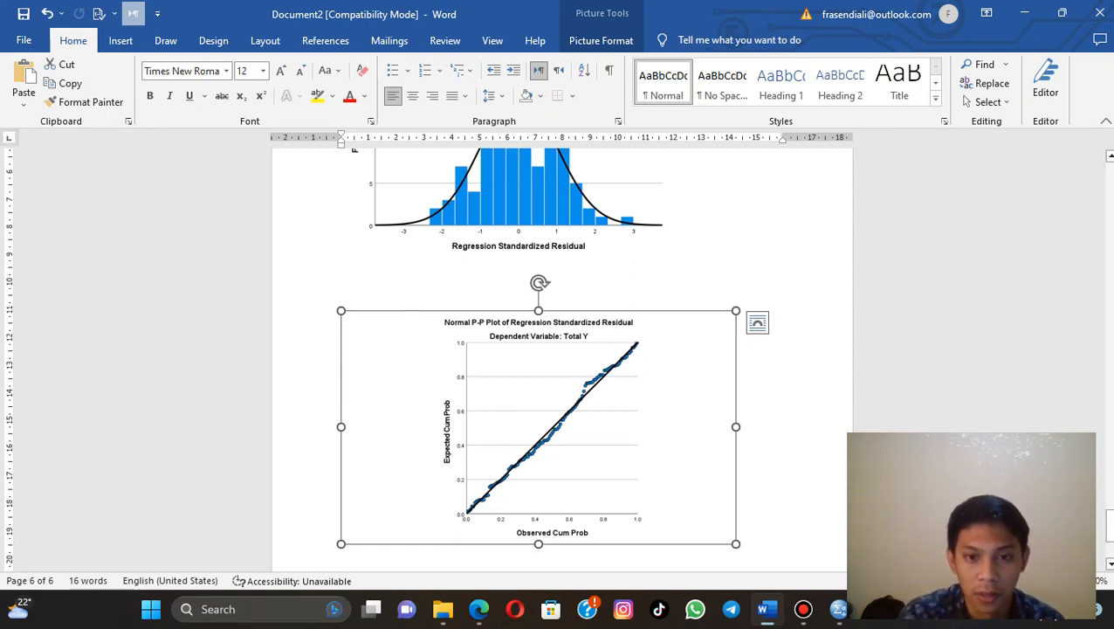
pyautogui.scroll(-3, 538, 358)
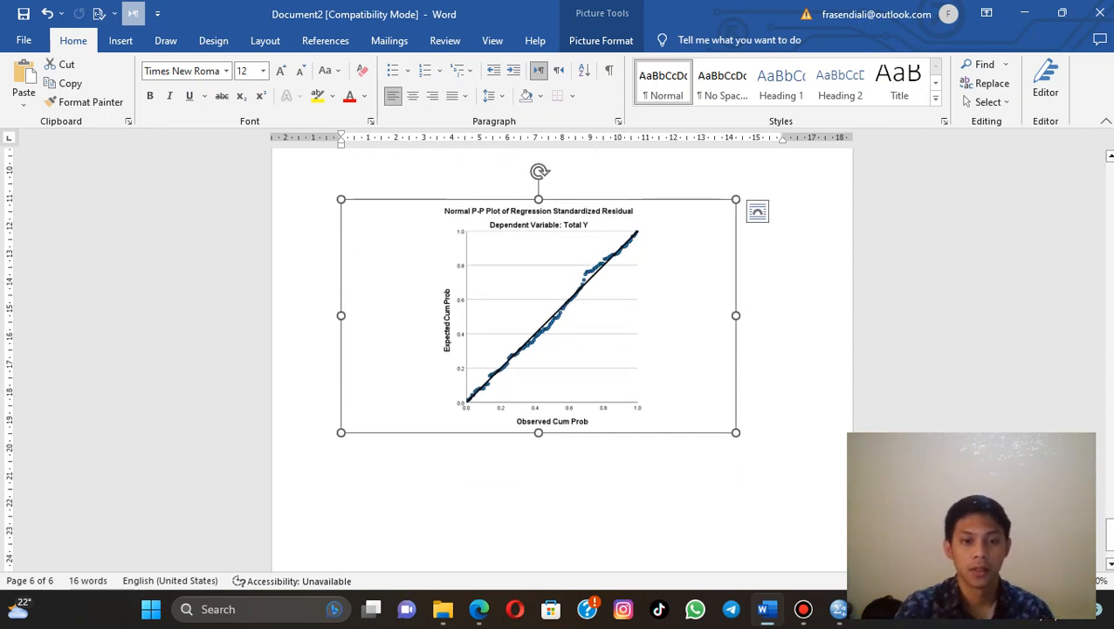
pyautogui.click(341, 493)
pyautogui.scroll(-1, 341, 463)
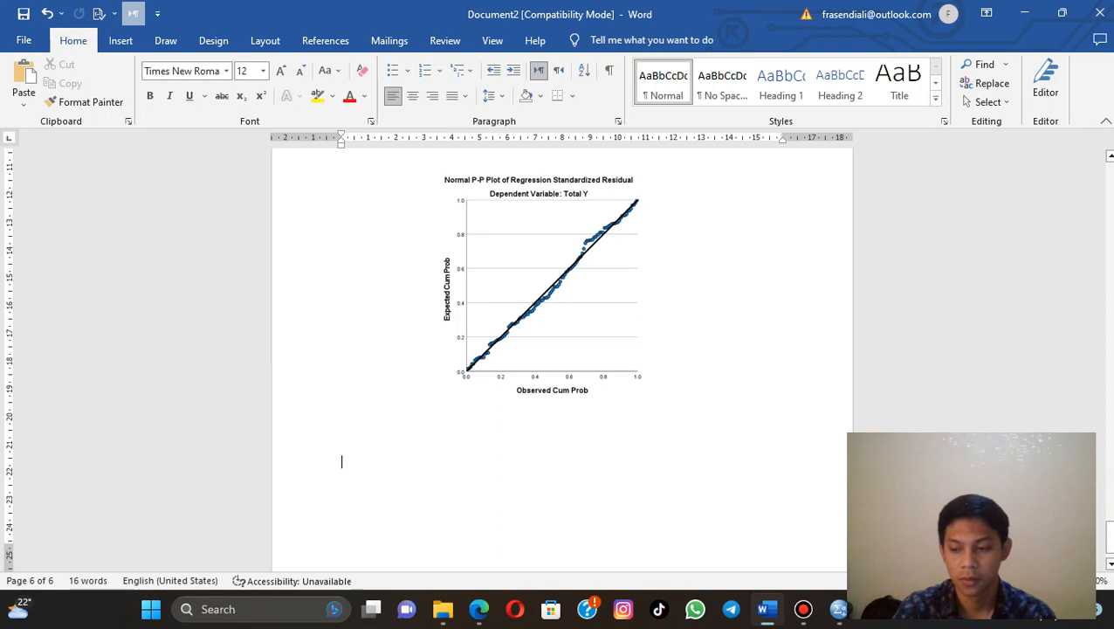
pyautogui.scroll(-1, 342, 451)
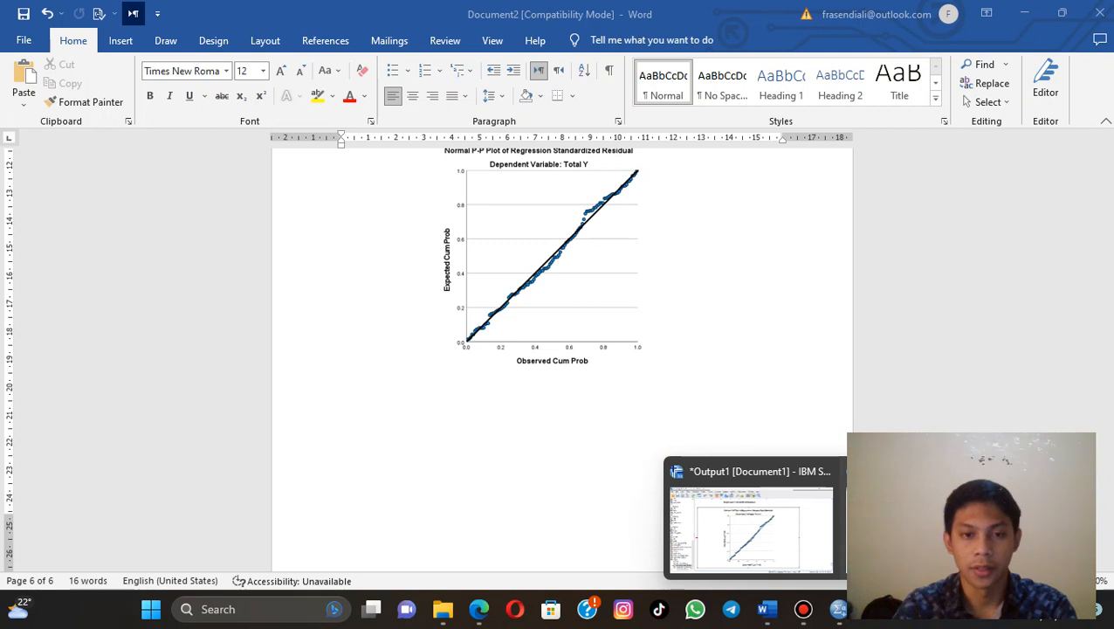
# Switch to the SPSS Data Editor and open the legacy nonparametric 1-Sample K-S test
pyautogui.click(839, 608)
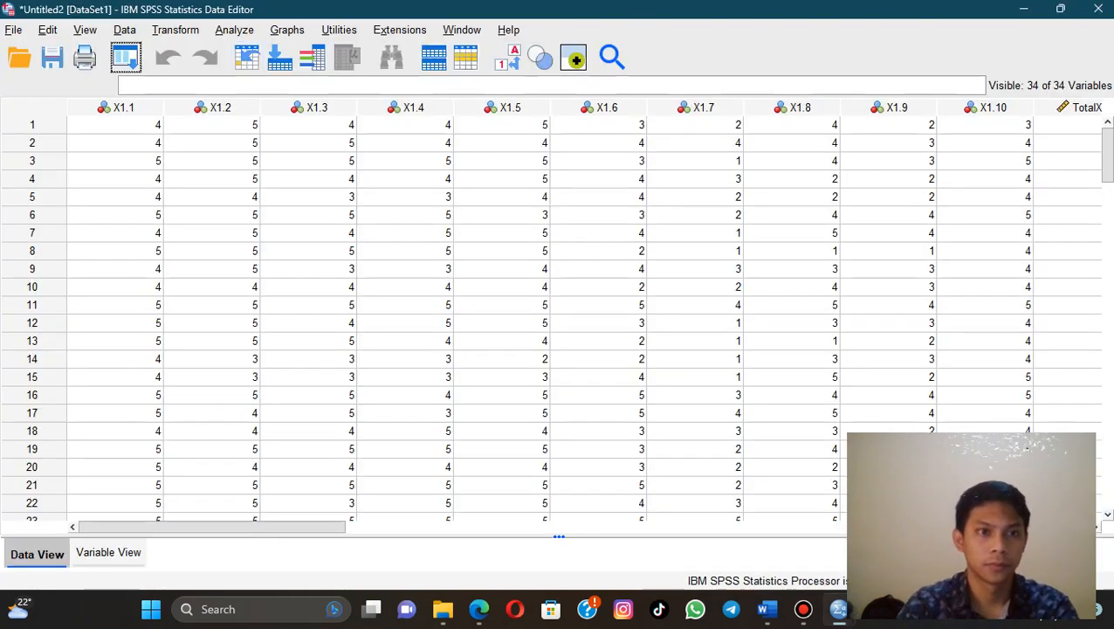
pyautogui.click(234, 30)
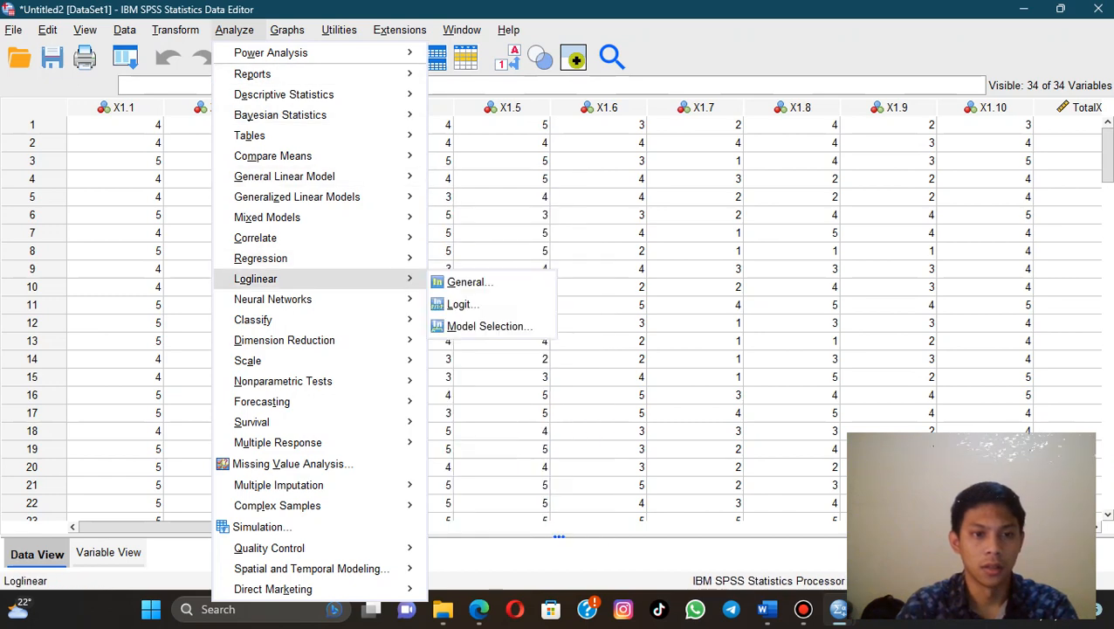
pyautogui.moveTo(262, 257)
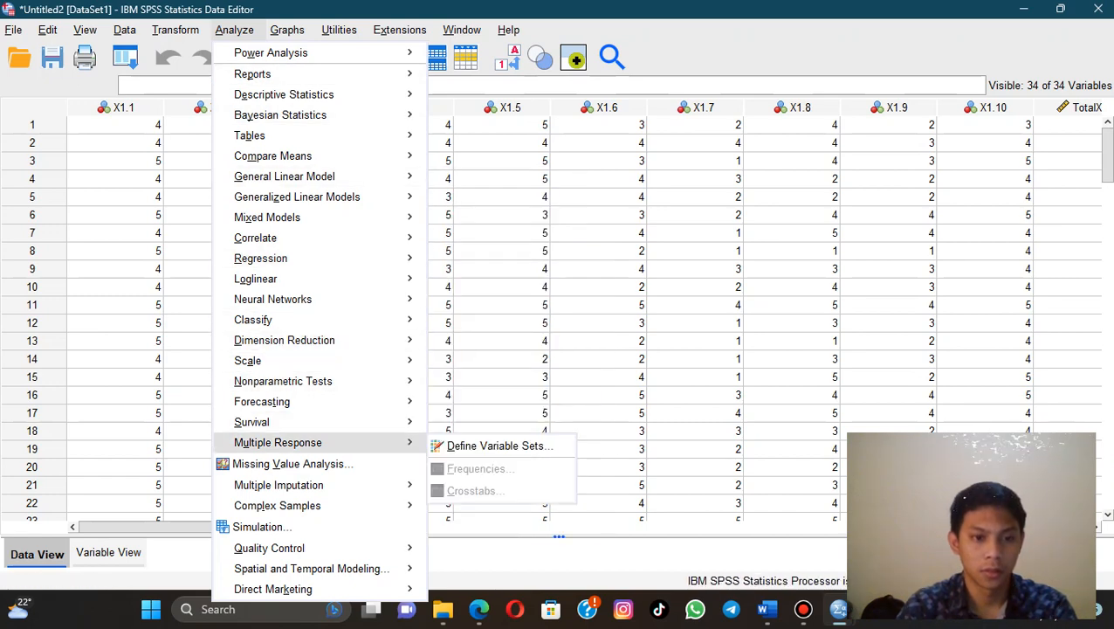
pyautogui.moveTo(283, 380)
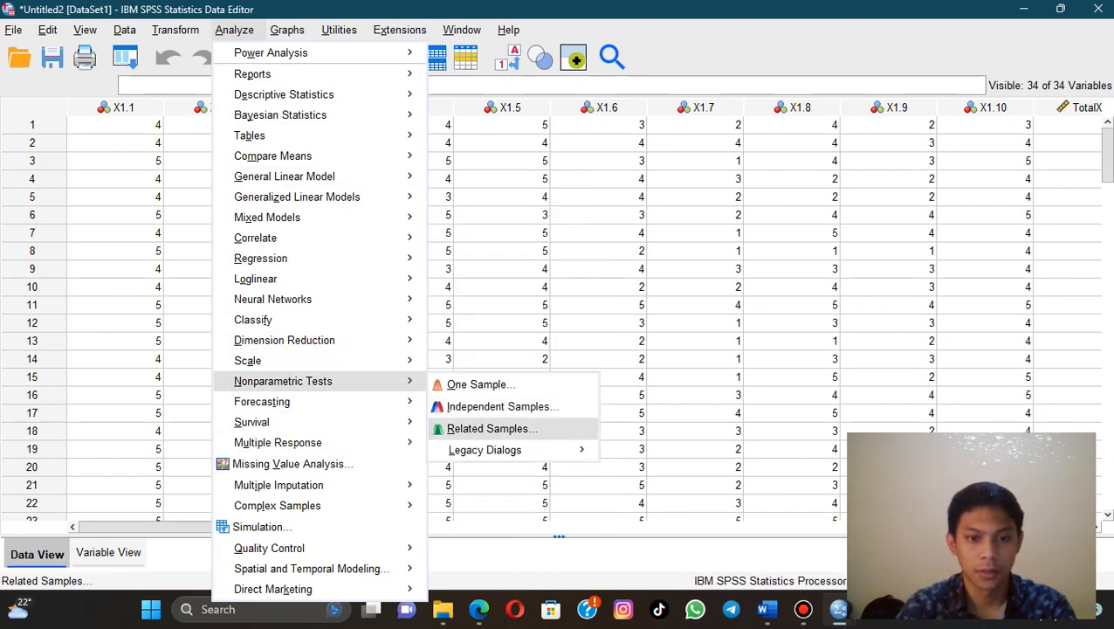
pyautogui.moveTo(485, 450)
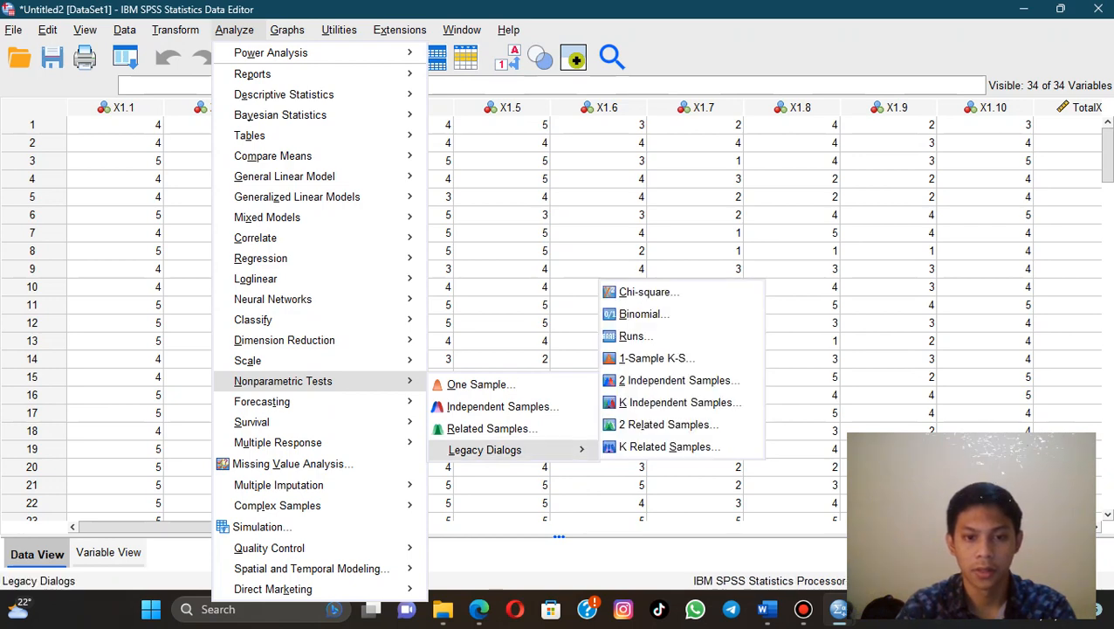
pyautogui.click(657, 358)
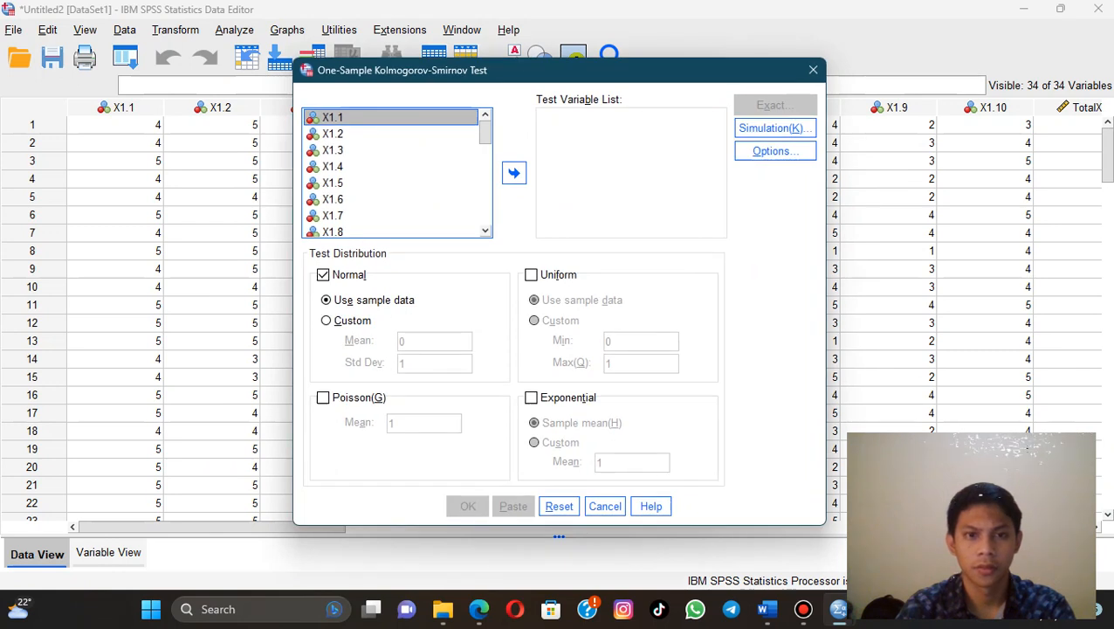
# Run the Kolmogorov-Smirnov test on Unstandardized Residual [RES_1] with the Normal test distribution
pyautogui.scroll(-10, 397, 174)
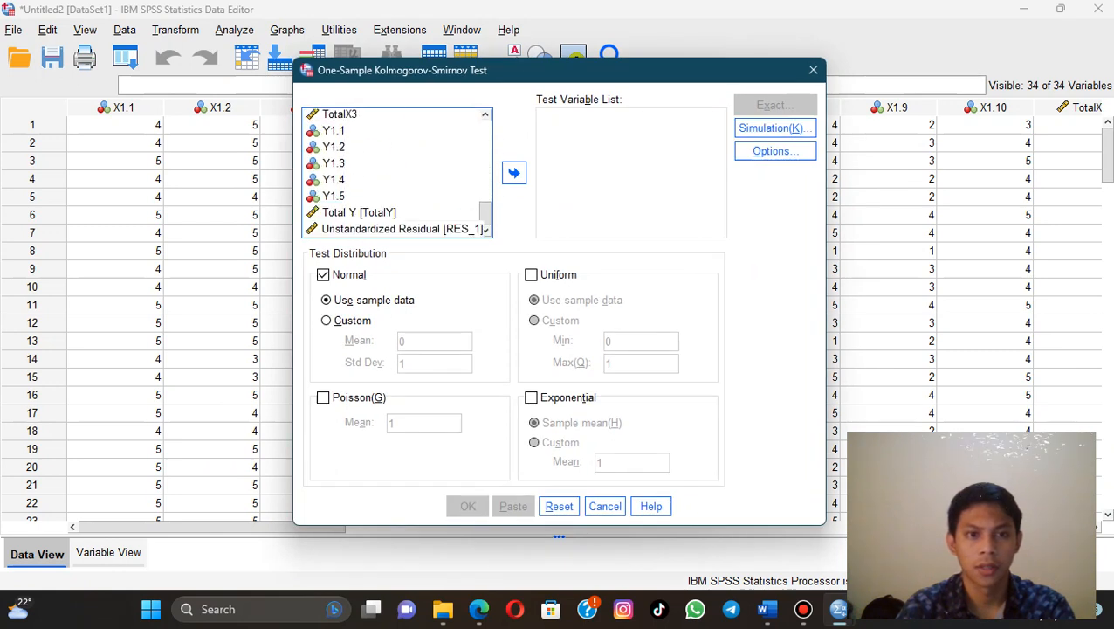
pyautogui.click(397, 229)
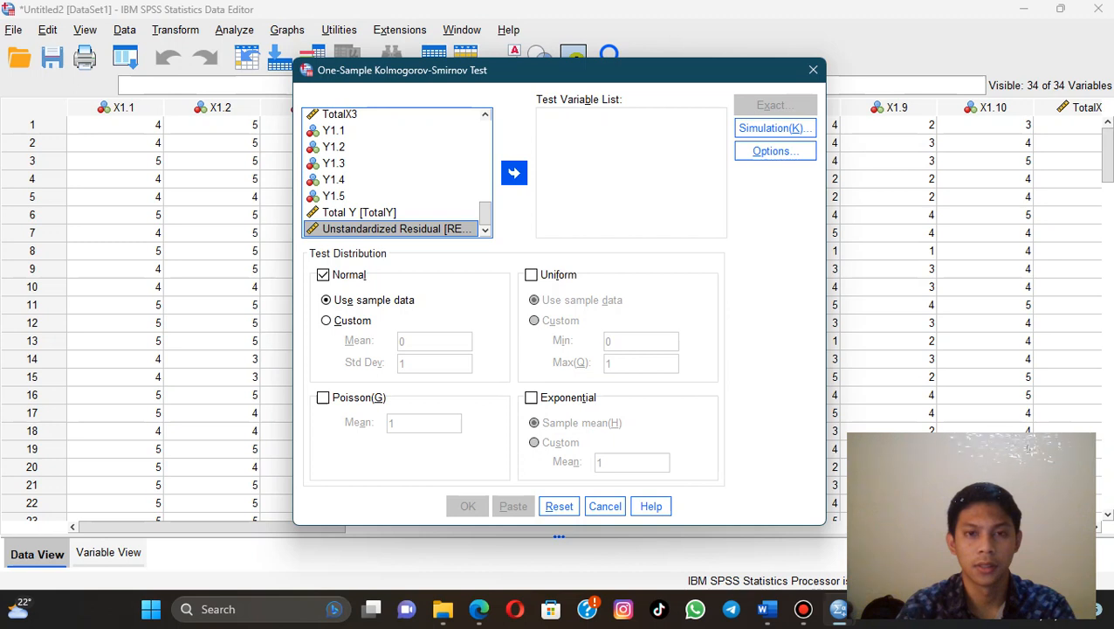
pyautogui.click(514, 172)
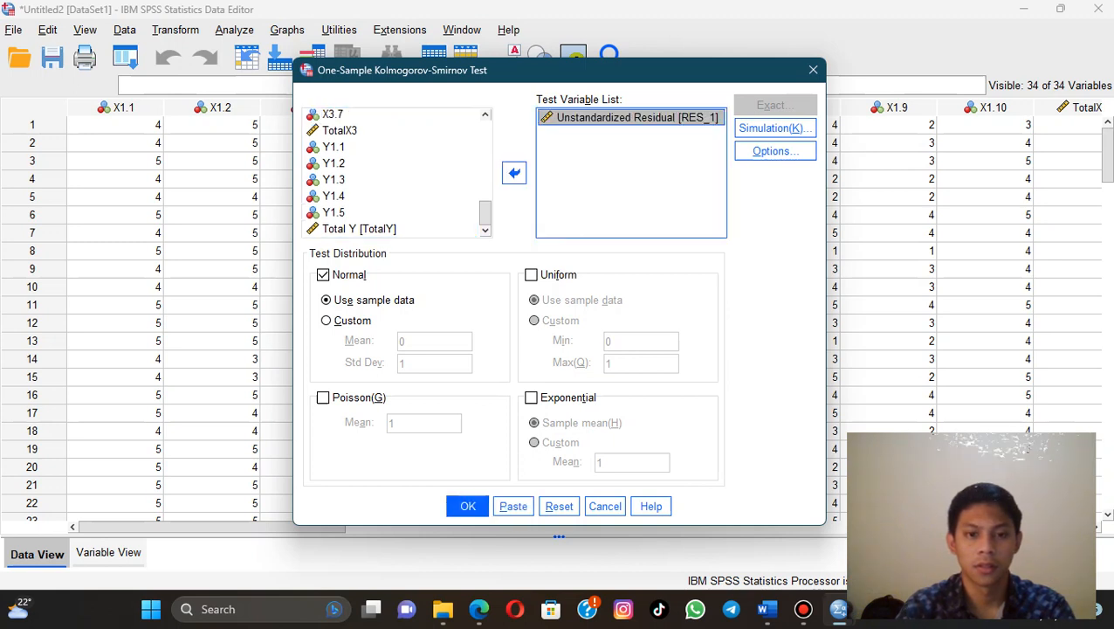
pyautogui.click(468, 506)
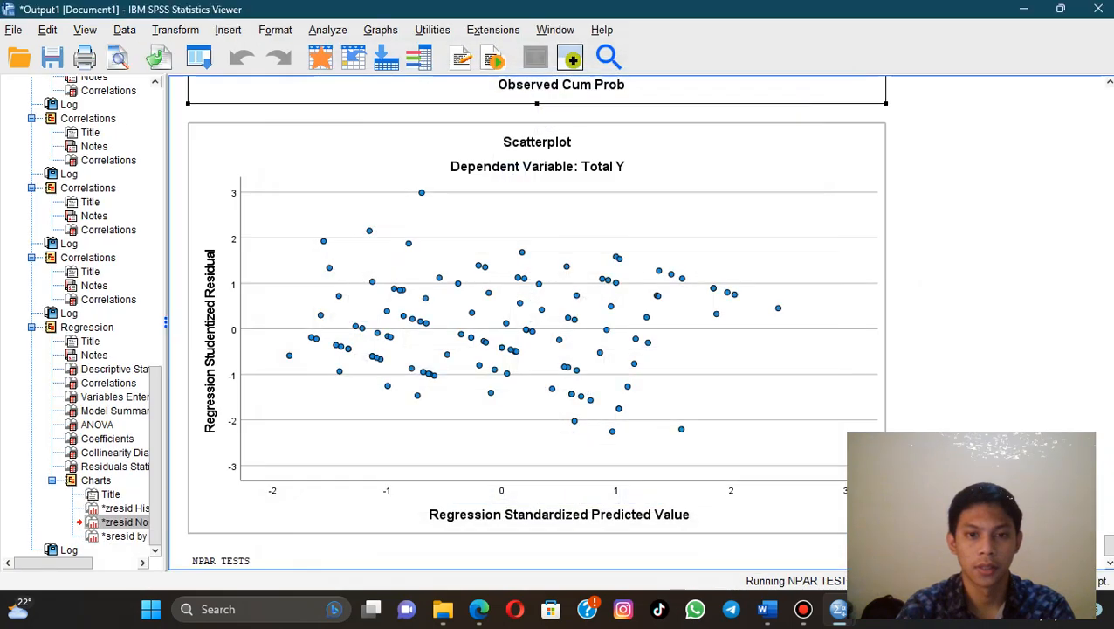
pyautogui.click(469, 506)
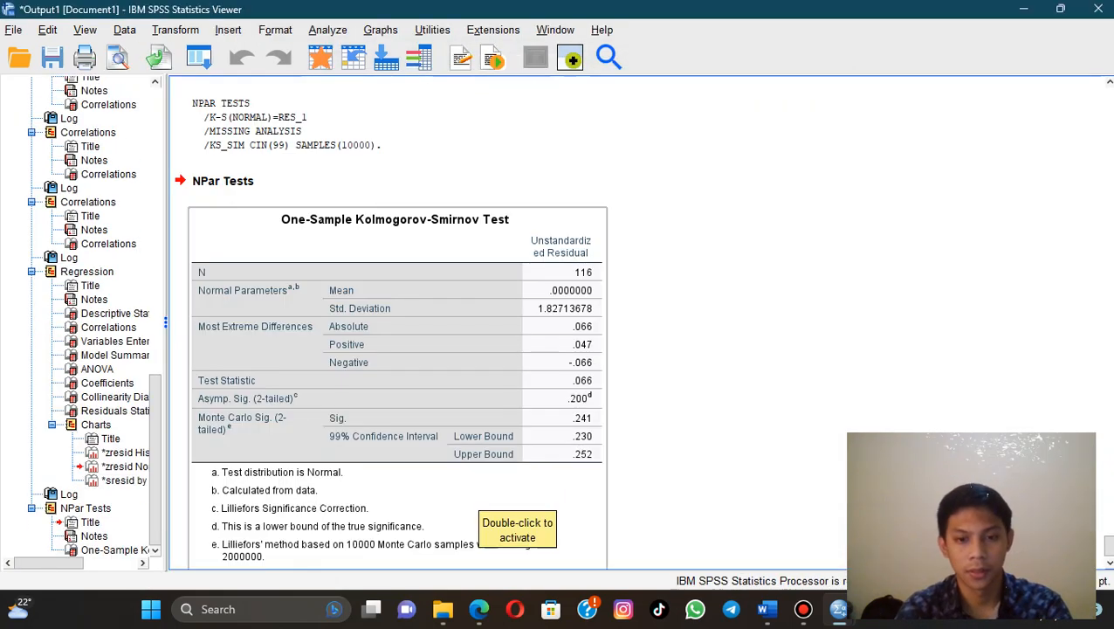
# Copy the One-Sample Kolmogorov-Smirnov Test table from the output as an image
pyautogui.scroll(-1, 642, 324)
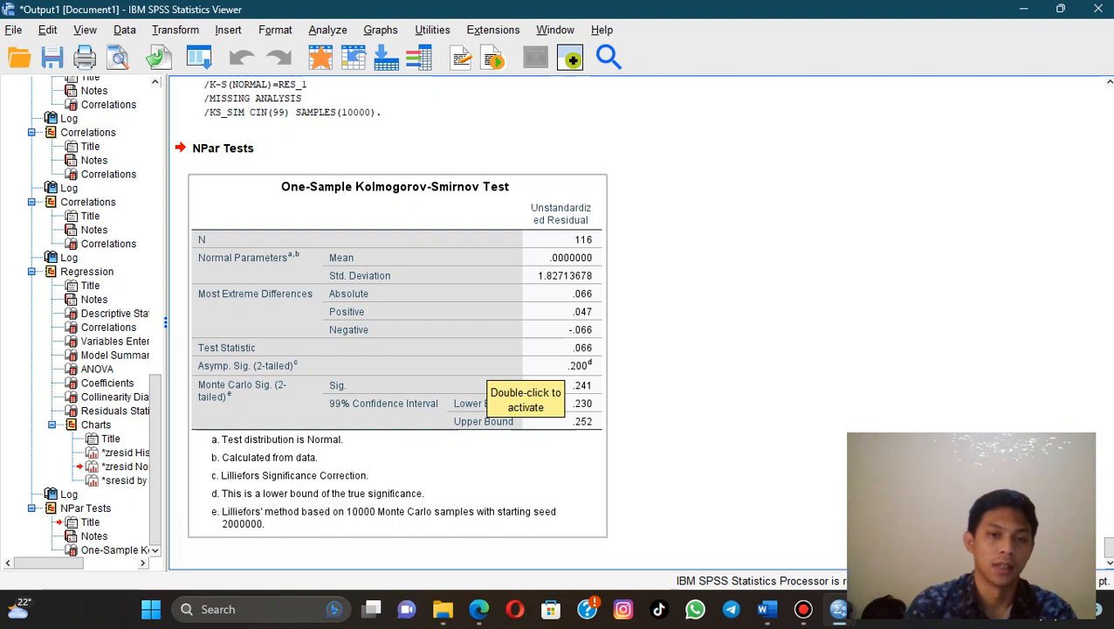
pyautogui.rightClick(528, 212)
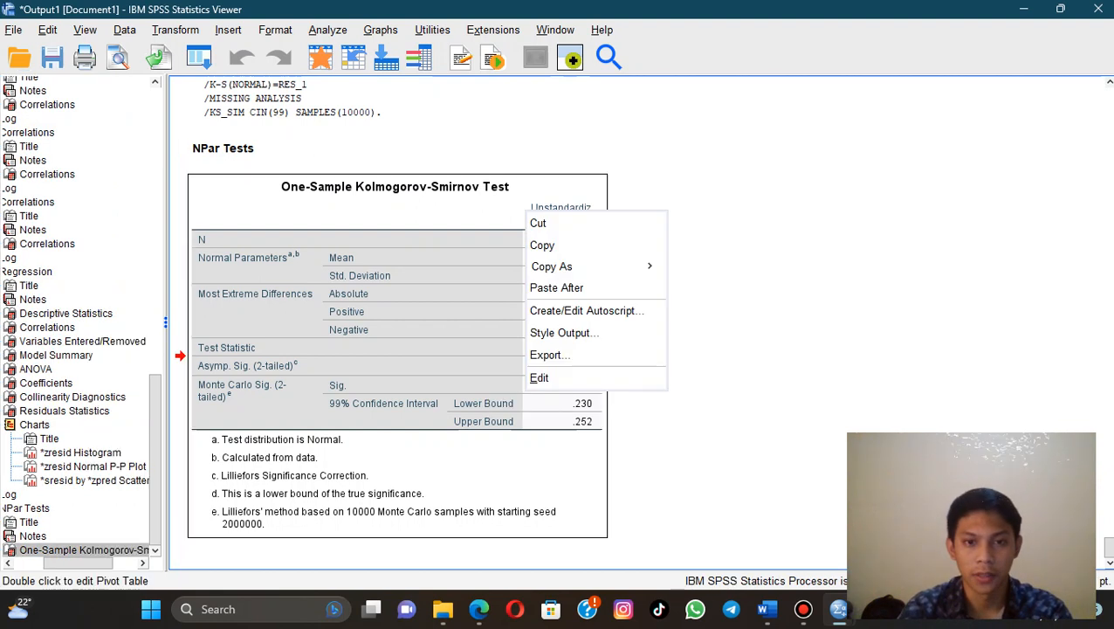
pyautogui.moveTo(559, 266)
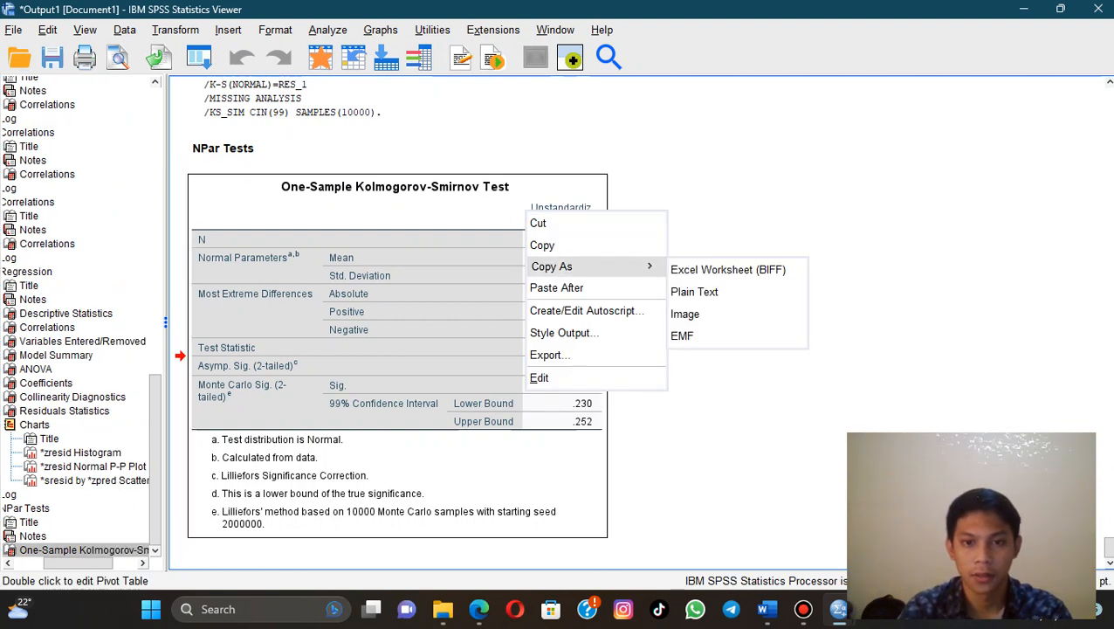
pyautogui.click(690, 313)
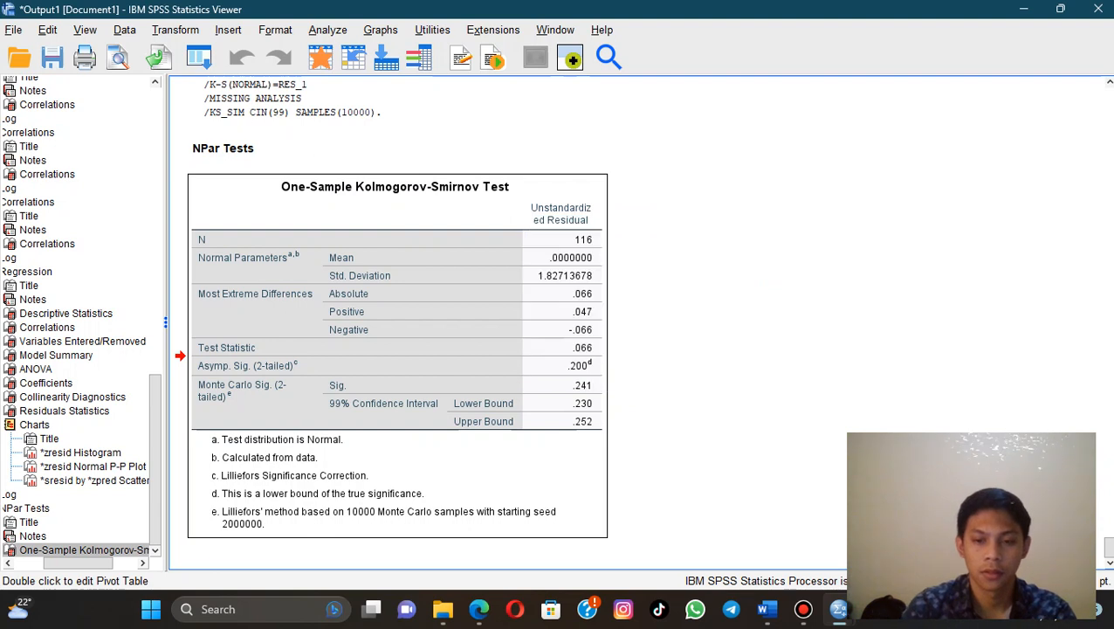
# Switch to the Word document Document2 and add the line "UJI KS" below the P-P plot
pyautogui.click(766, 608)
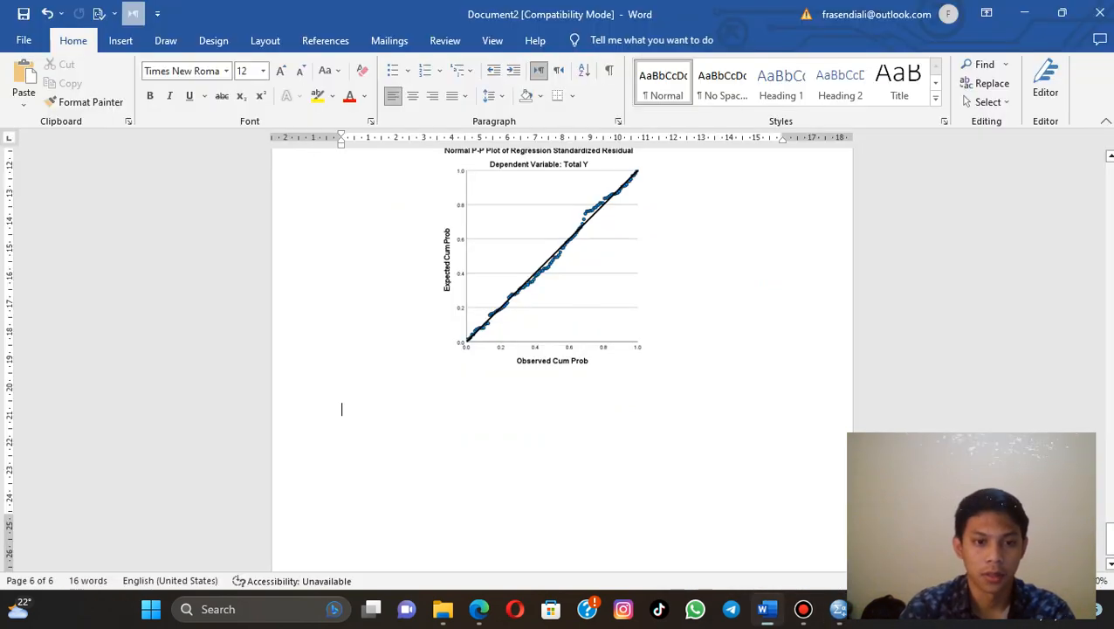
pyautogui.write('UJI KS')
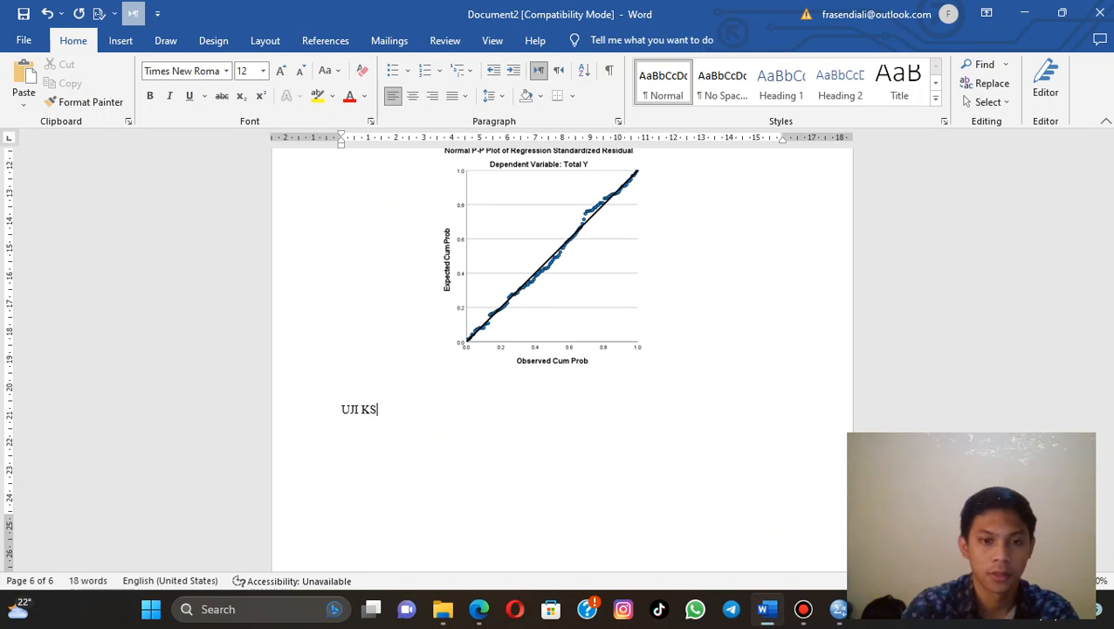
pyautogui.scroll(-1, 559, 358)
pyautogui.press('Return')
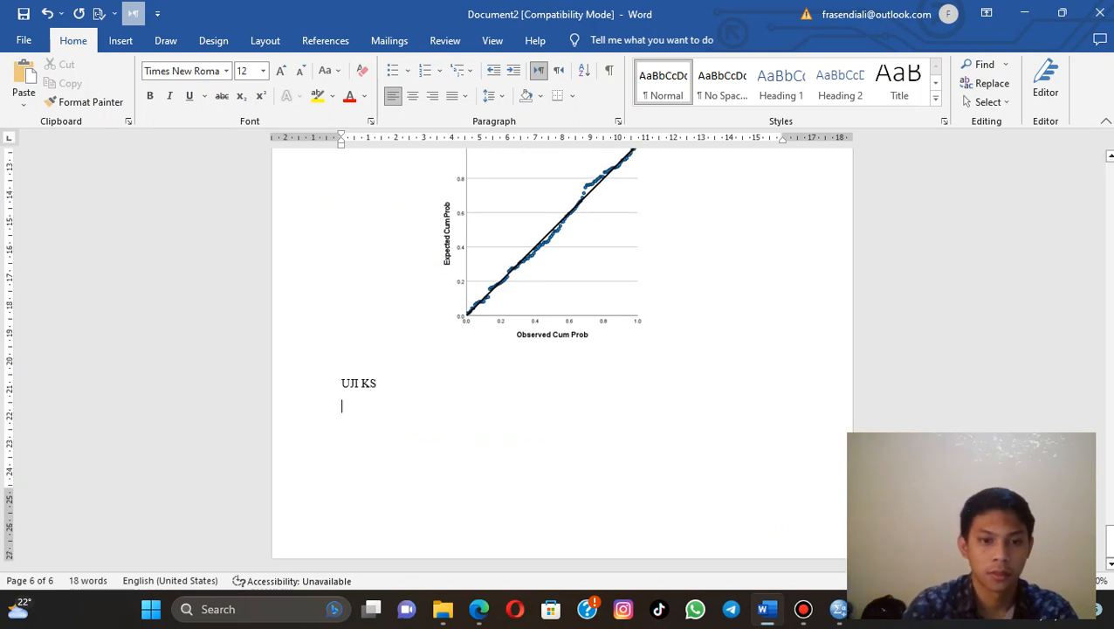
# Paste the copied Kolmogorov-Smirnov table as a picture below the UJI KS line and place the cursor beneath it
pyautogui.rightClick(345, 408)
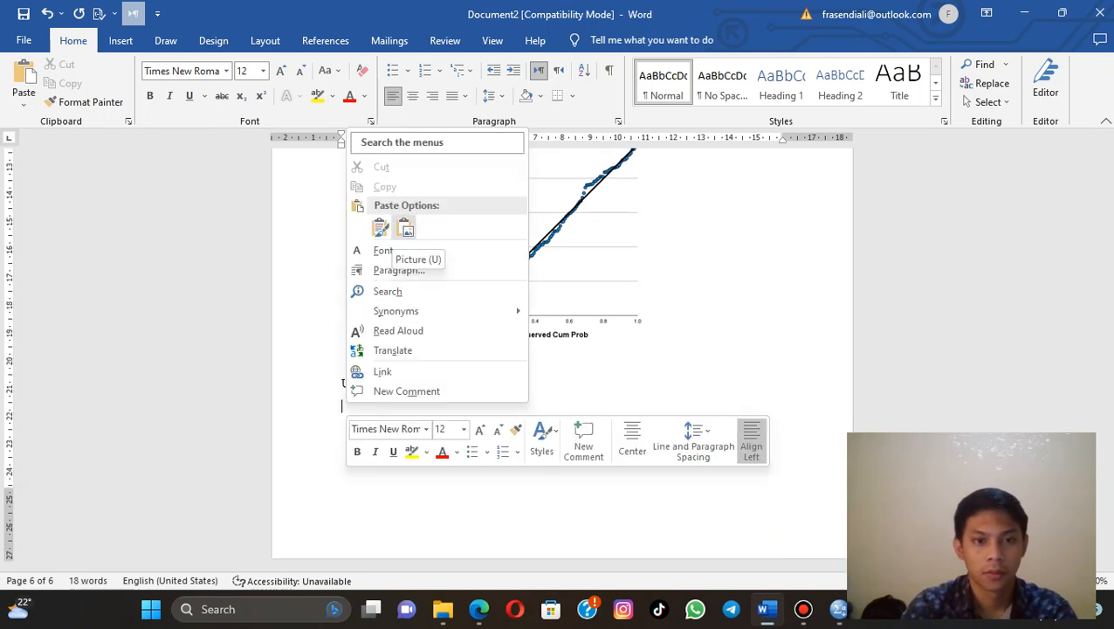
pyautogui.click(403, 226)
pyautogui.scroll(-10, 559, 358)
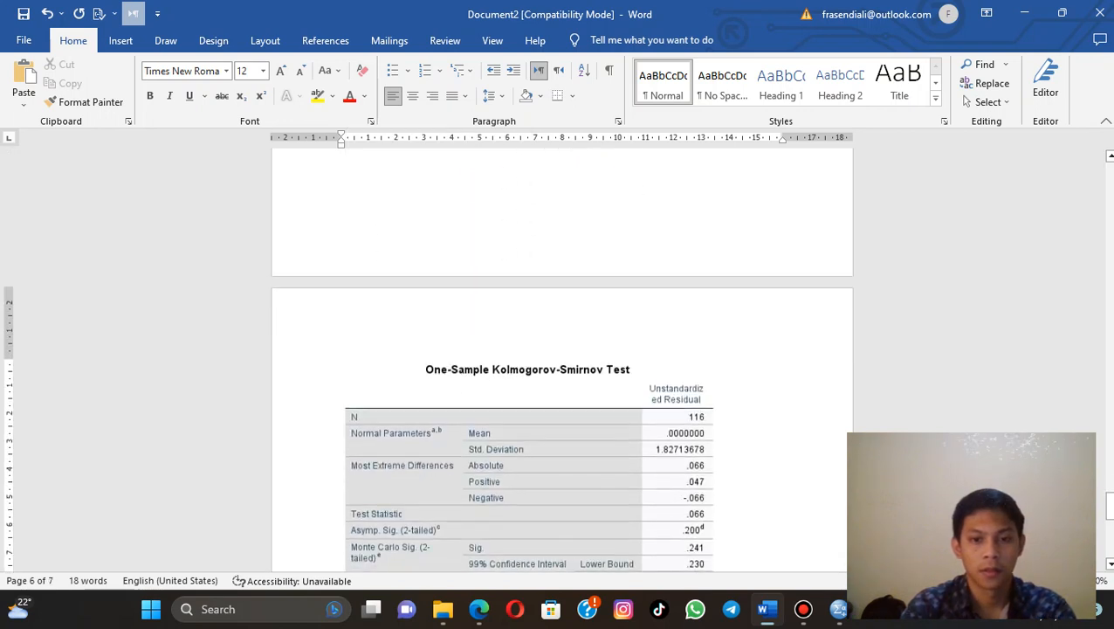
pyautogui.scroll(-2, 559, 358)
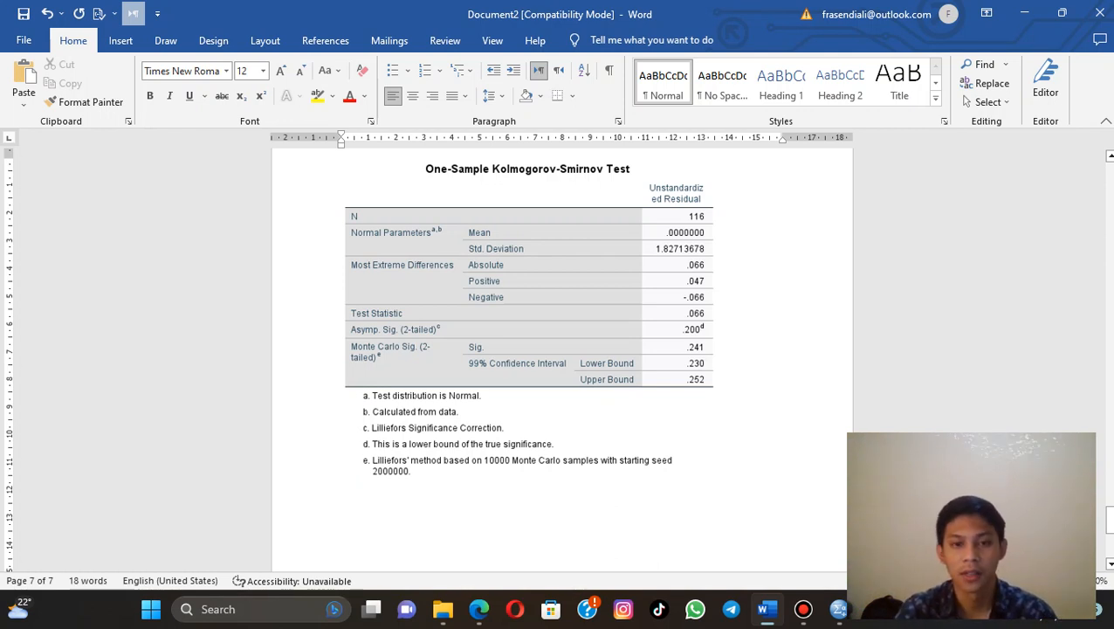
pyautogui.scroll(-2, 559, 358)
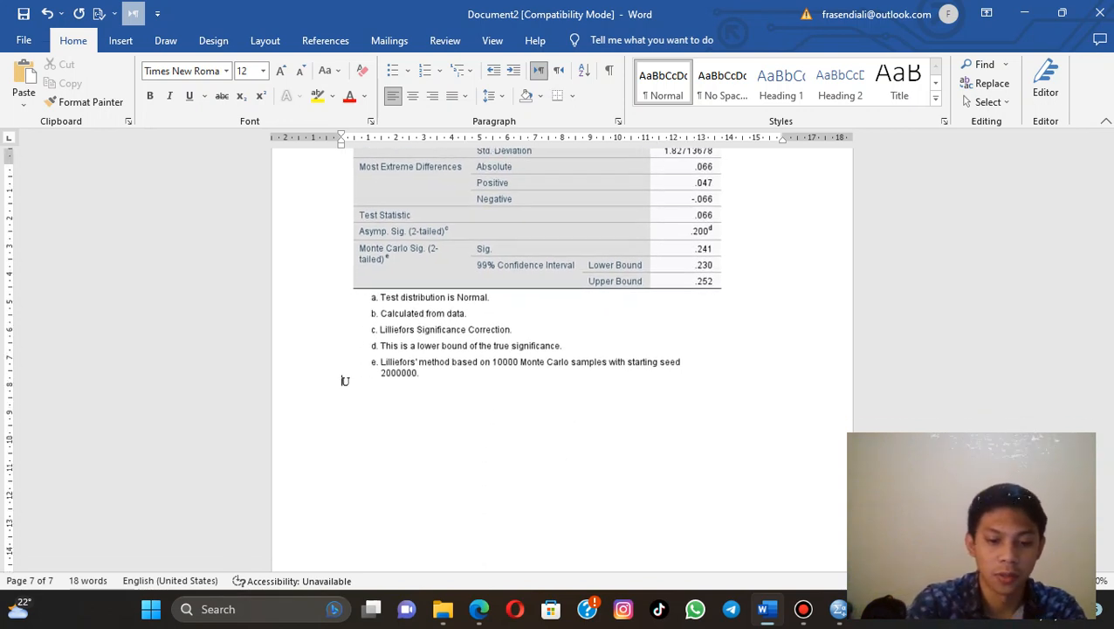
pyautogui.scroll(2, 346, 419)
pyautogui.click(349, 484)
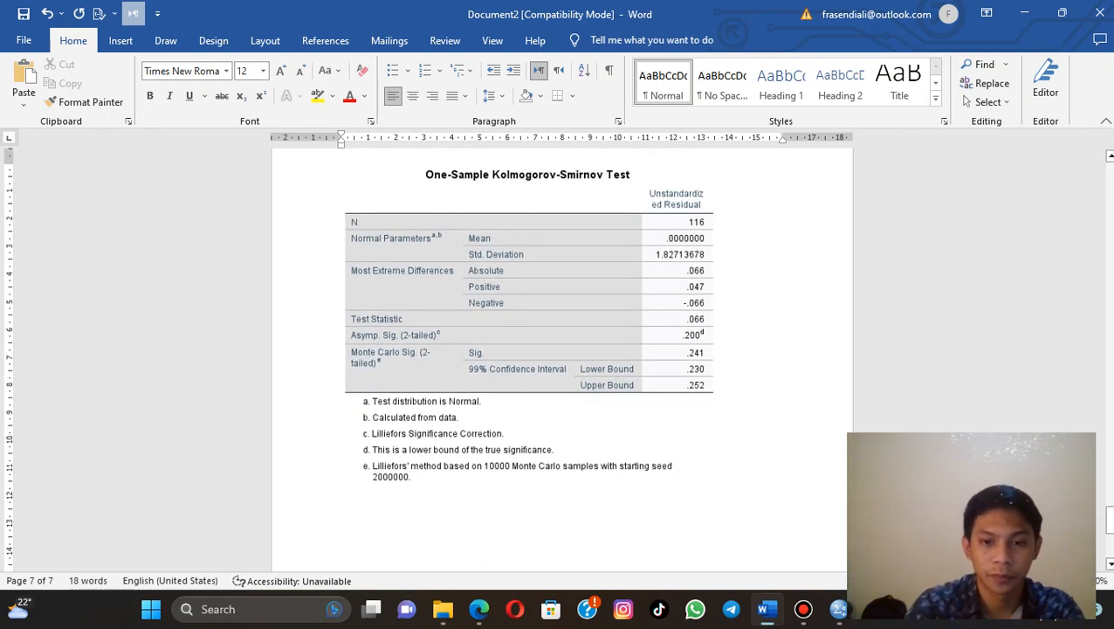
# Add the line "UJI MULTIKOLINERITS" below the Kolmogorov-Smirnov table picture
pyautogui.write('UJI')
pyautogui.press('BackSpace')
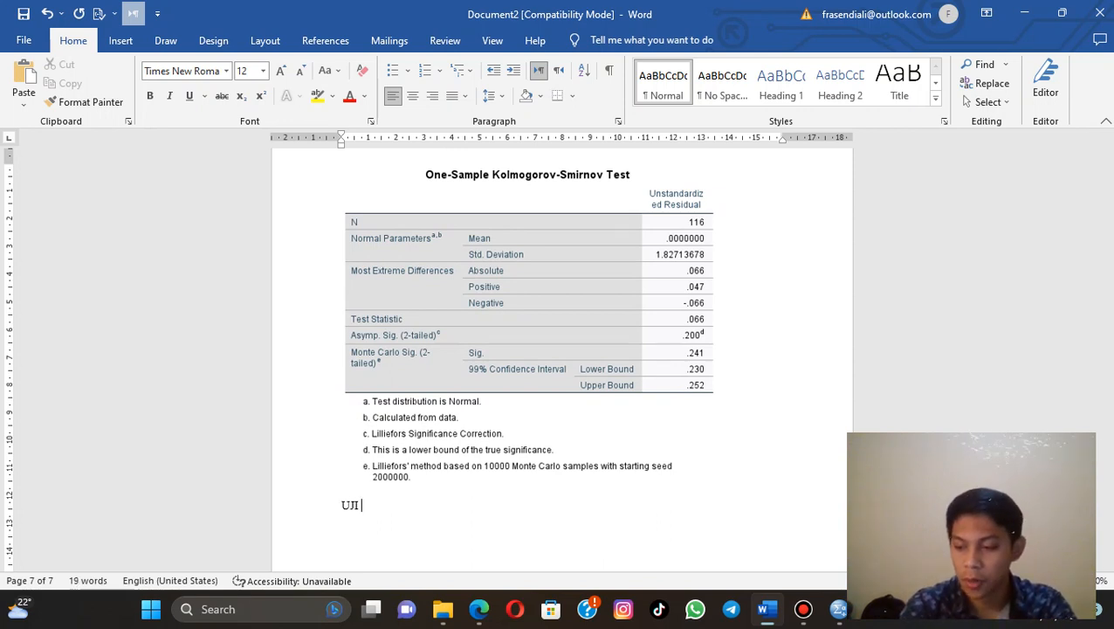
pyautogui.write('M')
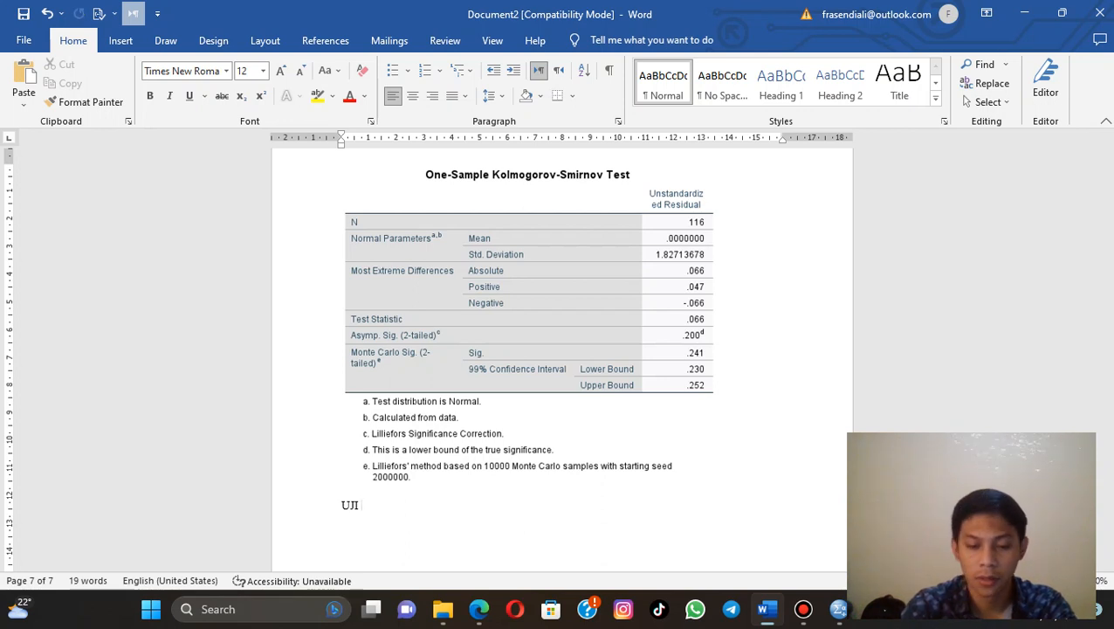
pyautogui.write('UL')
pyautogui.press('BackSpace')
pyautogui.press('BackSpace')
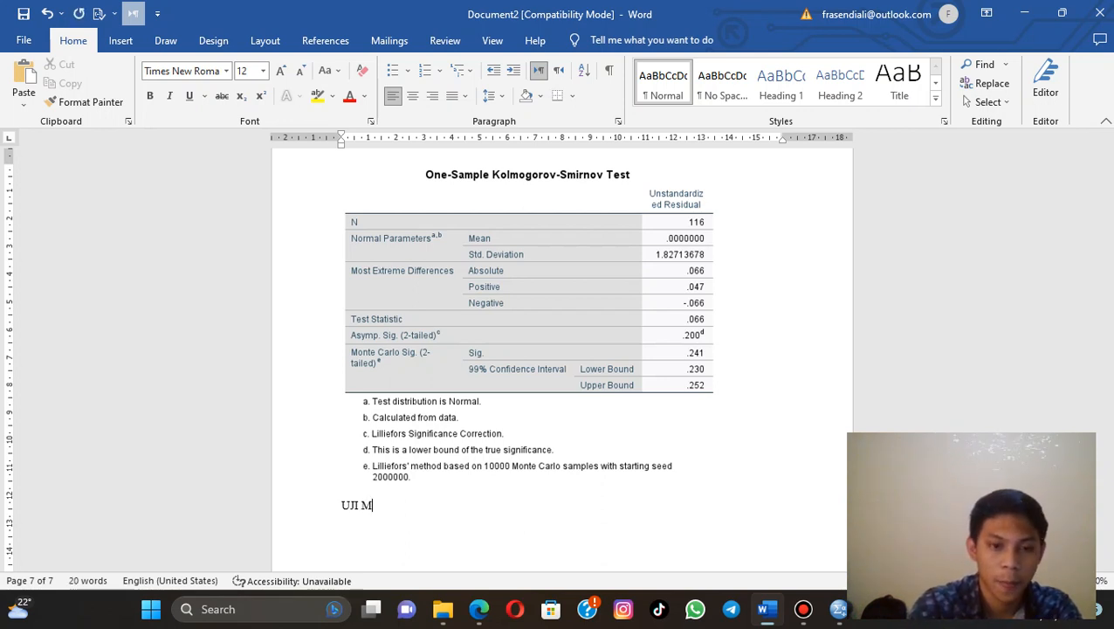
pyautogui.write('ULTIKU')
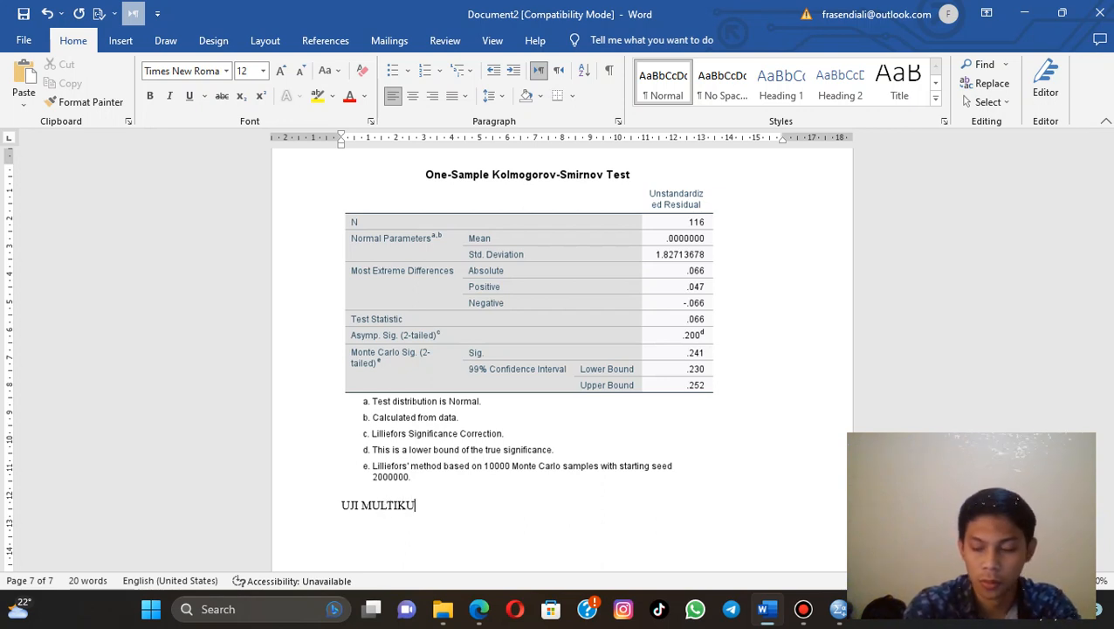
pyautogui.press('BackSpace')
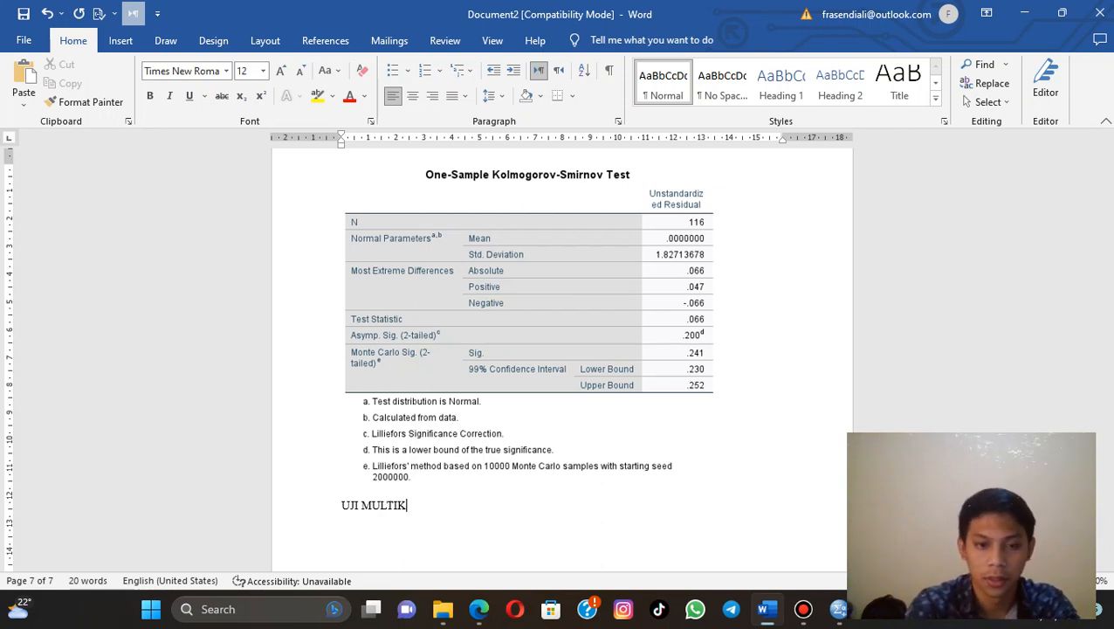
pyautogui.write('O')
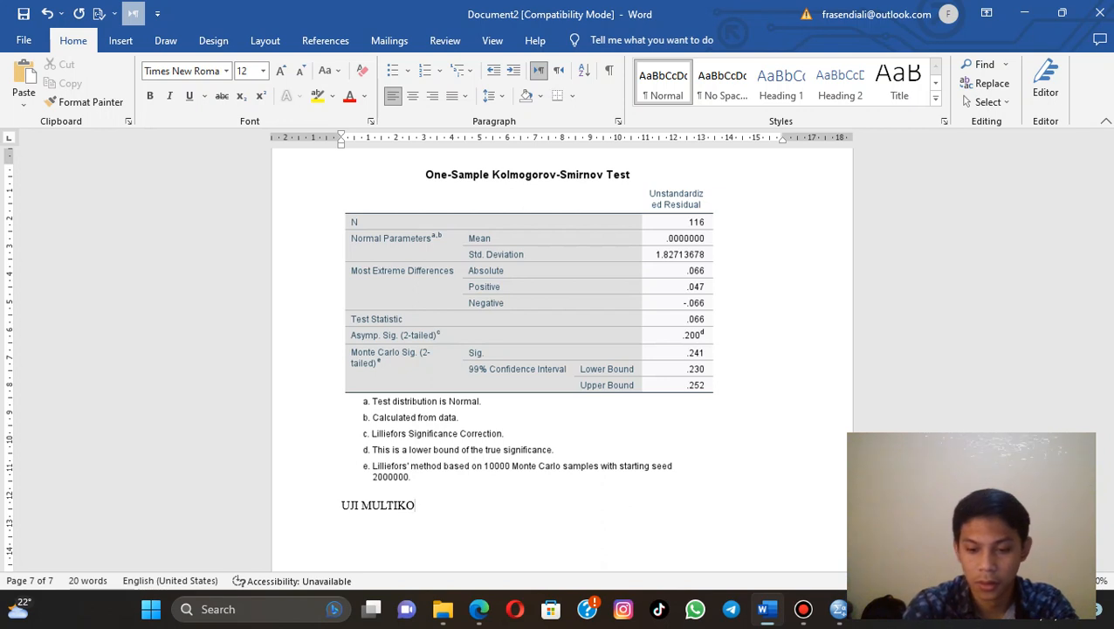
pyautogui.write('LINE')
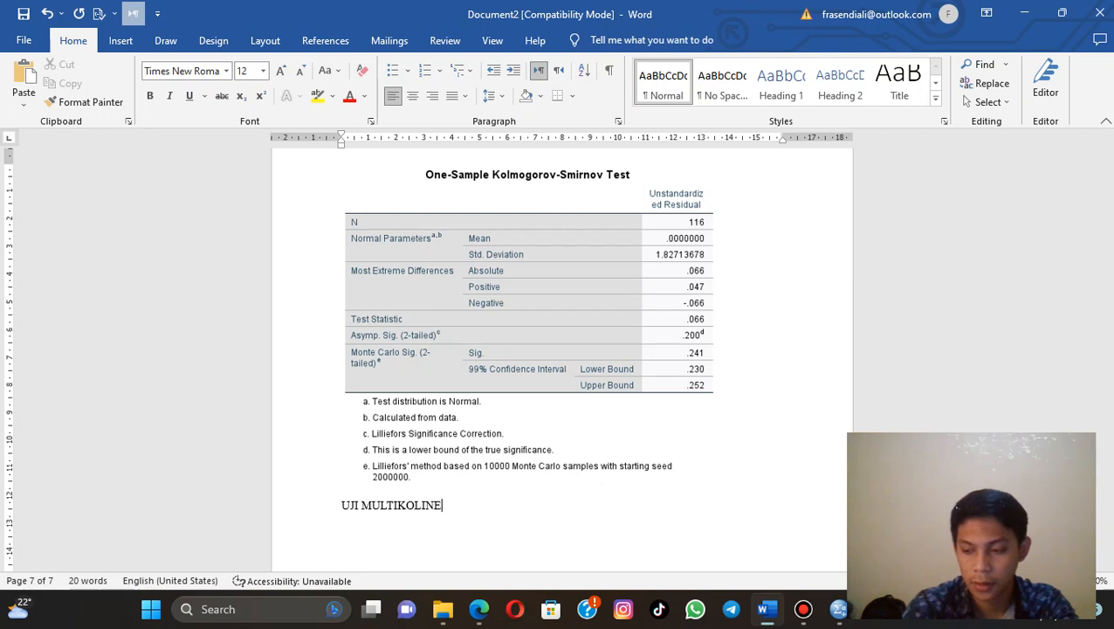
pyautogui.write('RITS')
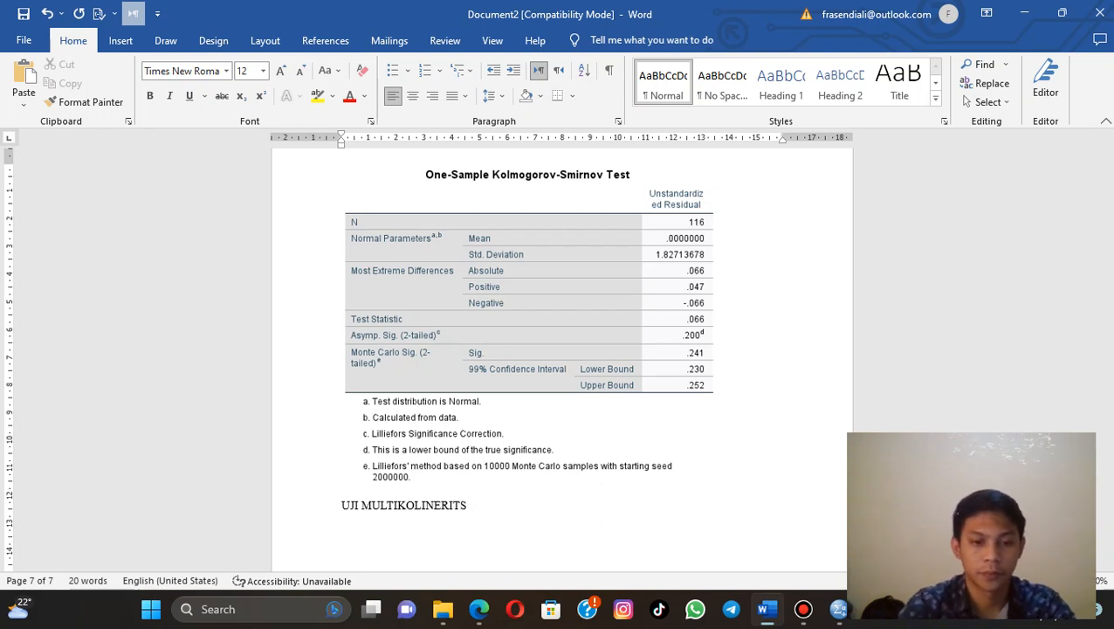
# Center the UJI MULTIKOLINERITS line and start a new line beneath it
pyautogui.moveTo(342, 506); pyautogui.dragTo(486, 510)
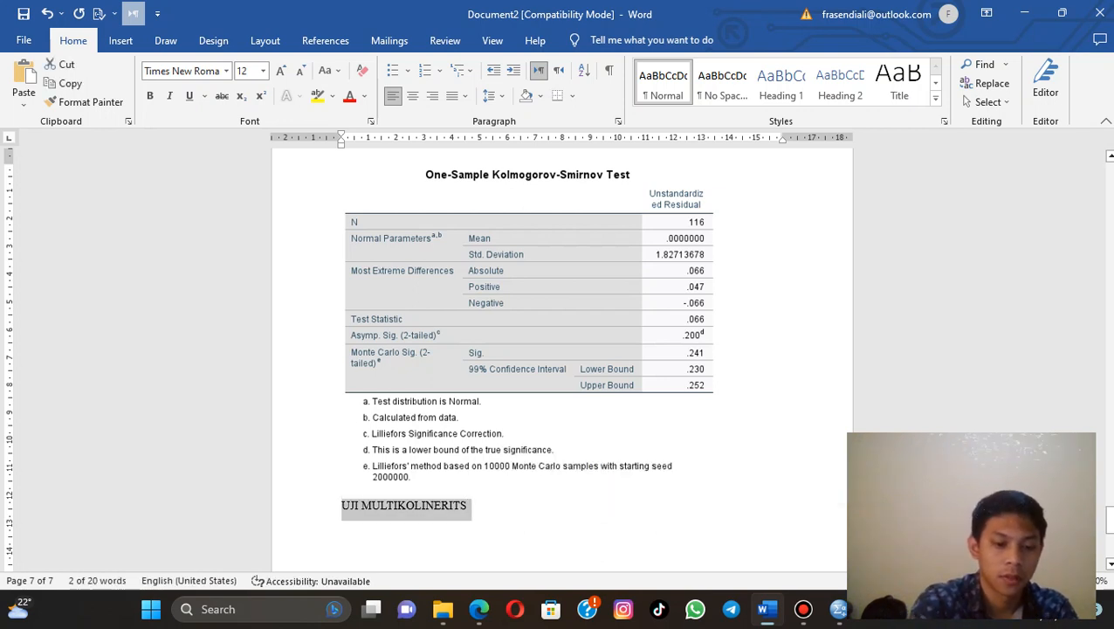
pyautogui.hotkey('ctrl', 'e')
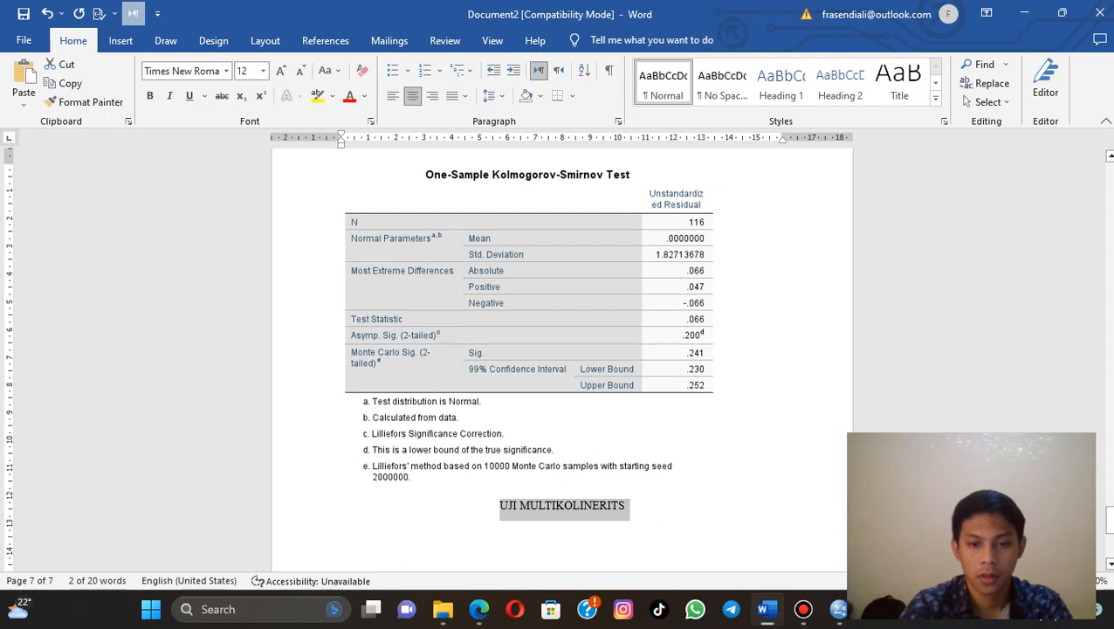
pyautogui.press('Right')
pyautogui.press('Return')
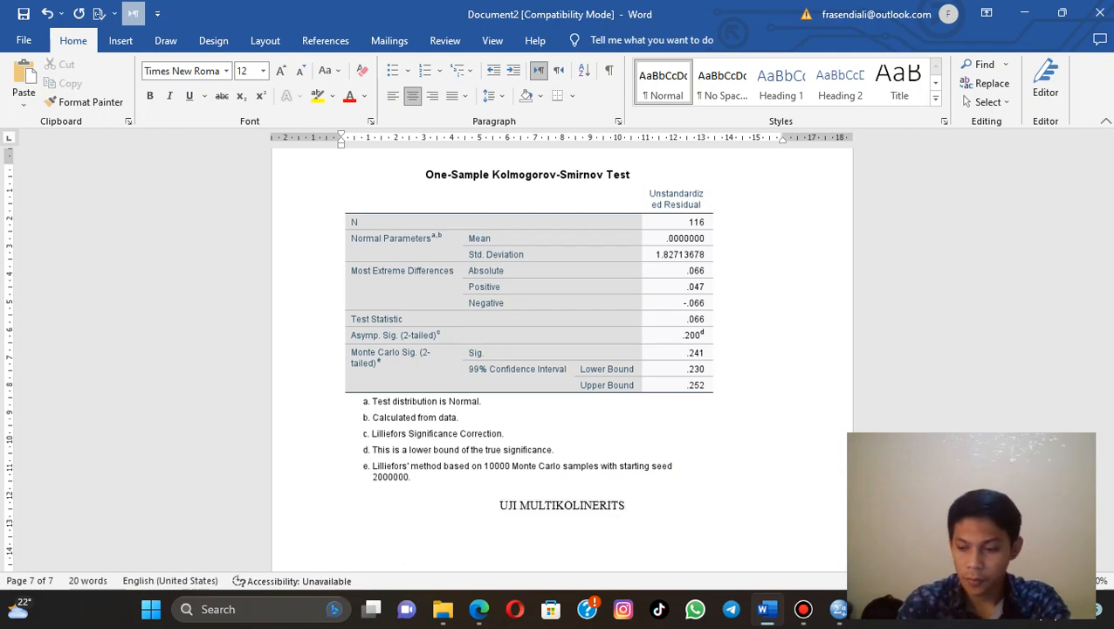
# Switch to the SPSS output window Output1
pyautogui.scroll(-3, 557, 355)
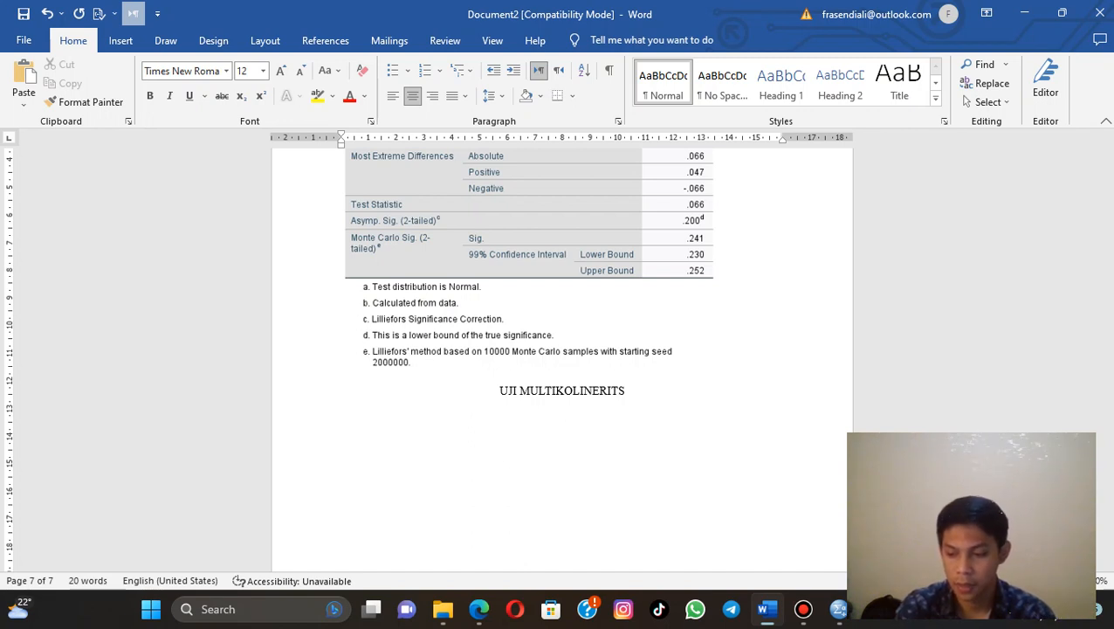
pyautogui.scroll(-1, 561, 360)
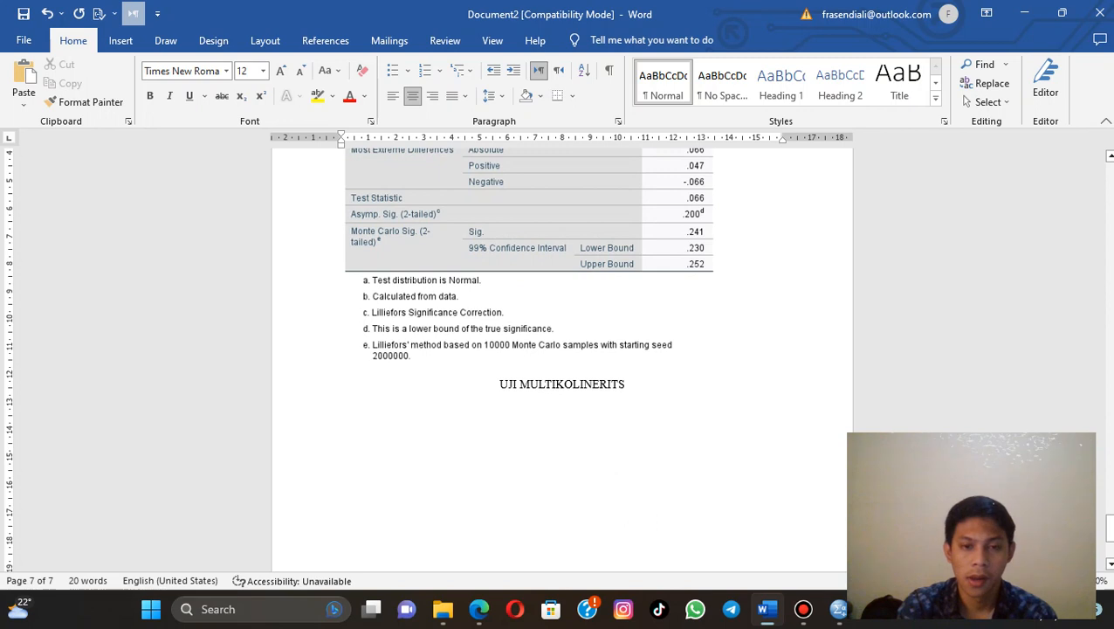
pyautogui.moveTo(838, 609)
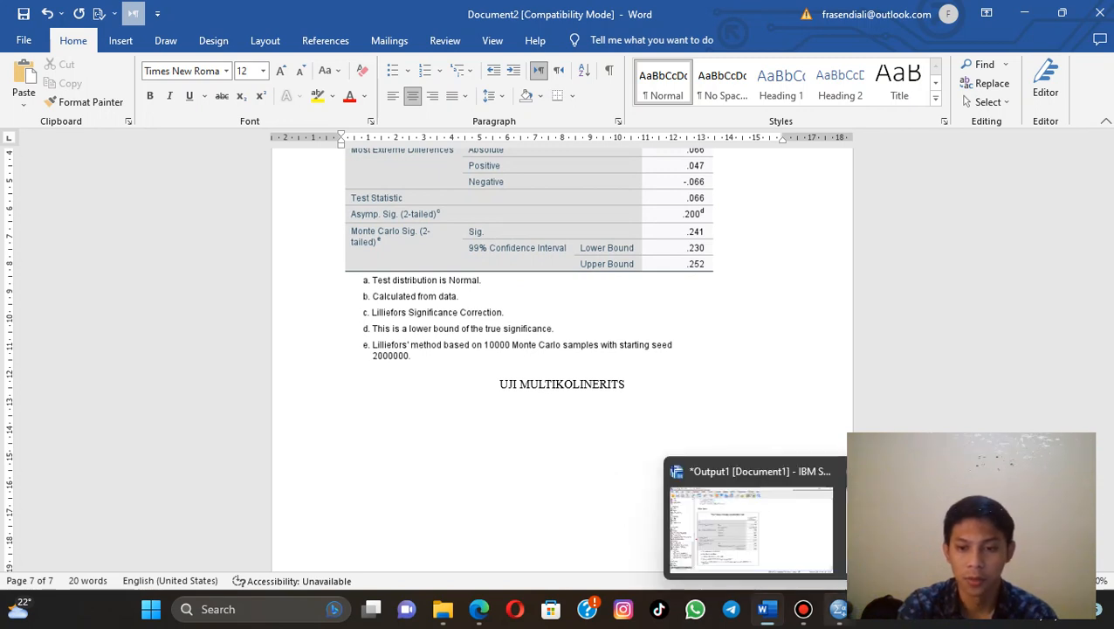
pyautogui.click(924, 528)
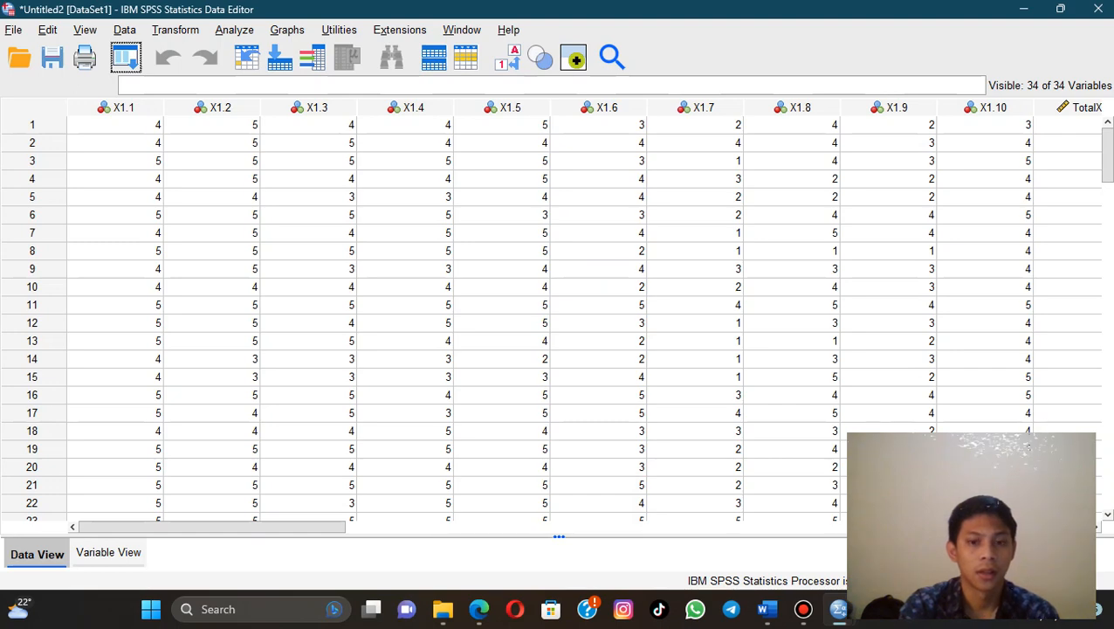
pyautogui.moveTo(838, 609)
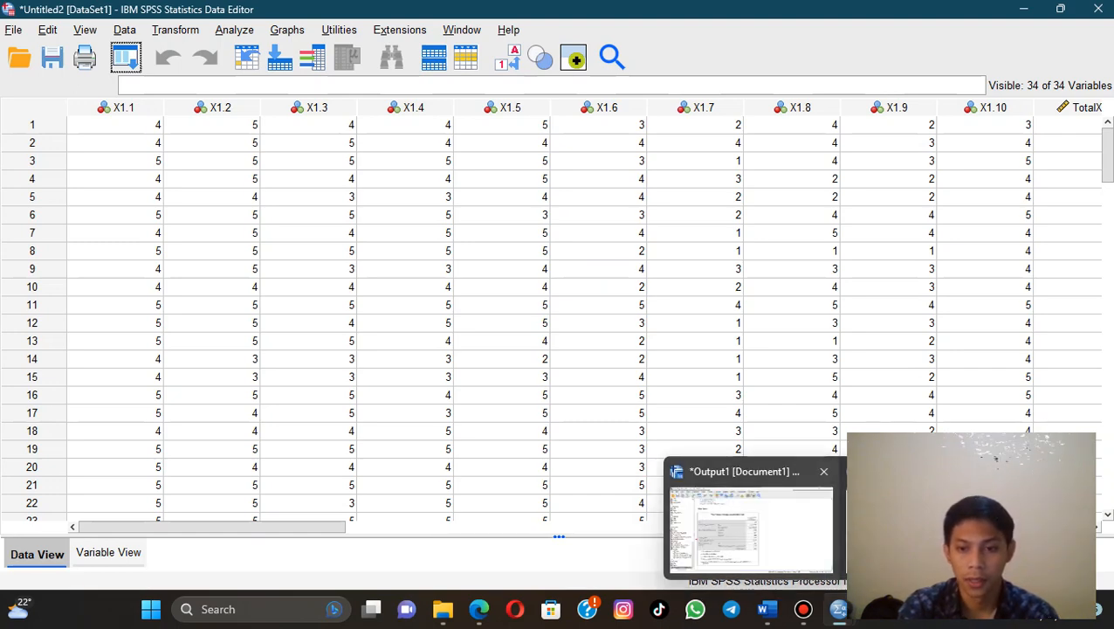
pyautogui.click(751, 524)
# Copy the regression Coefficients table with the collinearity statistics from the output as an image
pyautogui.scroll(10, 524, 323)
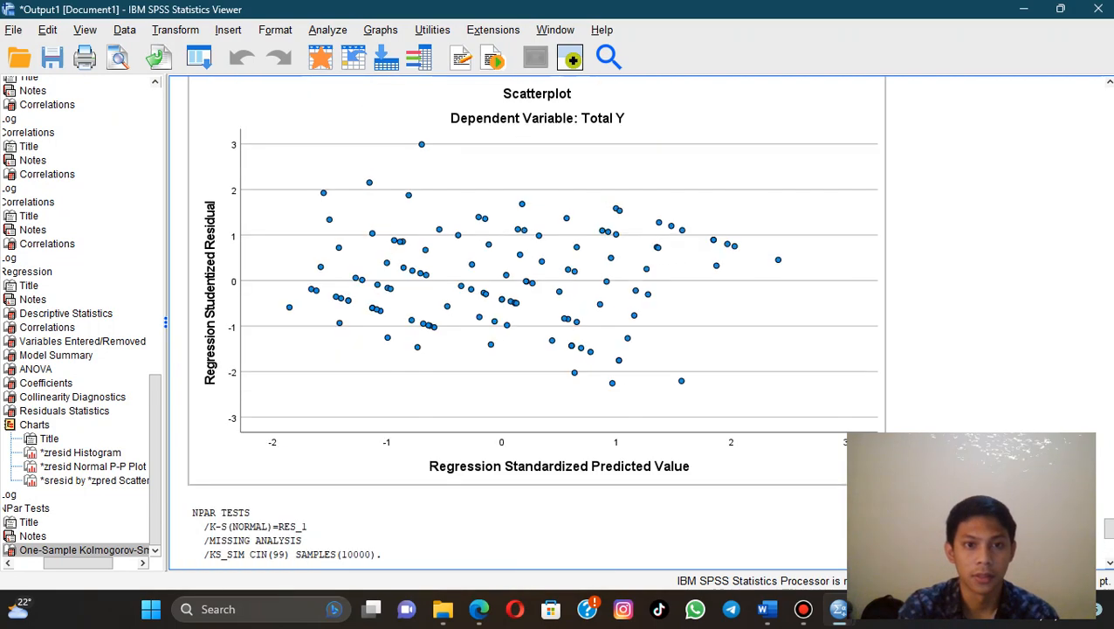
pyautogui.scroll(15, 524, 323)
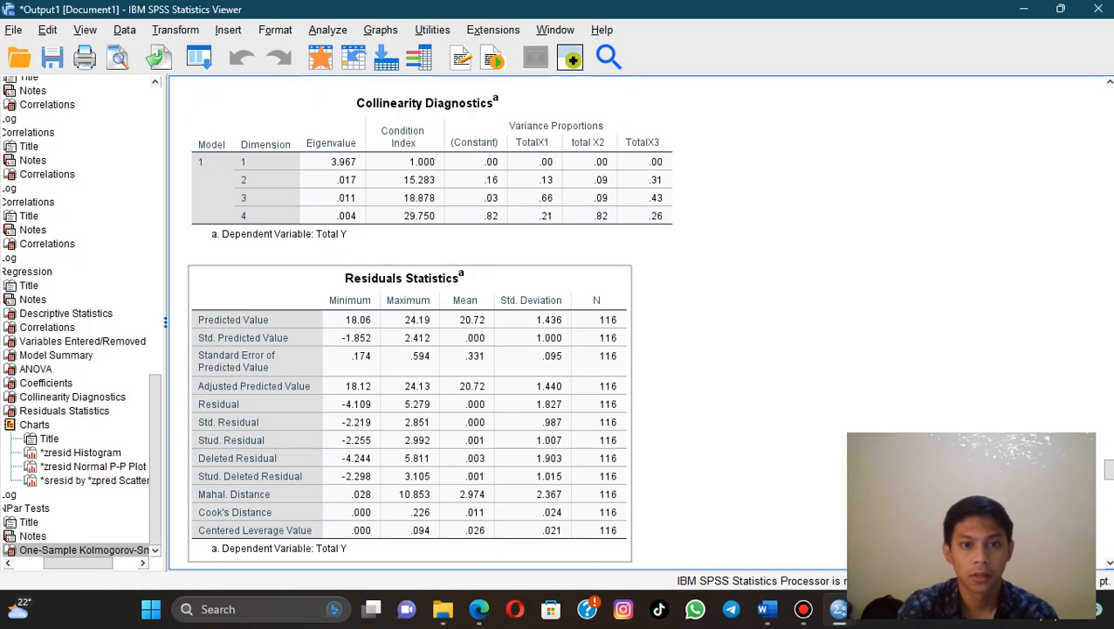
pyautogui.scroll(3, 524, 323)
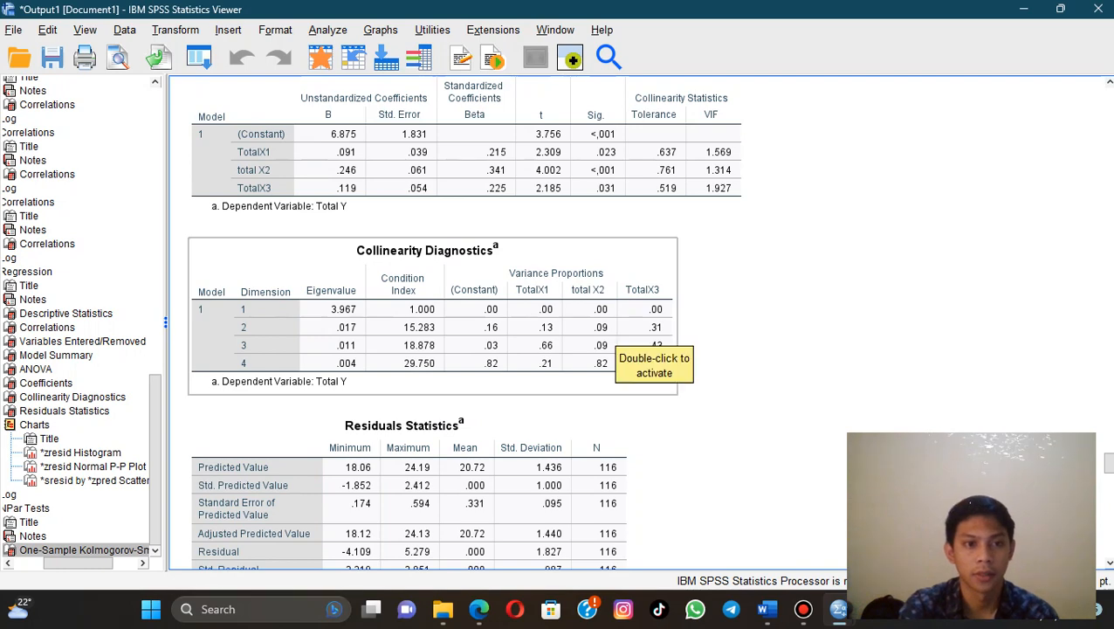
pyautogui.scroll(5, 646, 344)
pyautogui.scroll(3, 647, 345)
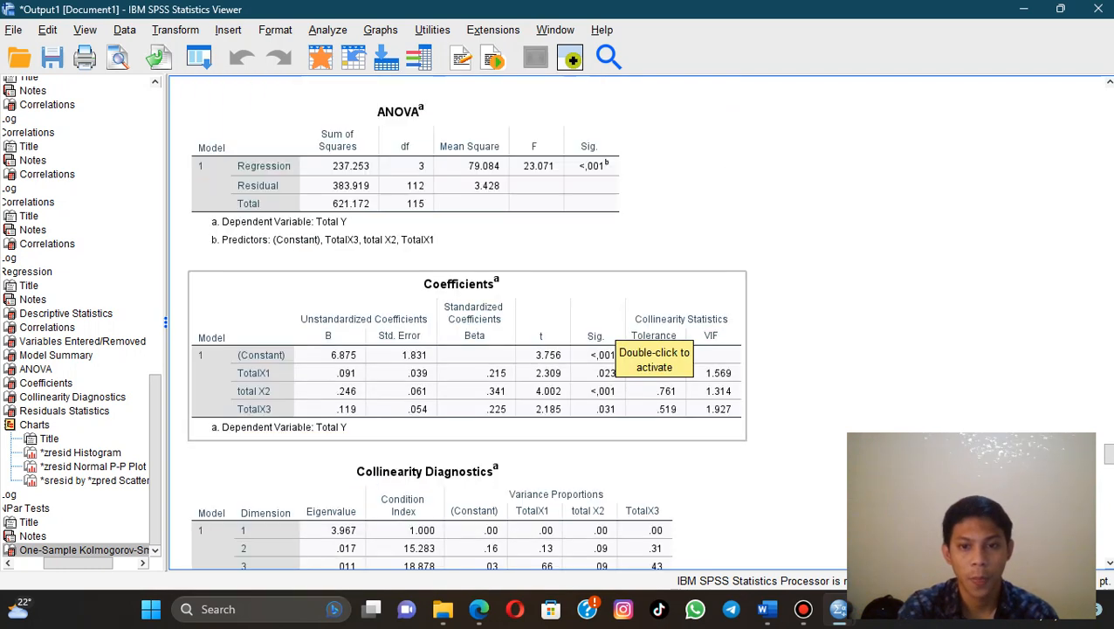
pyautogui.rightClick(609, 278)
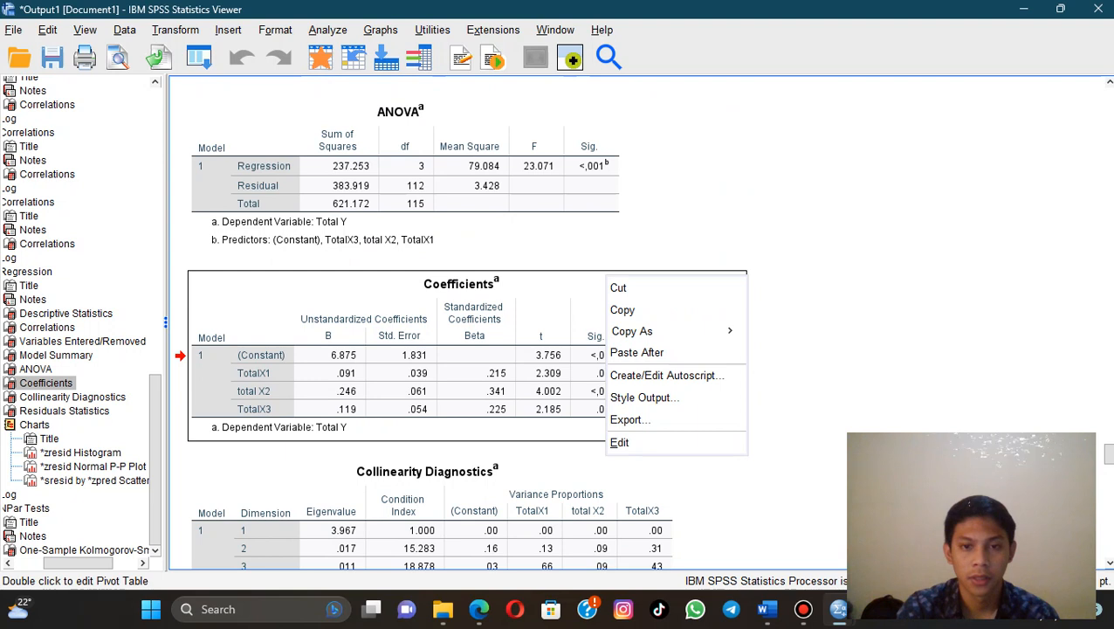
pyautogui.moveTo(646, 332)
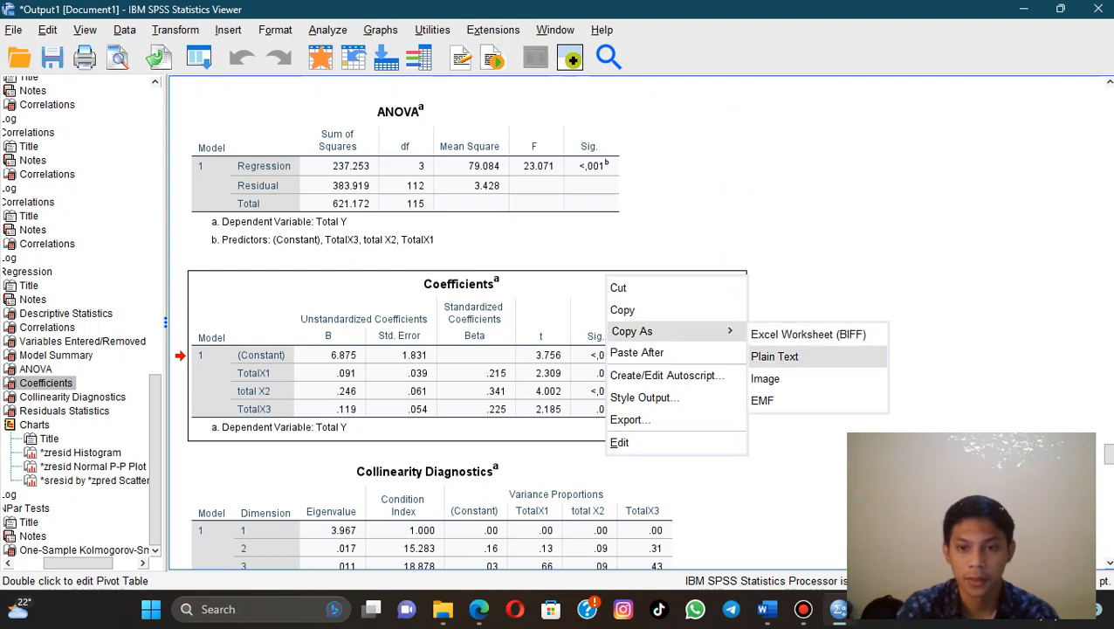
pyautogui.click(765, 378)
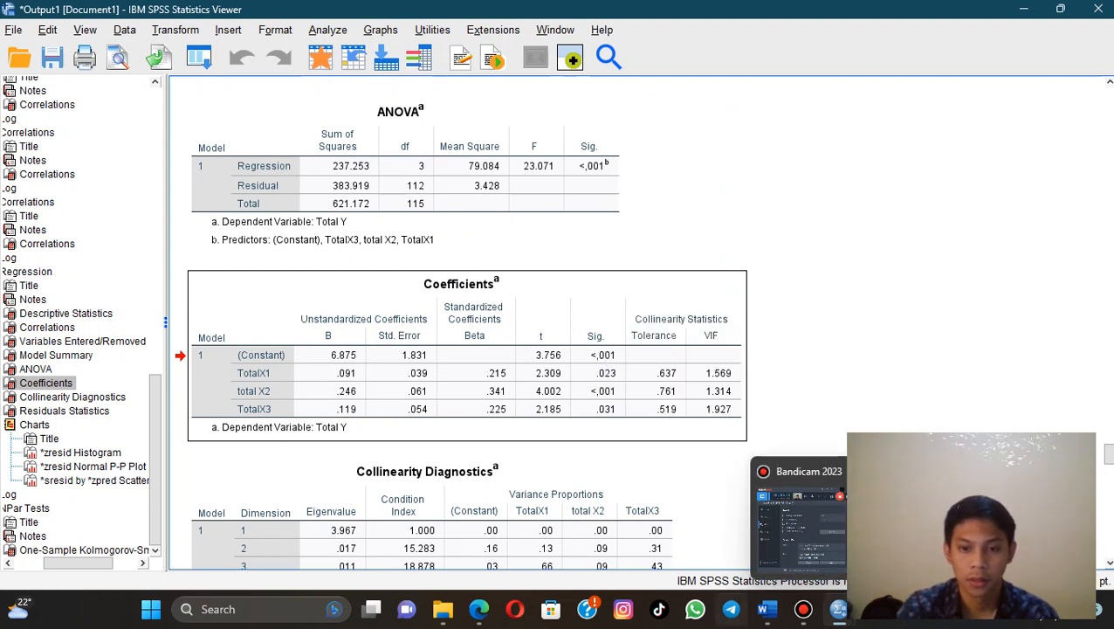
# Switch back to the Word document Document2 and paste the Coefficients table as a left-aligned picture below the UJI MULTIKOLINERITS line
pyautogui.click(767, 609)
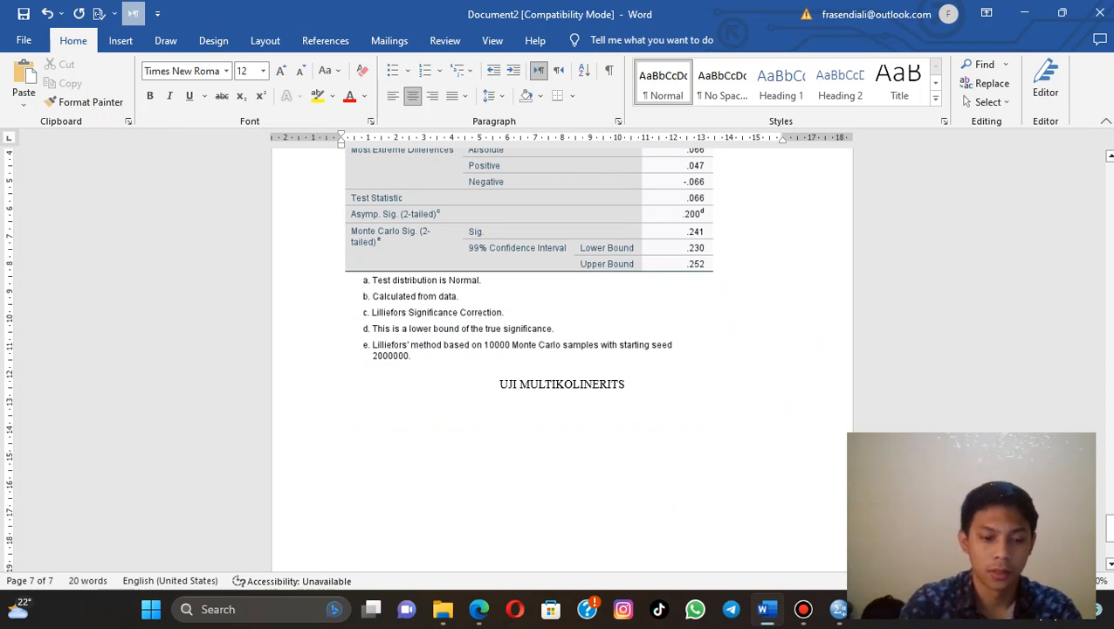
pyautogui.hotkey('ctrl', 'l')
pyautogui.rightClick(363, 409)
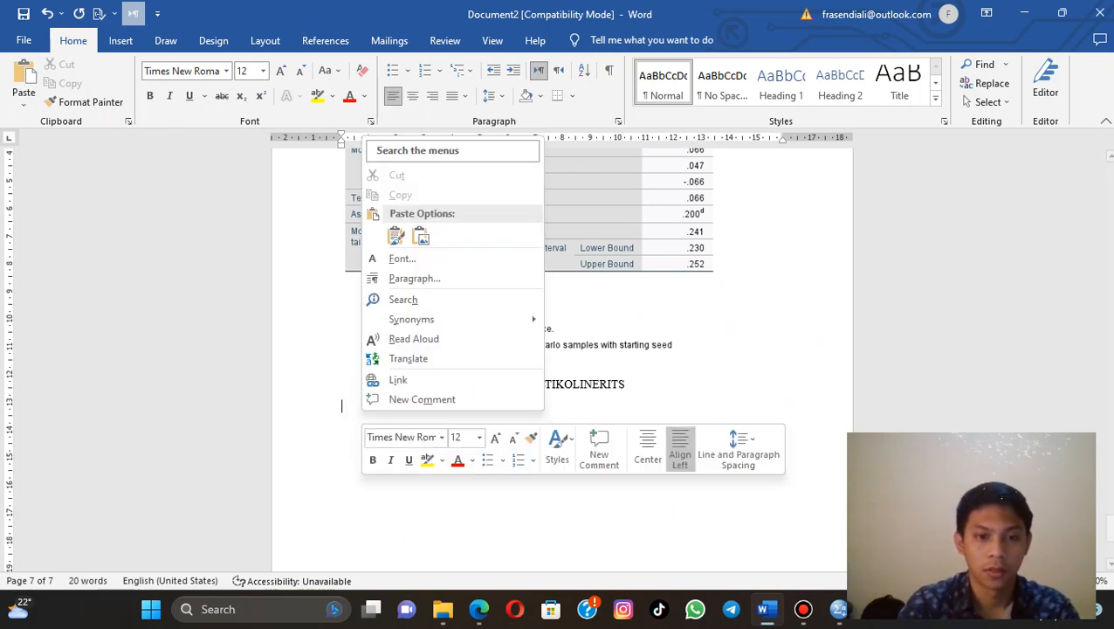
pyautogui.click(420, 234)
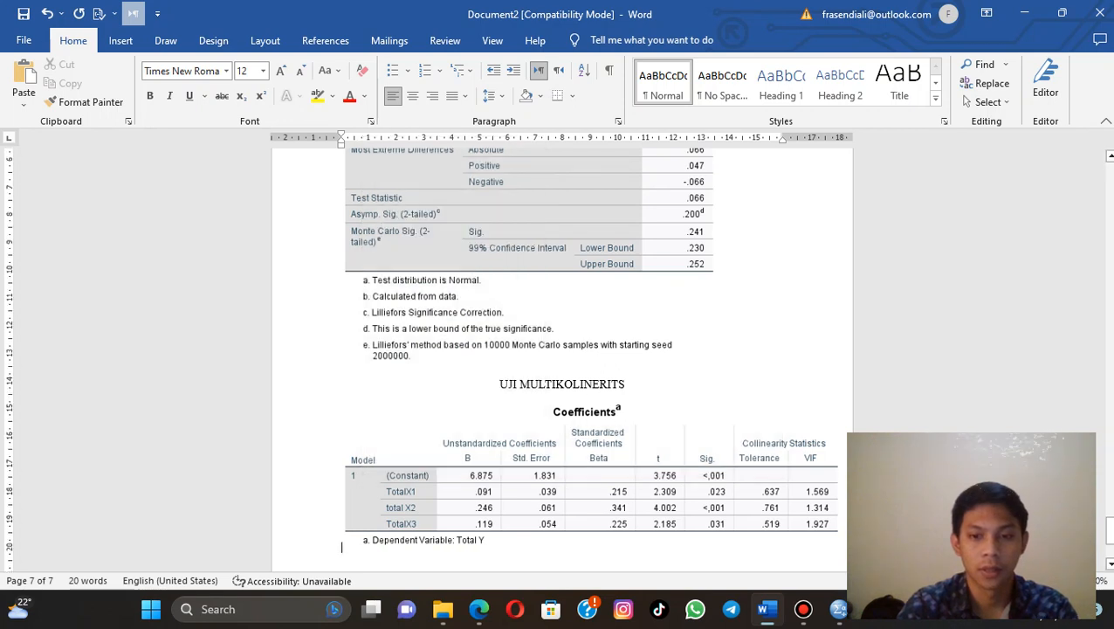
pyautogui.scroll(-2, 563, 358)
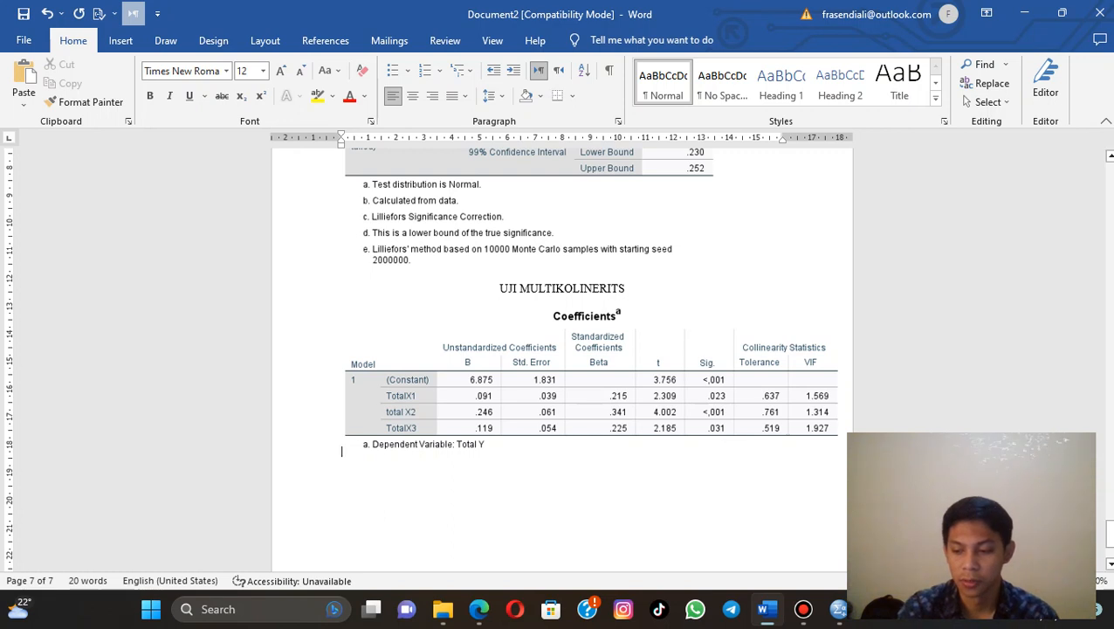
pyautogui.scroll(-1, 561, 358)
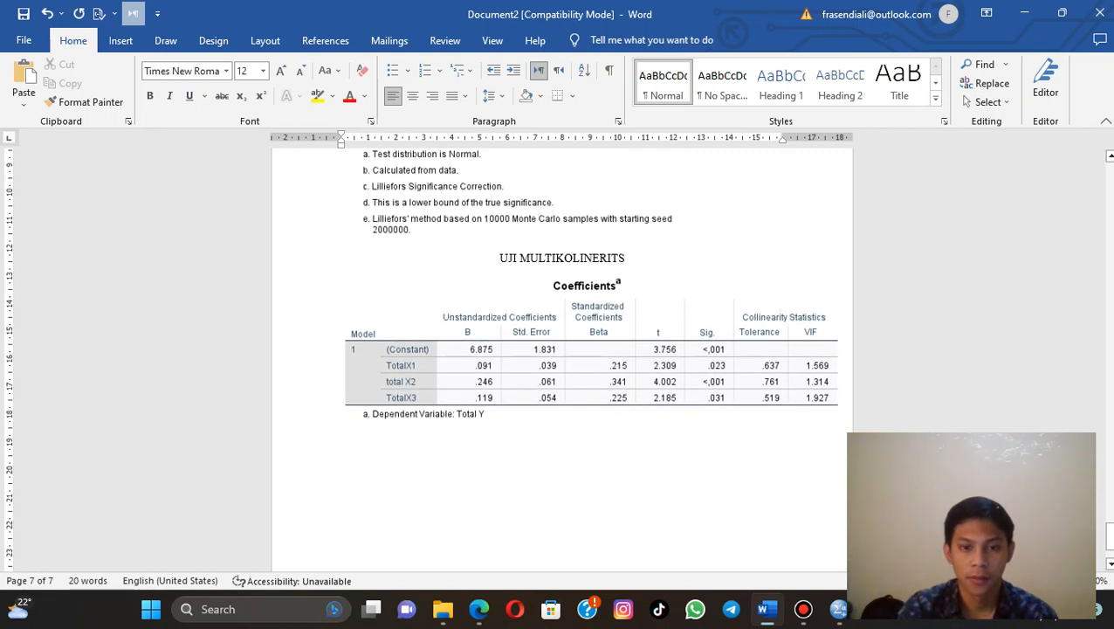
pyautogui.scroll(-1, 562, 358)
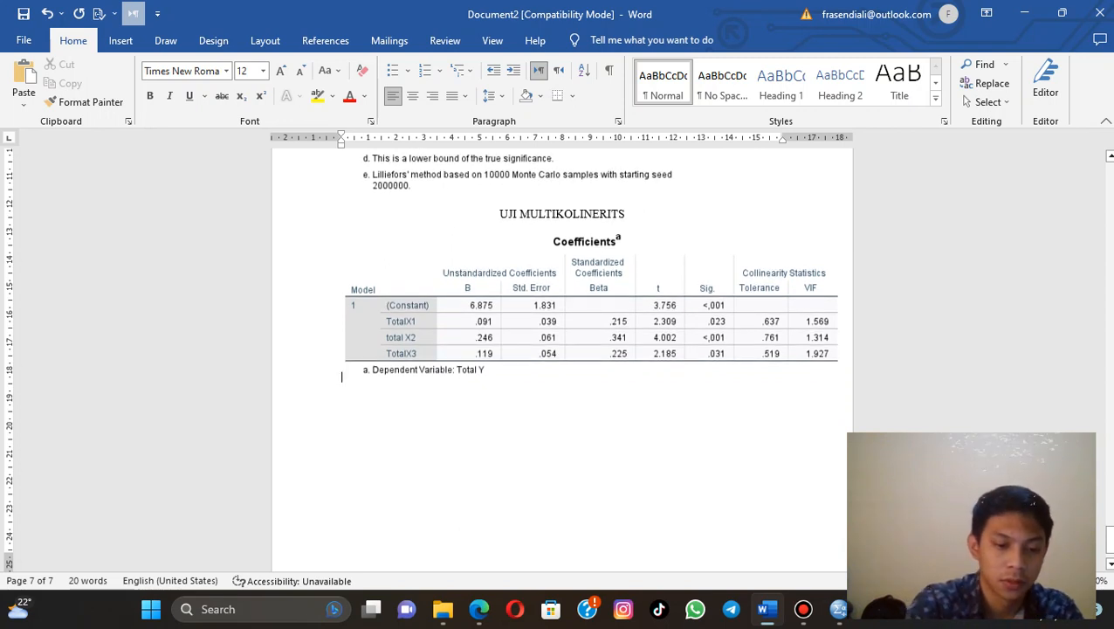
pyautogui.hotkey('ctrl', 'e')
pyautogui.write('UJI')
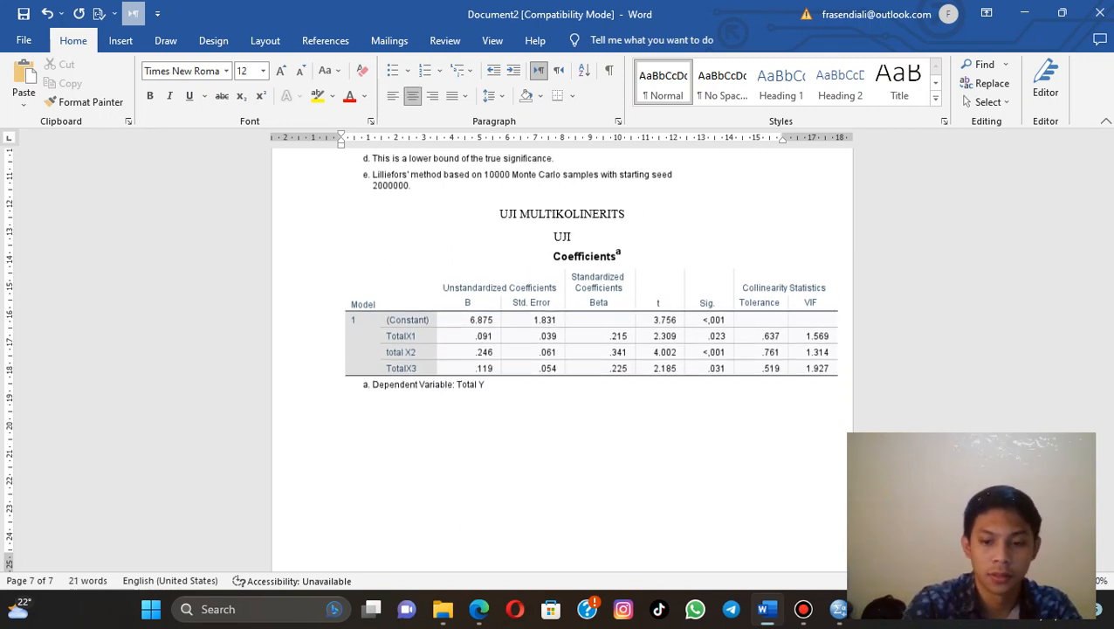
pyautogui.press('BackSpace')
pyautogui.press('BackSpace')
pyautogui.press('BackSpace')
pyautogui.press('BackSpace')
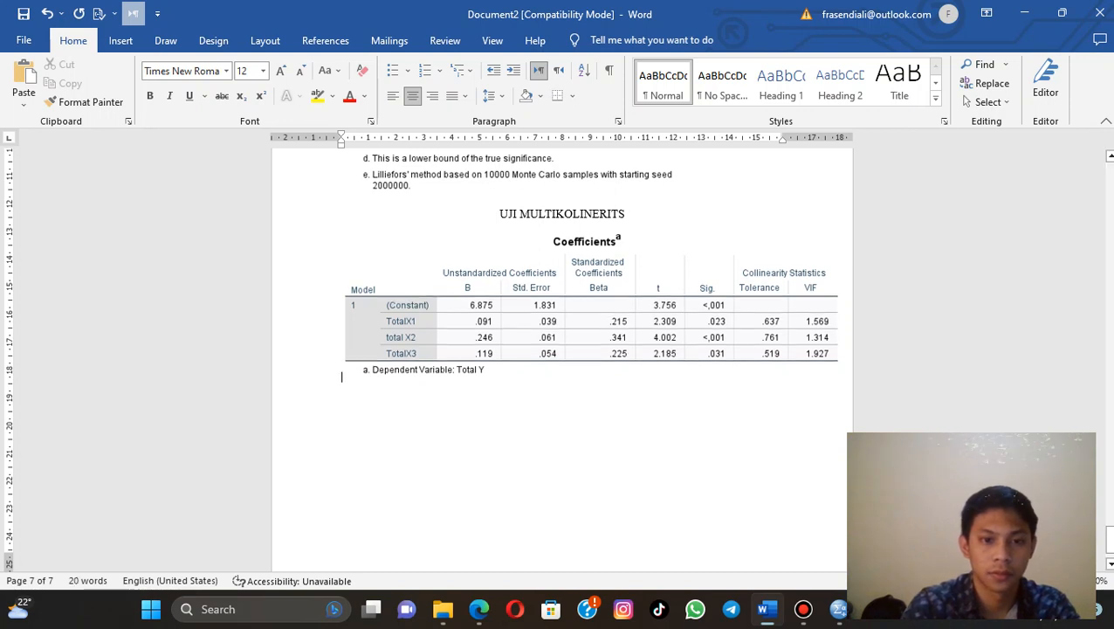
# Add the line UJI HETEROSKEDASTISITAS below the Coefficients picture, leaving an empty line between them
pyautogui.press('Return')
pyautogui.write('UJI')
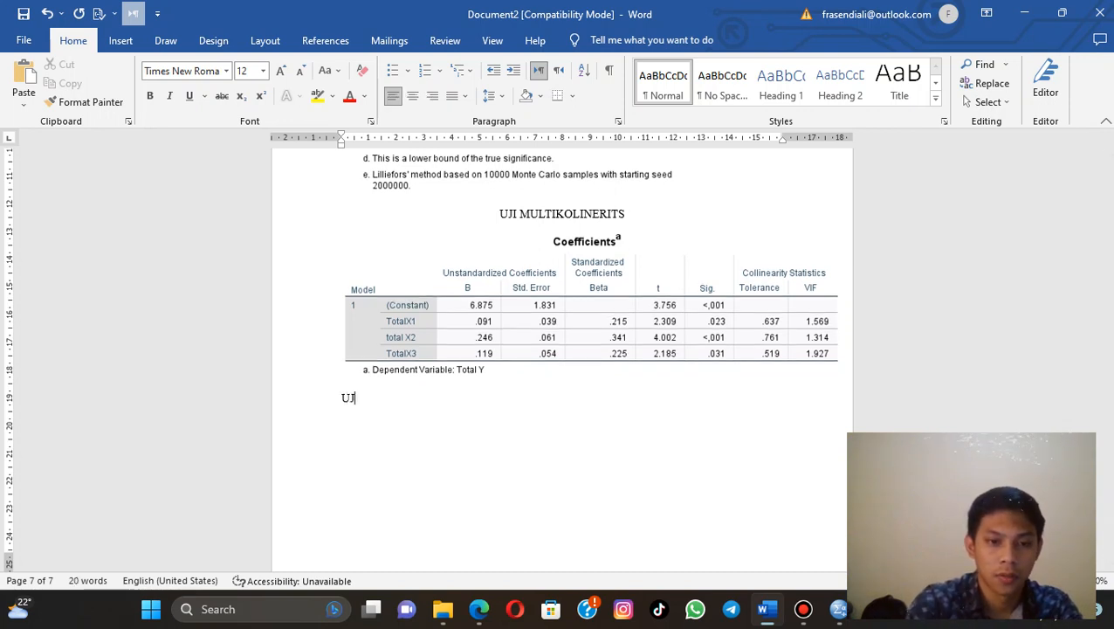
pyautogui.write(' HET')
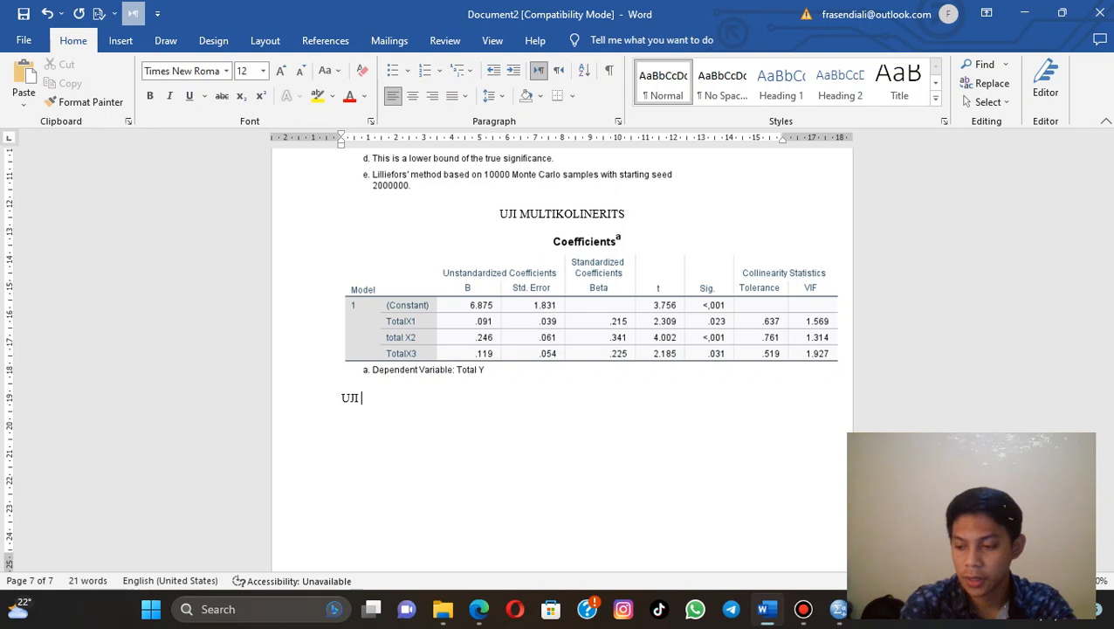
pyautogui.write('RO')
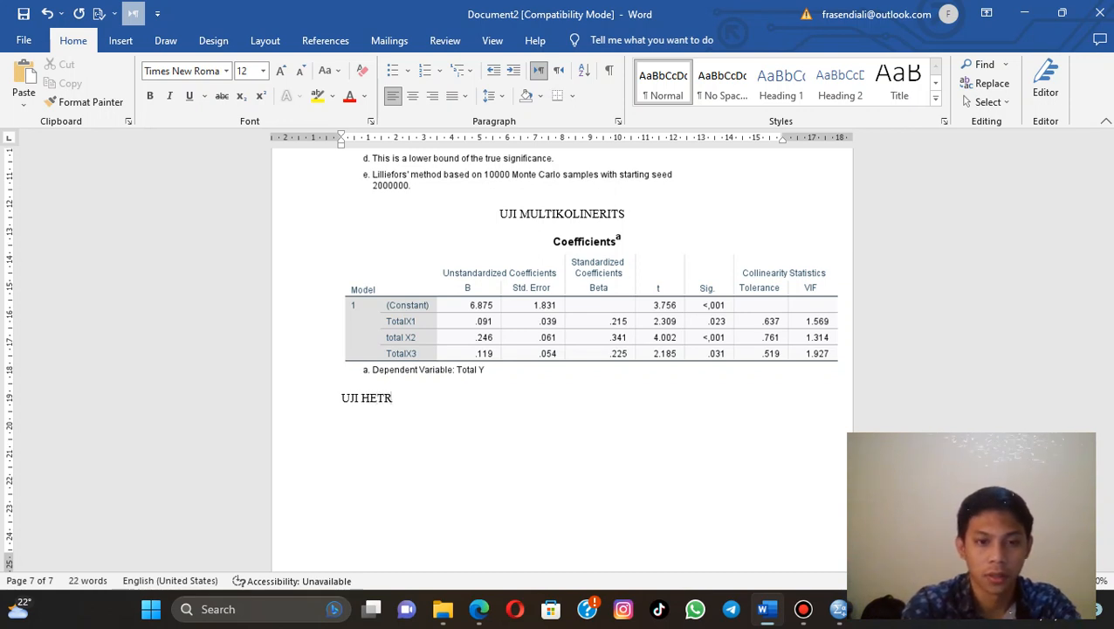
pyautogui.press('BackSpace')
pyautogui.press('BackSpace')
pyautogui.write('ERO')
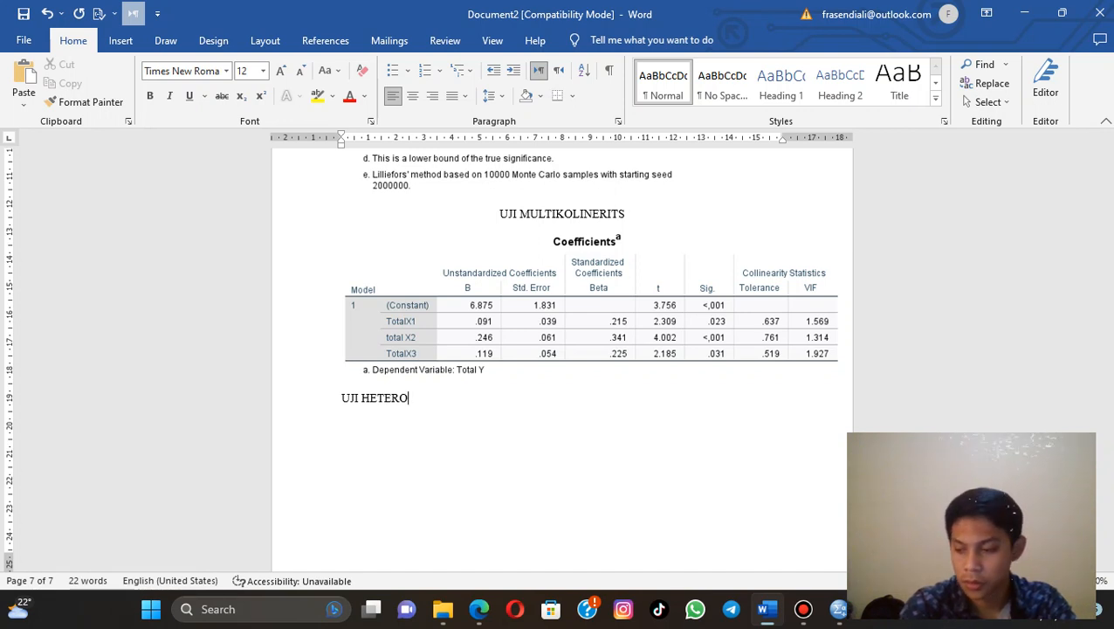
pyautogui.write('SKE')
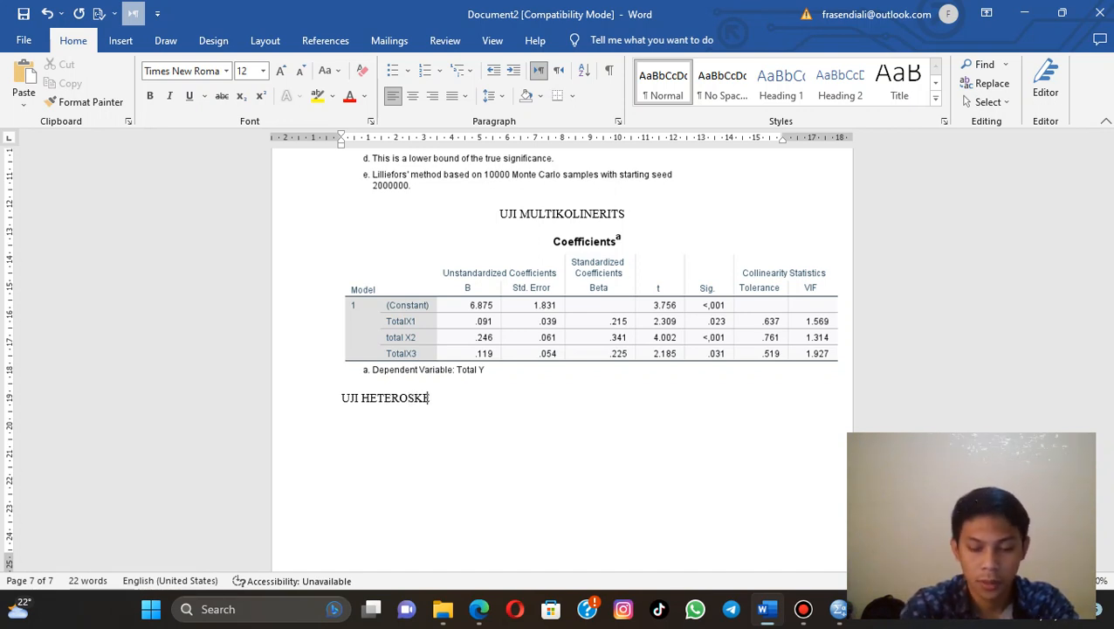
pyautogui.write('DA')
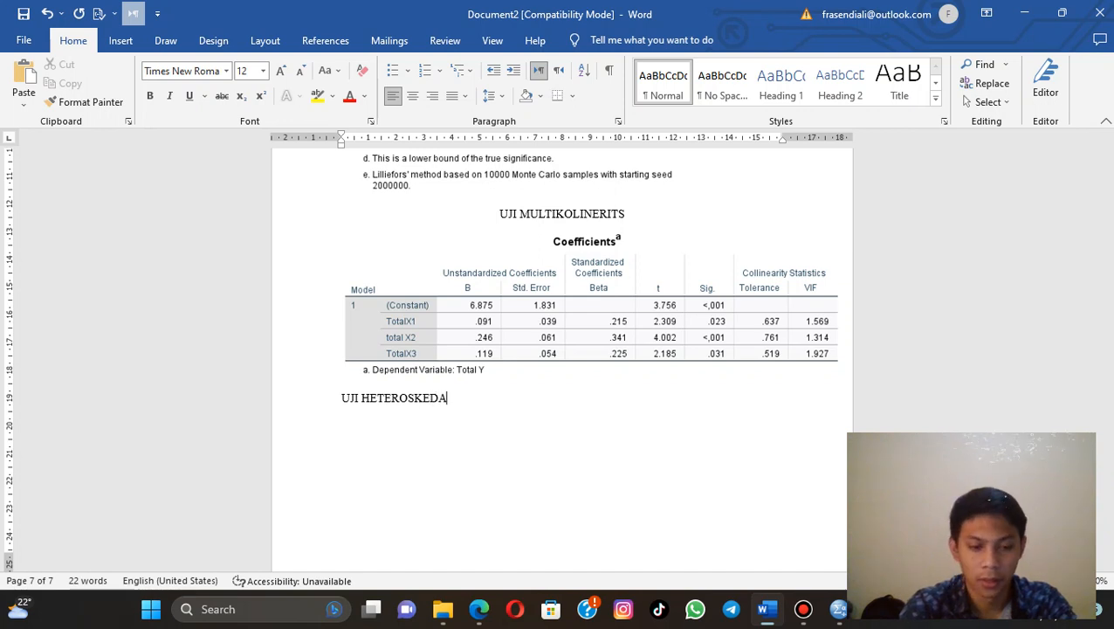
pyautogui.write('S')
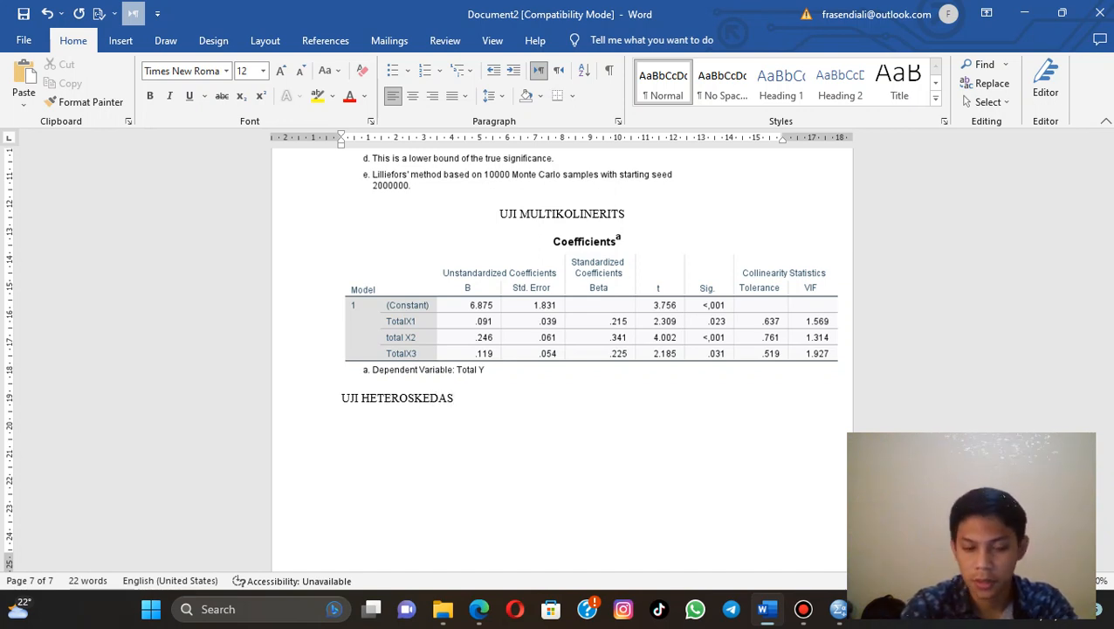
pyautogui.write('TISITAS')
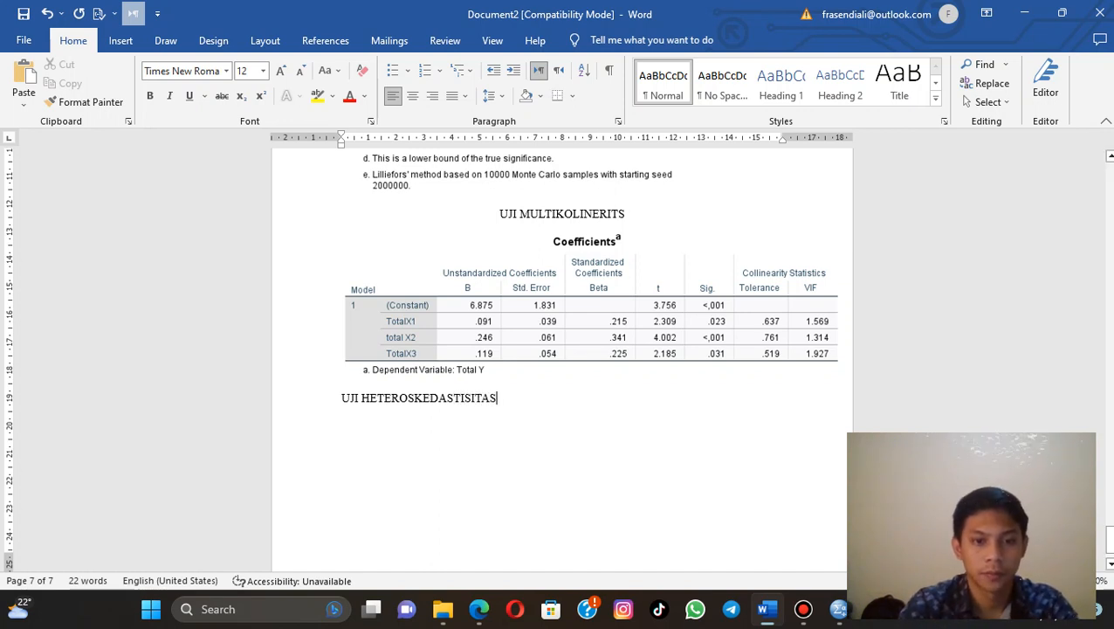
# Center the UJI HETEROSKEDASTISITAS line and start a new line beneath it
pyautogui.hotkey('shift', 'Home')
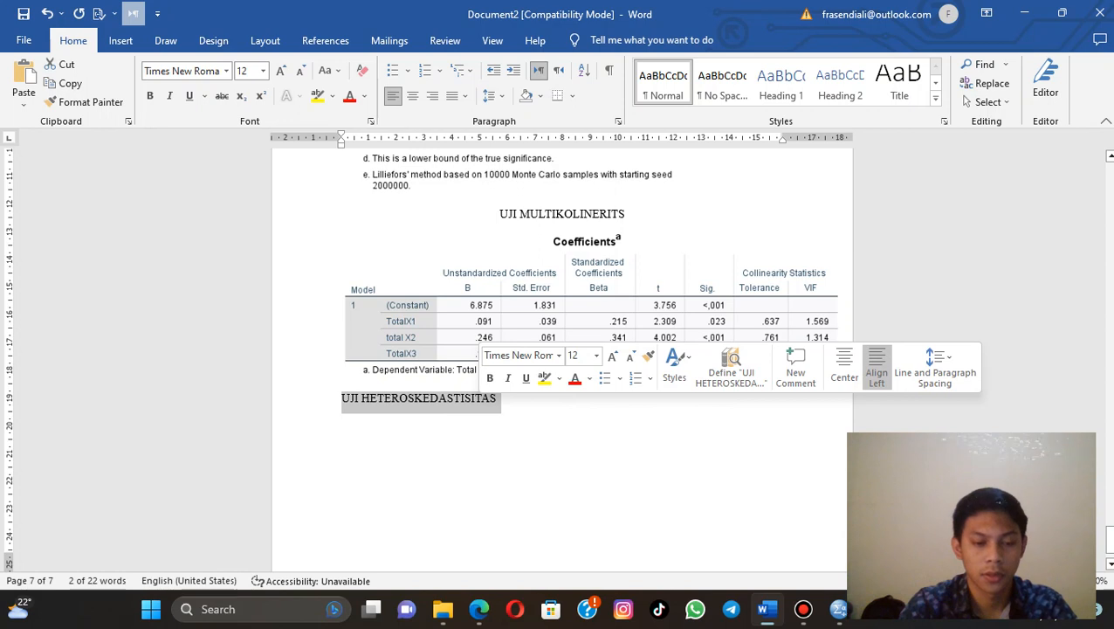
pyautogui.hotkey('ctrl', 'e')
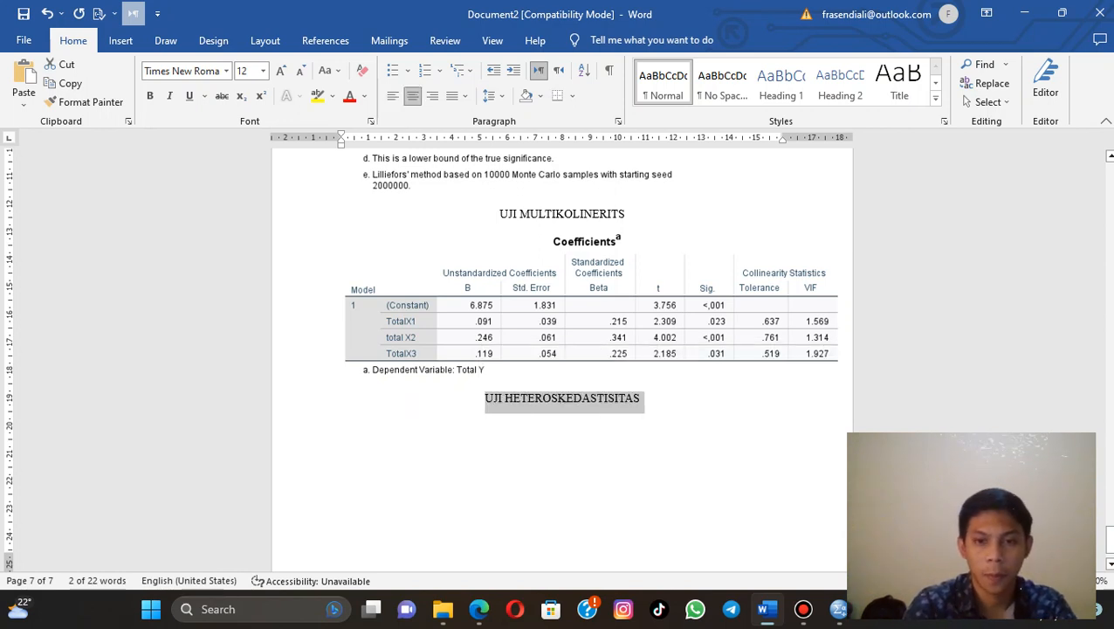
pyautogui.press('End')
pyautogui.press('Return')
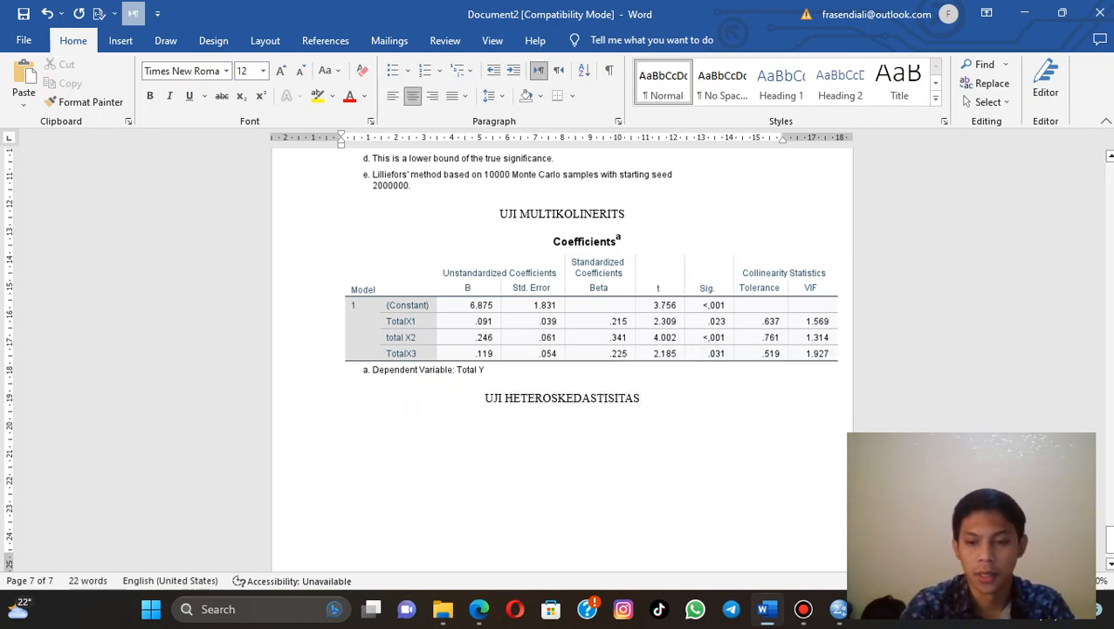
# Switch to the SPSS data editor Untitled2 and begin computing a new variable with the target name ABS
pyautogui.moveTo(838, 609)
pyautogui.click(924, 524)
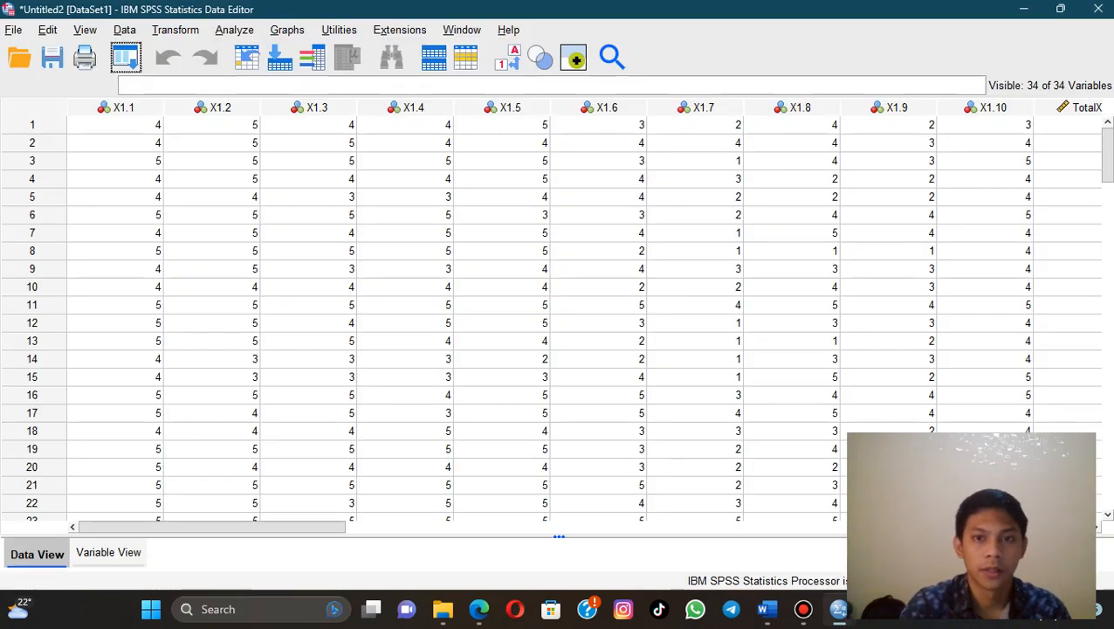
pyautogui.moveTo(211, 526); pyautogui.dragTo(863, 526)
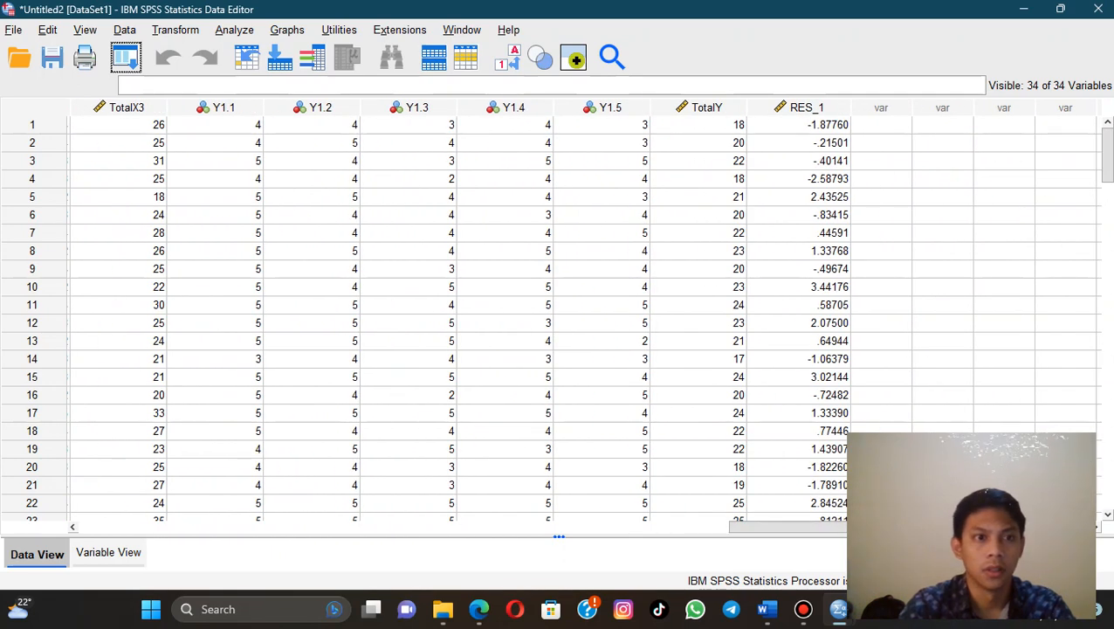
pyautogui.hotkey('alt', 't')
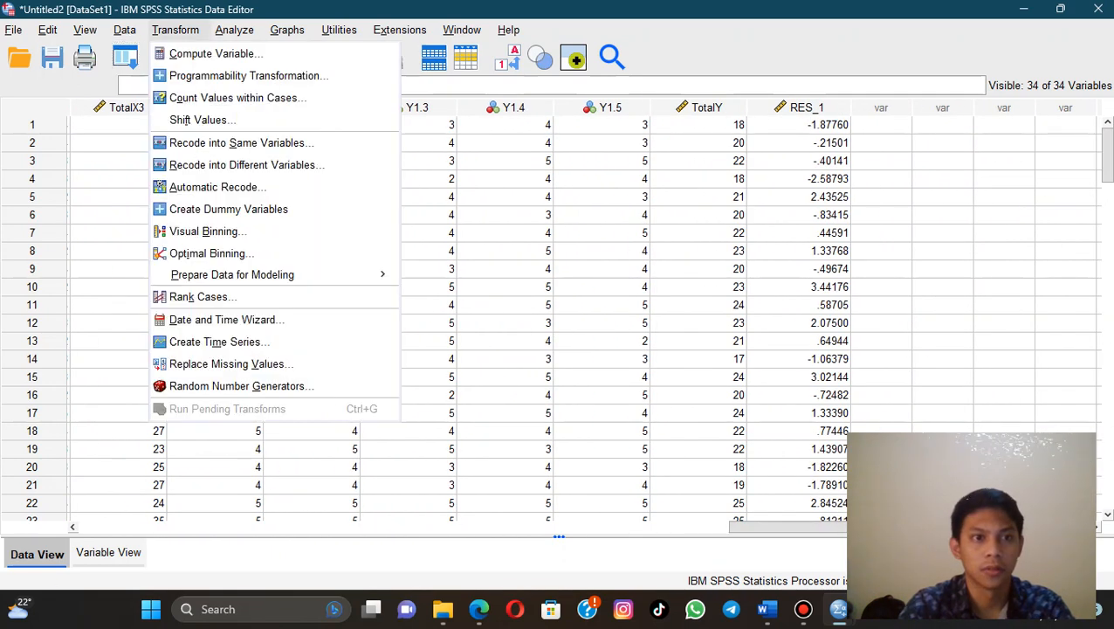
pyautogui.press('Down')
pyautogui.press('Return')
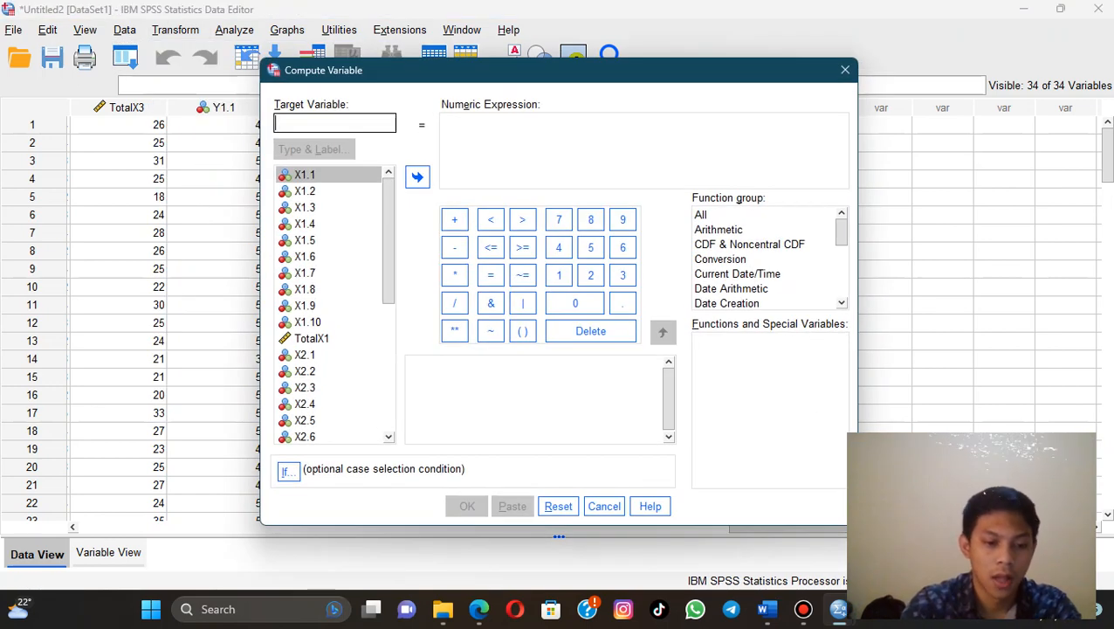
pyautogui.write('ABS')
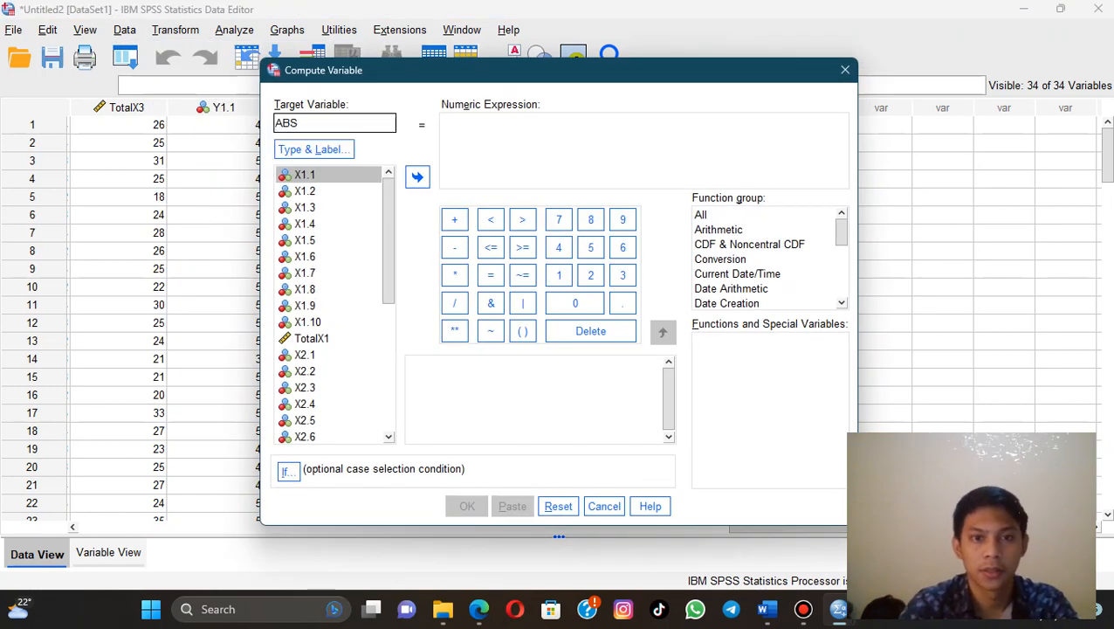
# Set the numeric expression to ABS(RES_1) using the Abs function on the unstandardized residual, and compute the variable
pyautogui.press('Tab')
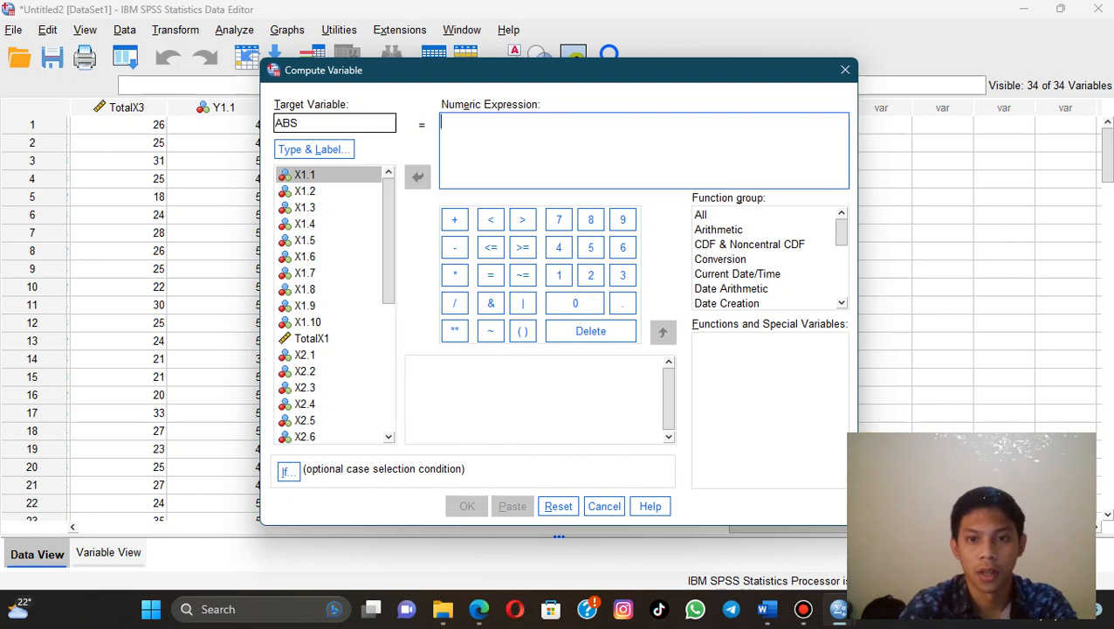
pyautogui.press('Tab')
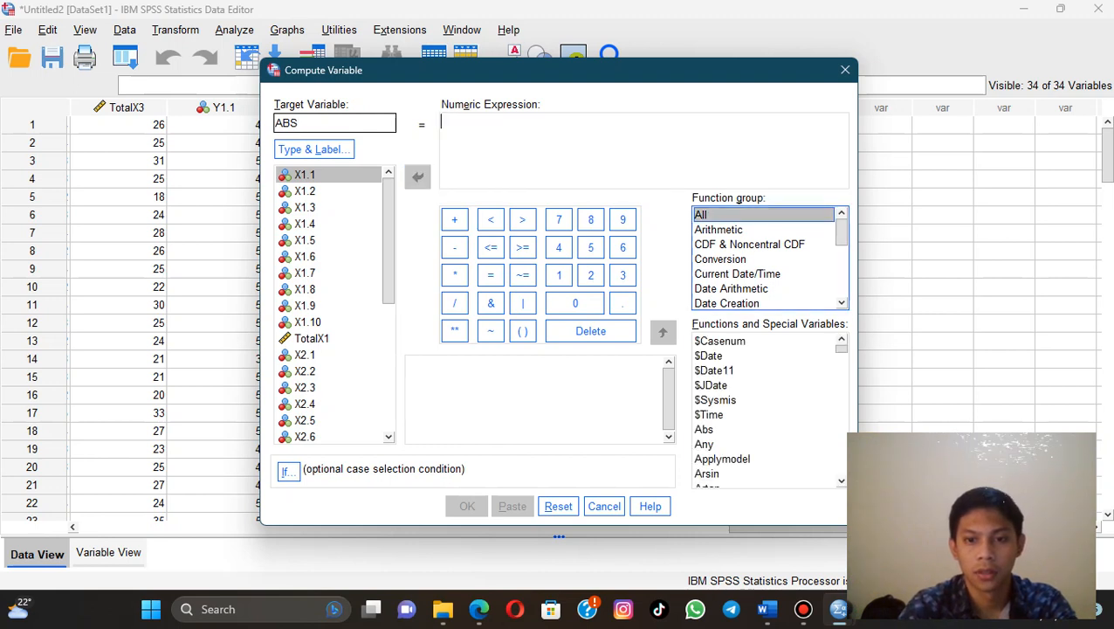
pyautogui.click(706, 429)
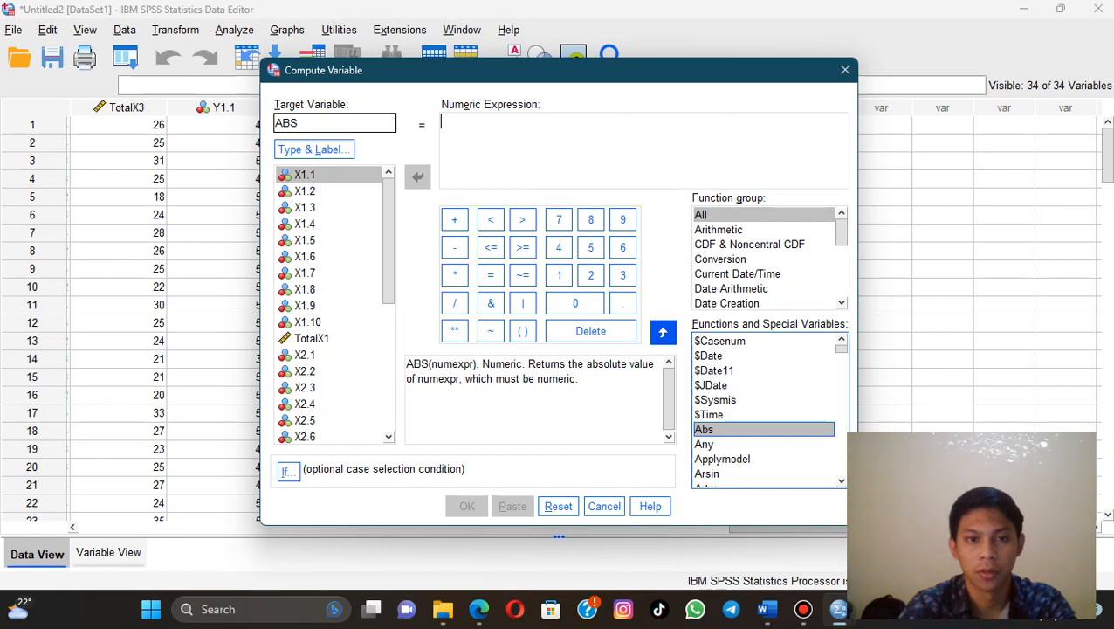
pyautogui.click(663, 332)
pyautogui.scroll(-6, 332, 305)
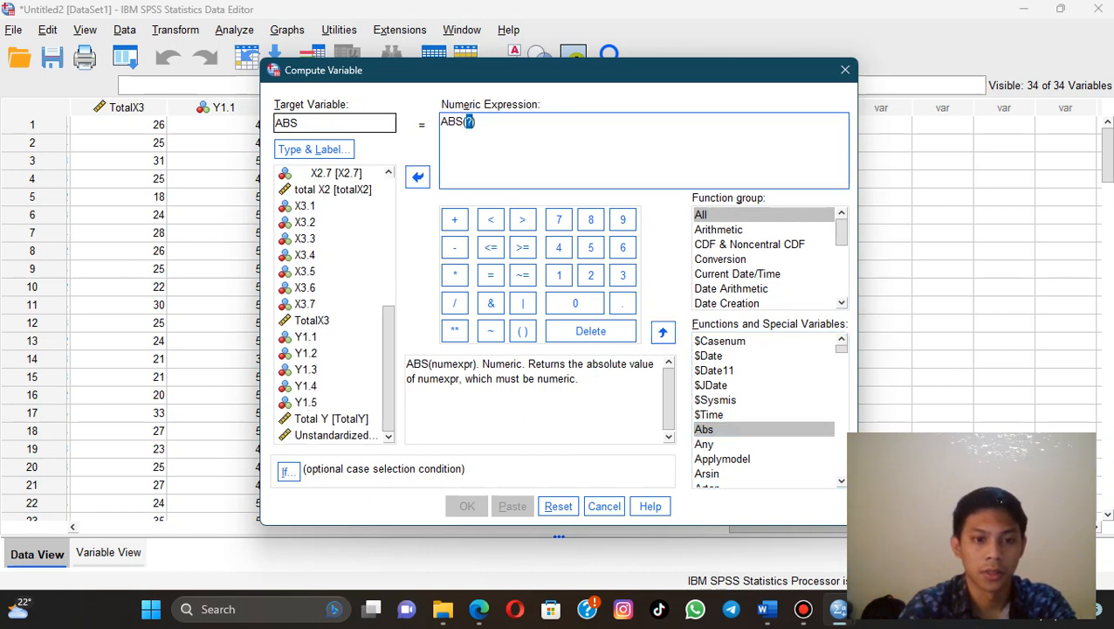
pyautogui.click(332, 435)
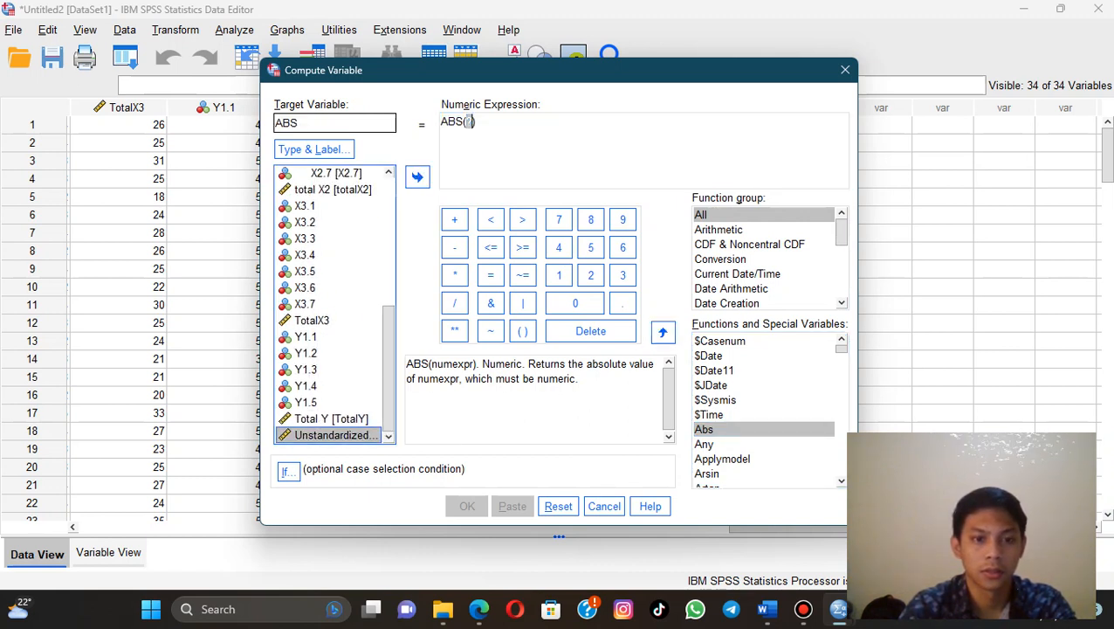
pyautogui.click(418, 176)
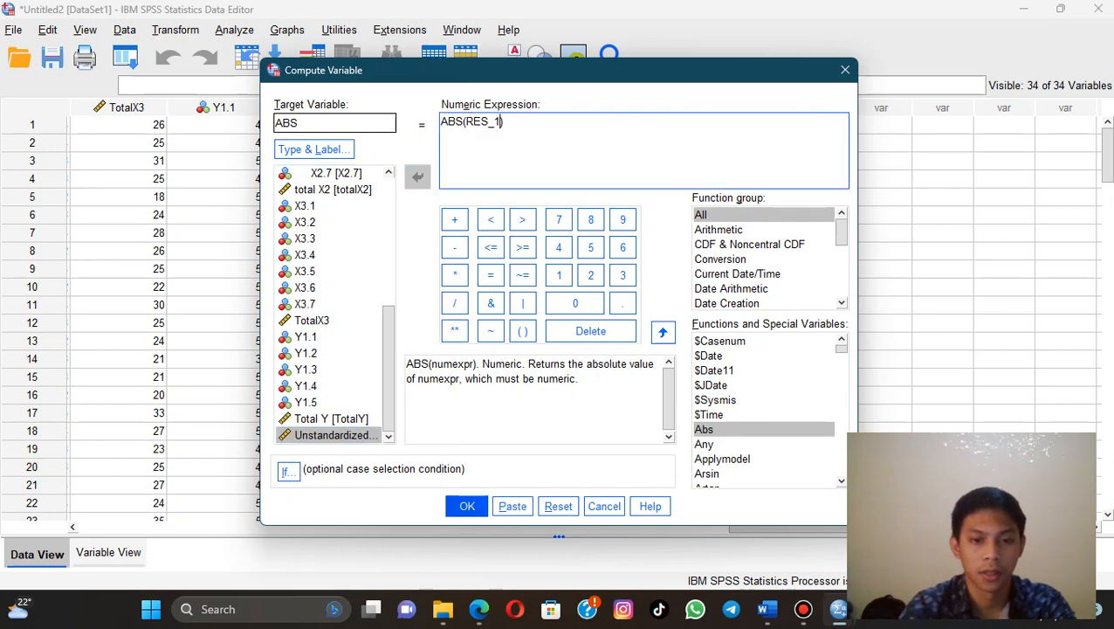
pyautogui.click(467, 506)
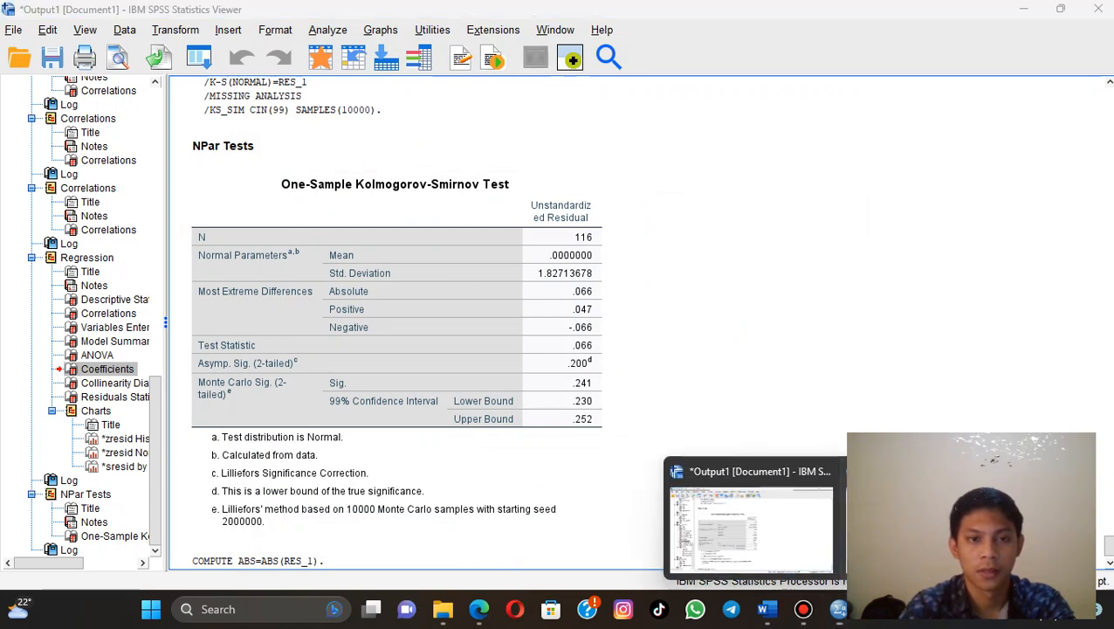
# Return to the data editor Untitled2 and run a linear regression with ABS replacing Total Y as the dependent variable
pyautogui.click(838, 609)
pyautogui.click(235, 30)
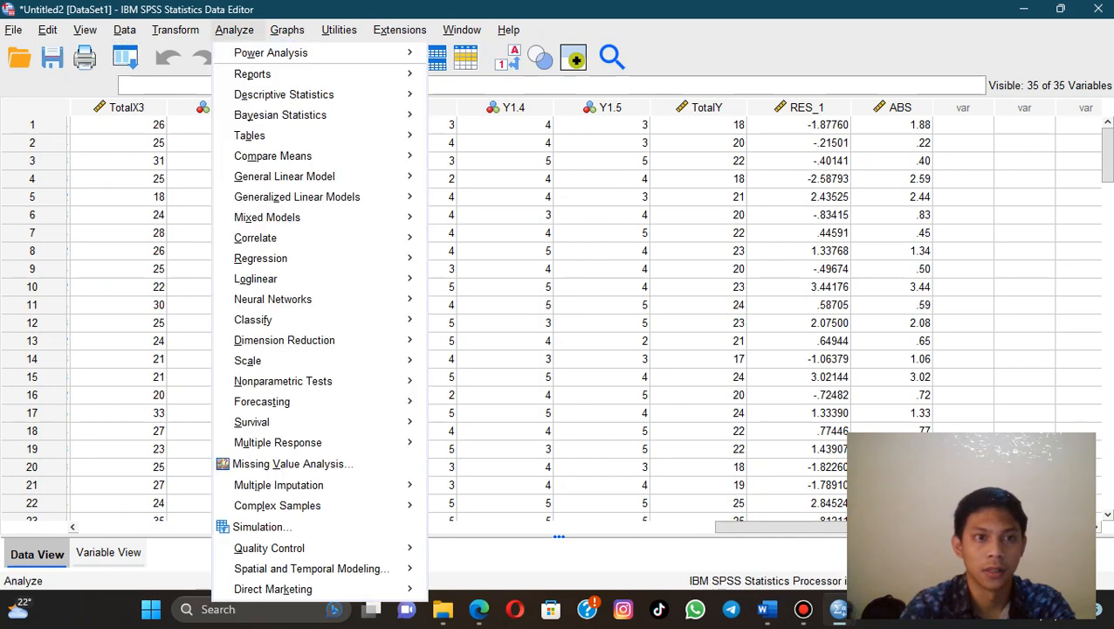
pyautogui.moveTo(260, 258)
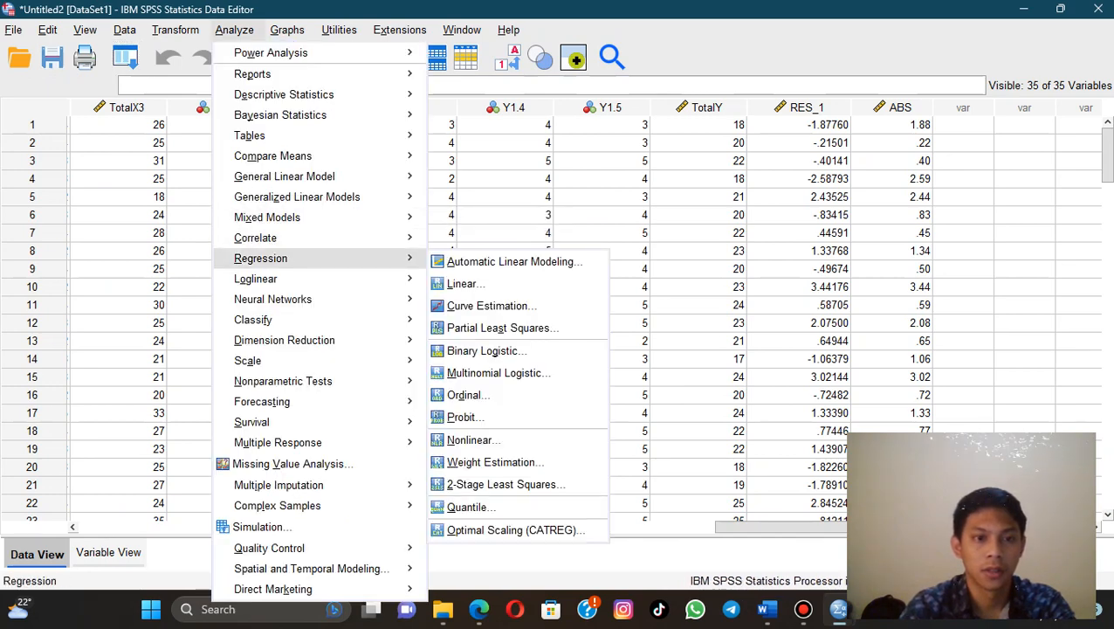
pyautogui.click(465, 284)
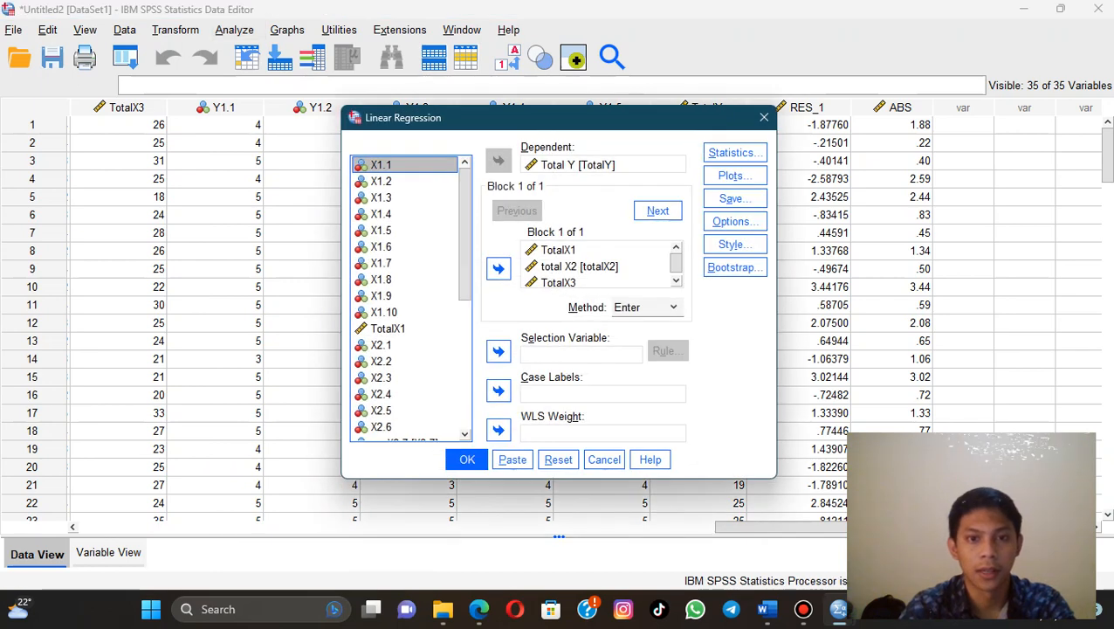
pyautogui.click(576, 165)
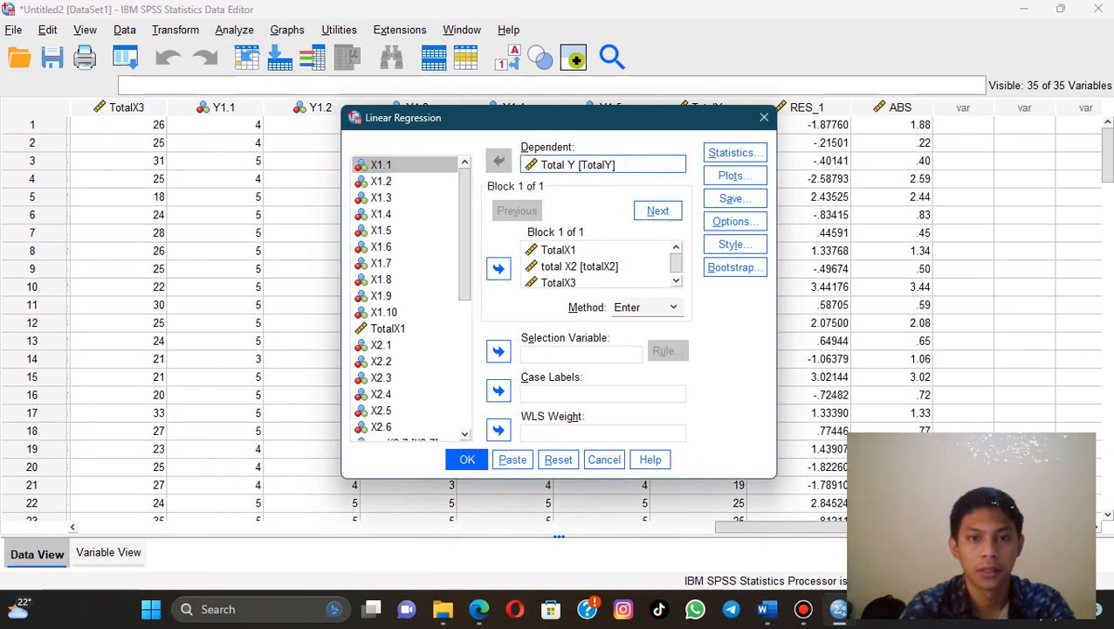
pyautogui.click(498, 160)
pyautogui.scroll(-1, 410, 297)
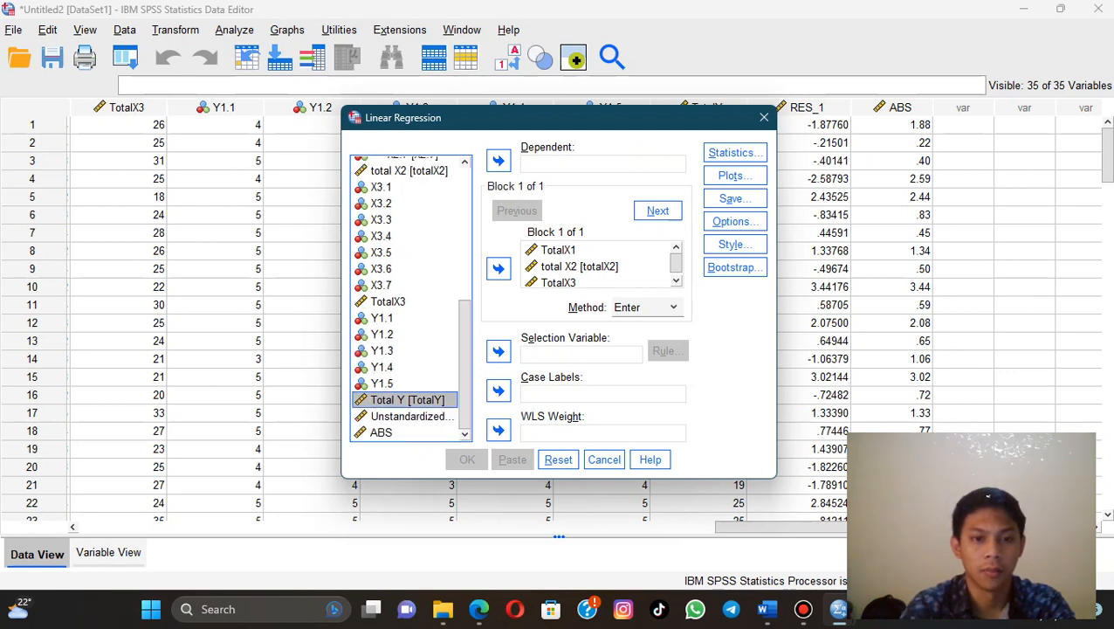
pyautogui.click(382, 433)
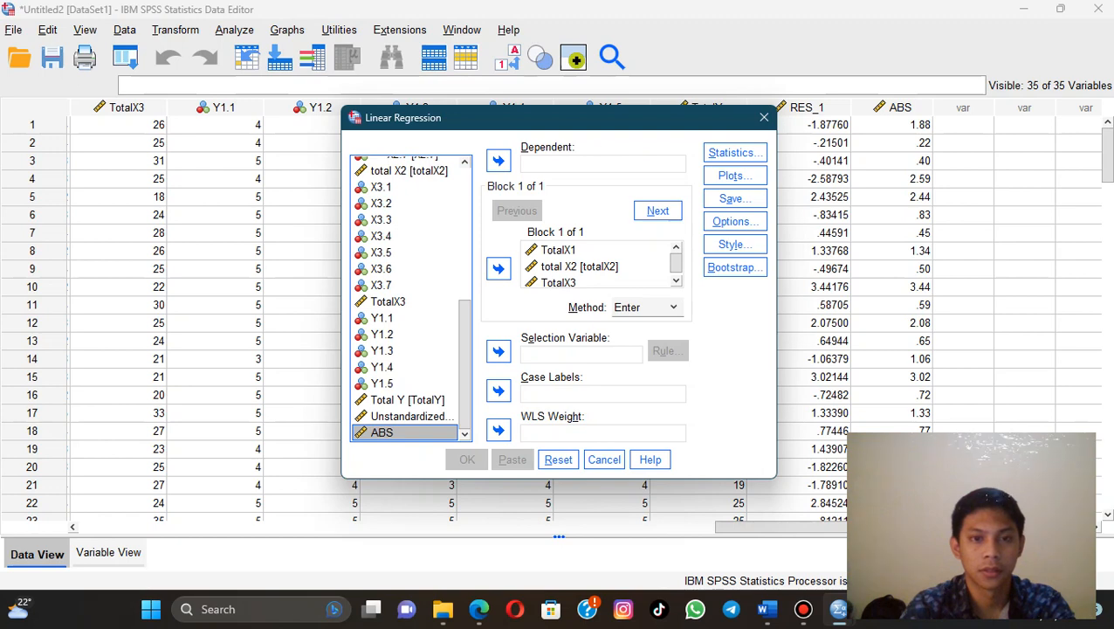
pyautogui.click(498, 160)
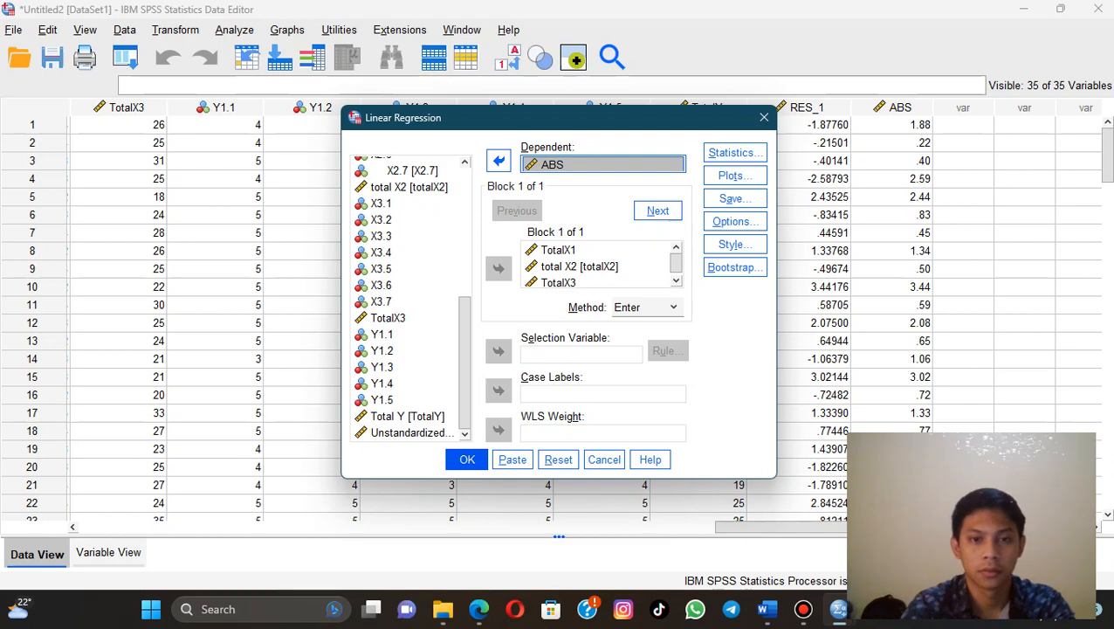
pyautogui.click(467, 459)
# Review the new regression output down to the Coefficients table for the dependent variable ABS
pyautogui.scroll(-3, 468, 454)
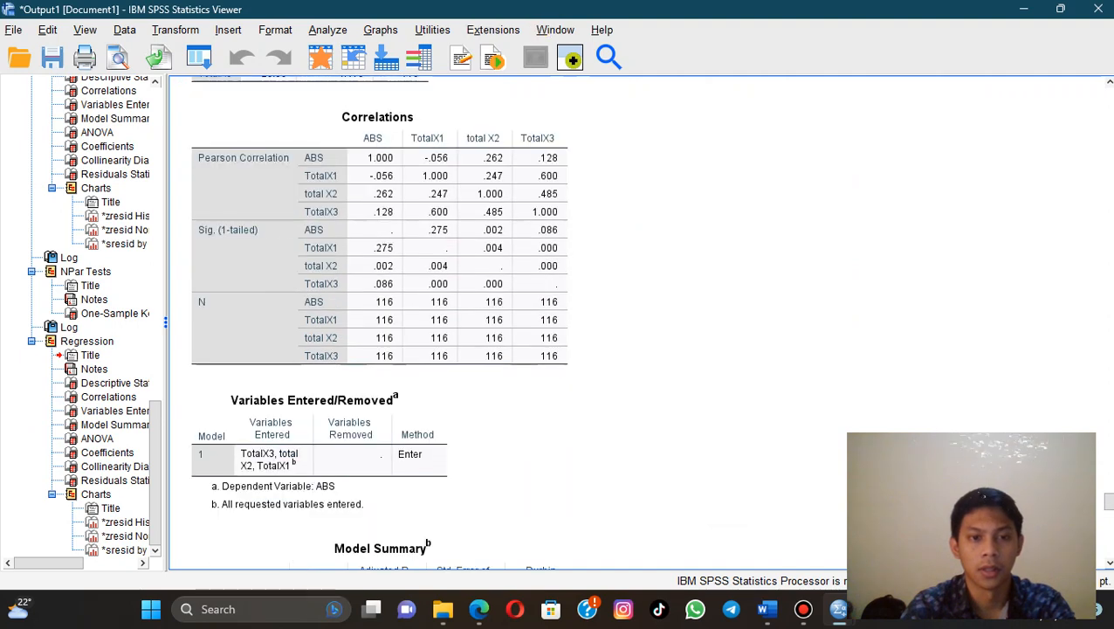
pyautogui.scroll(3, 467, 454)
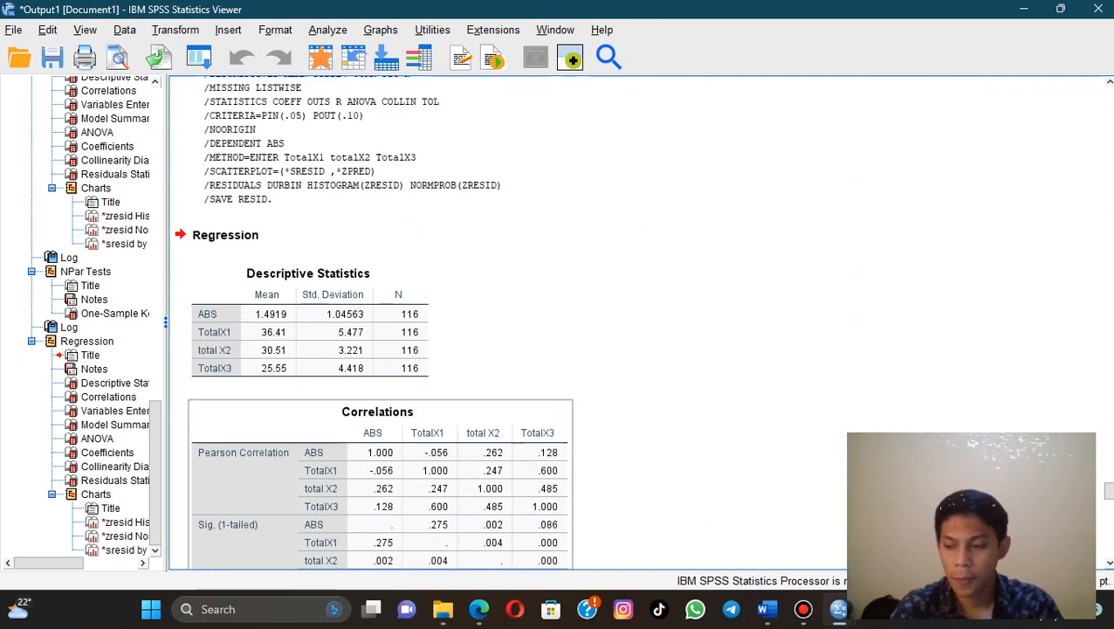
pyautogui.scroll(-3, 380, 323)
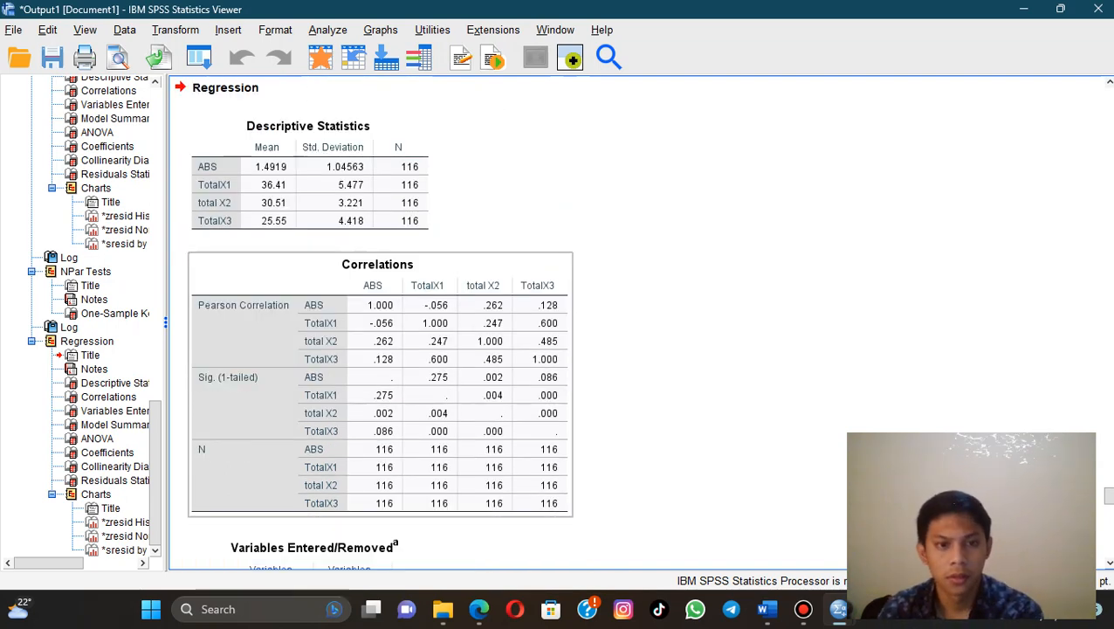
pyautogui.scroll(-9, 379, 323)
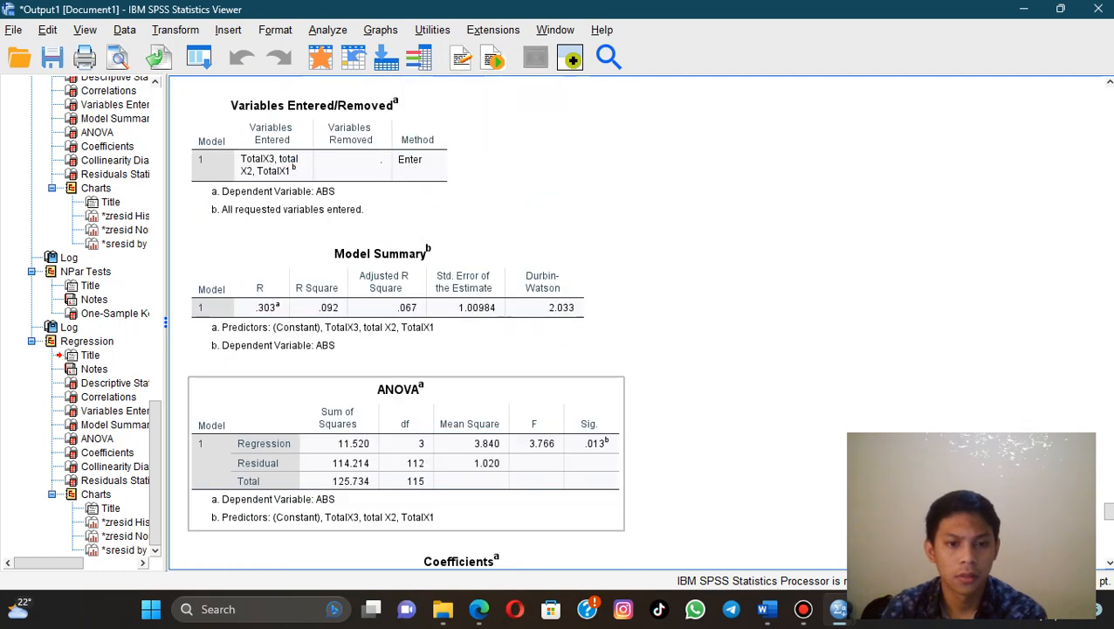
pyautogui.scroll(-5, 380, 323)
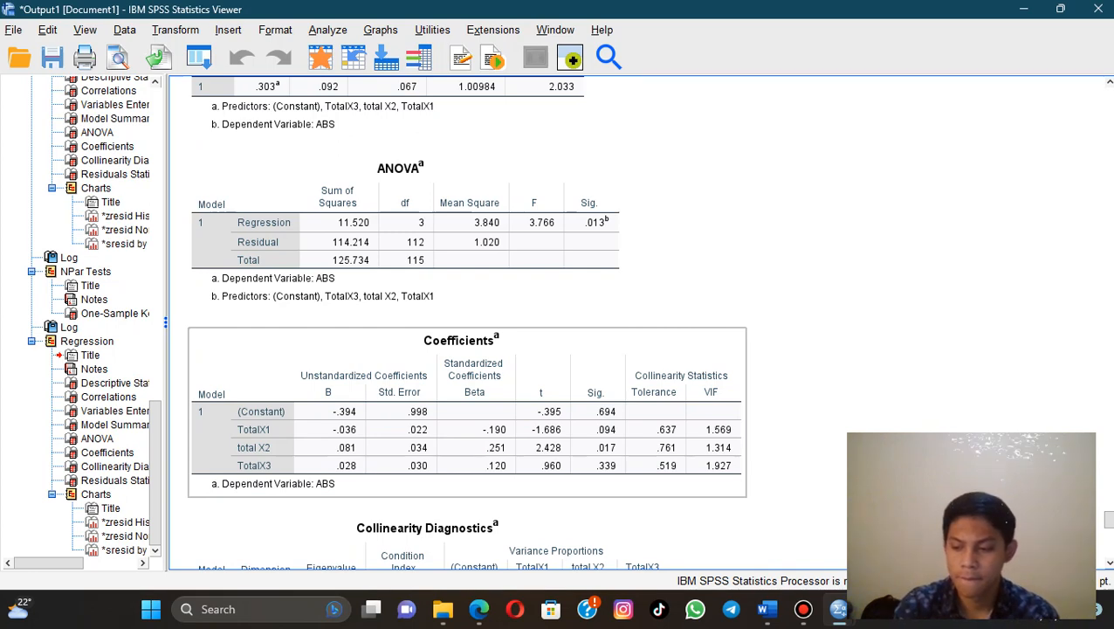
pyautogui.scroll(15, 380, 323)
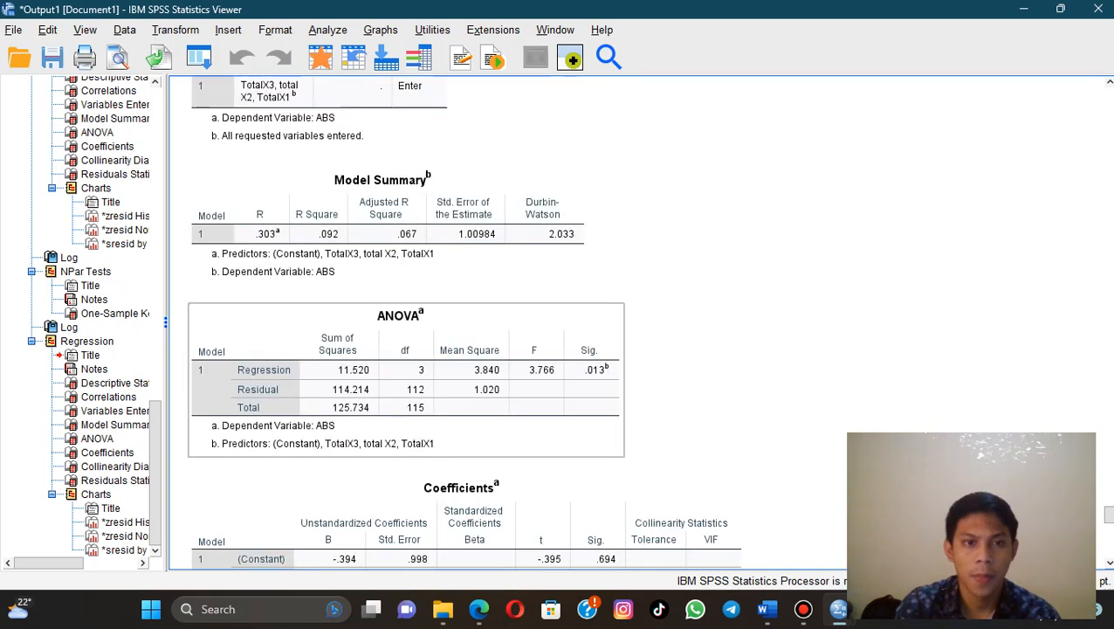
pyautogui.scroll(-10, 380, 323)
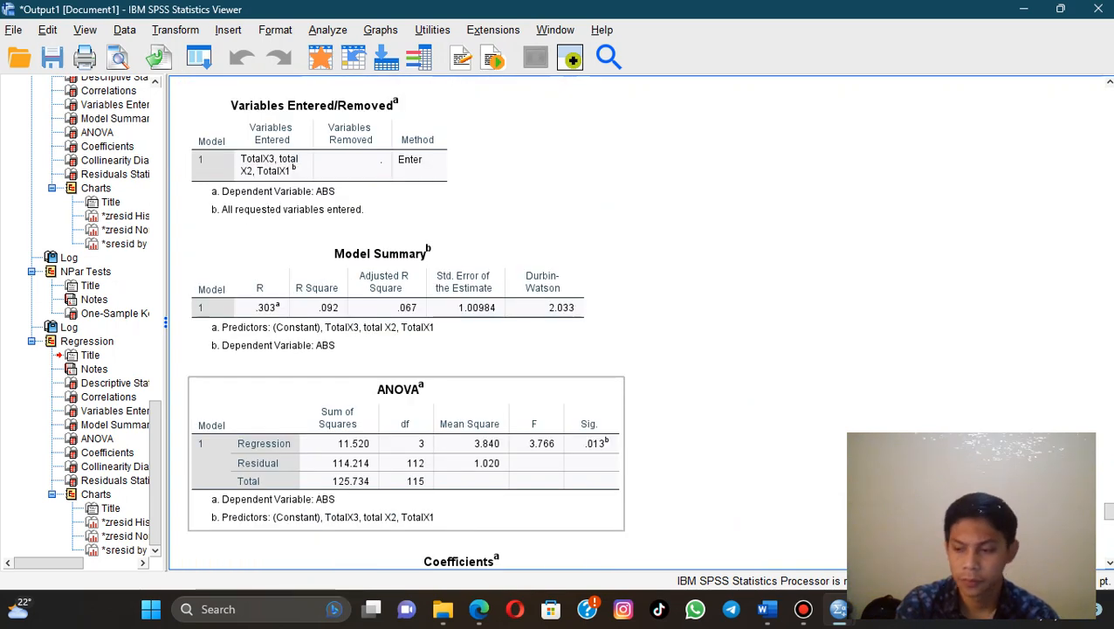
pyautogui.scroll(-3, 380, 323)
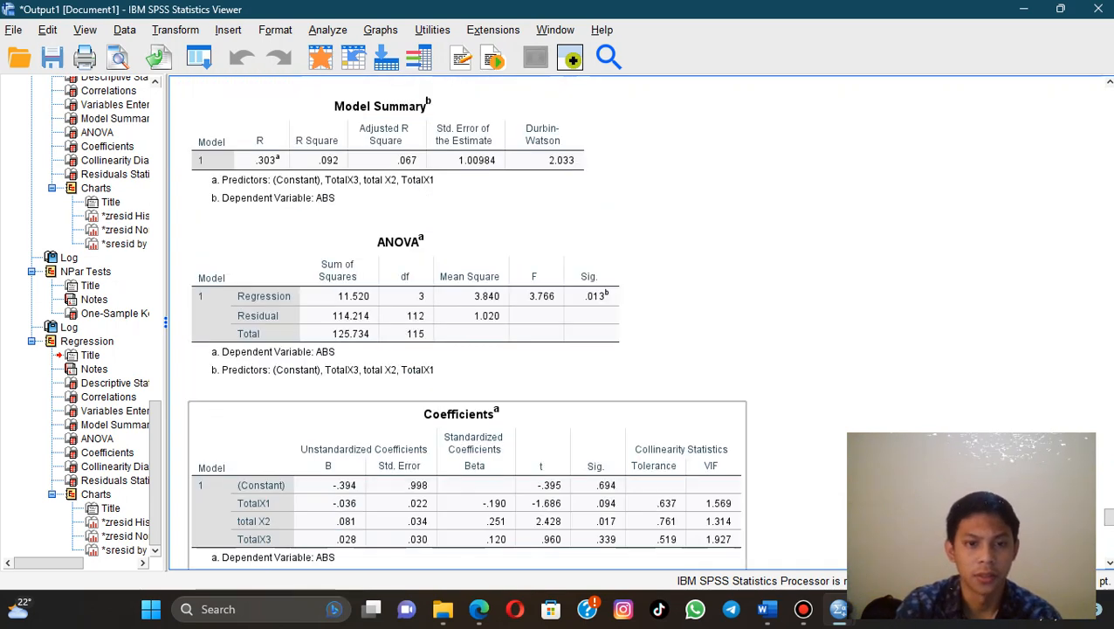
pyautogui.scroll(-2, 467, 323)
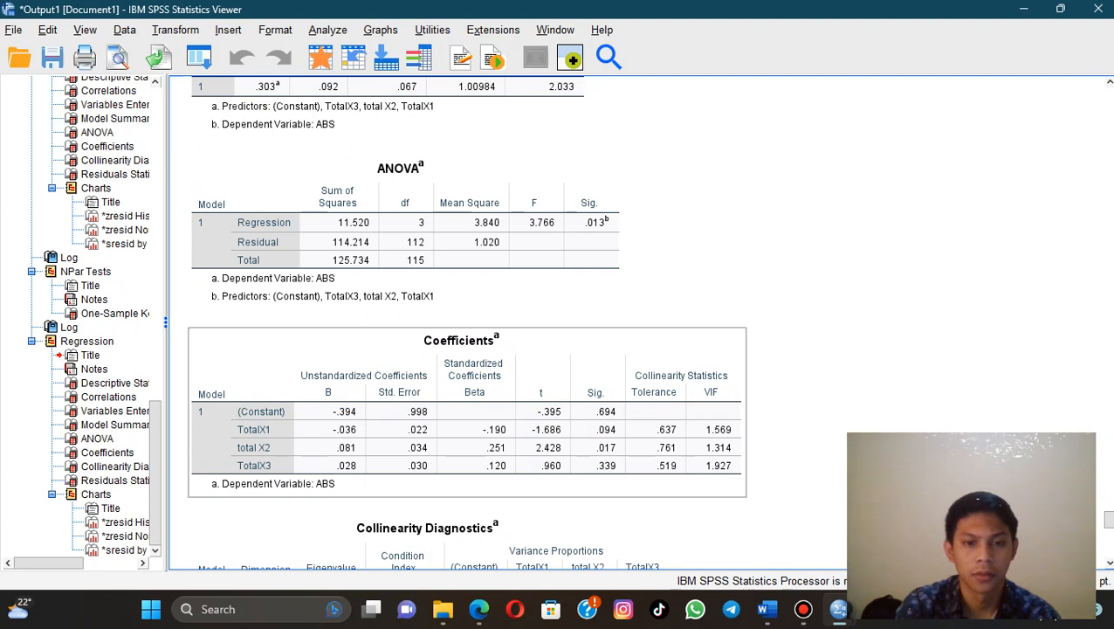
pyautogui.rightClick(507, 408)
pyautogui.moveTo(568, 461)
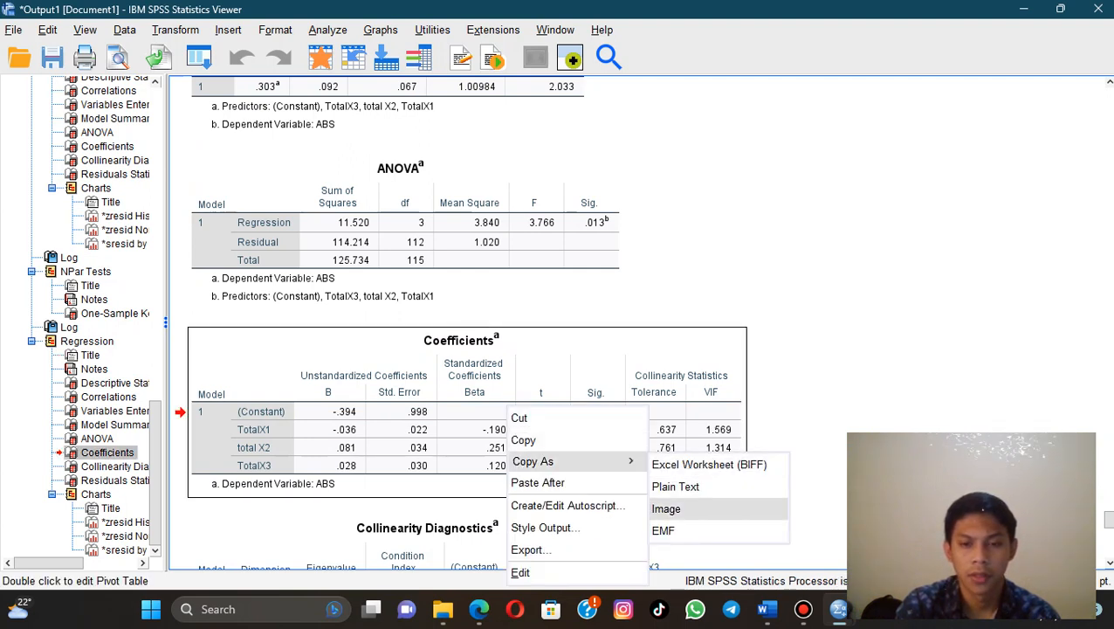
pyautogui.click(668, 508)
pyautogui.click(767, 609)
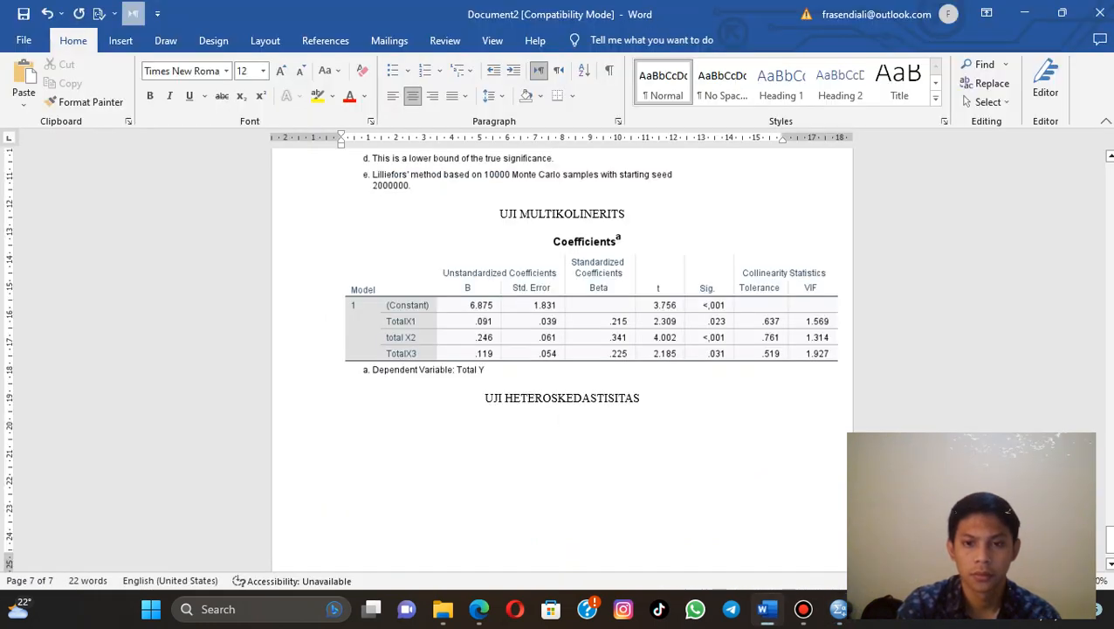
pyautogui.rightClick(564, 421)
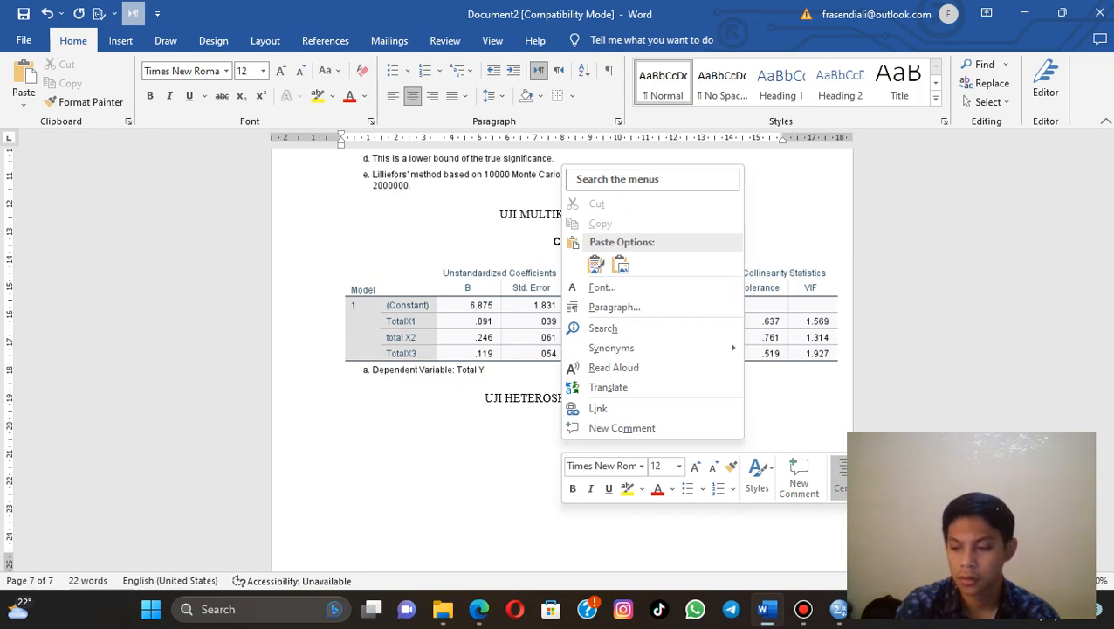
pyautogui.press('Escape')
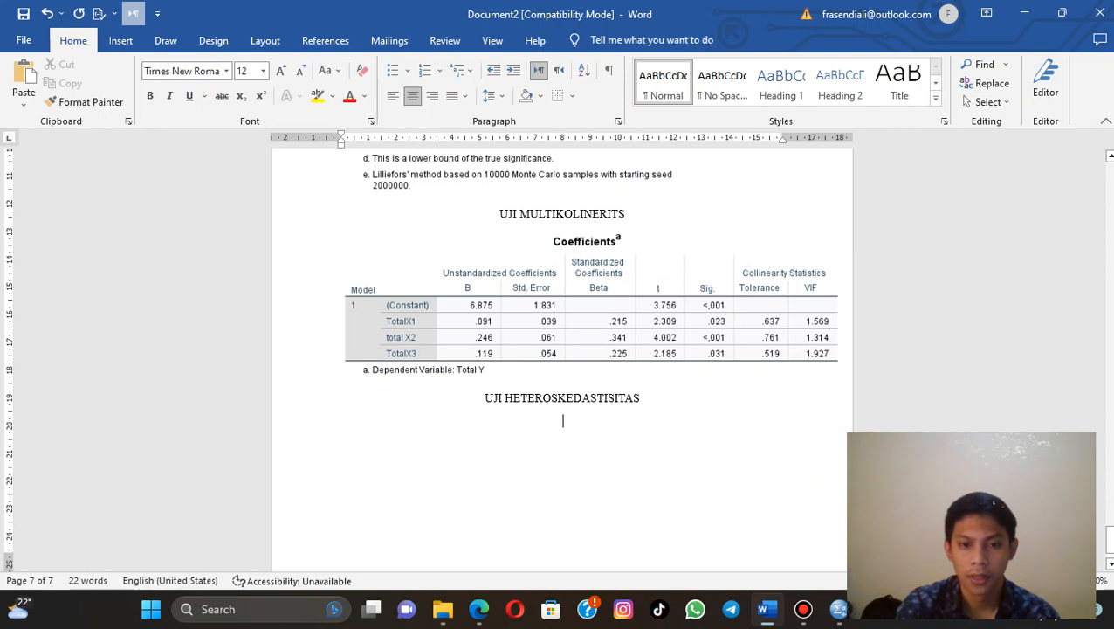
# Switch to the SPSS data editor Untitled2 and set the ABS linear regression statistics: exclude Descriptives, Collinearity diagnostics and Durbin-Watson, and include the Covariance matrix
pyautogui.moveTo(838, 608)
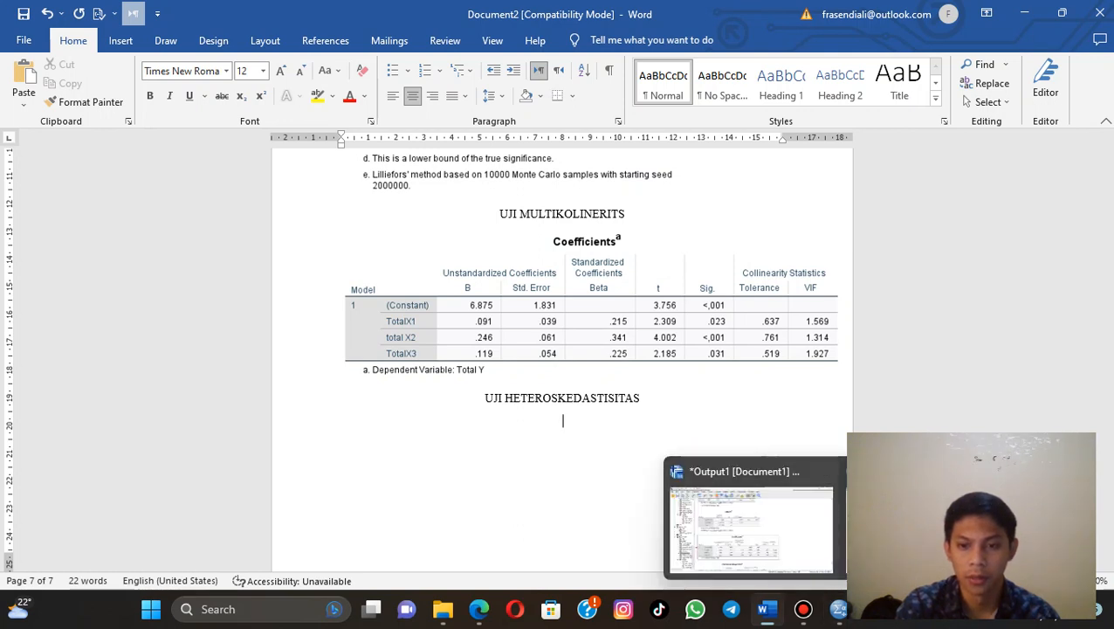
pyautogui.click(839, 608)
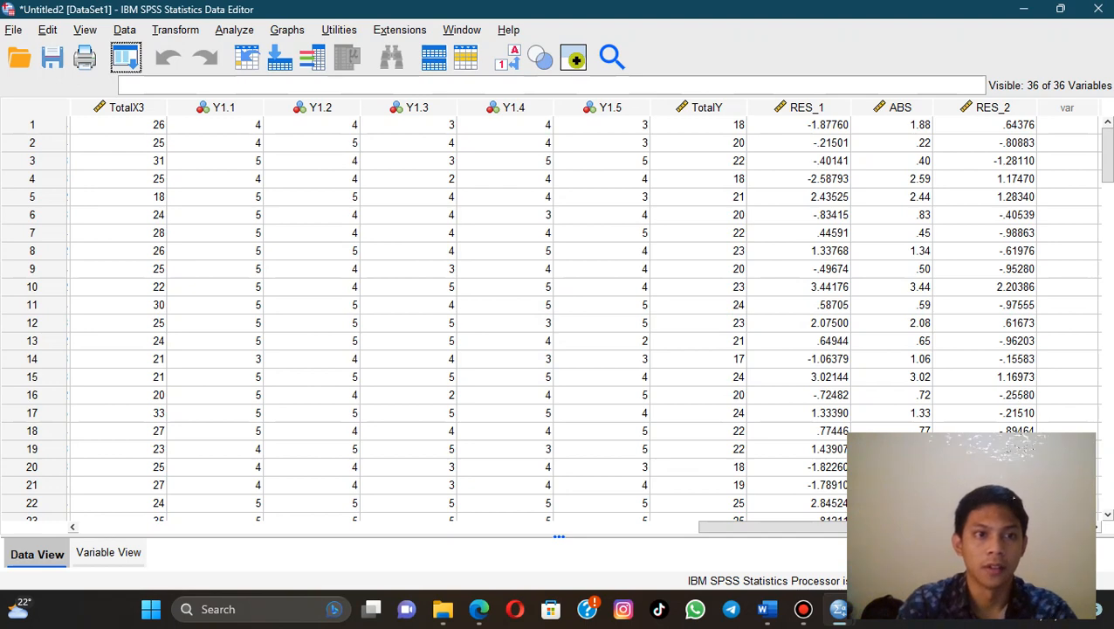
pyautogui.click(234, 30)
pyautogui.moveTo(262, 258)
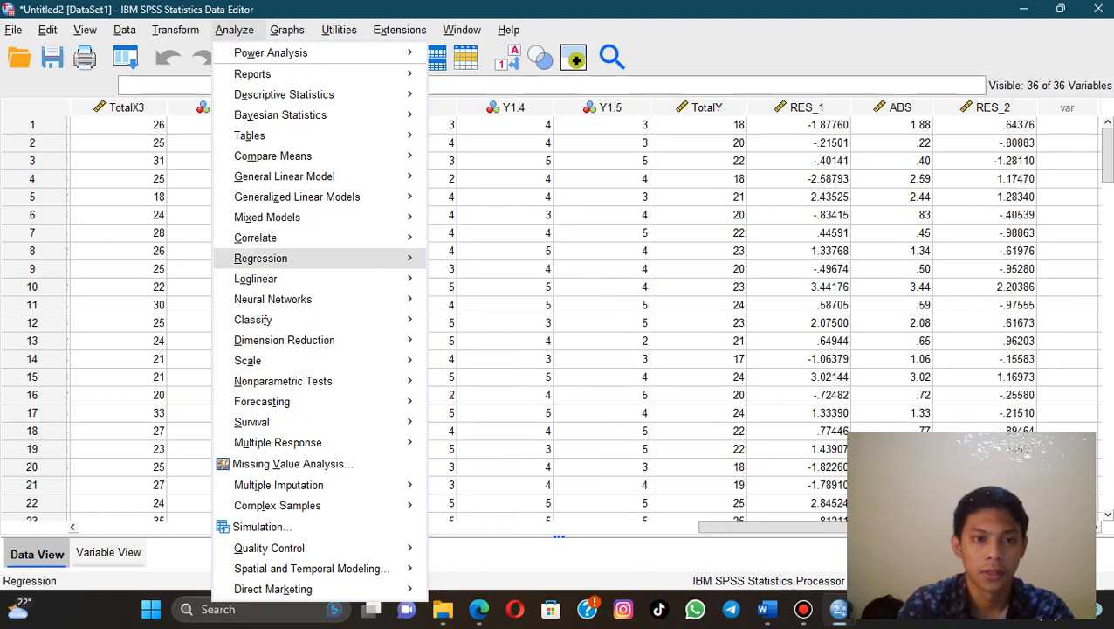
pyautogui.click(463, 284)
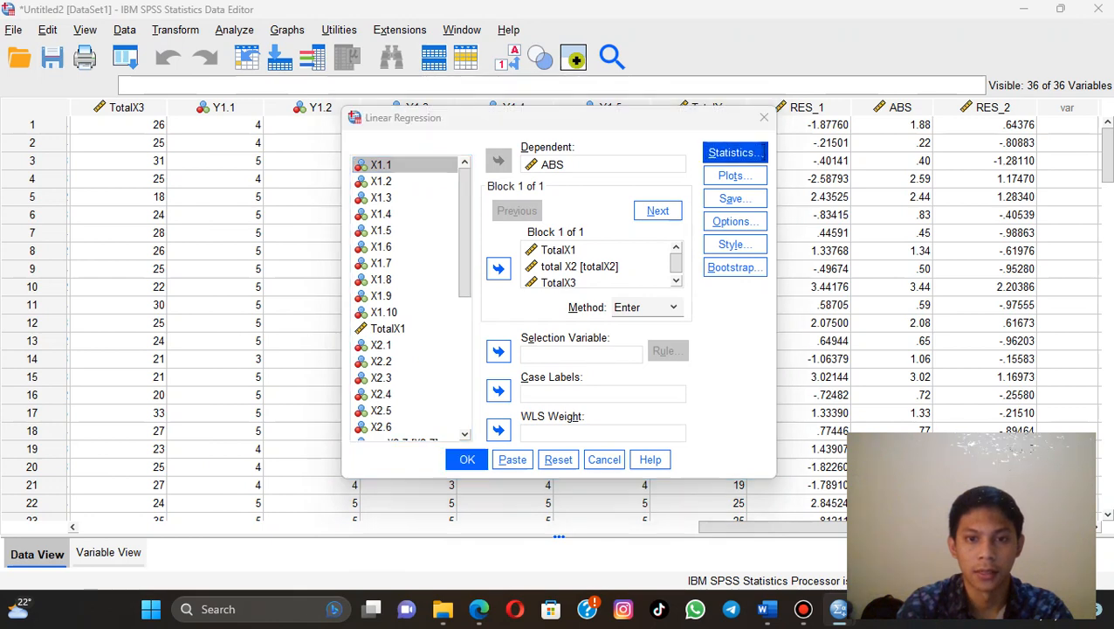
pyautogui.click(736, 152)
pyautogui.click(557, 234)
pyautogui.click(557, 273)
pyautogui.click(434, 321)
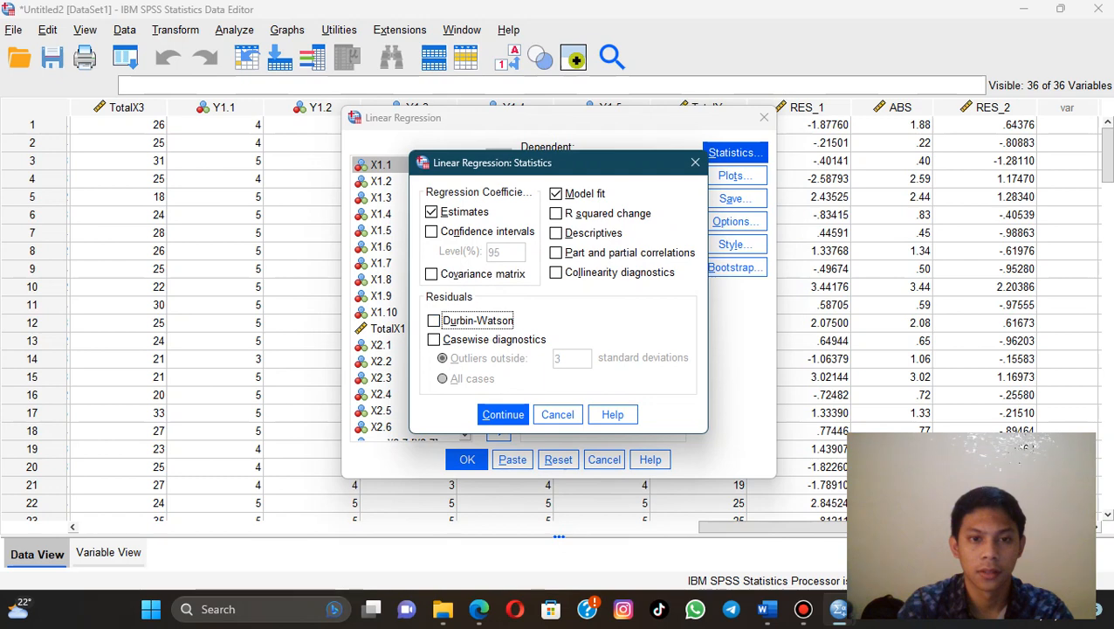
pyautogui.click(432, 274)
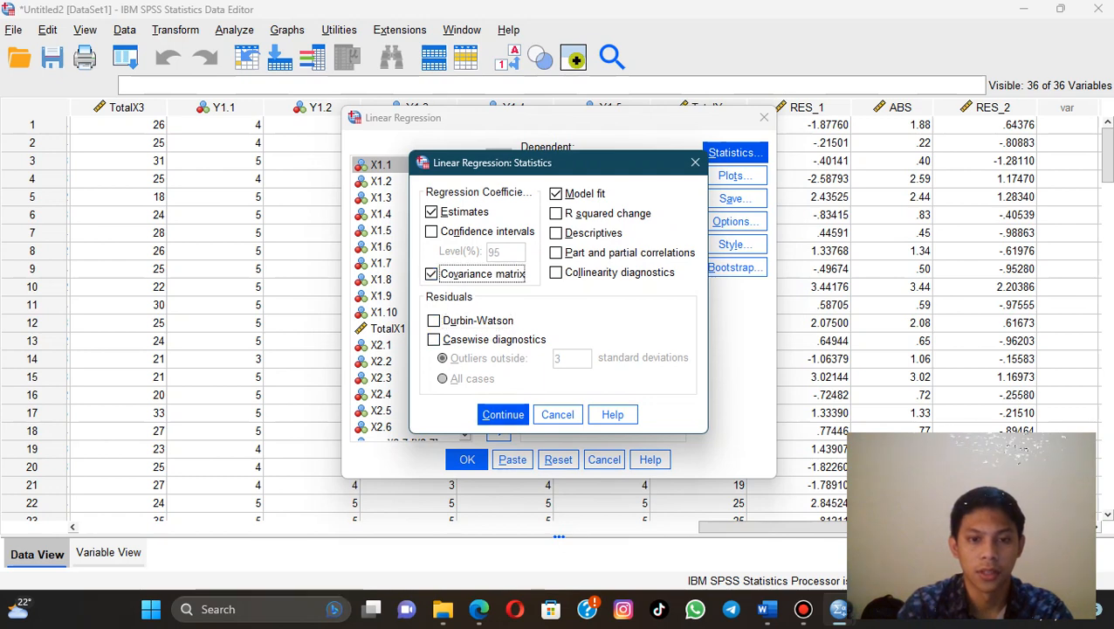
pyautogui.click(503, 414)
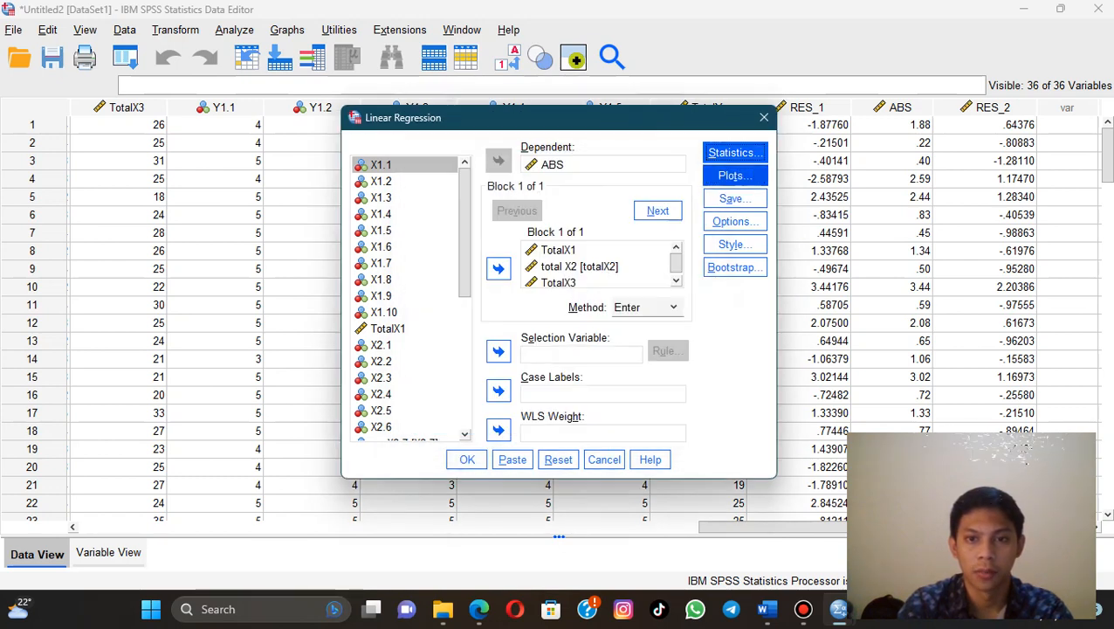
# Turn off the Histogram and Normal probability plot in the regression's residual plots
pyautogui.click(734, 175)
pyautogui.click(420, 353)
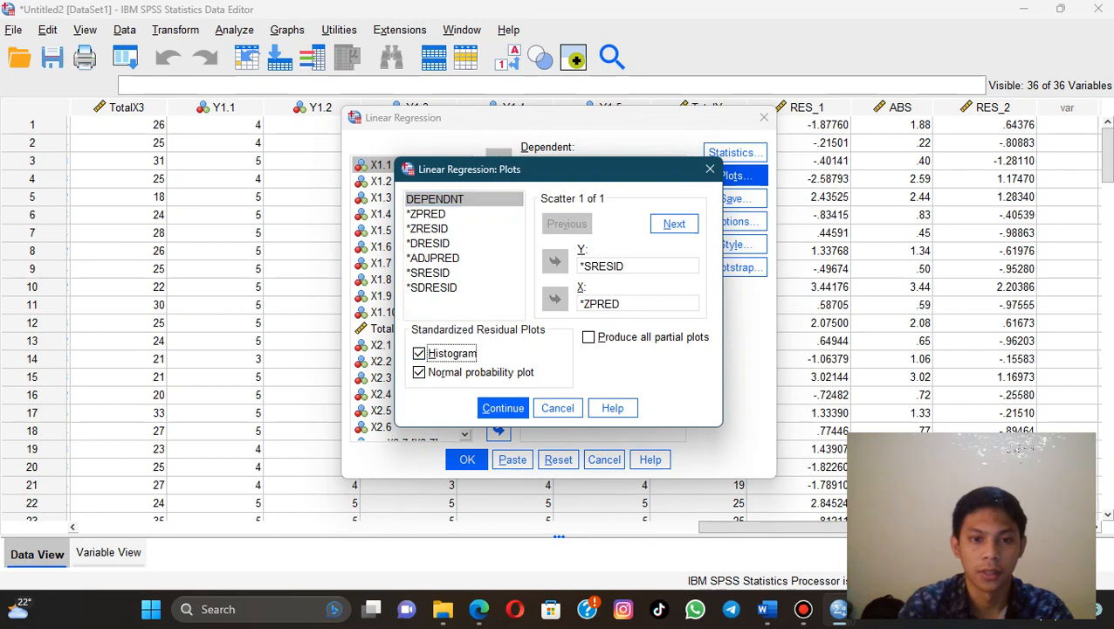
pyautogui.click(420, 372)
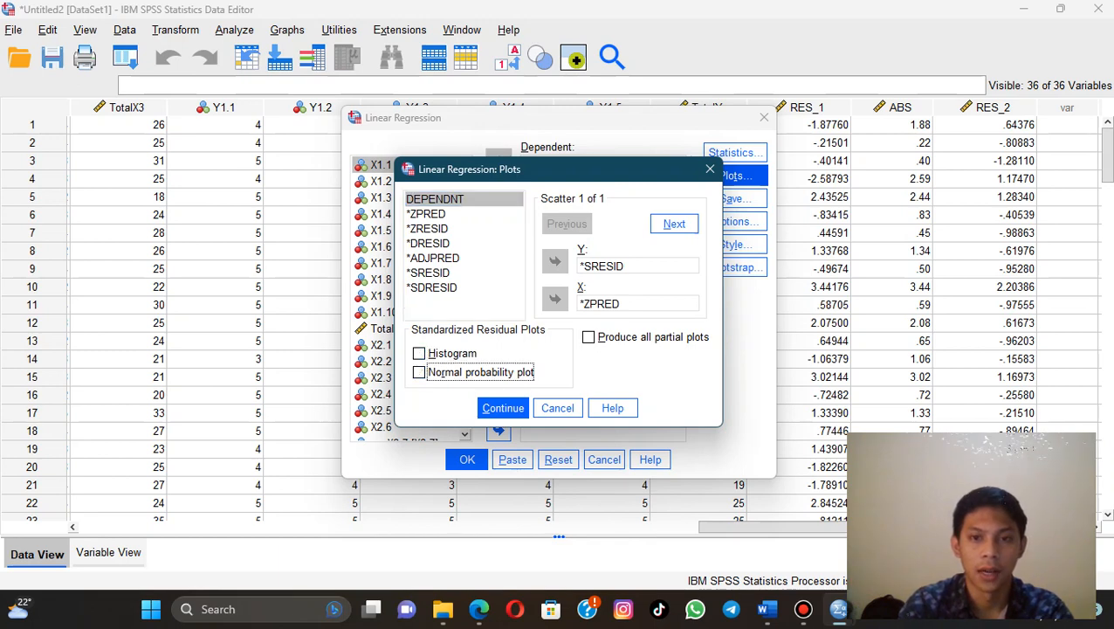
pyautogui.click(503, 408)
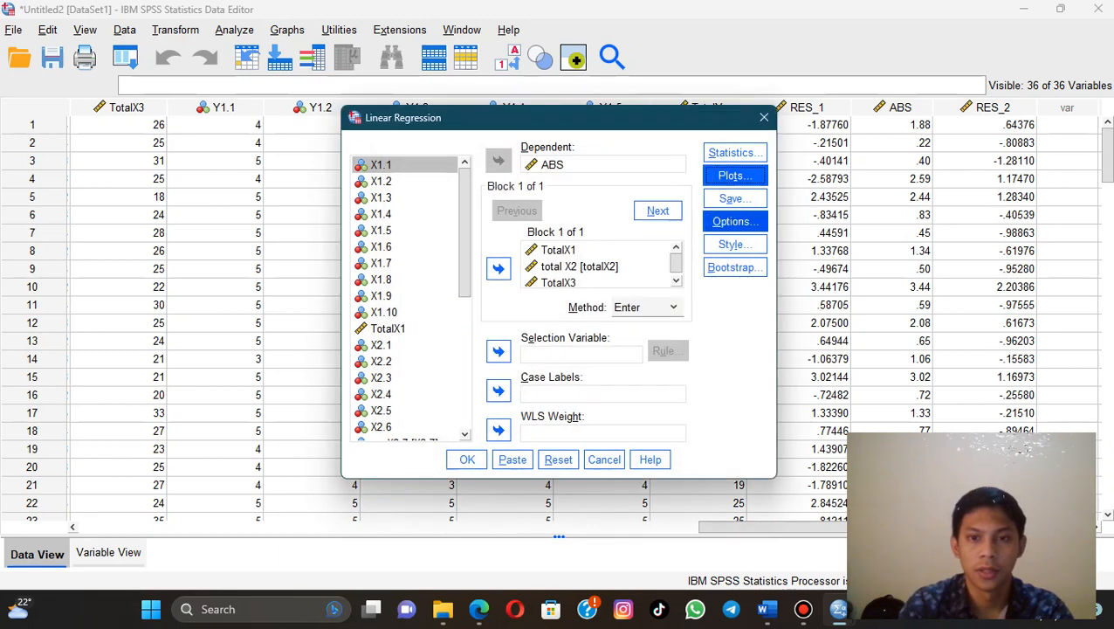
# Turn off saving of the unstandardized residuals and run the linear regression on ABS
pyautogui.click(736, 198)
pyautogui.click(590, 89)
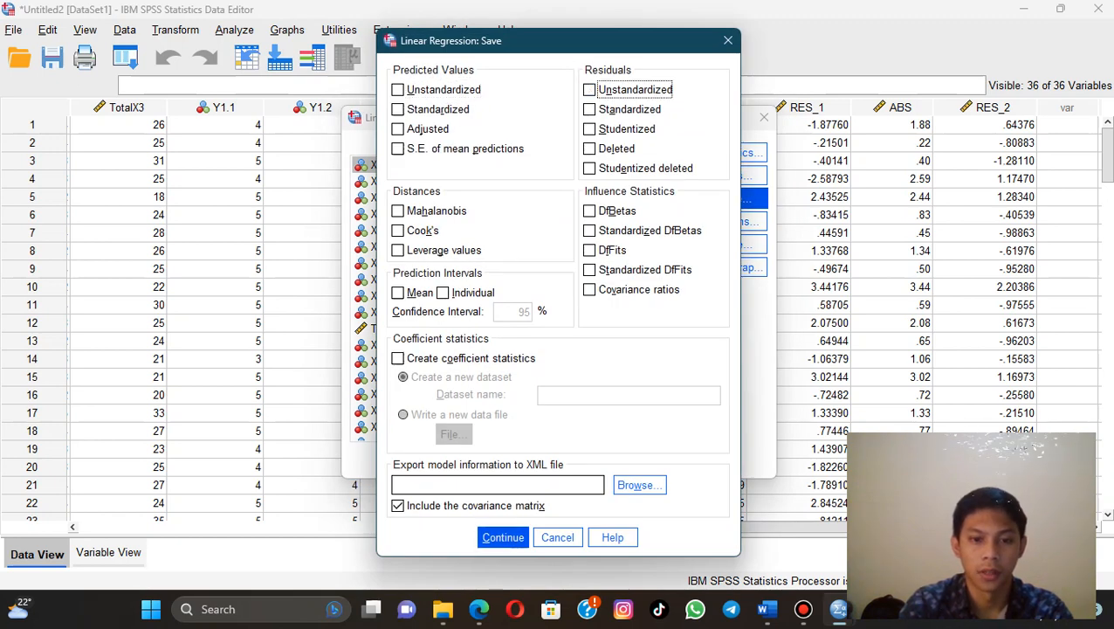
pyautogui.click(503, 537)
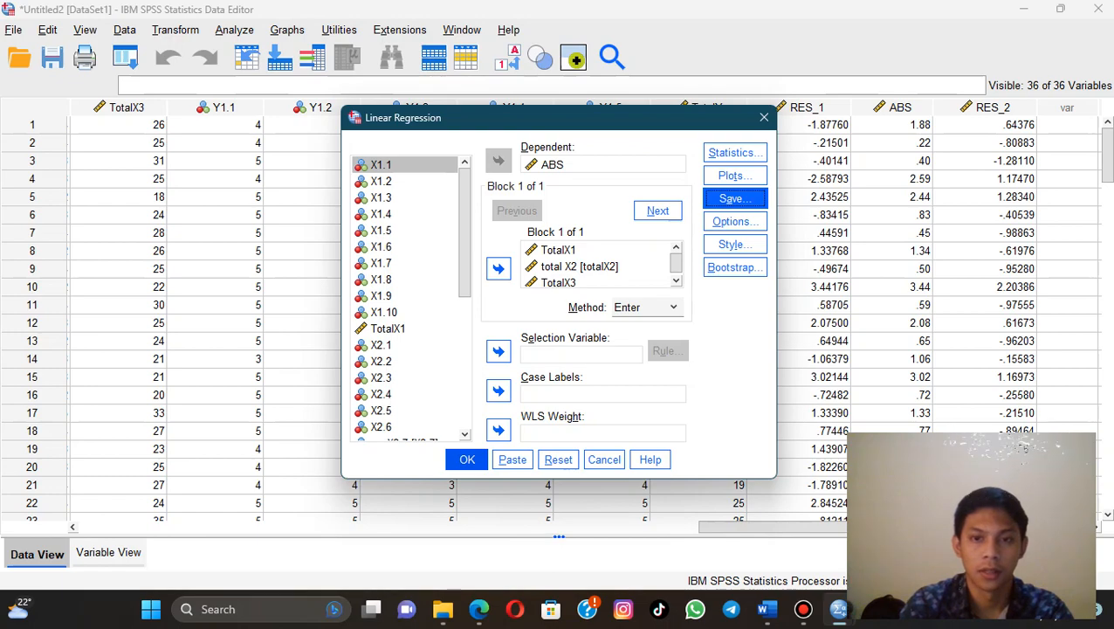
pyautogui.click(467, 460)
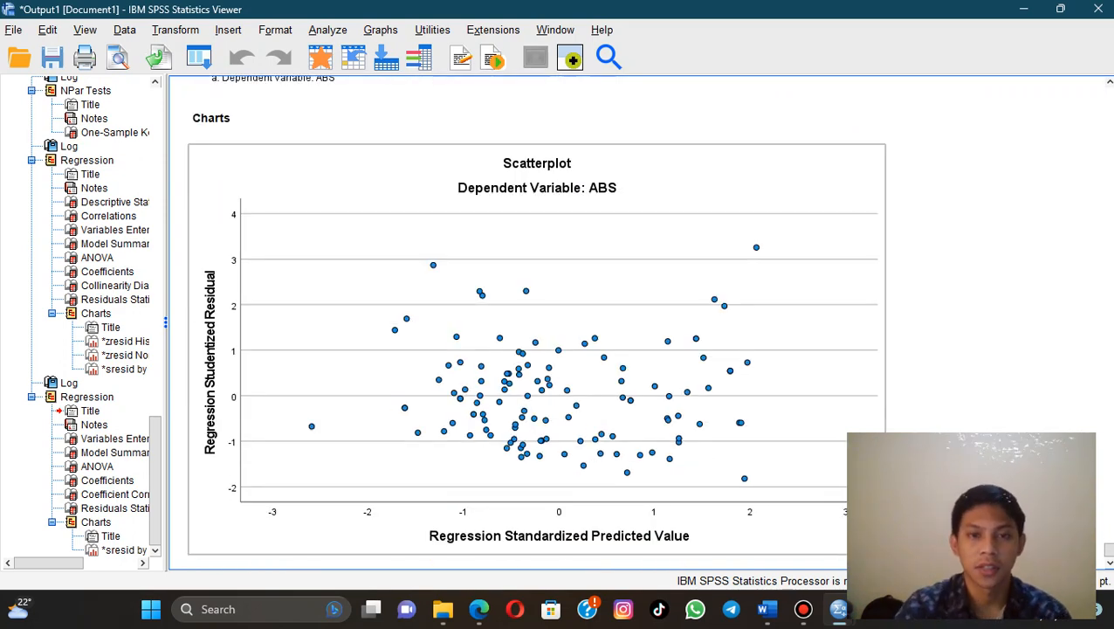
# Copy the ABS scatterplot as an image and paste it as a picture, left-aligned, under UJI HETEROSKEDASTISITAS in the Word report
pyautogui.rightClick(532, 348)
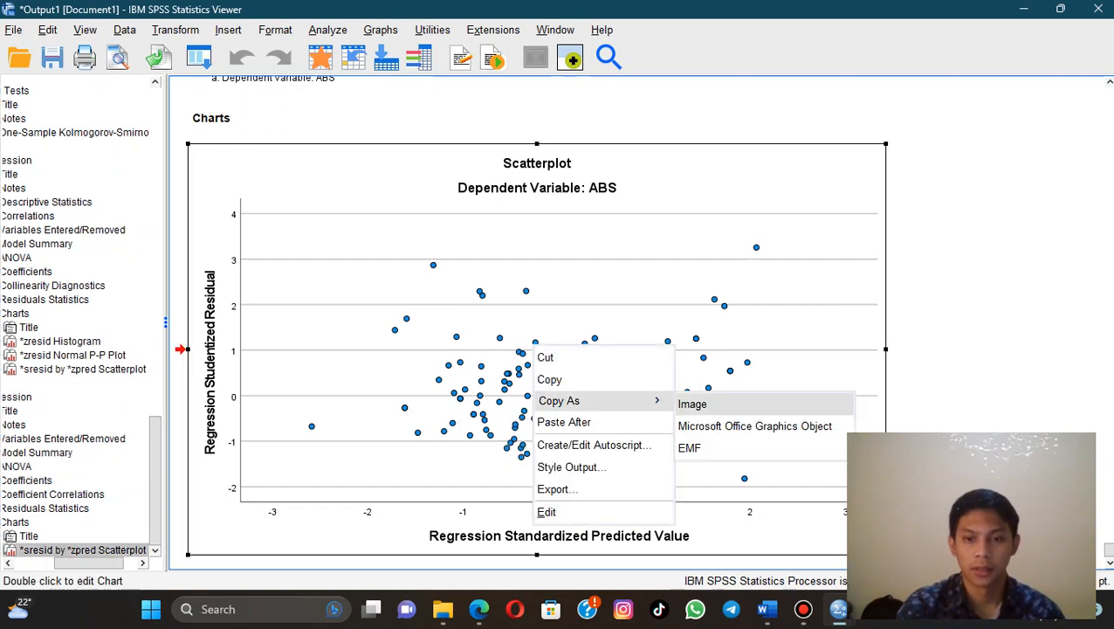
pyautogui.click(699, 403)
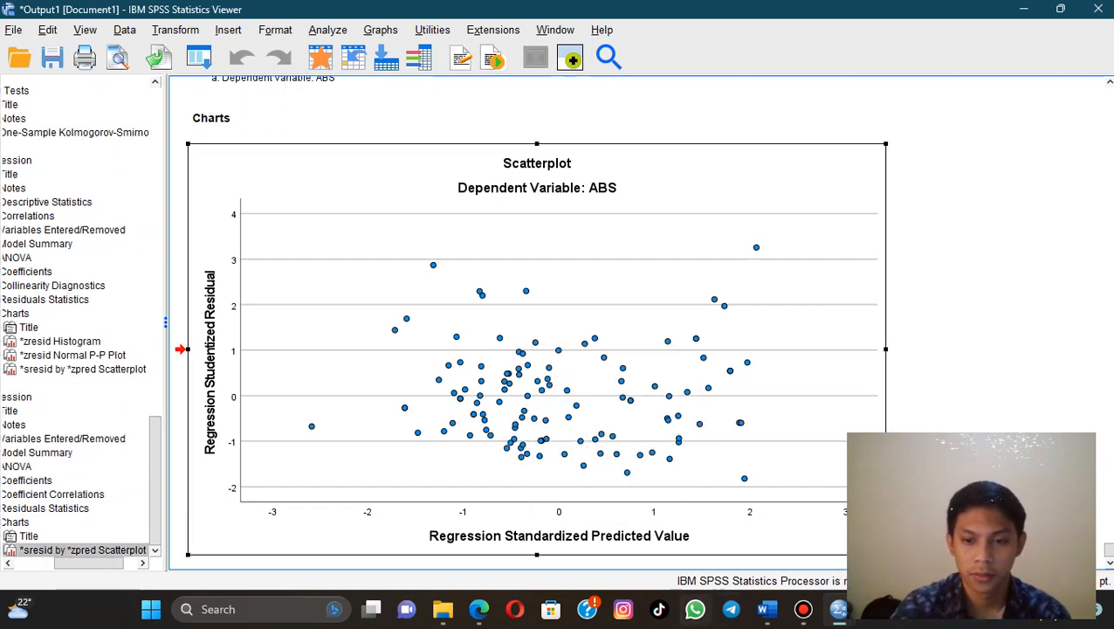
pyautogui.click(767, 609)
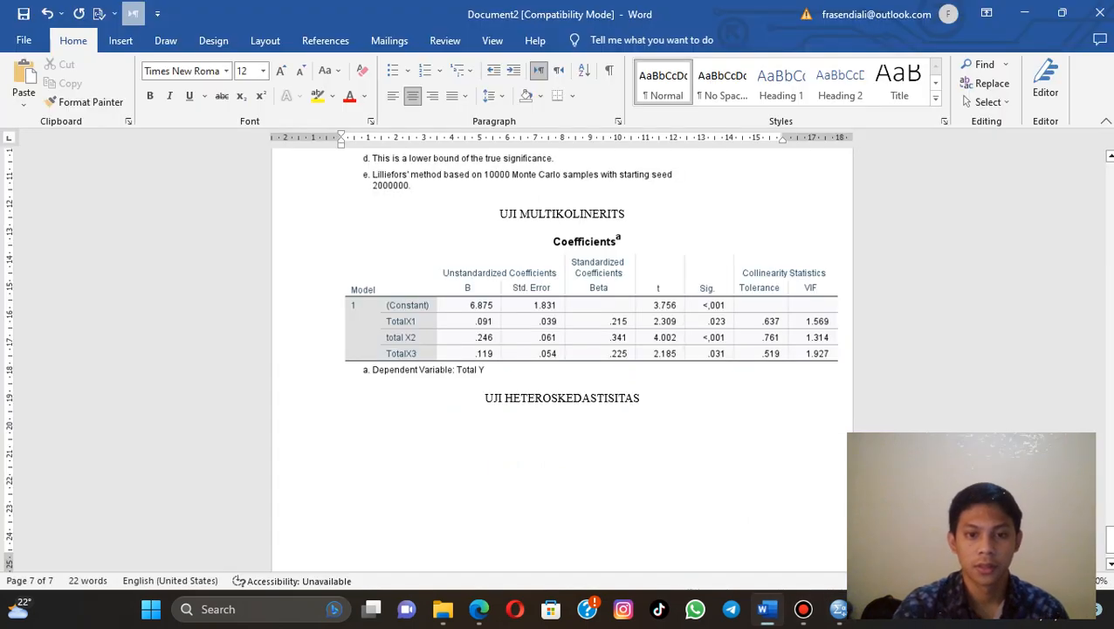
pyautogui.hotkey('ctrl', 'l')
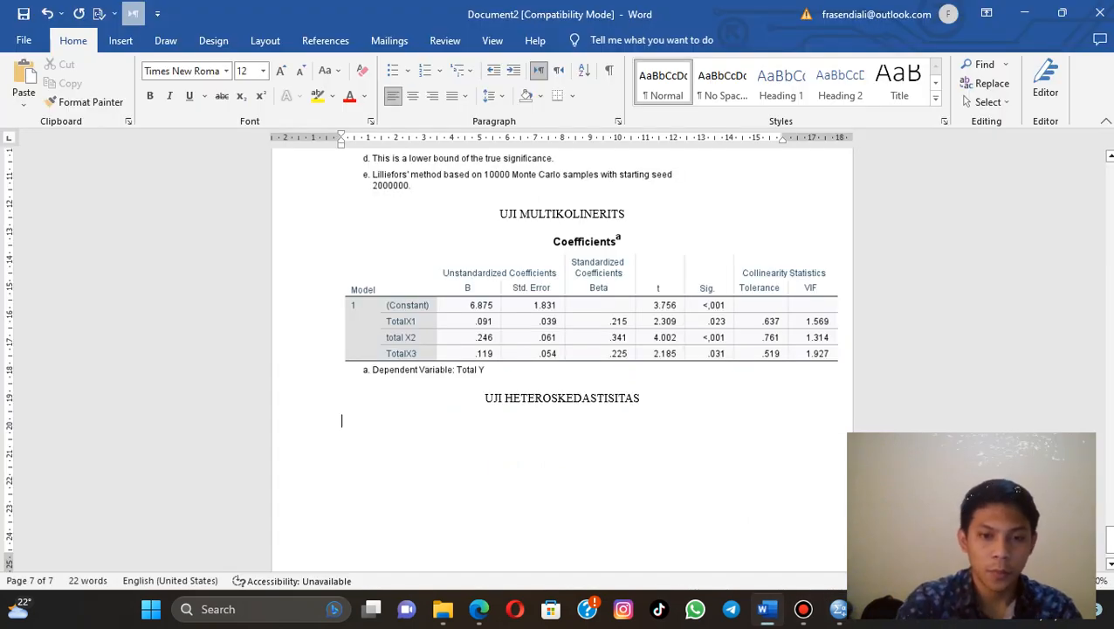
pyautogui.rightClick(381, 165)
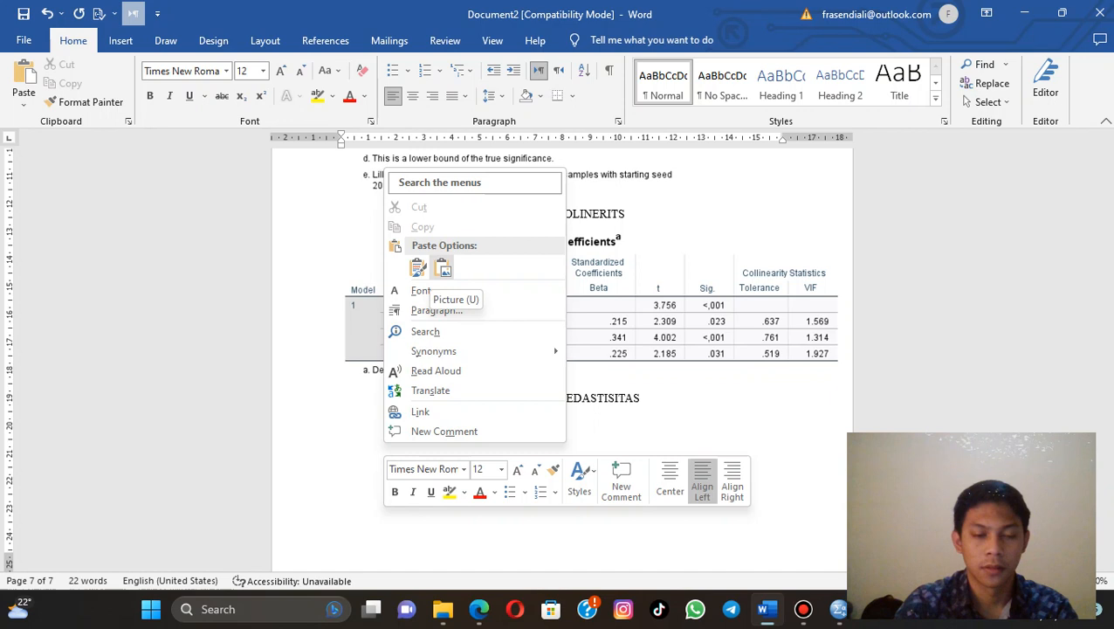
pyautogui.click(441, 268)
# Shrink the pasted scatterplot picture to fit within the page and add a new line below it
pyautogui.scroll(-10, 562, 358)
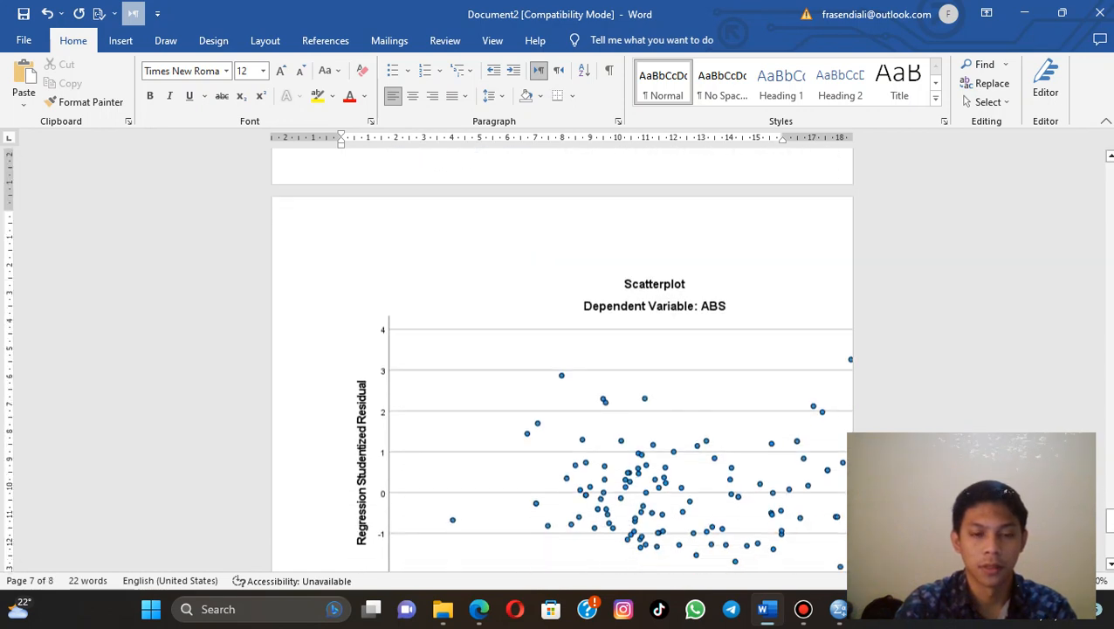
pyautogui.hotkey('shift', 'Left')
pyautogui.moveTo(969, 574); pyautogui.dragTo(812, 483)
pyautogui.scroll(-3, 562, 339)
pyautogui.scroll(4, 562, 339)
pyautogui.scroll(-3, 561, 339)
pyautogui.click(577, 285)
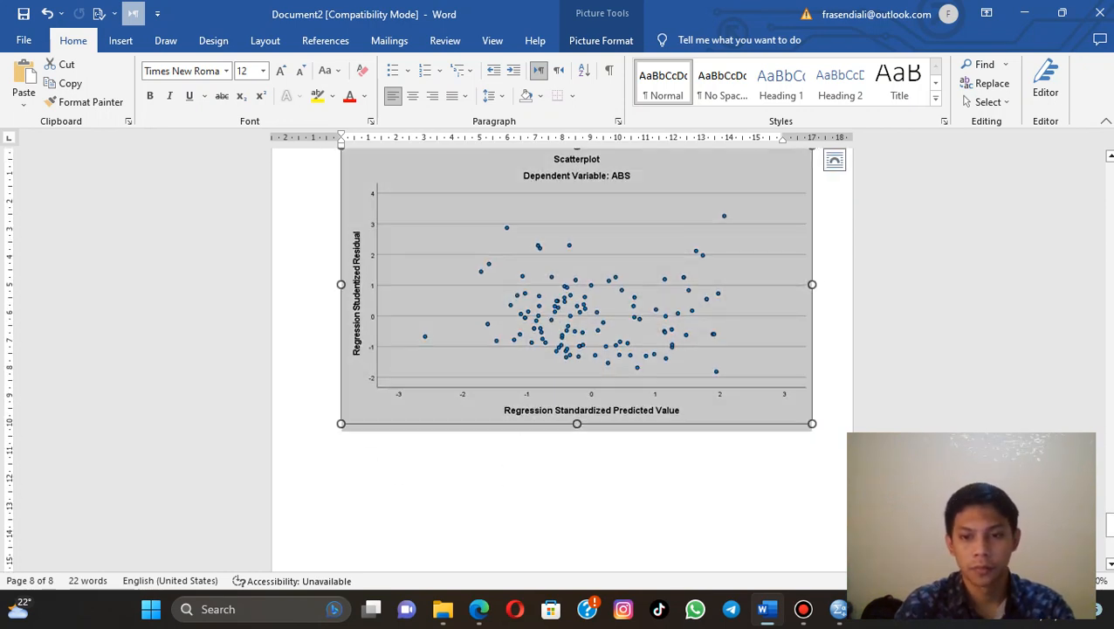
pyautogui.click(813, 417)
pyautogui.press('Return')
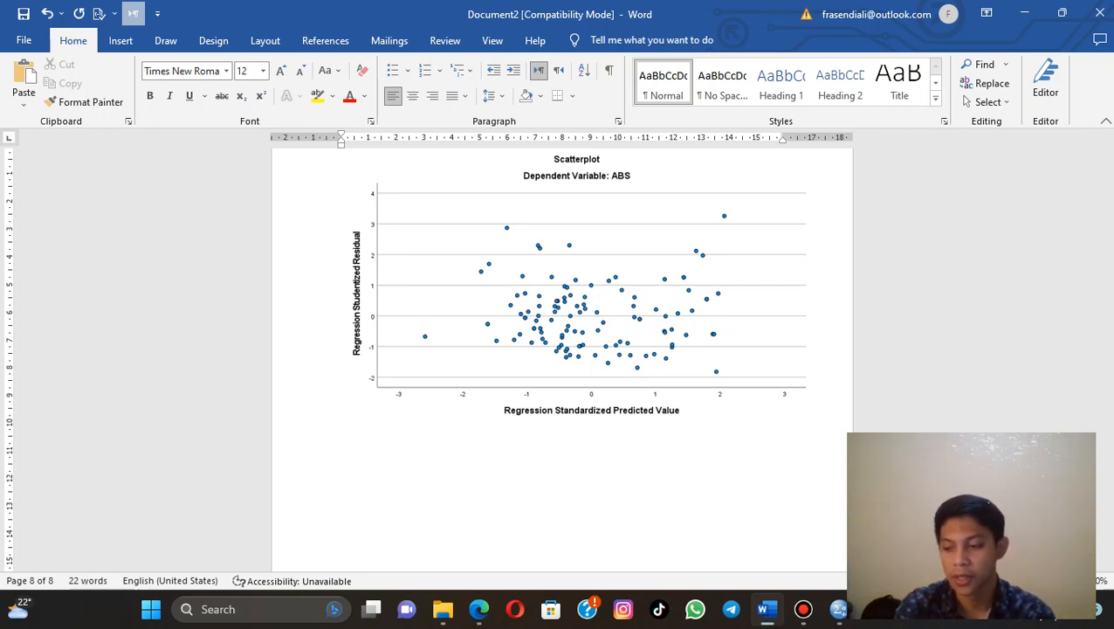
# Review the heteroscedasticity section and its scatterplot in the report, and switch back to the SPSS output Output1
pyautogui.scroll(2, 562, 349)
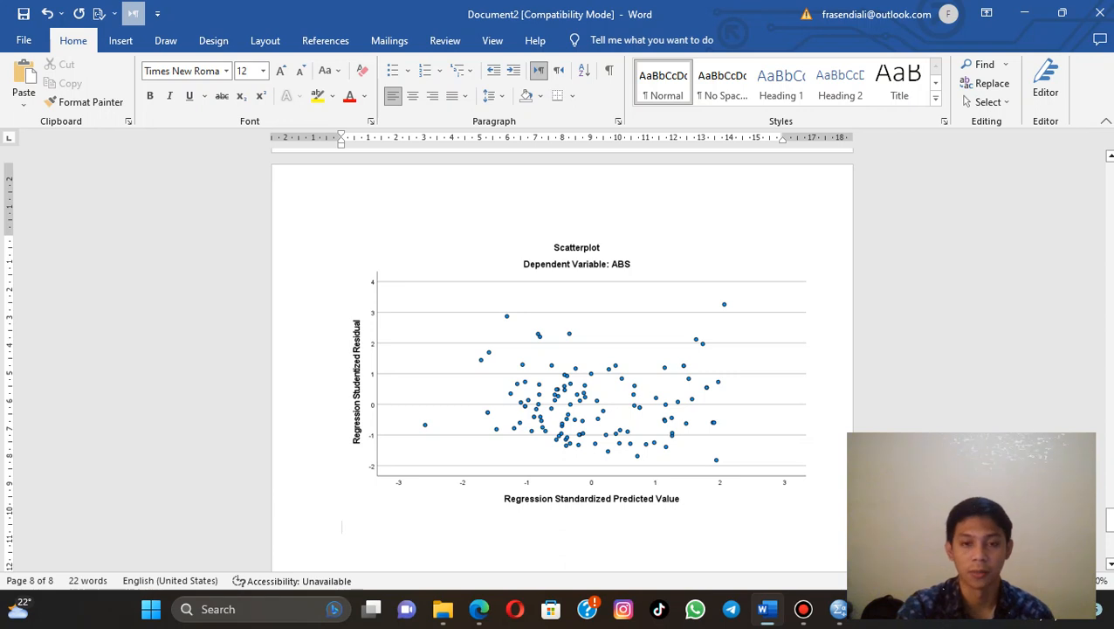
pyautogui.scroll(-3, 561, 350)
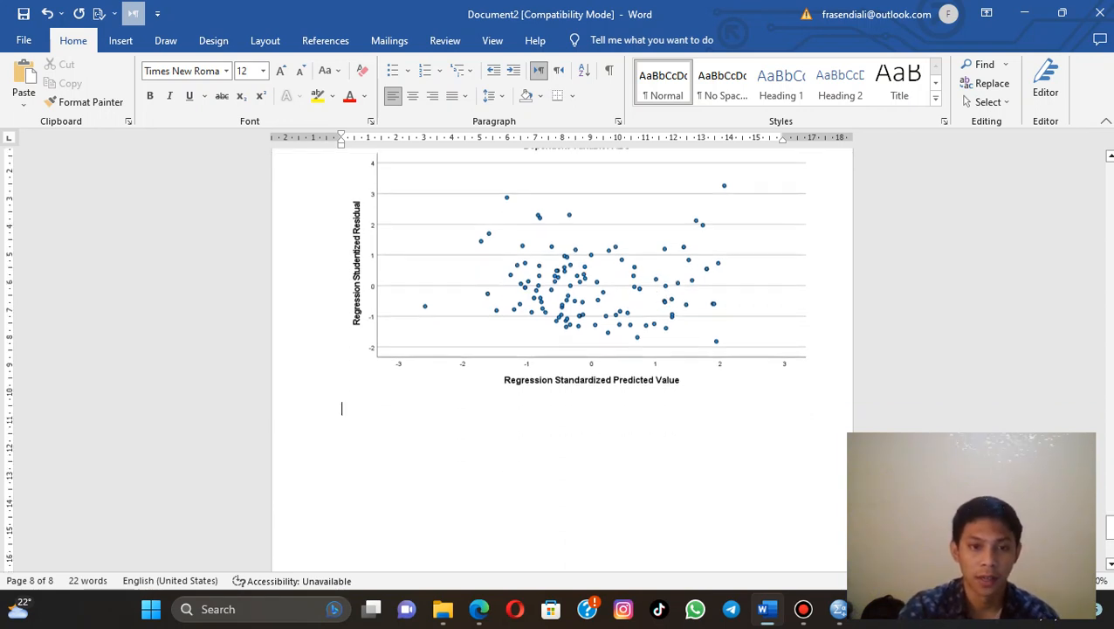
pyautogui.scroll(15, 561, 349)
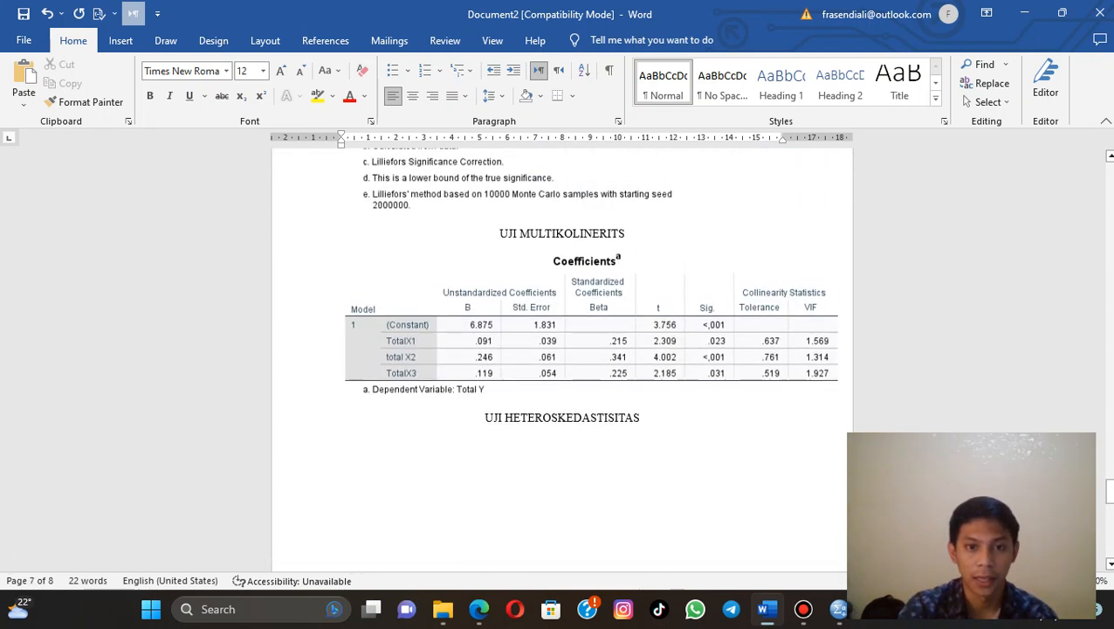
pyautogui.scroll(-12, 562, 349)
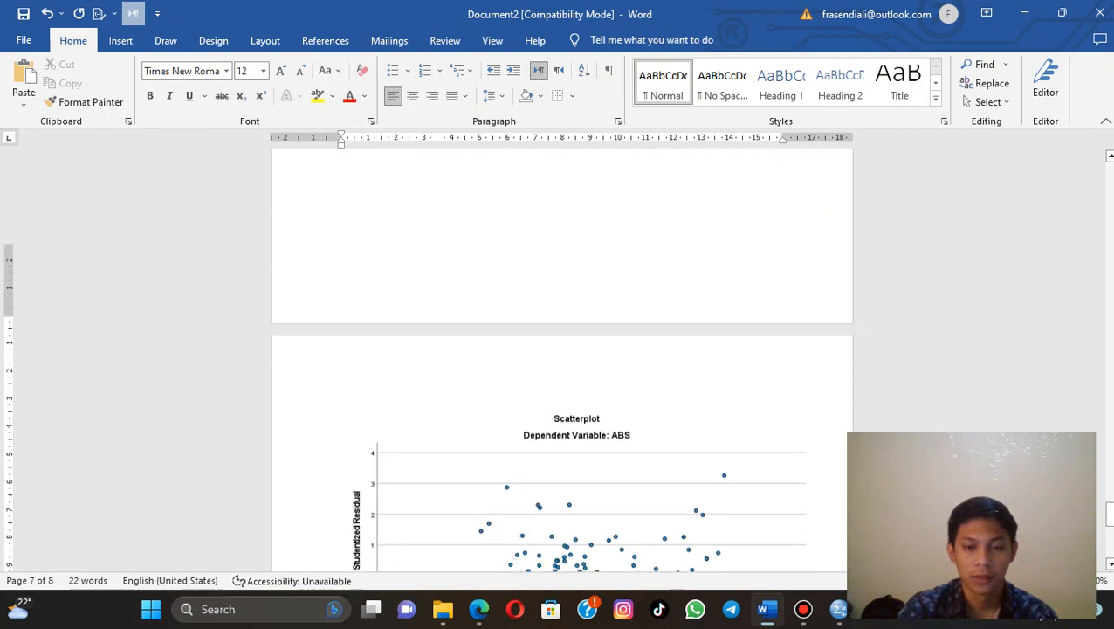
pyautogui.moveTo(839, 609)
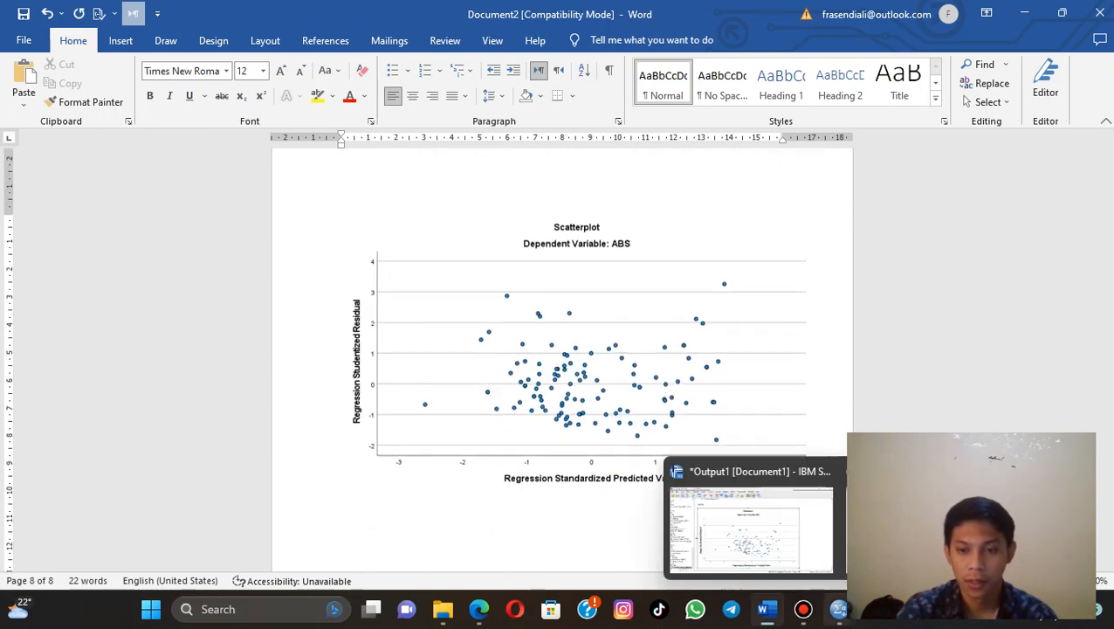
pyautogui.click(838, 608)
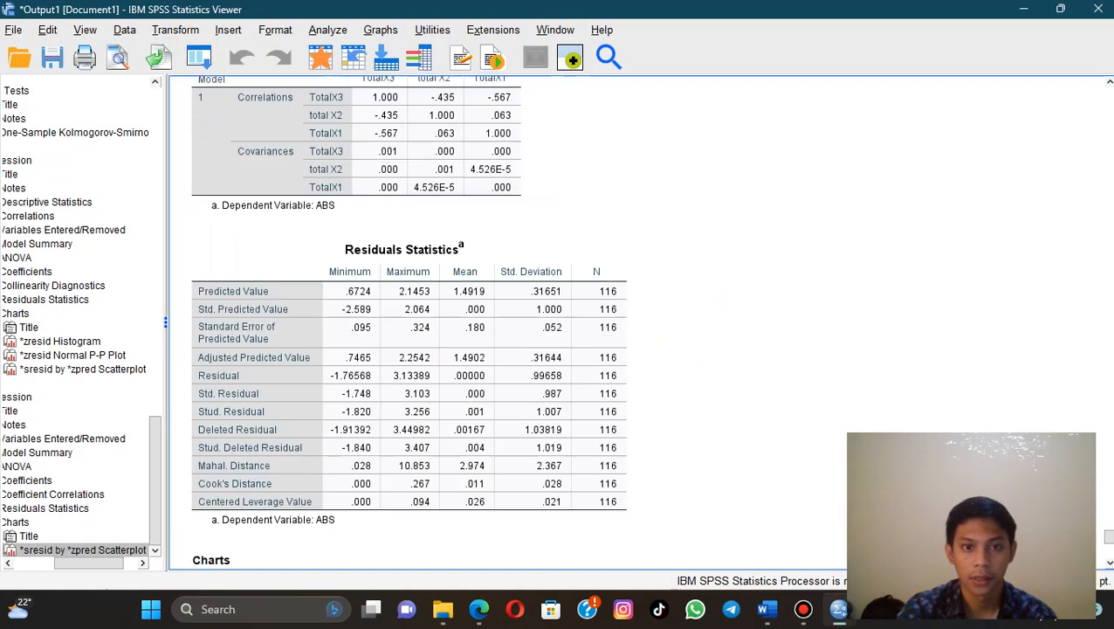
# Examine the ABS regression output, including the model summary, ANOVA, coefficients, coefficient correlations, residual statistics and charts
pyautogui.scroll(8, 559, 324)
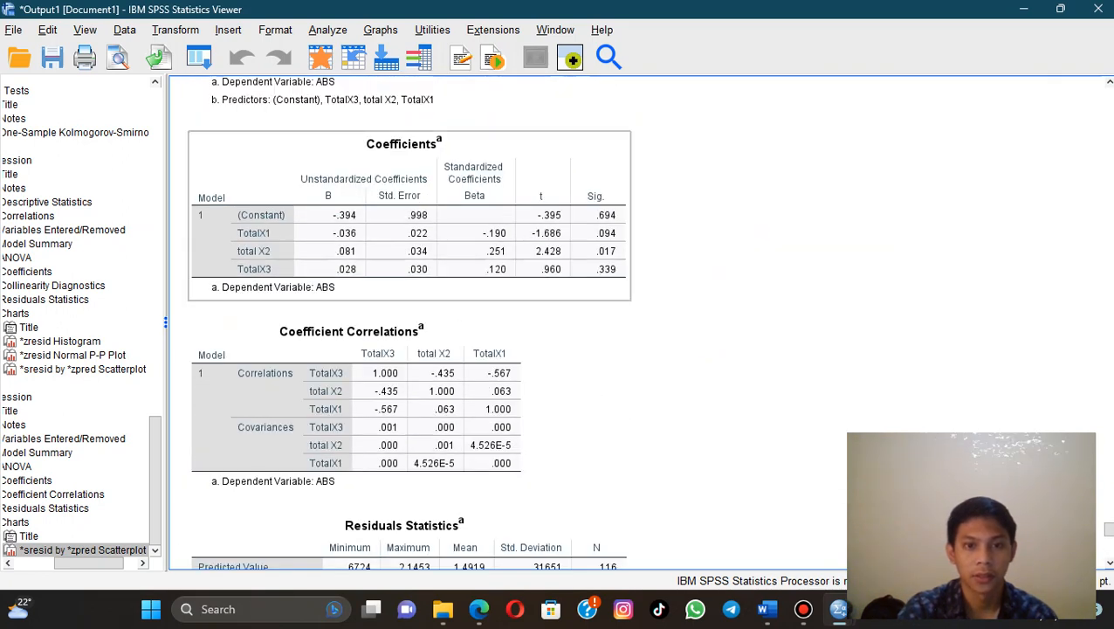
pyautogui.scroll(15, 559, 262)
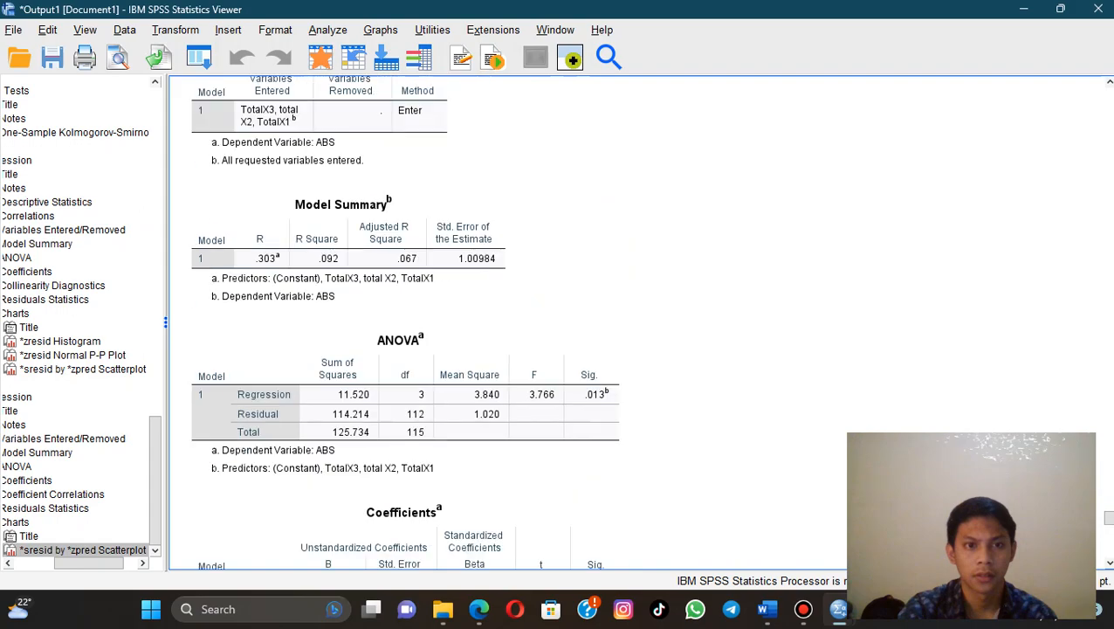
pyautogui.scroll(5, 559, 323)
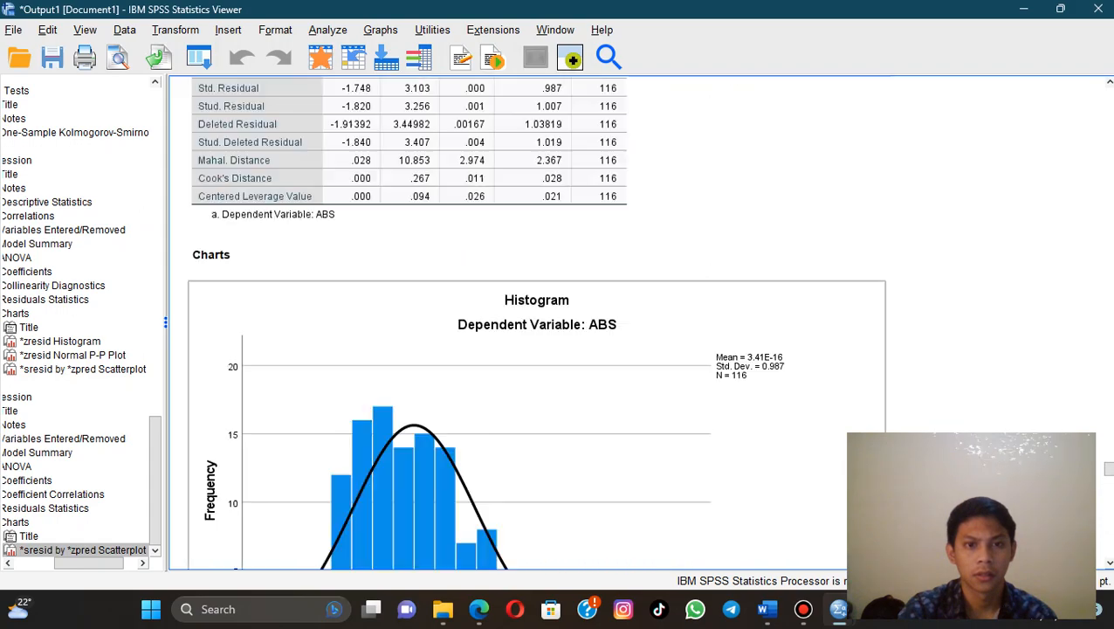
pyautogui.scroll(-8, 559, 323)
pyautogui.scroll(-5, 559, 324)
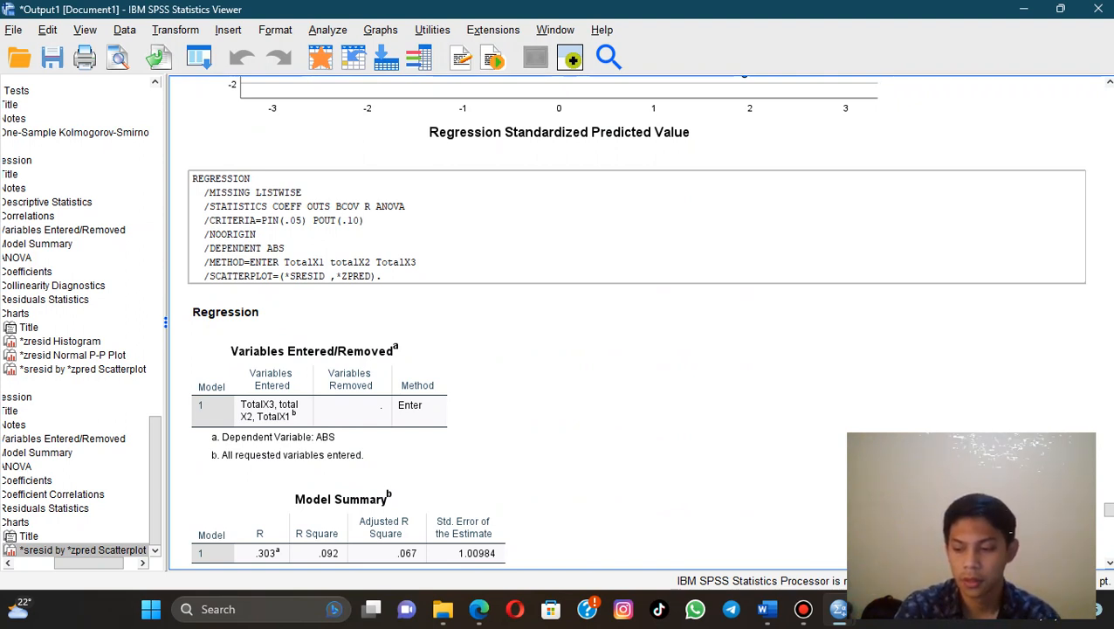
pyautogui.scroll(-6, 559, 323)
pyautogui.scroll(-6, 559, 323)
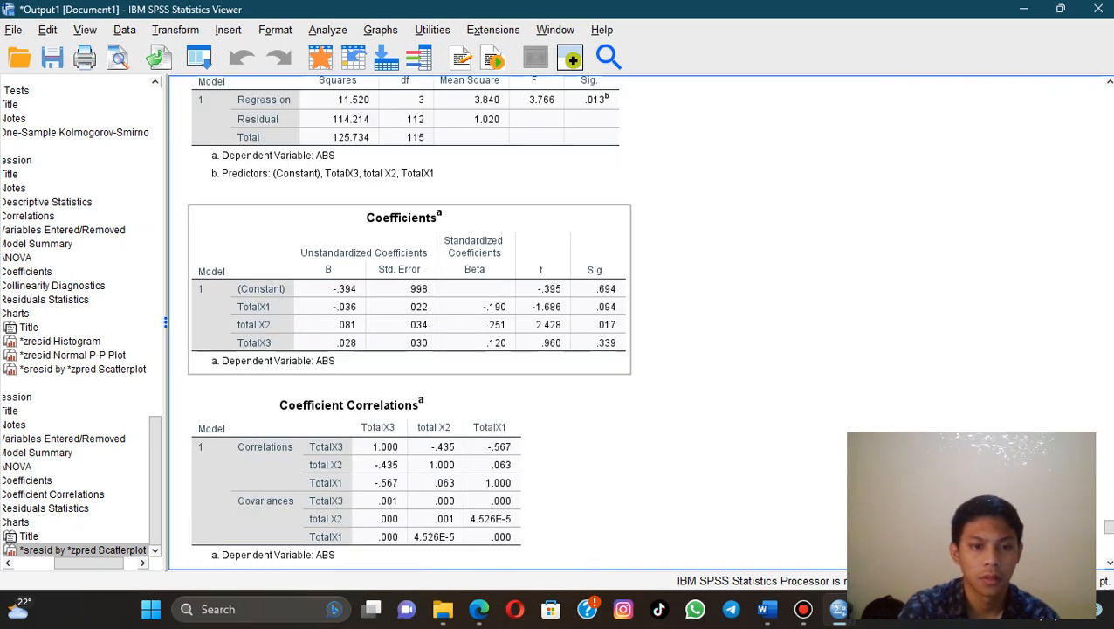
pyautogui.scroll(-6, 559, 323)
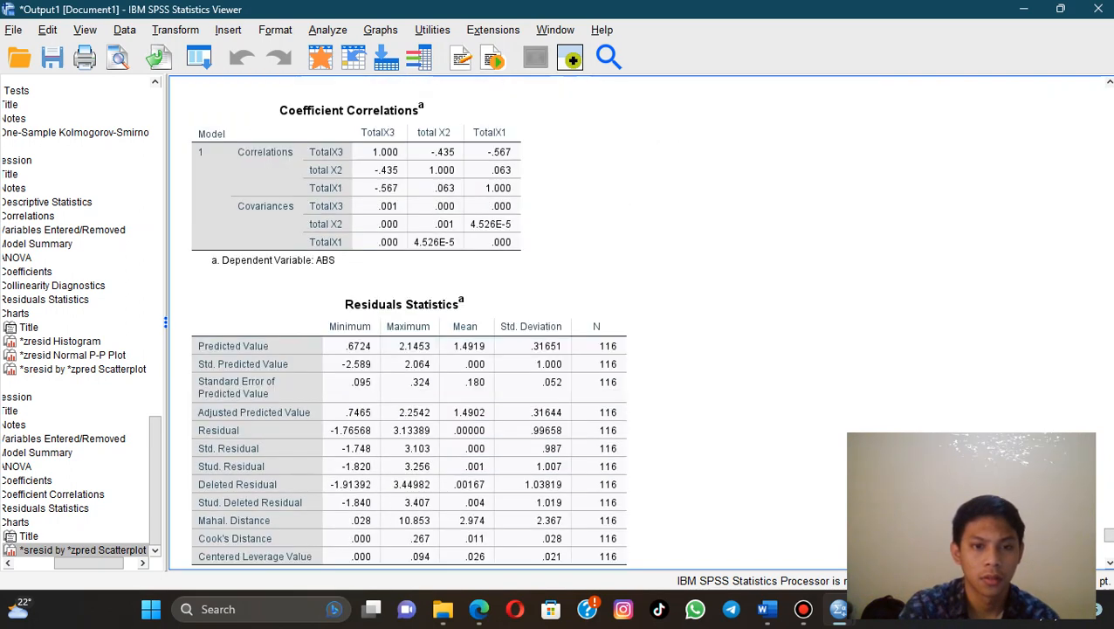
pyautogui.scroll(-10, 559, 323)
pyautogui.scroll(12, 559, 323)
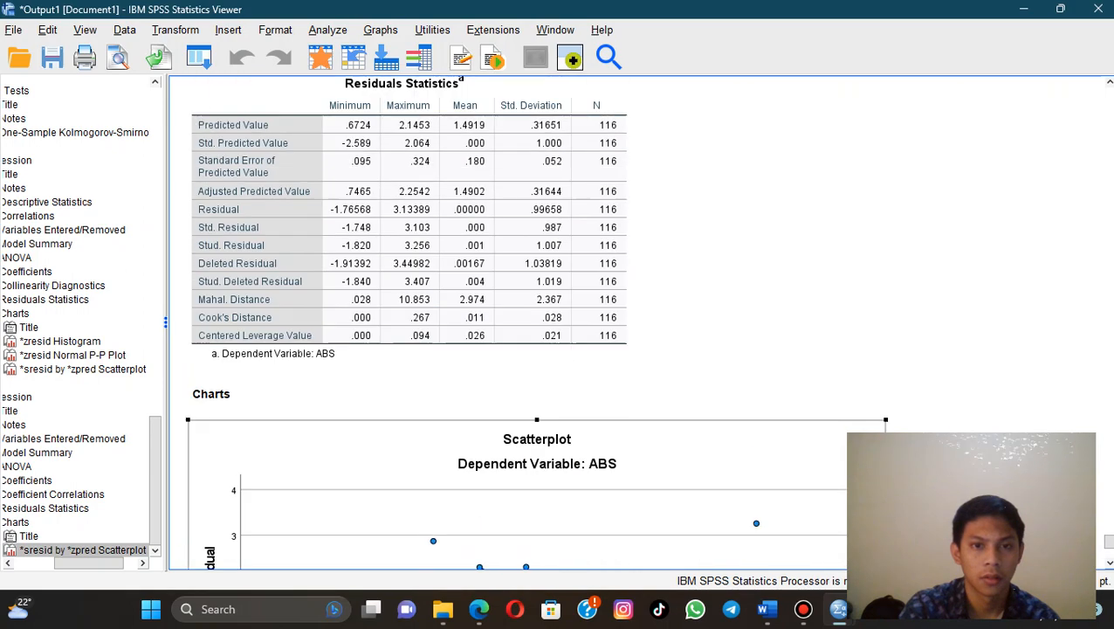
pyautogui.scroll(2, 407, 323)
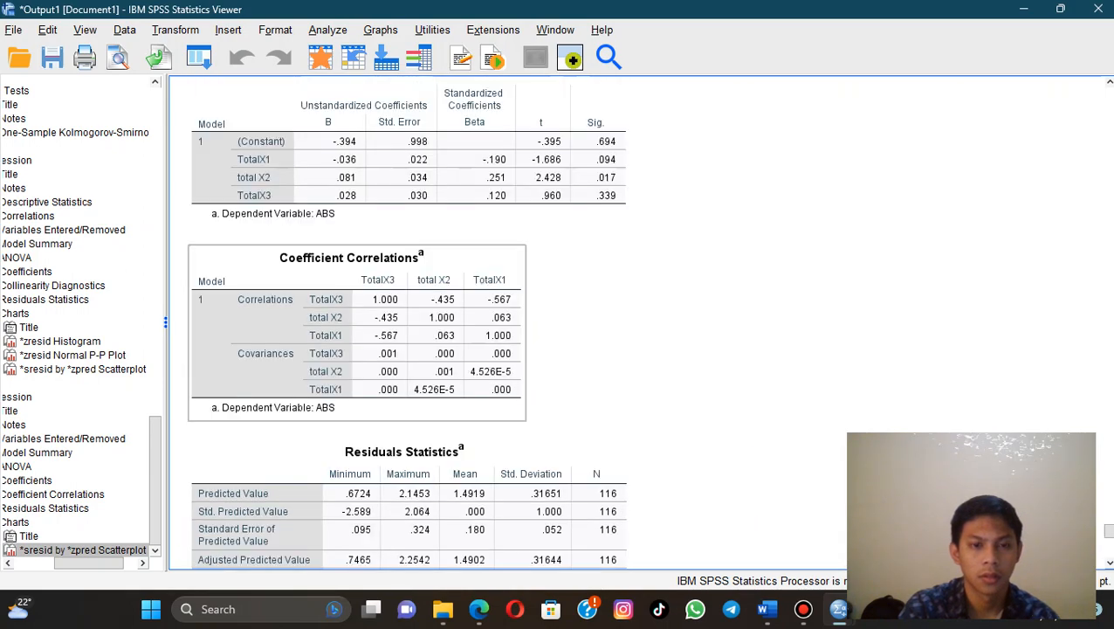
pyautogui.click(485, 342)
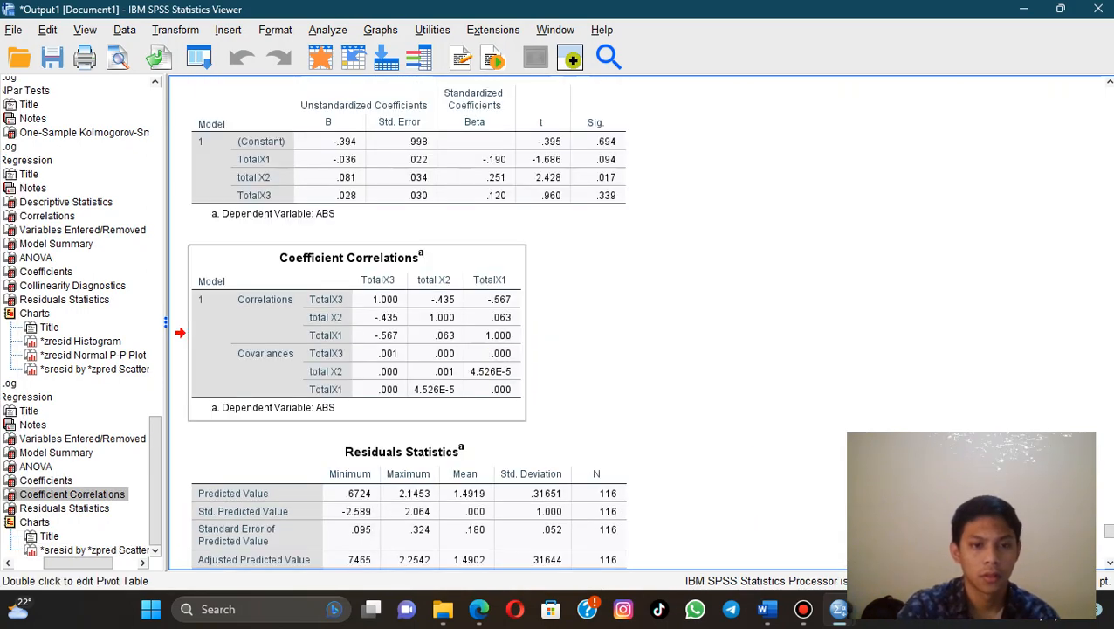
# Copy the Coefficients table of the ABS regression as an image and paste it as a picture below the scatterplot in the Word report
pyautogui.scroll(2, 485, 343)
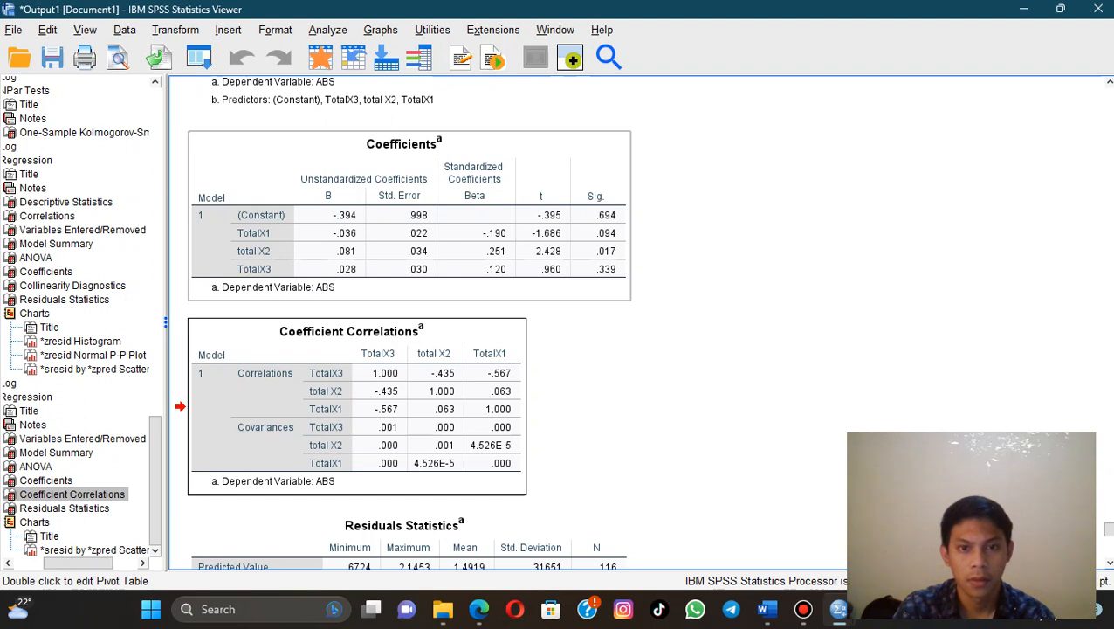
pyautogui.rightClick(487, 247)
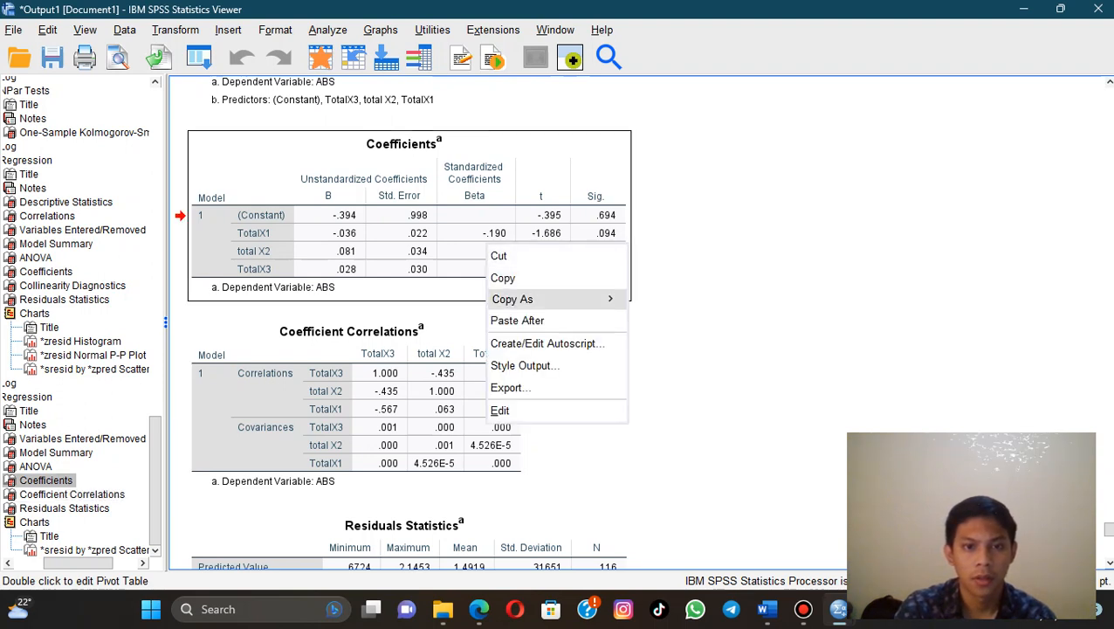
pyautogui.moveTo(524, 299)
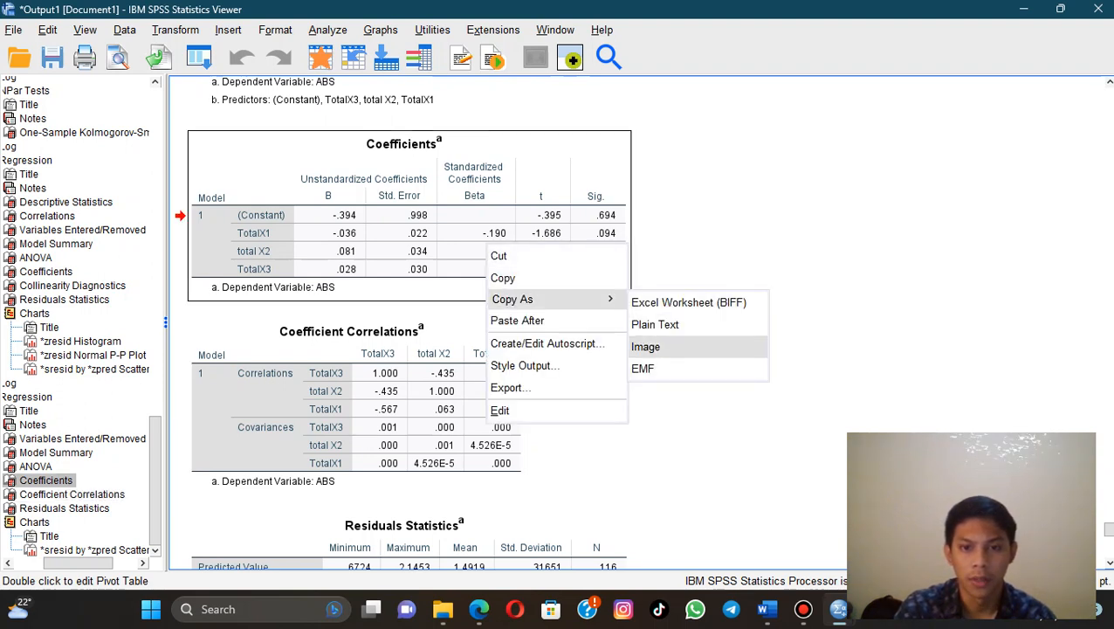
pyautogui.click(646, 347)
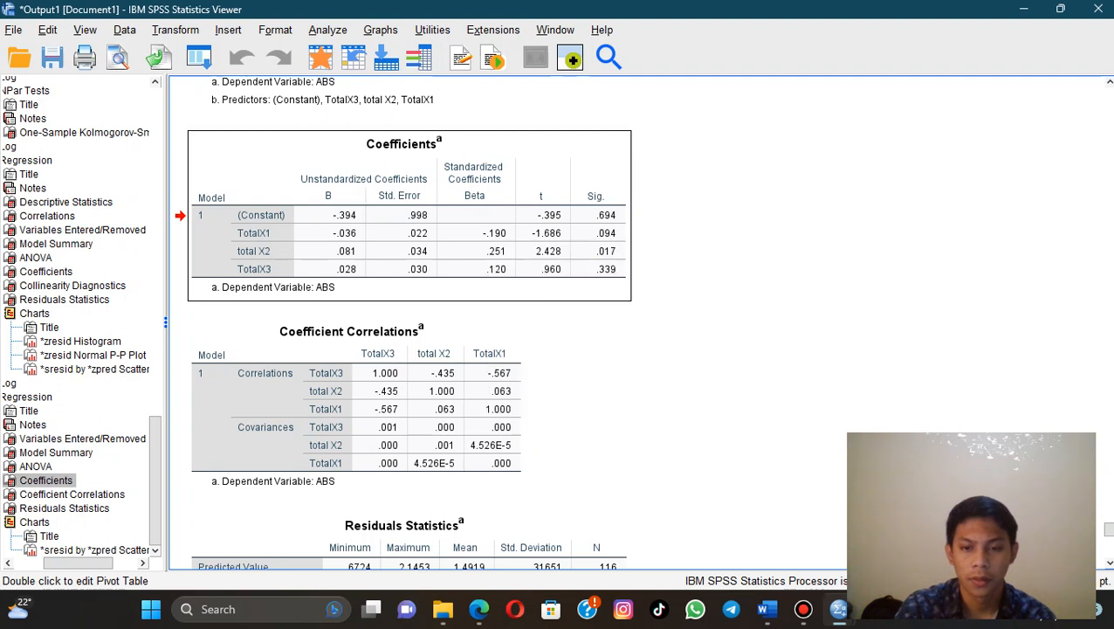
pyautogui.click(767, 609)
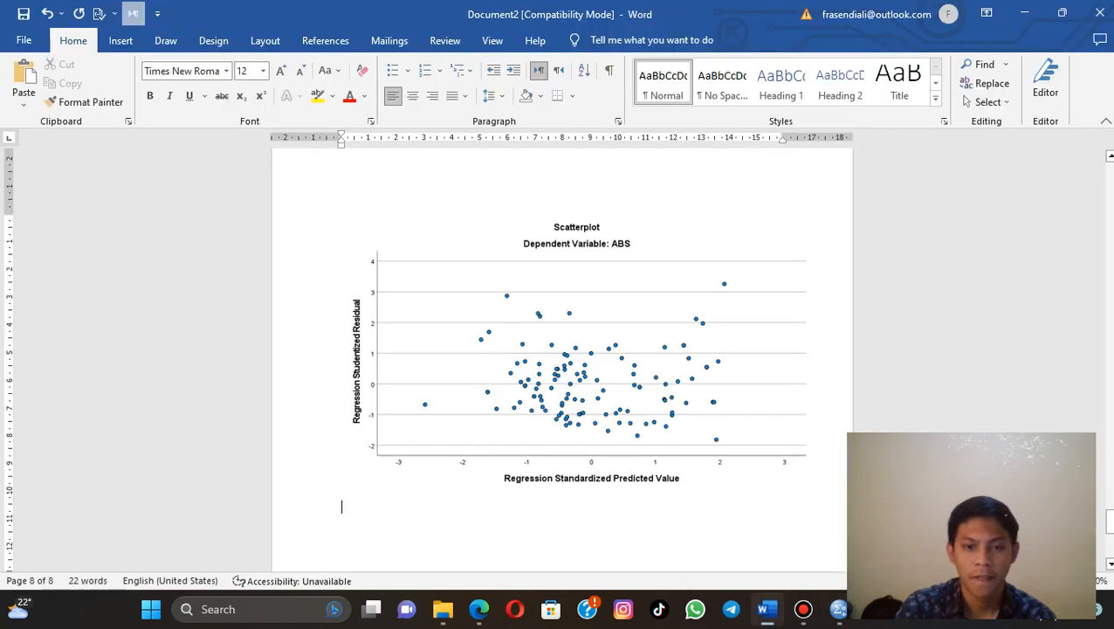
pyautogui.scroll(-3, 563, 358)
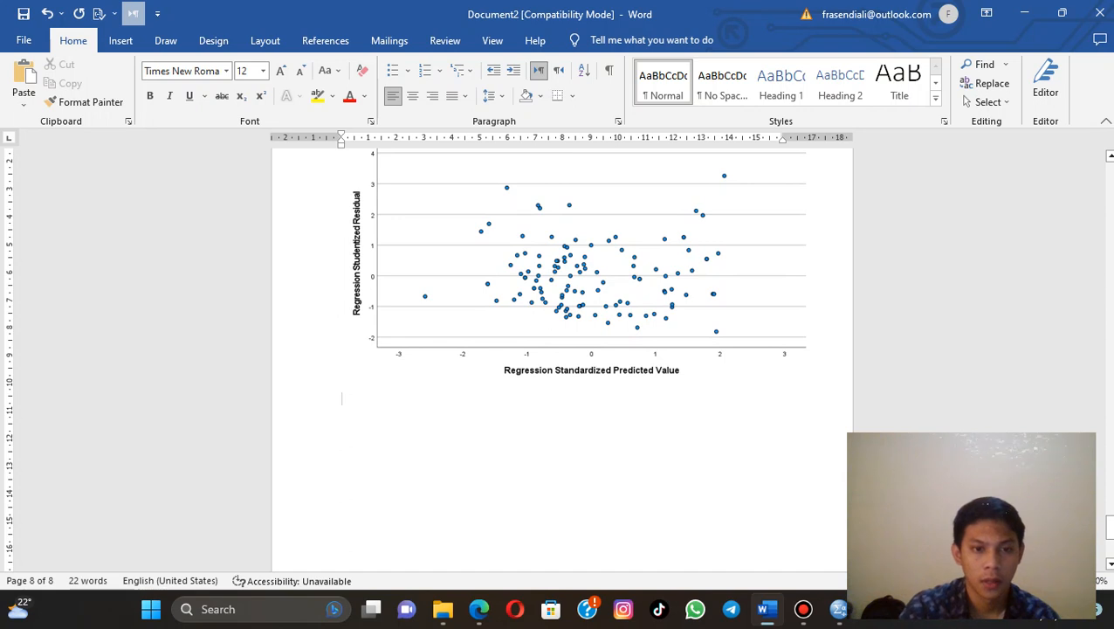
pyautogui.rightClick(391, 423)
pyautogui.click(439, 236)
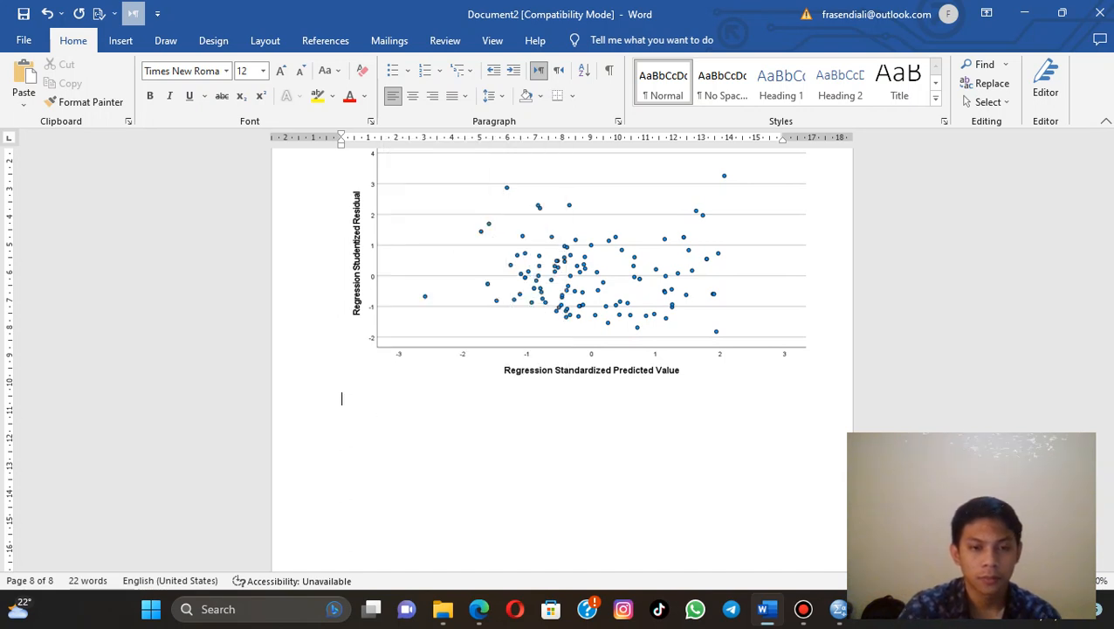
# Add a blank line between the scatterplot and the Coefficients picture, and start a new line below the picture
pyautogui.scroll(-3, 562, 358)
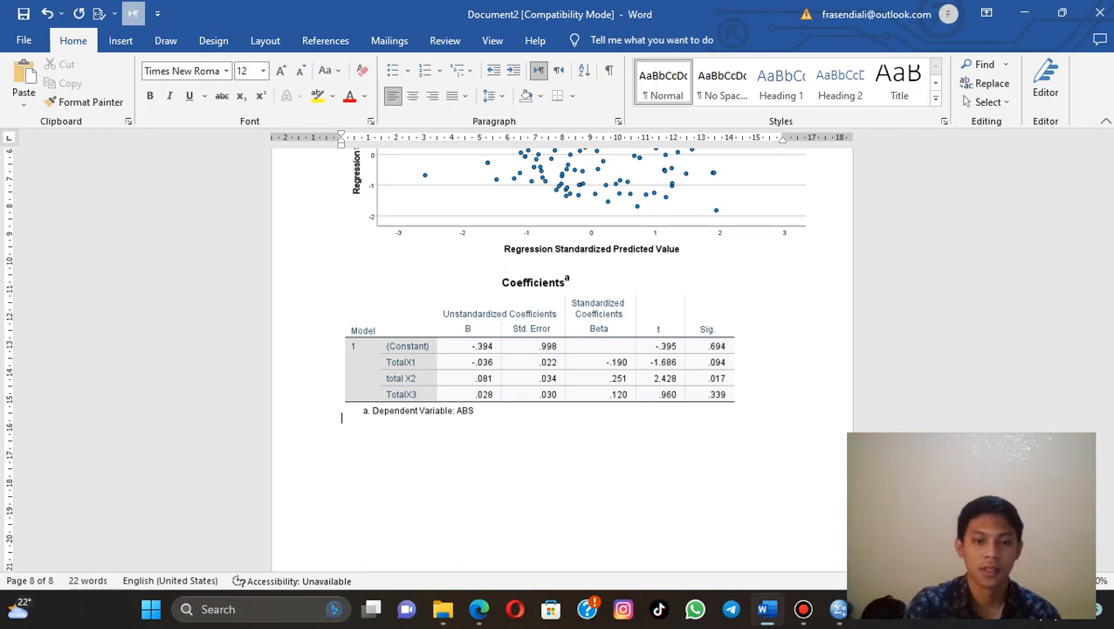
pyautogui.scroll(-1, 559, 349)
pyautogui.press('Return')
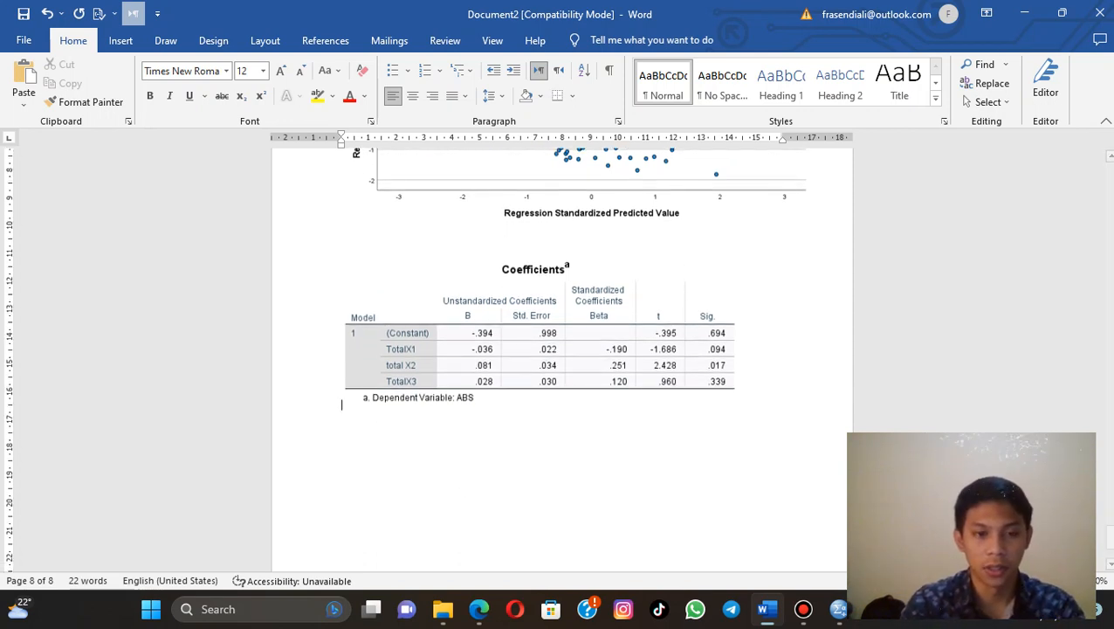
pyautogui.click(540, 334)
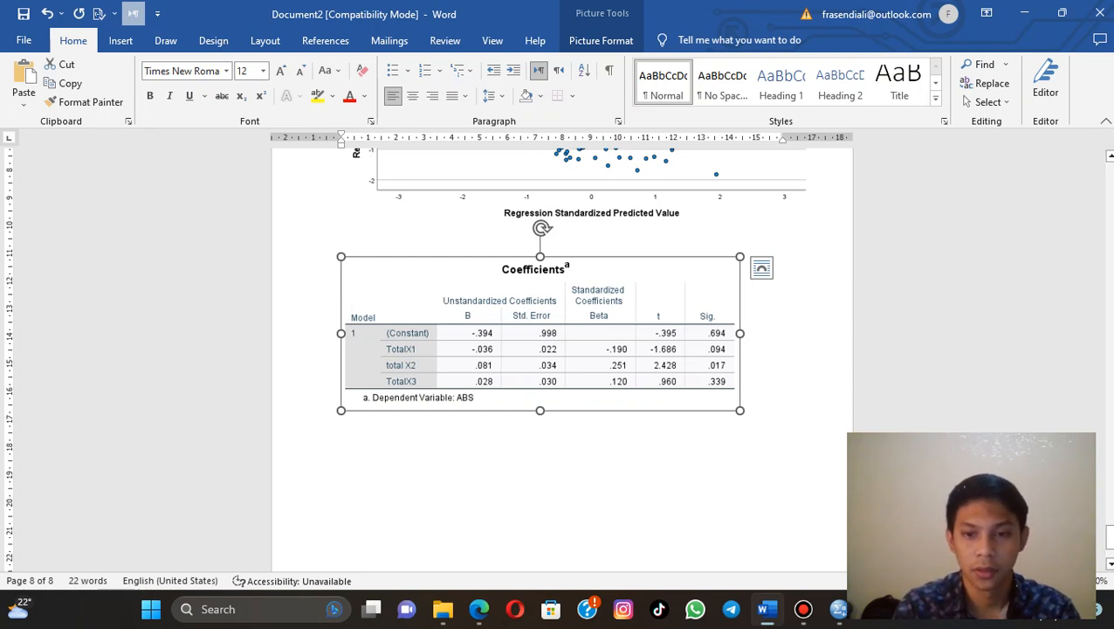
pyautogui.click(741, 405)
pyautogui.press('Return')
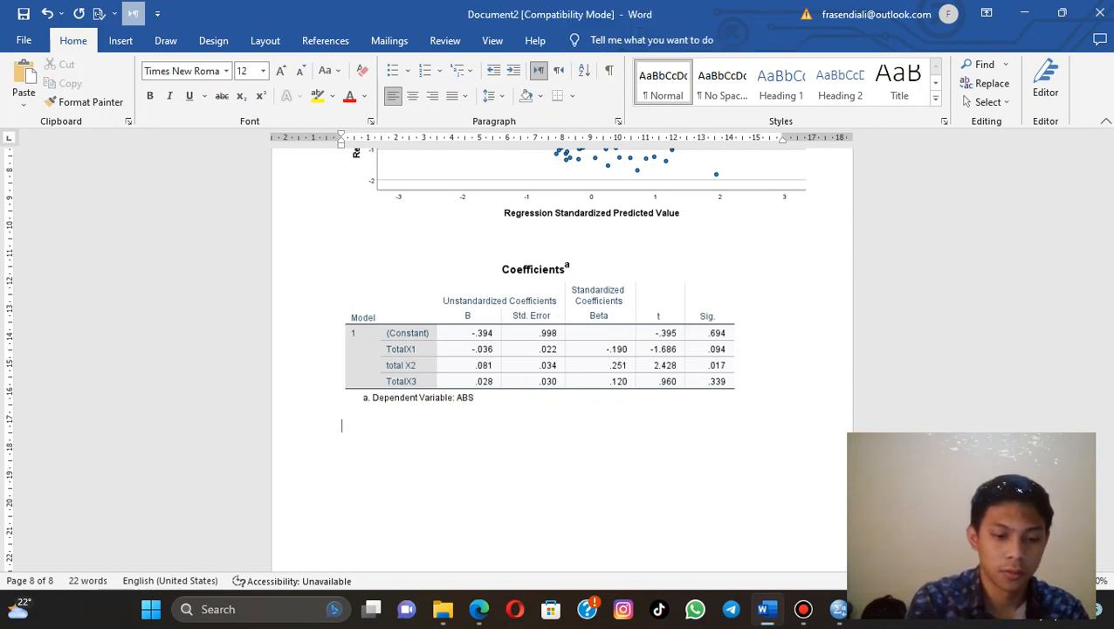
# Add the centred heading UJI REGRESI below the Coefficients picture and start a left-aligned line under it
pyautogui.write('UJI REGR')
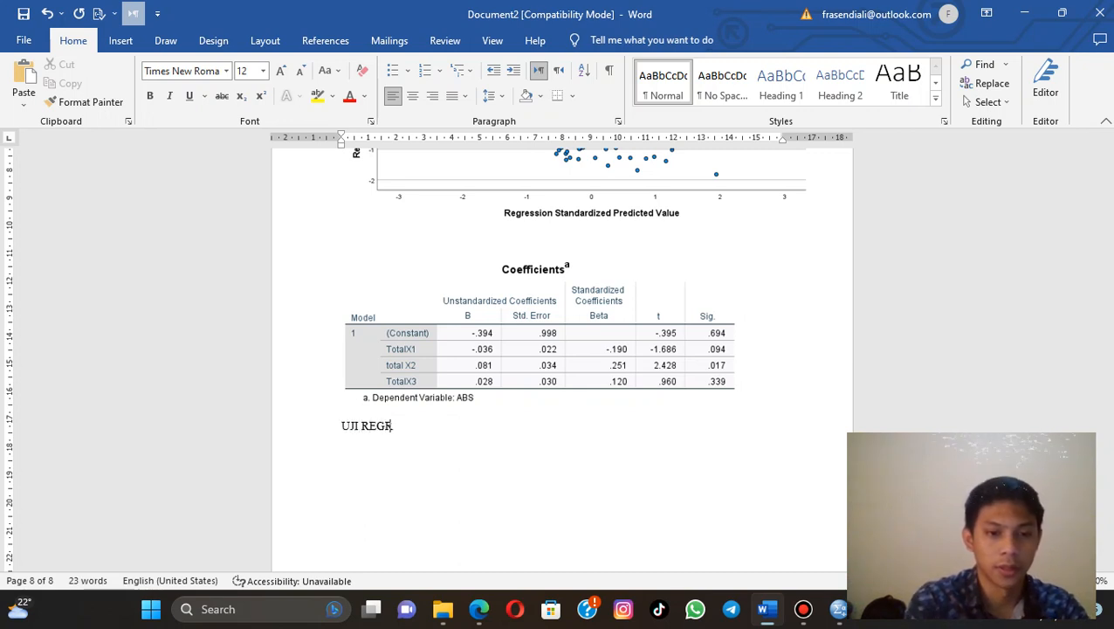
pyautogui.write('ESI')
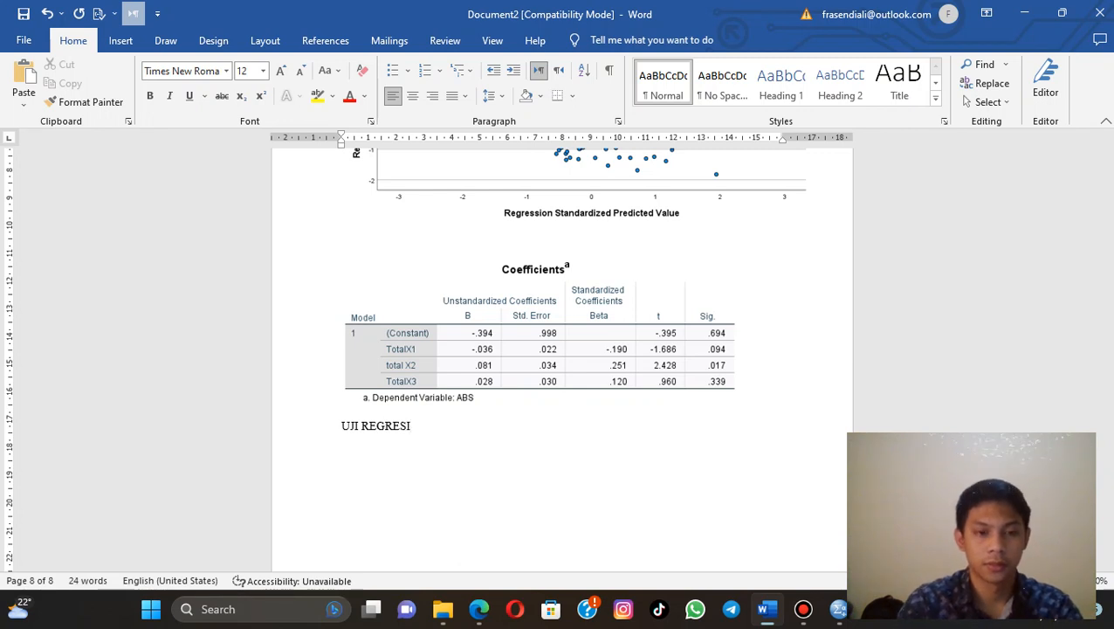
pyautogui.press('Home')
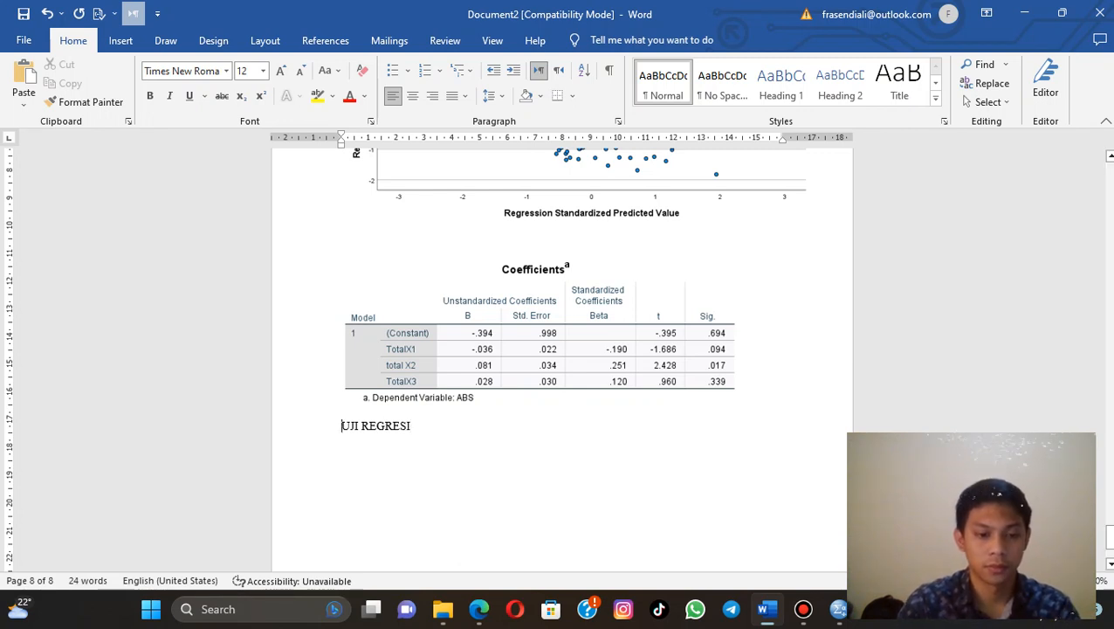
pyautogui.hotkey('ctrl', 'e')
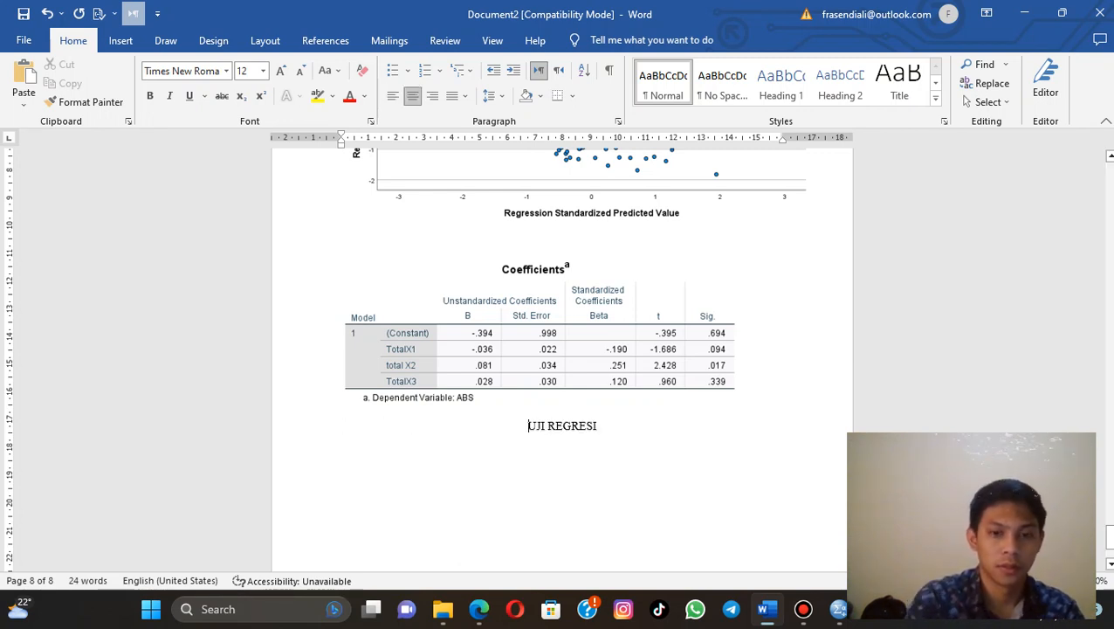
pyautogui.press('Return')
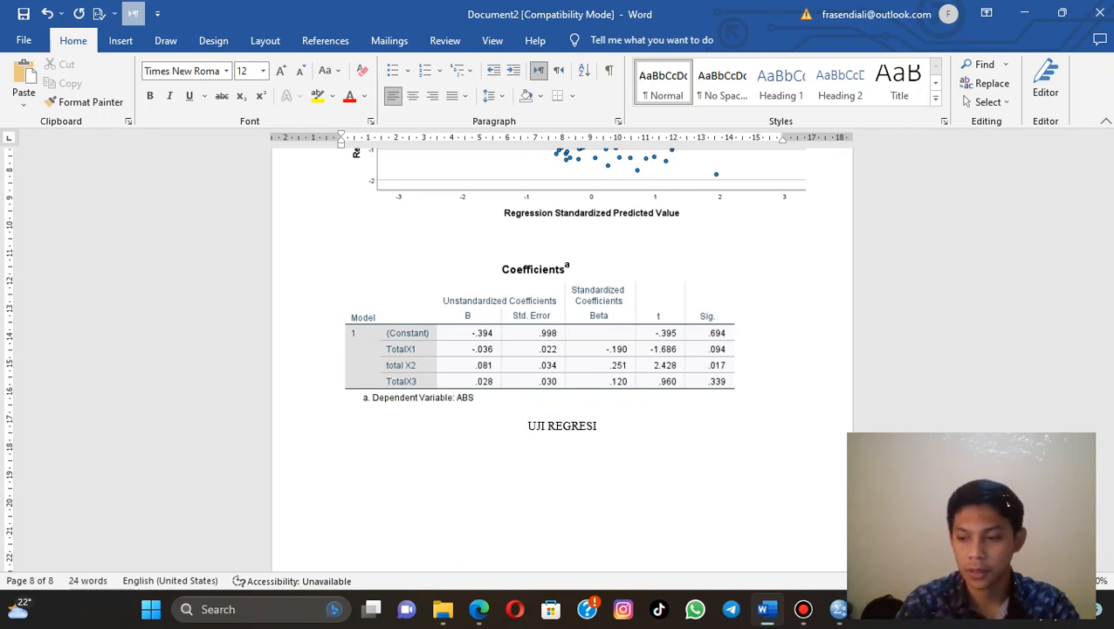
# Write the left-aligned subheading KOEFISIEN DETERMINASI under UJI REGRESI and start a new line below it
pyautogui.scroll(-1, 340, 420)
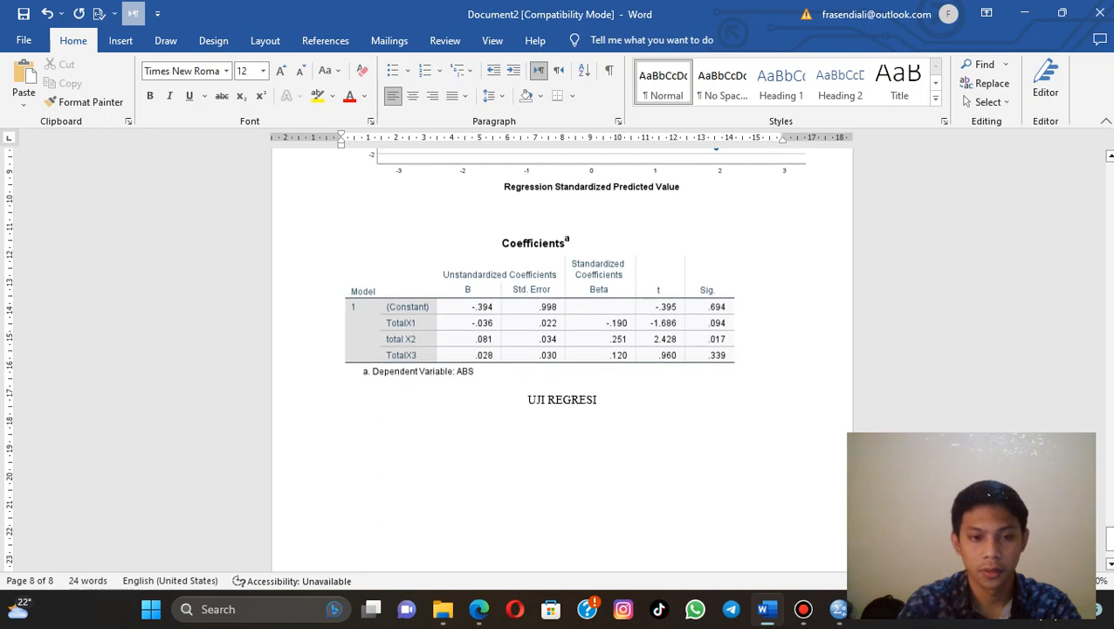
pyautogui.write('KO')
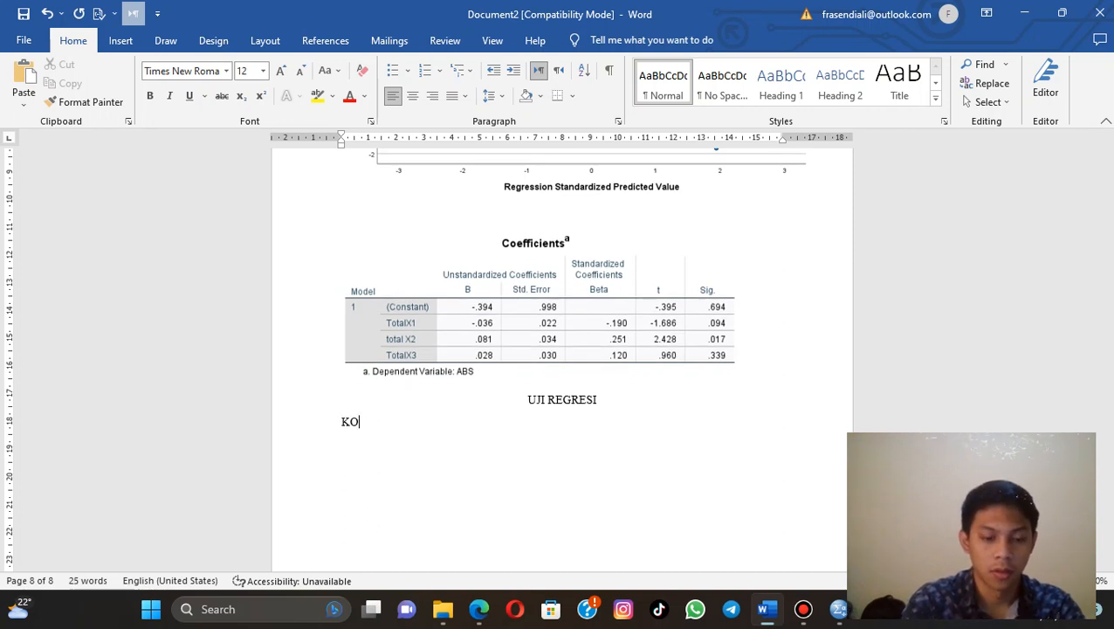
pyautogui.write('EFISIEN')
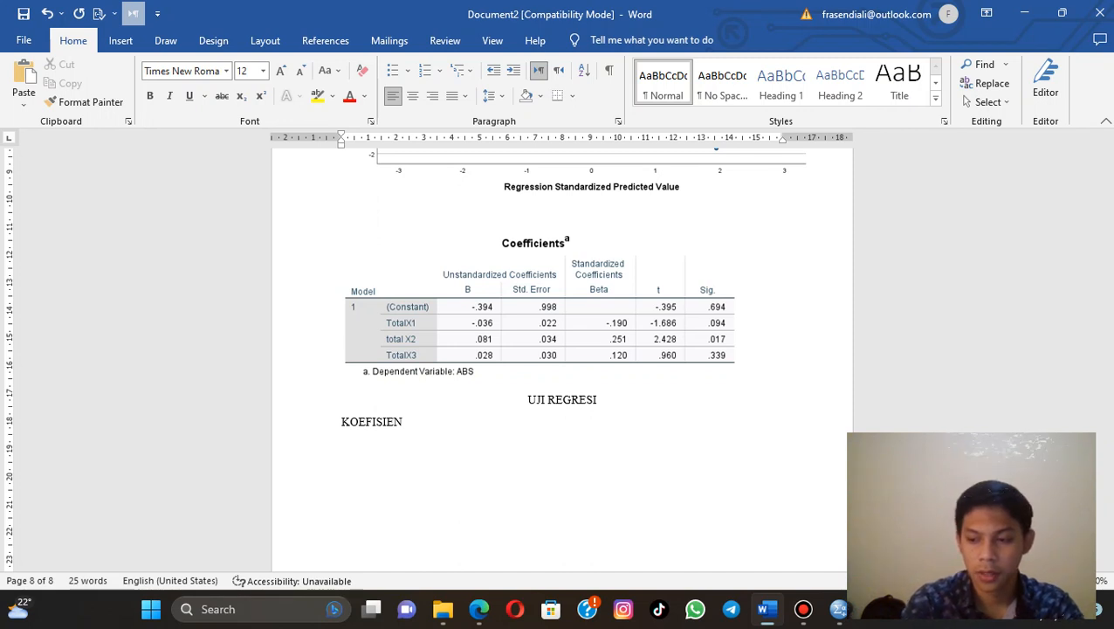
pyautogui.write('DETRE')
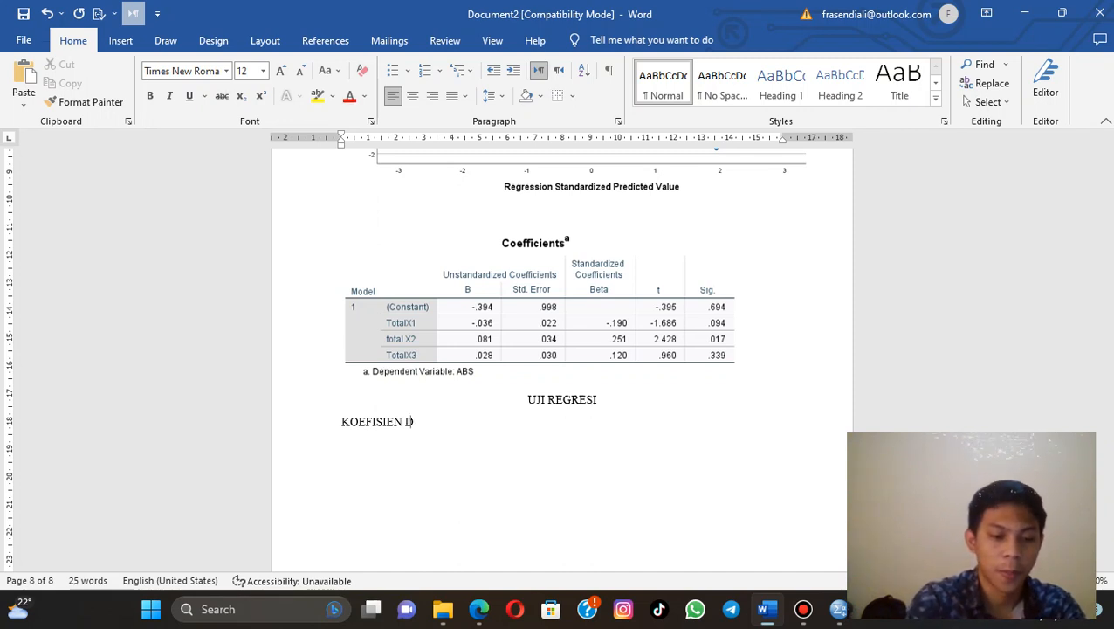
pyautogui.press('BackSpace')
pyautogui.press('BackSpace')
pyautogui.write('ERMINASI')
pyautogui.press('Return')
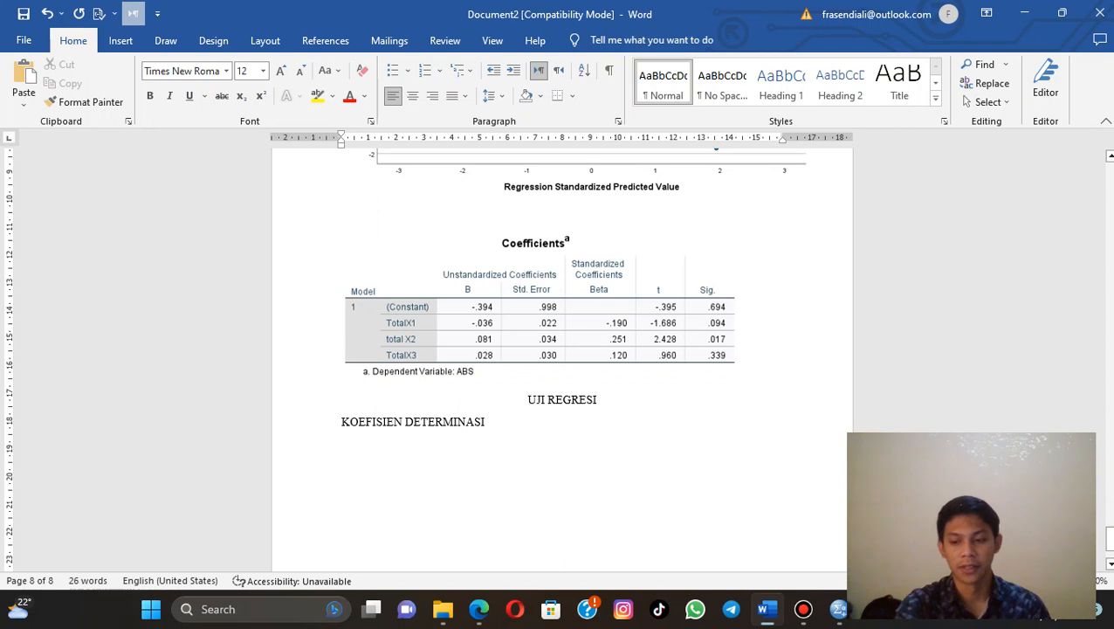
pyautogui.scroll(-1, 562, 358)
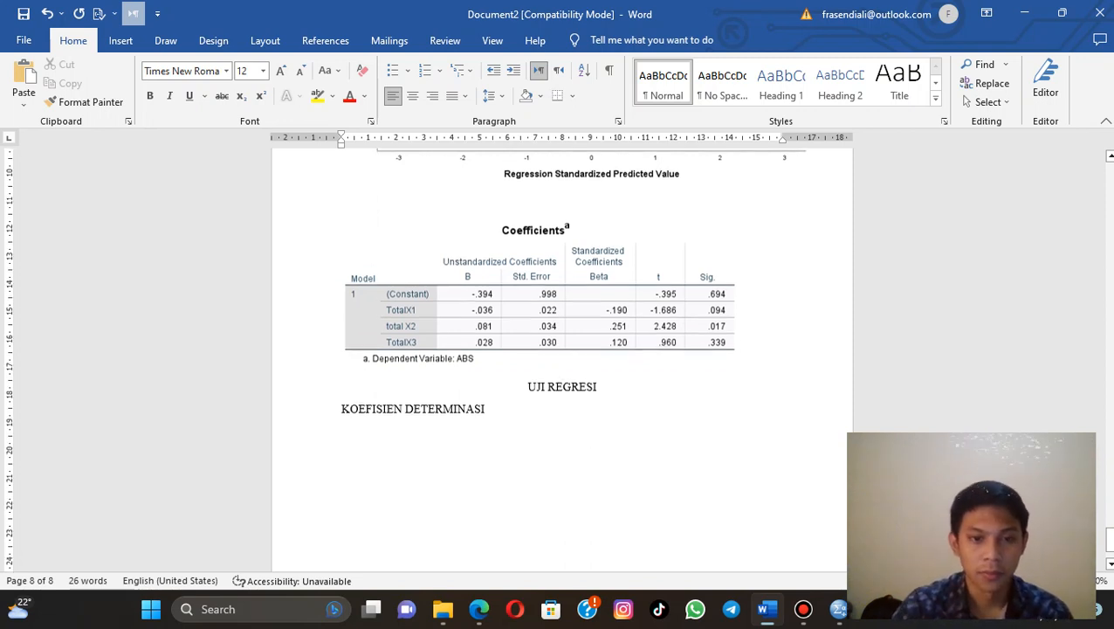
# Switch to the SPSS data editor, open the Linear Regression setup and replace ABS with Total Y as the dependent variable
pyautogui.moveTo(836, 609)
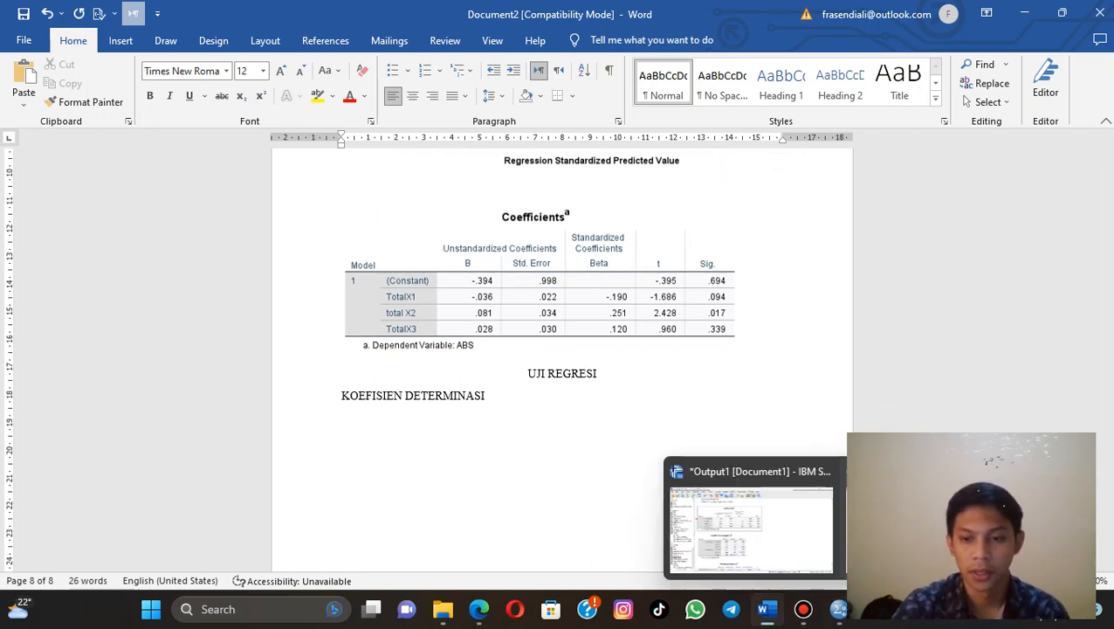
pyautogui.click(943, 522)
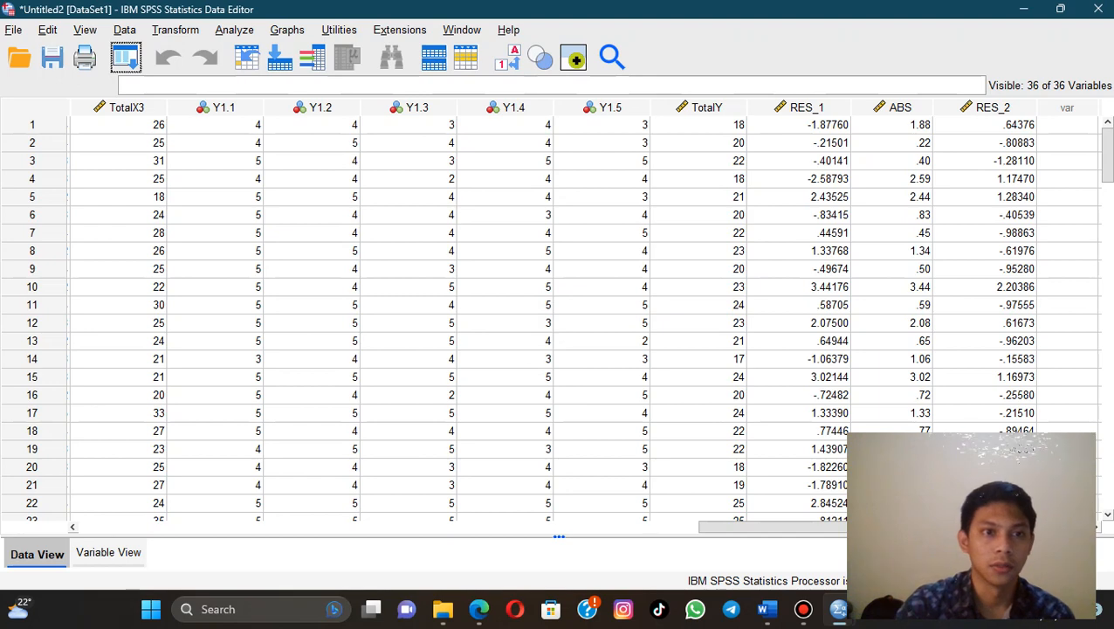
pyautogui.click(234, 29)
pyautogui.moveTo(262, 238)
pyautogui.moveTo(262, 258)
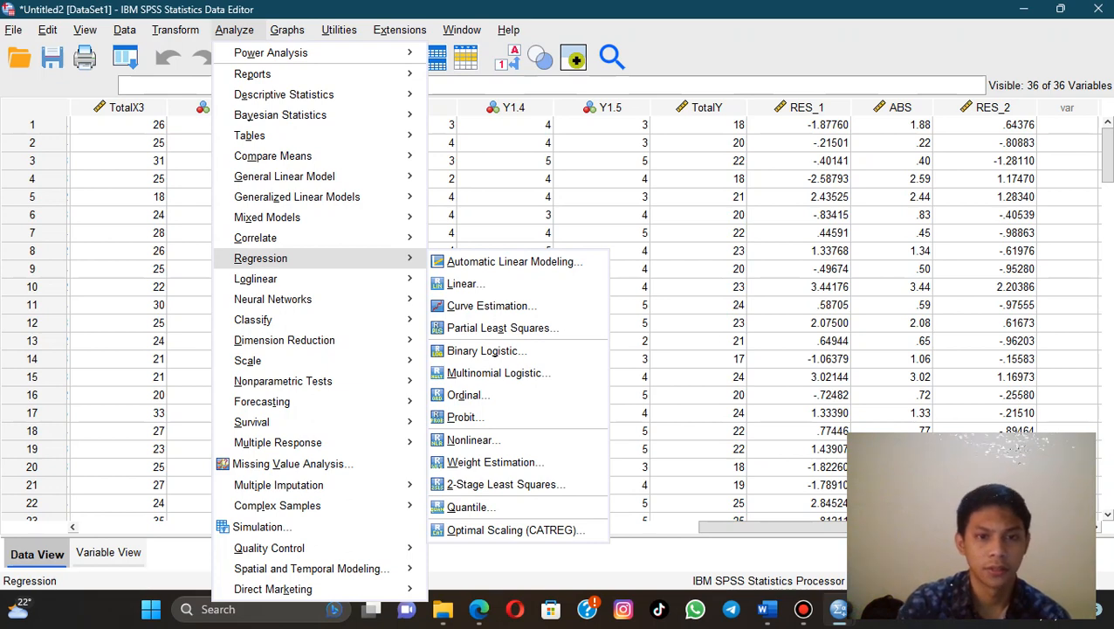
pyautogui.click(466, 283)
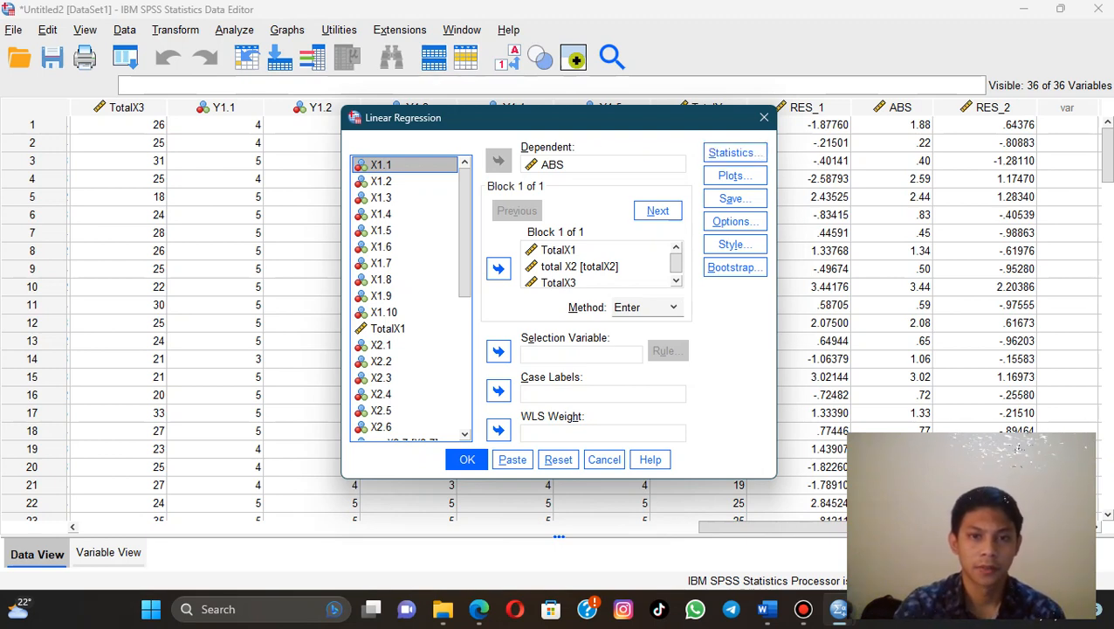
pyautogui.click(603, 164)
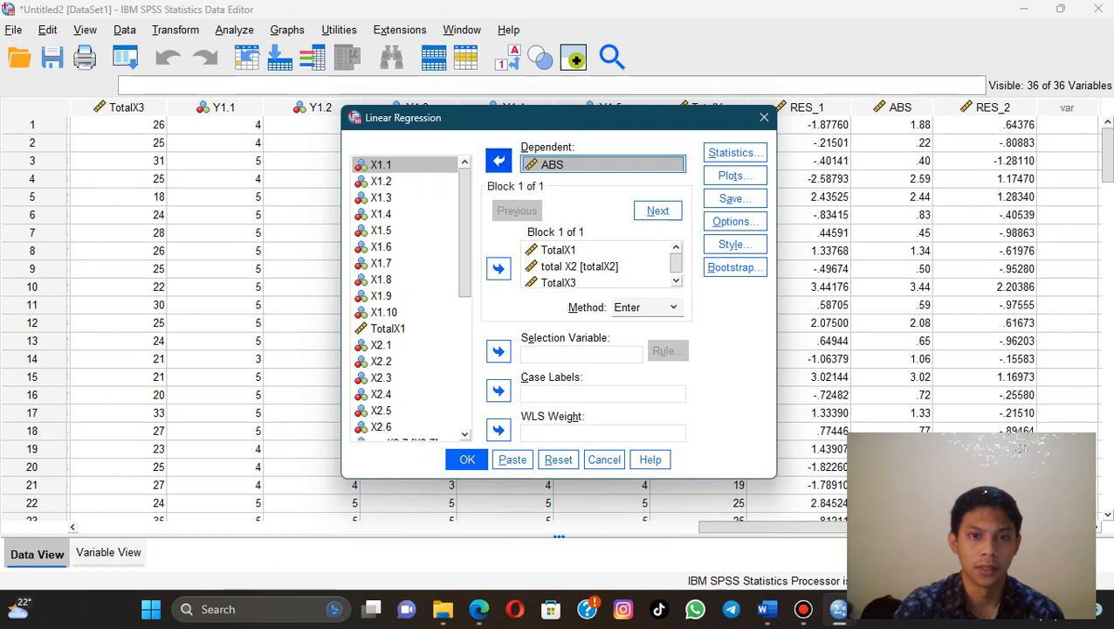
pyautogui.click(498, 160)
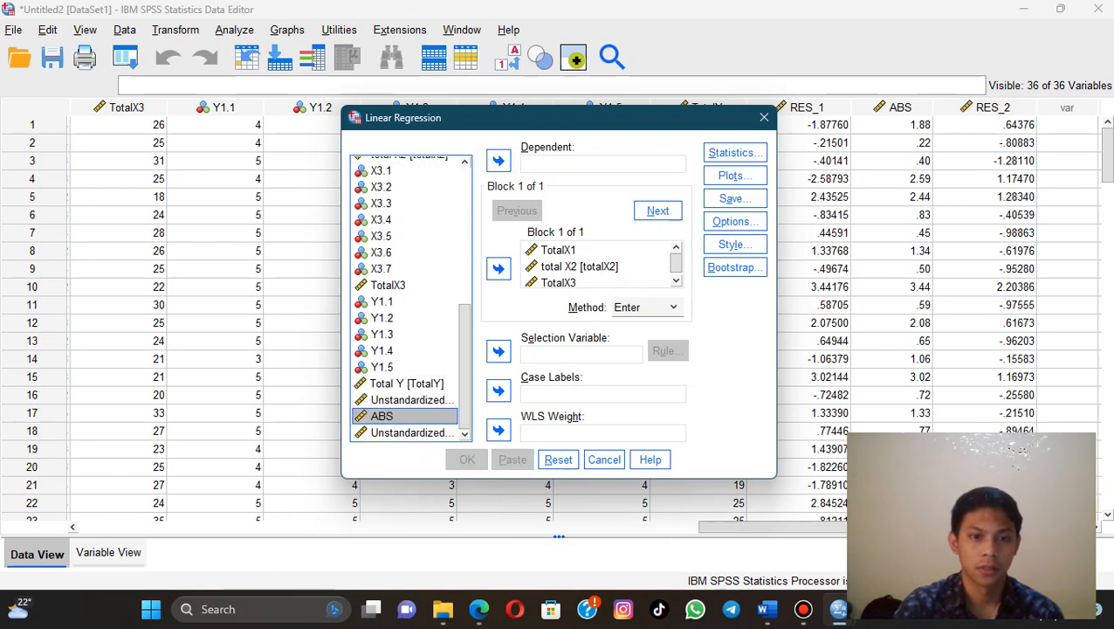
pyautogui.click(407, 384)
pyautogui.click(498, 160)
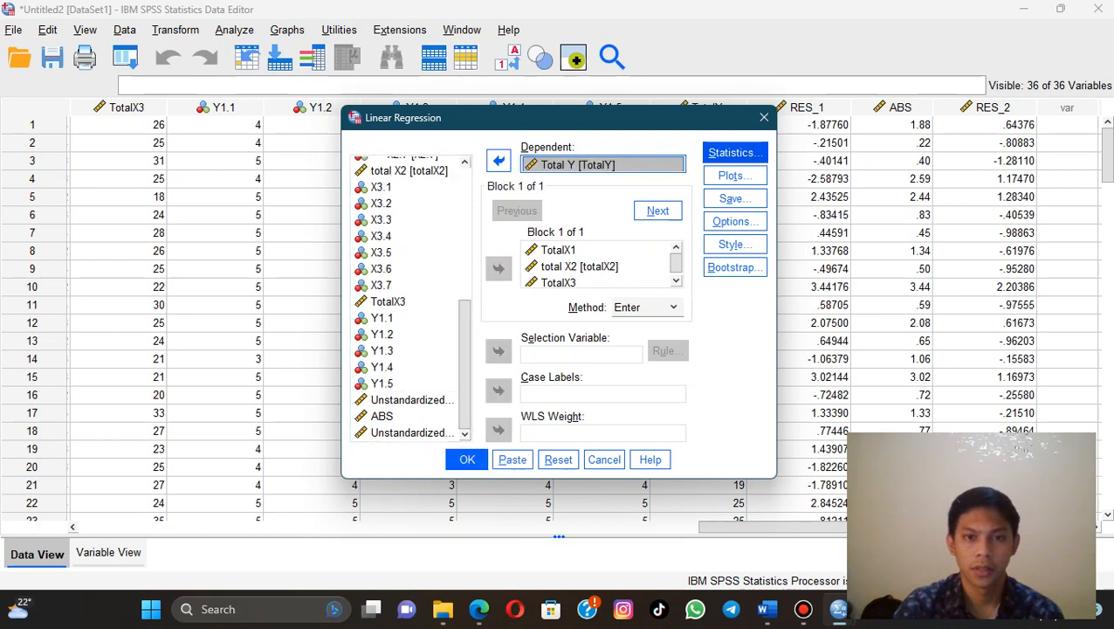
# Check the regression's Statistics, Plots and Save settings and run the regression of Total Y on TotalX1, total X2 and TotalX3
pyautogui.click(735, 152)
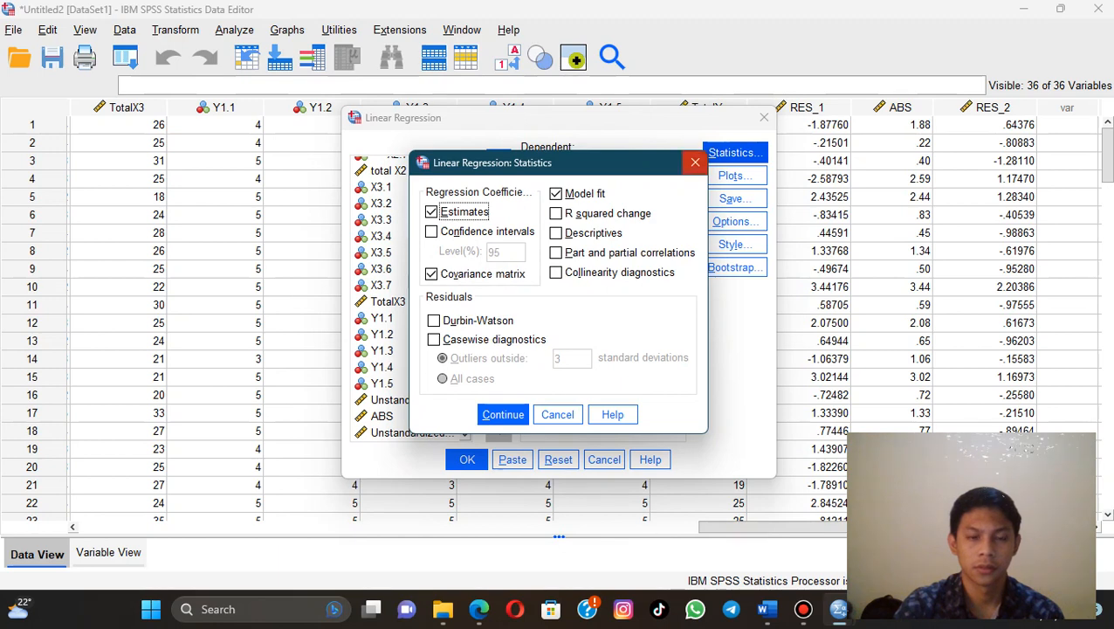
pyautogui.click(695, 162)
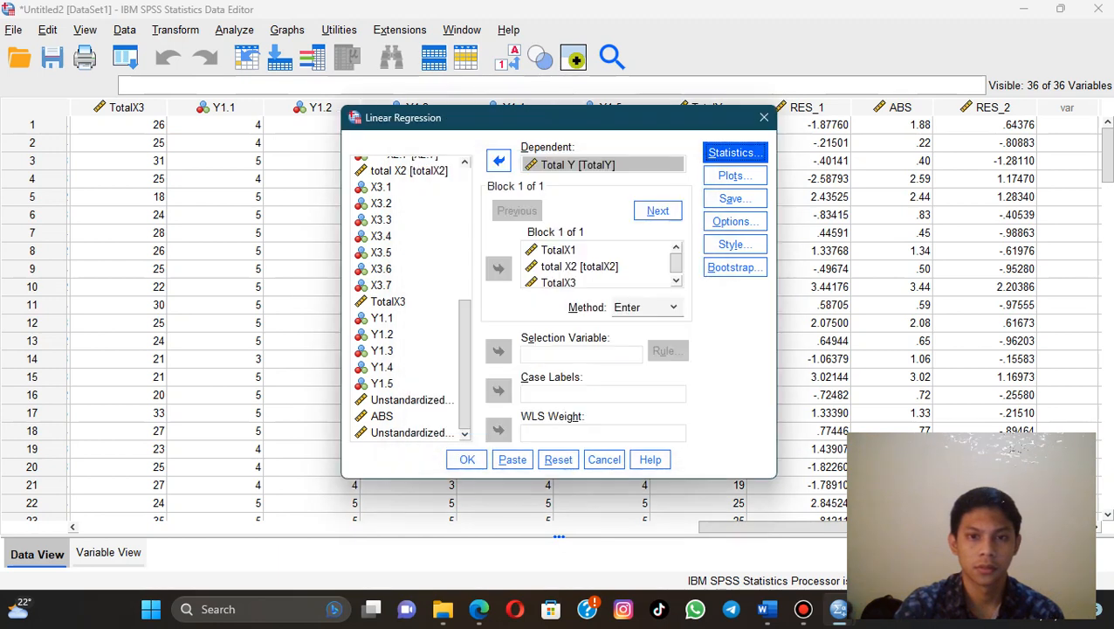
pyautogui.click(734, 175)
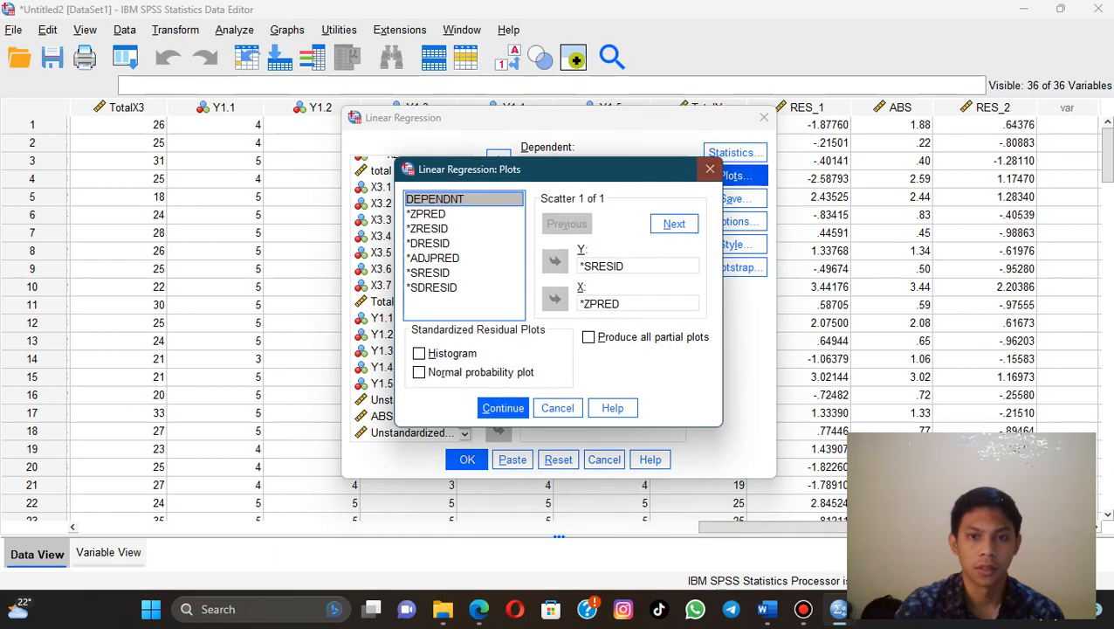
pyautogui.click(710, 169)
pyautogui.click(734, 198)
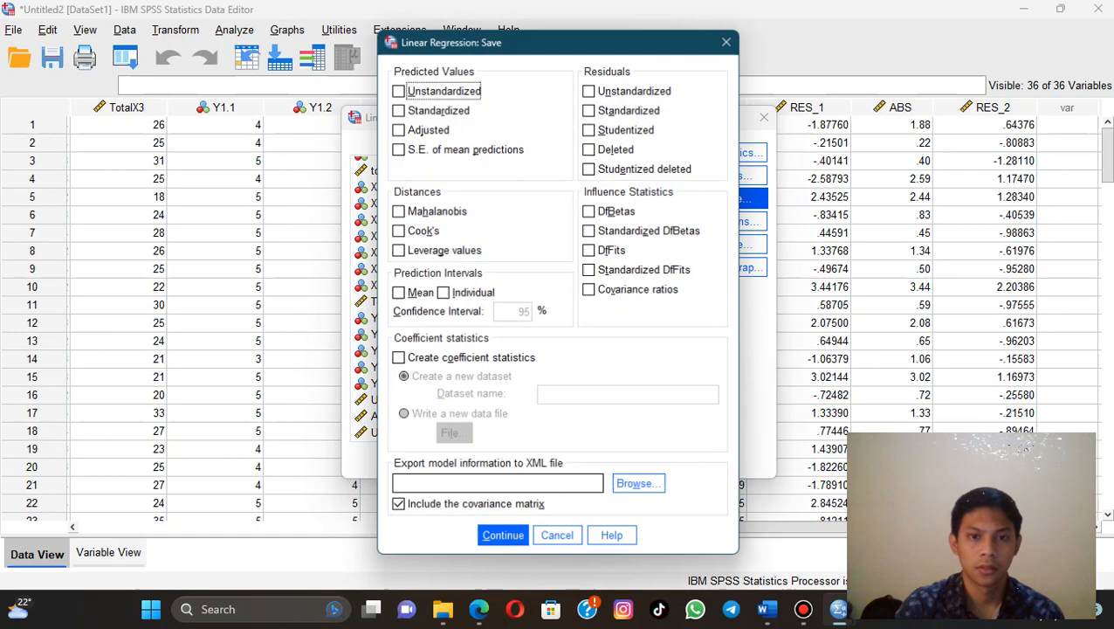
pyautogui.click(728, 40)
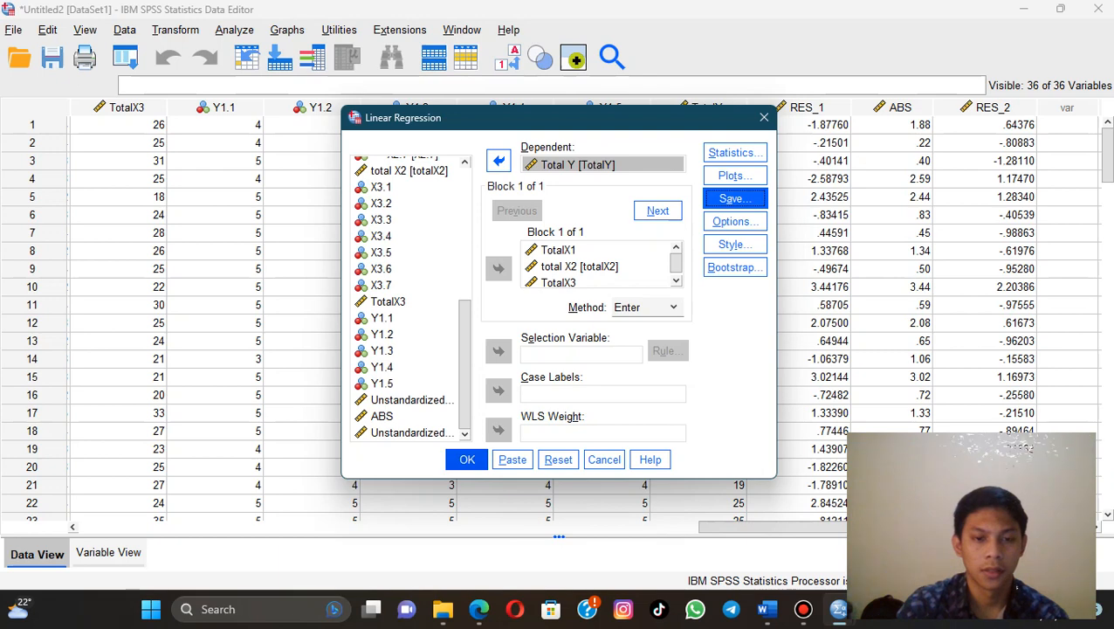
pyautogui.click(467, 459)
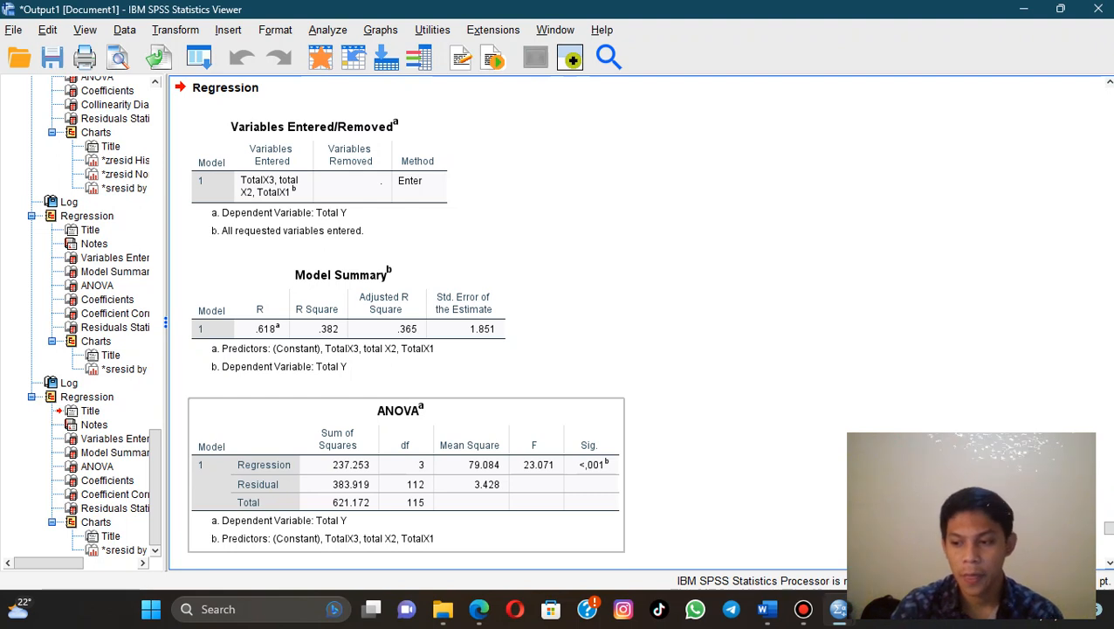
# Copy the Model Summary table of the Total Y regression as an image and switch to the Word report
pyautogui.scroll(-2, 406, 349)
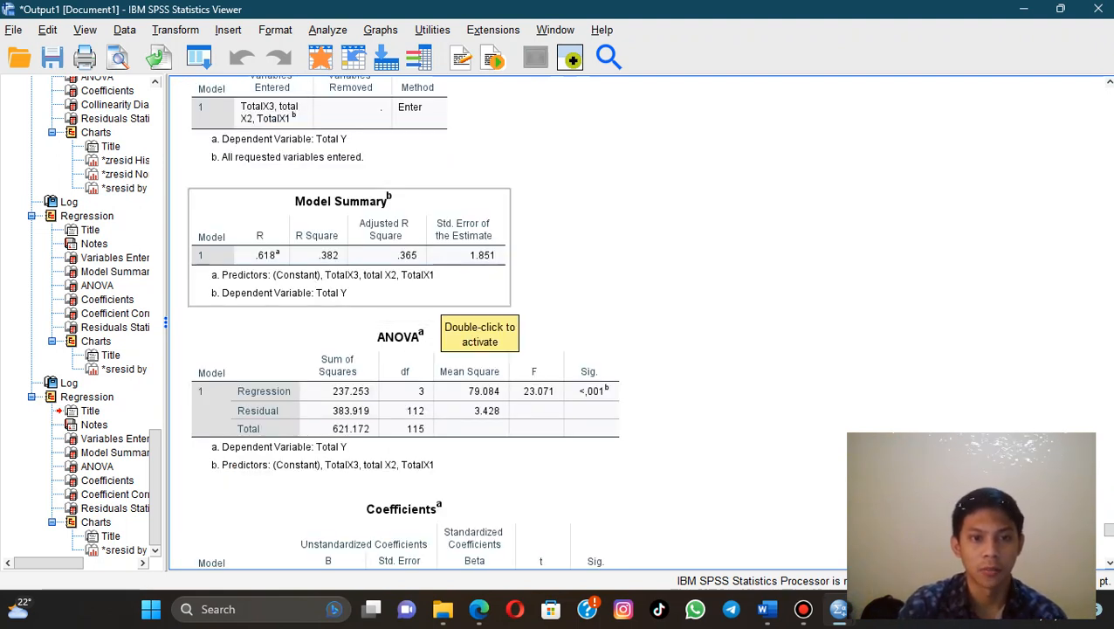
pyautogui.rightClick(440, 254)
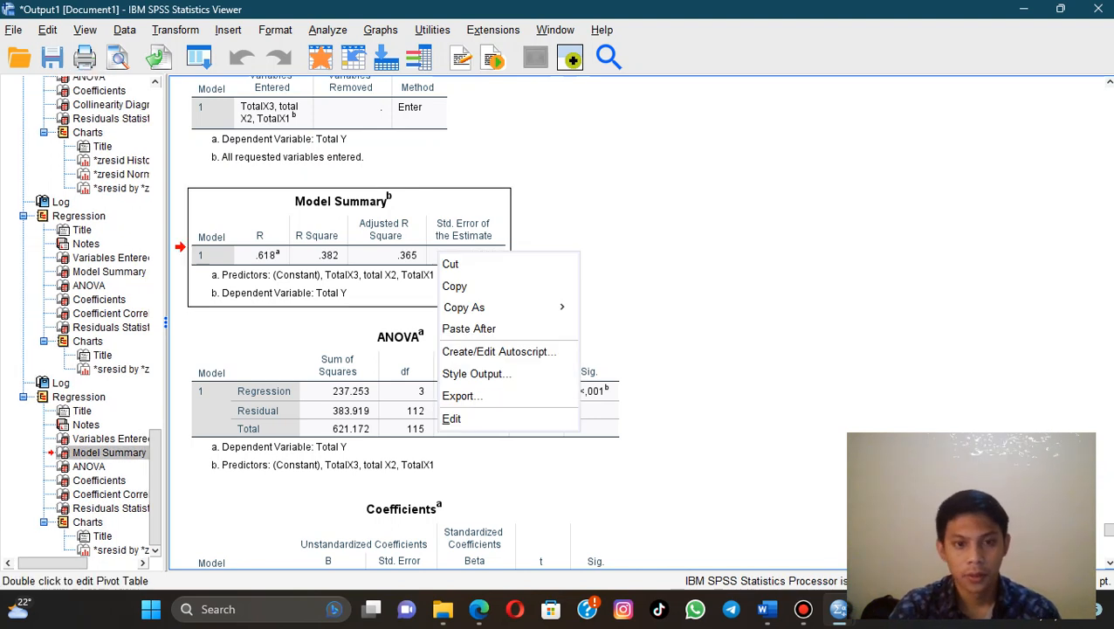
pyautogui.moveTo(489, 307)
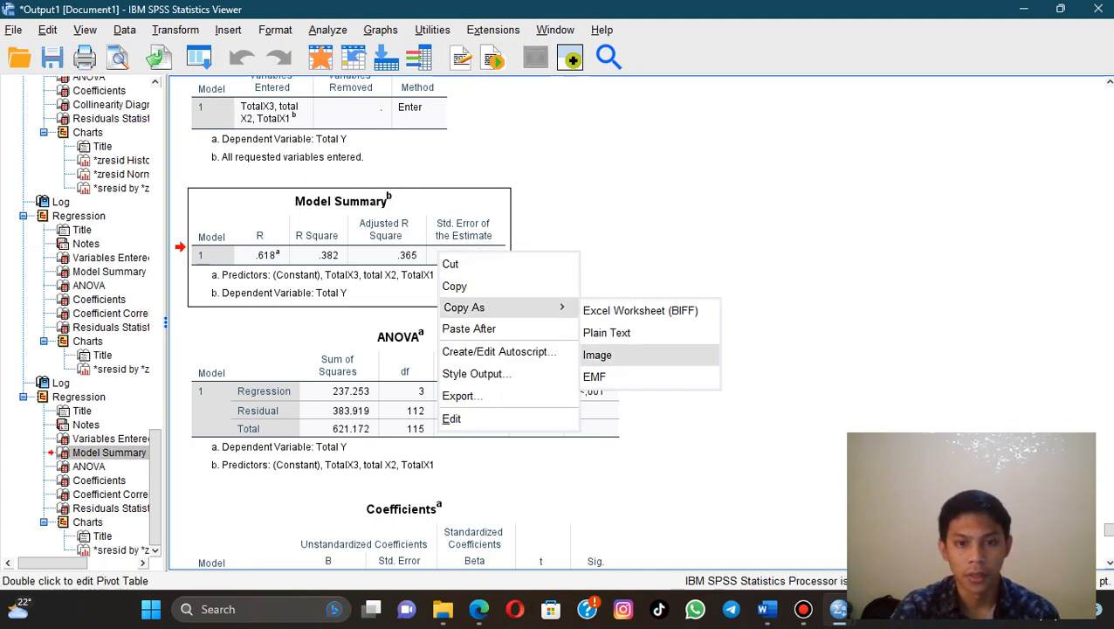
pyautogui.click(597, 354)
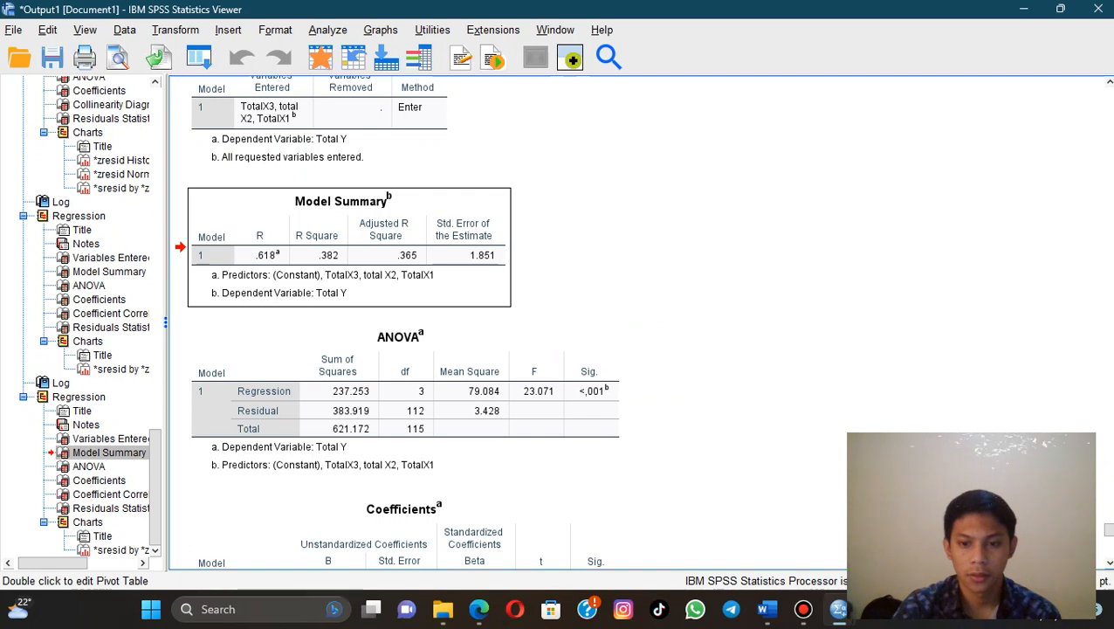
pyautogui.click(767, 609)
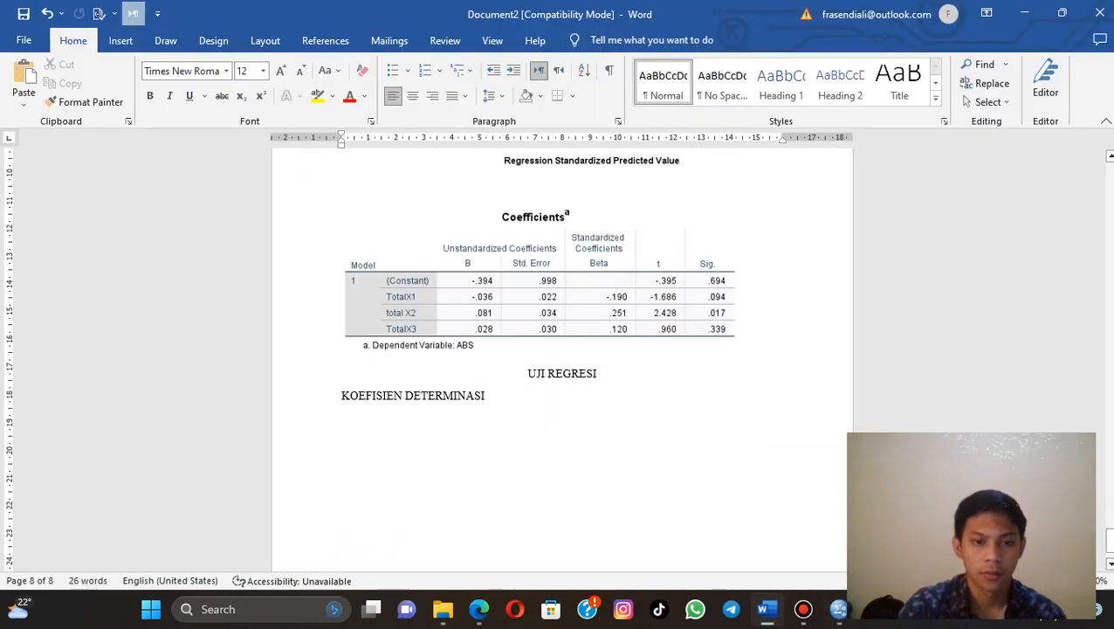
pyautogui.rightClick(377, 420)
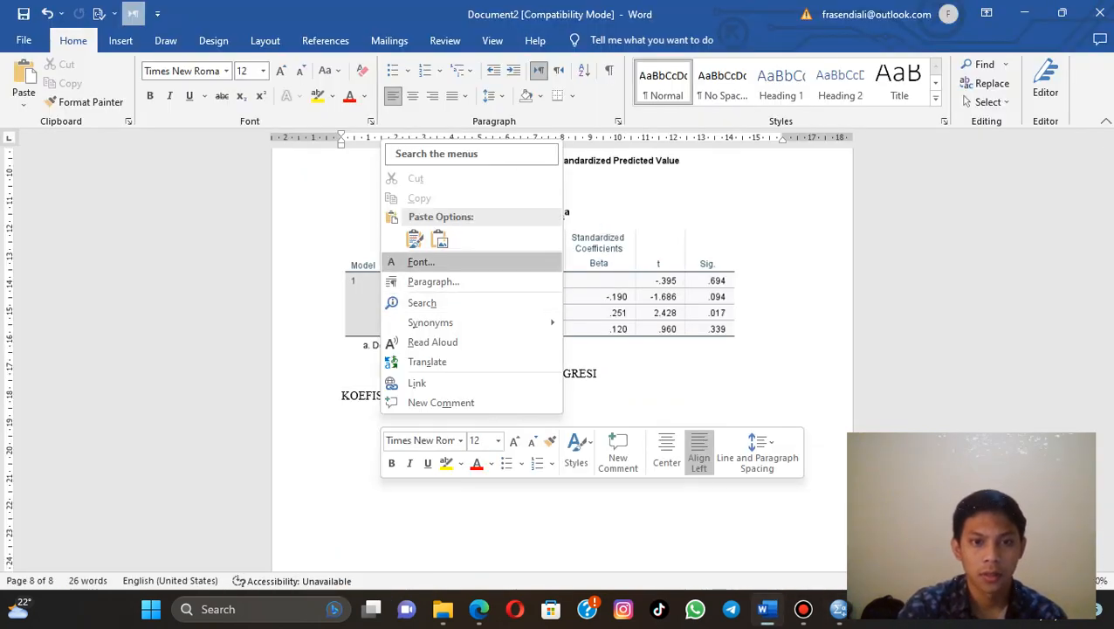
pyautogui.click(407, 260)
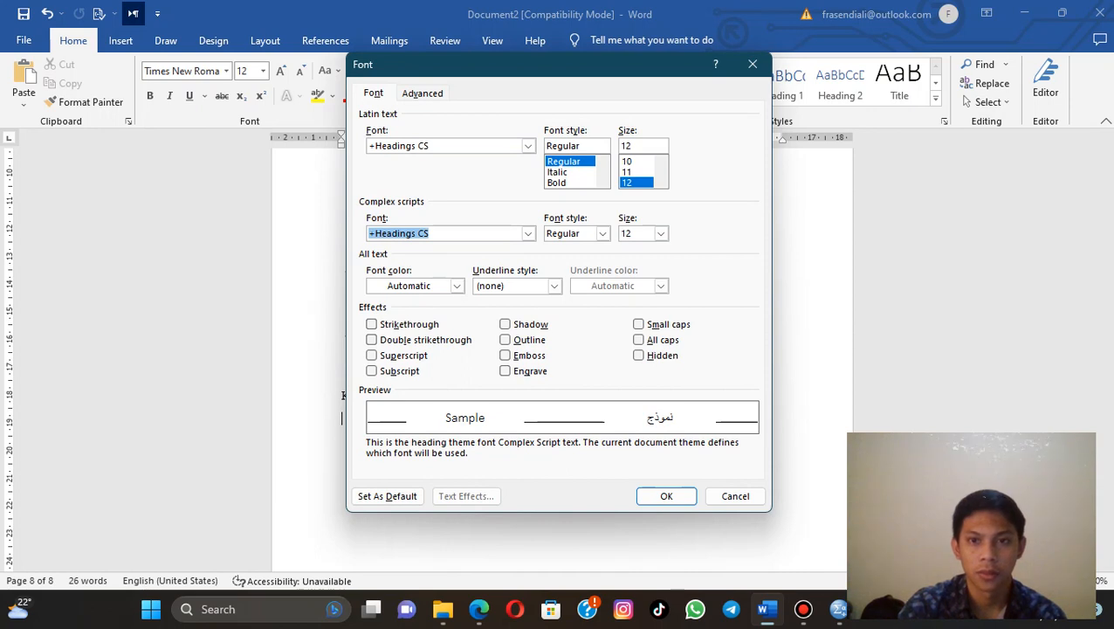
pyautogui.click(753, 65)
# Paste the copied Model Summary table as a picture below the KOEFISIEN DETERMINASI subheading
pyautogui.rightClick(394, 421)
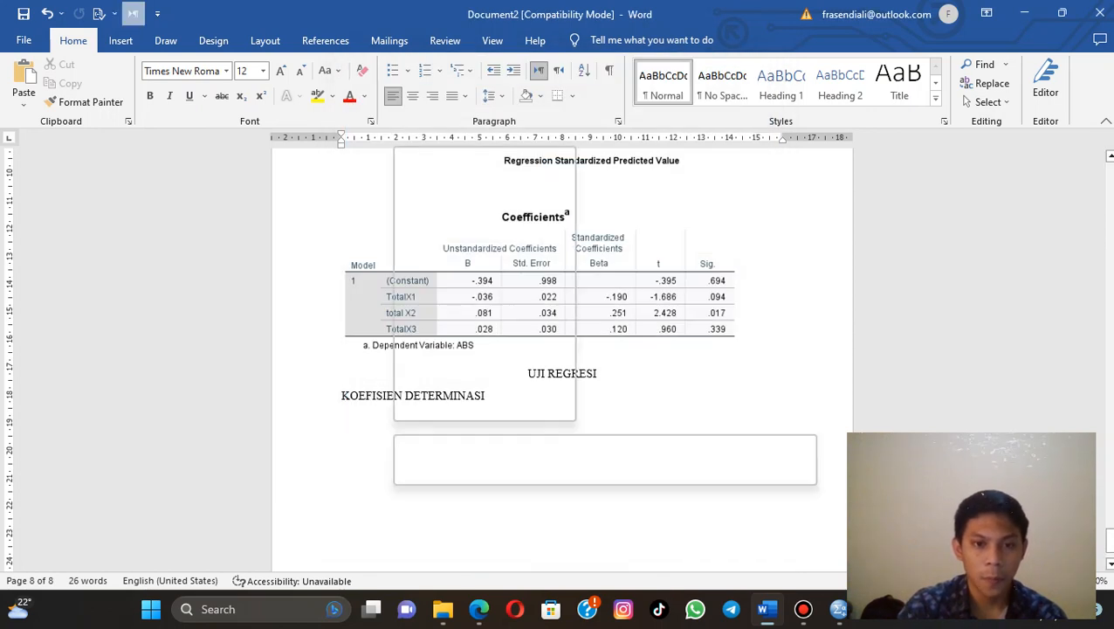
pyautogui.click(449, 245)
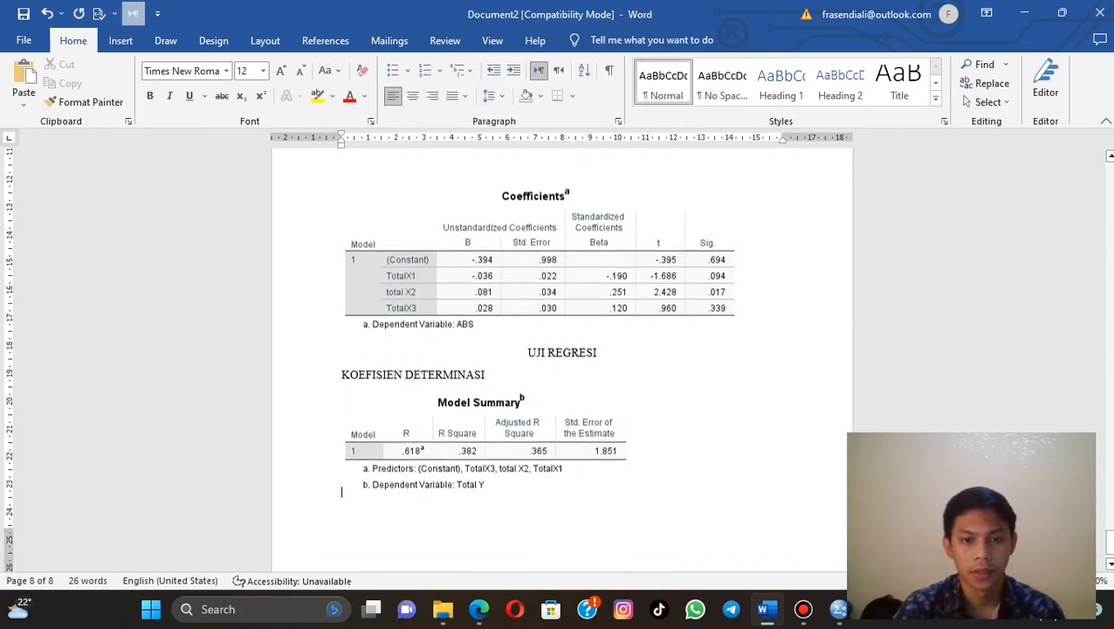
# Add the left-aligned subheading UJI F below the Model Summary picture and start a new line under it
pyautogui.scroll(-1, 562, 359)
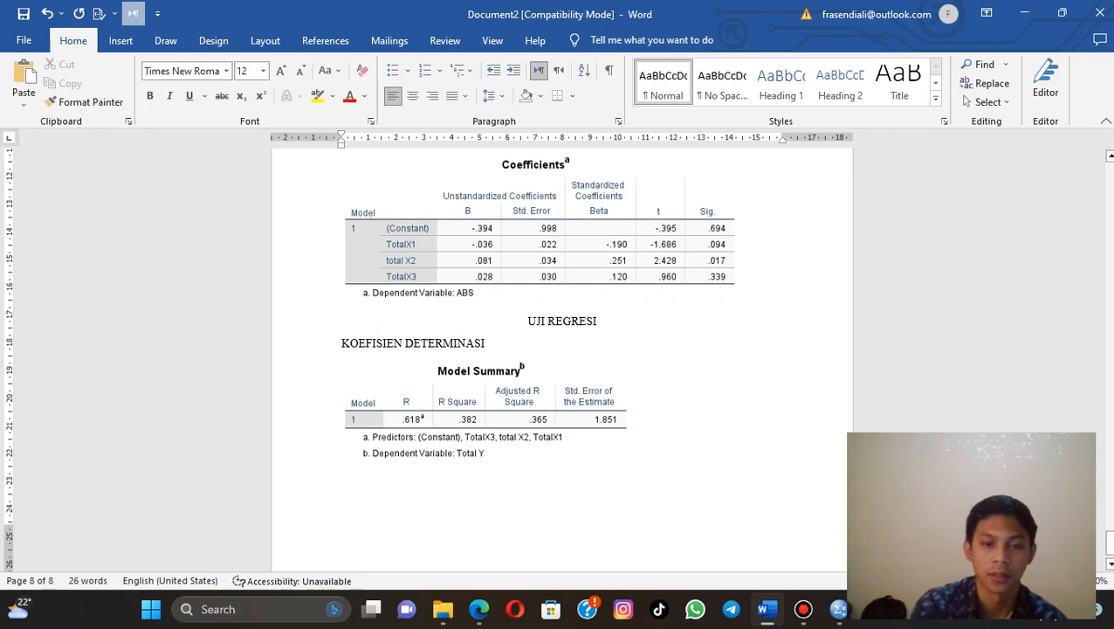
pyautogui.scroll(-1, 561, 349)
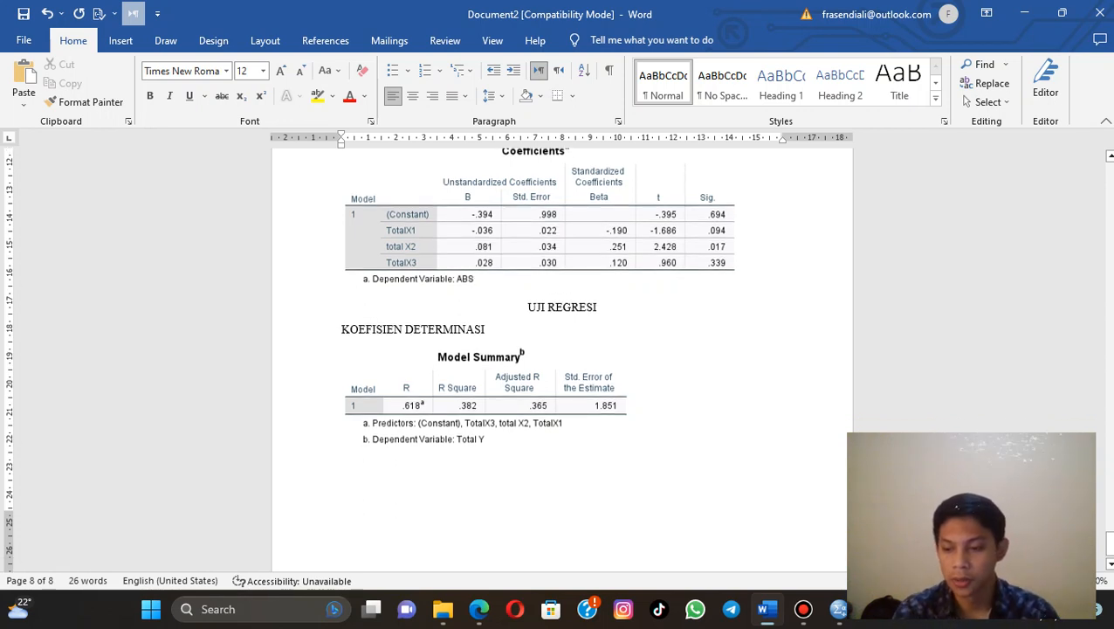
pyautogui.scroll(-1, 562, 349)
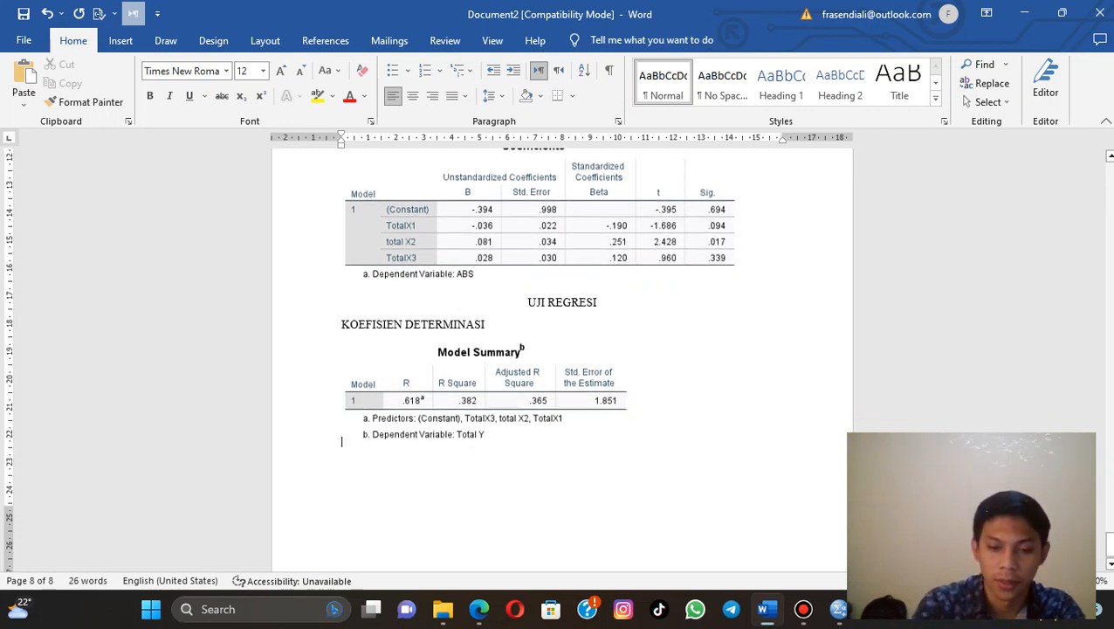
pyautogui.write('U')
pyautogui.press('BackSpace')
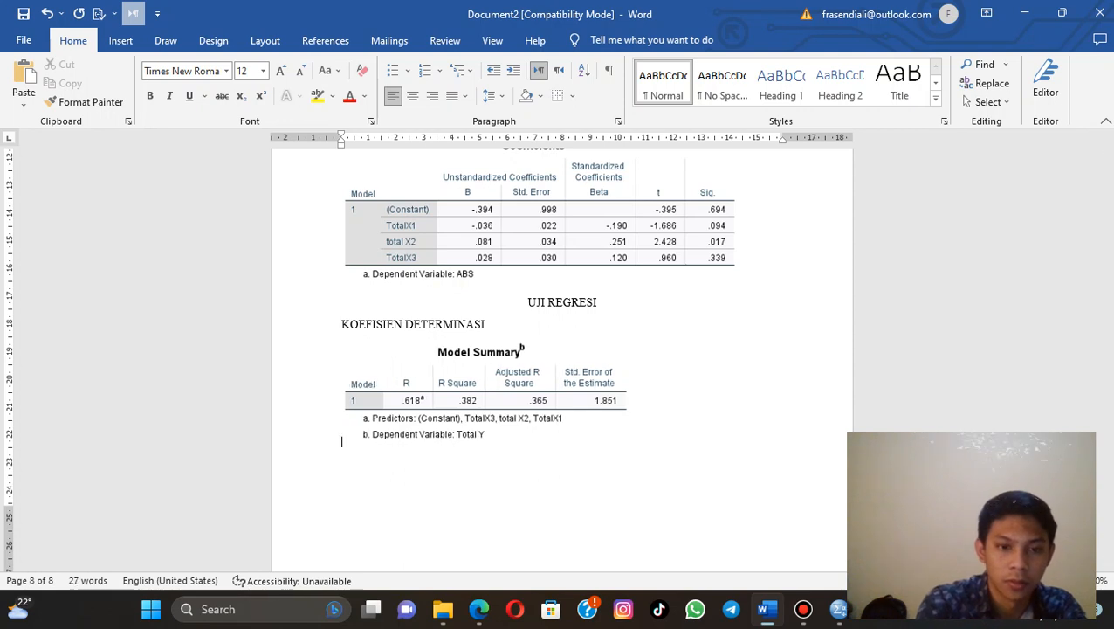
pyautogui.press('Return')
pyautogui.write('UJI F')
pyautogui.press('Return')
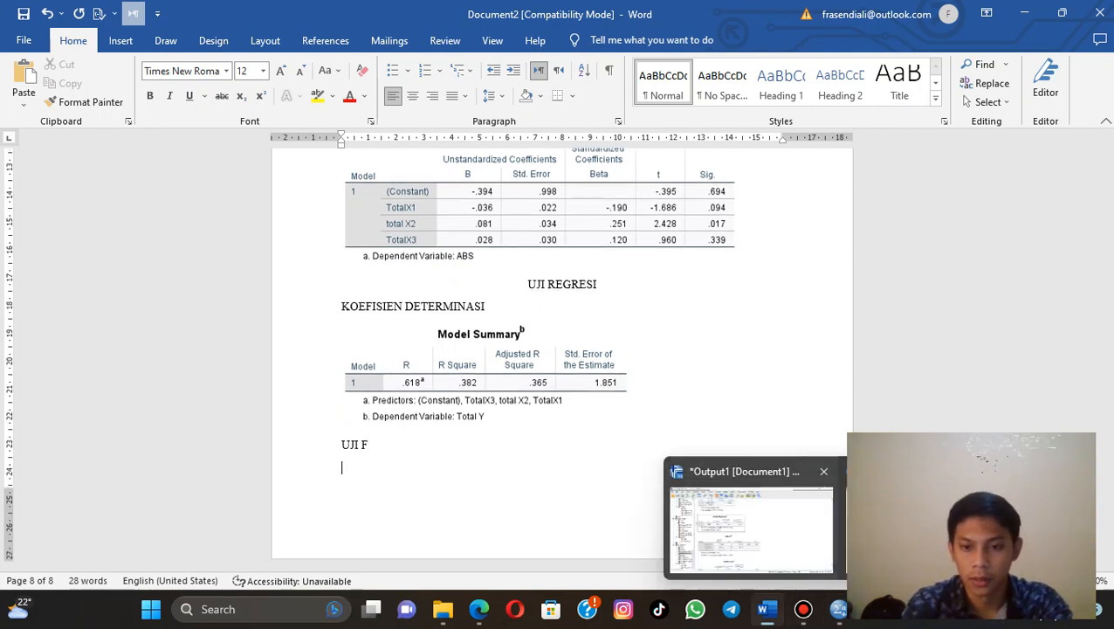
# Copy the ANOVA table of the Total Y regression in SPSS as an image and paste it as a picture under UJI F in Word
pyautogui.click(838, 609)
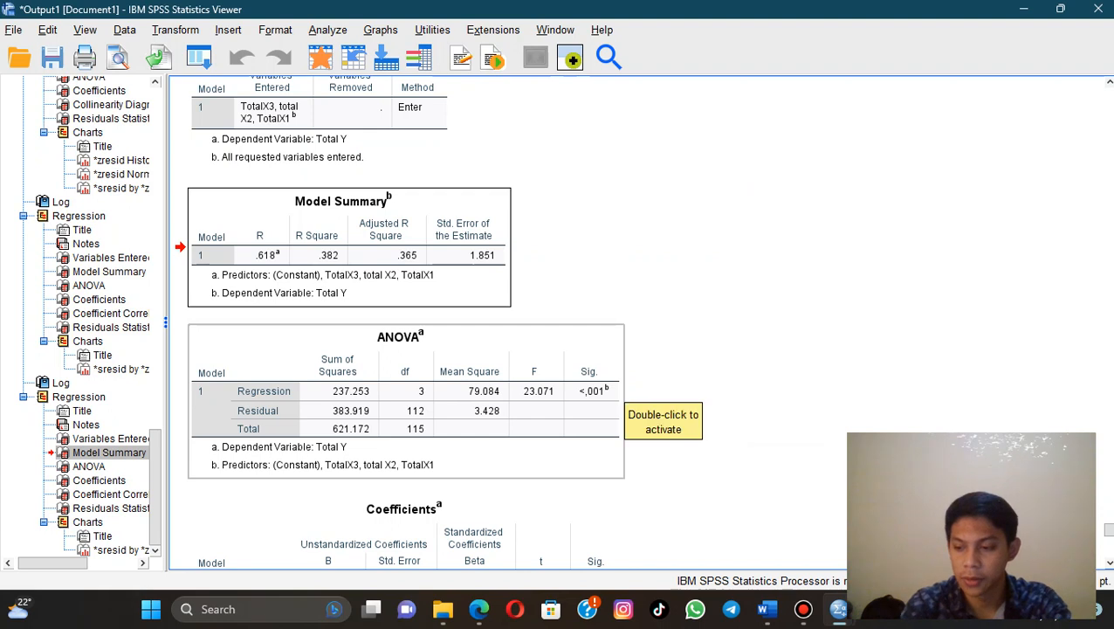
pyautogui.scroll(-3, 622, 398)
pyautogui.rightClick(546, 348)
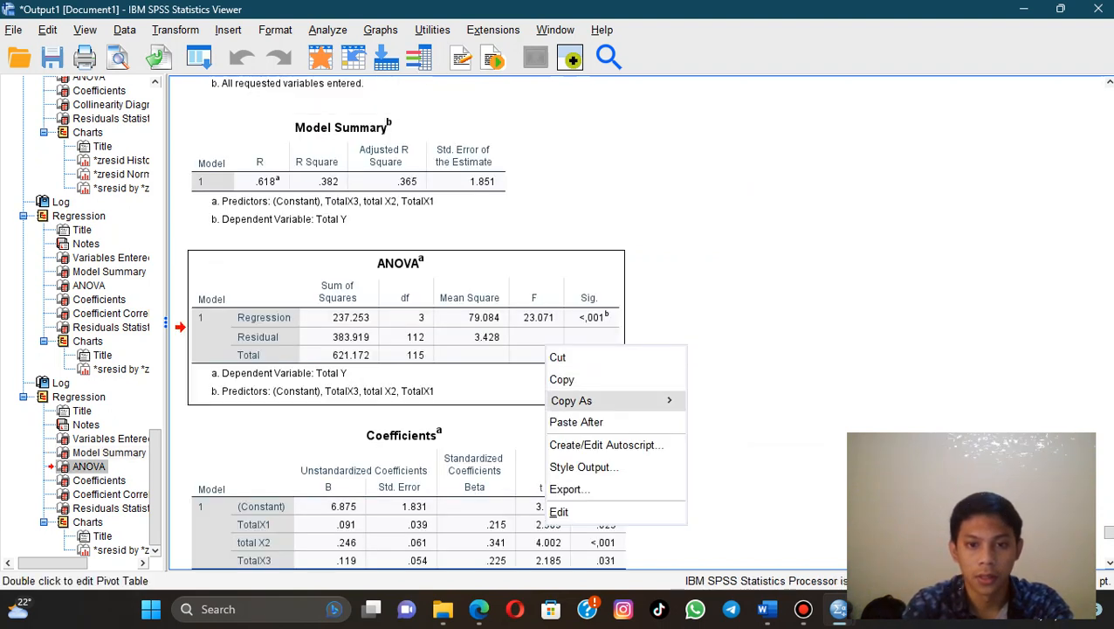
pyautogui.moveTo(611, 400)
pyautogui.click(705, 448)
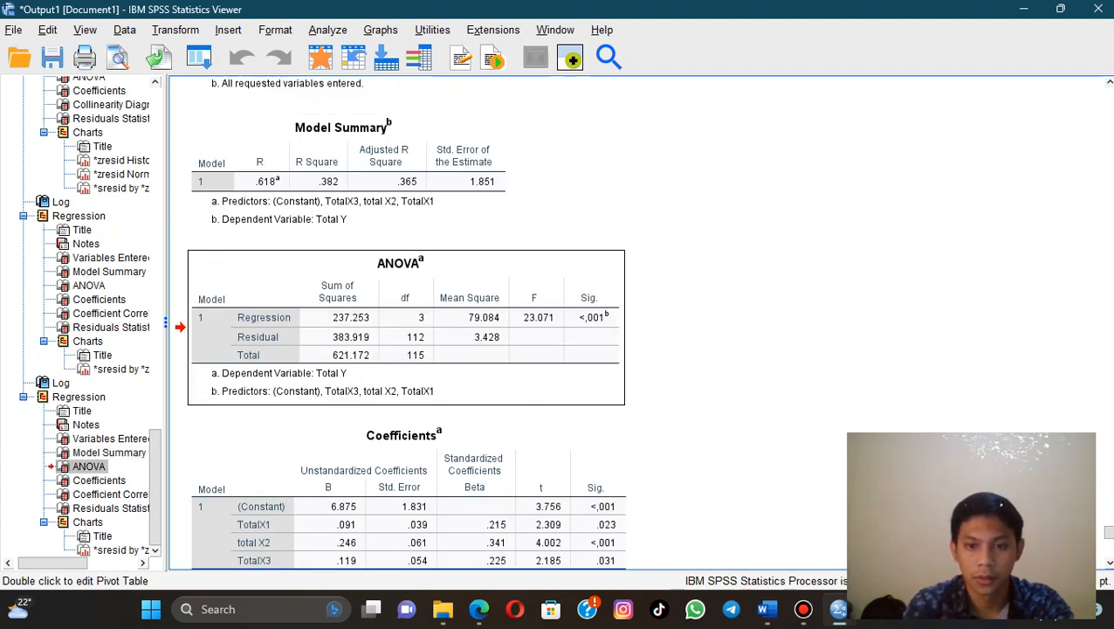
pyautogui.click(767, 609)
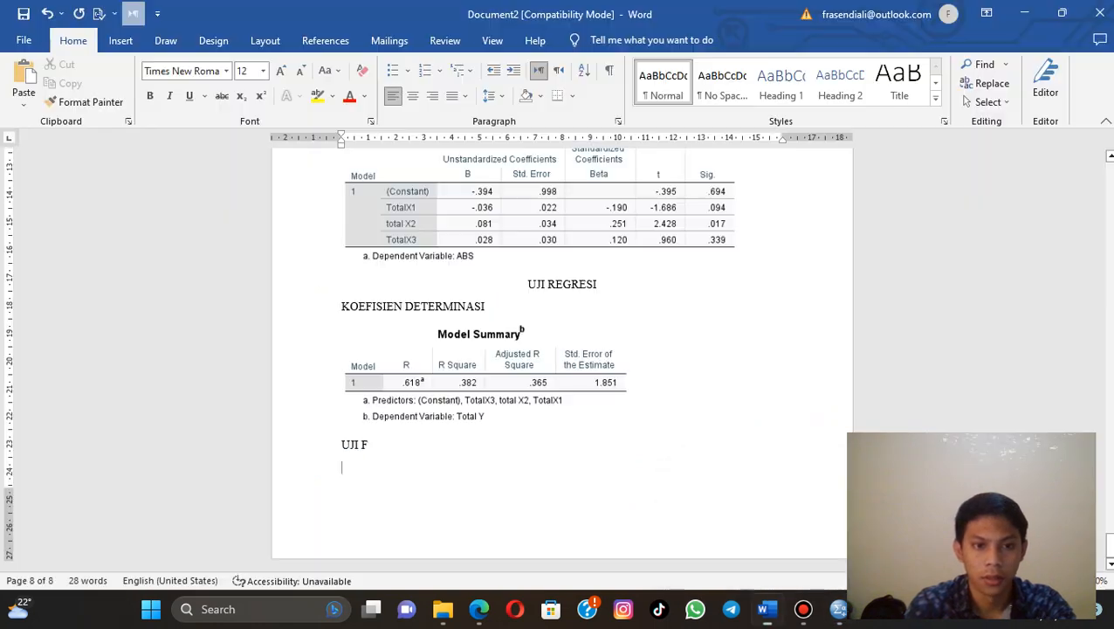
pyautogui.rightClick(358, 479)
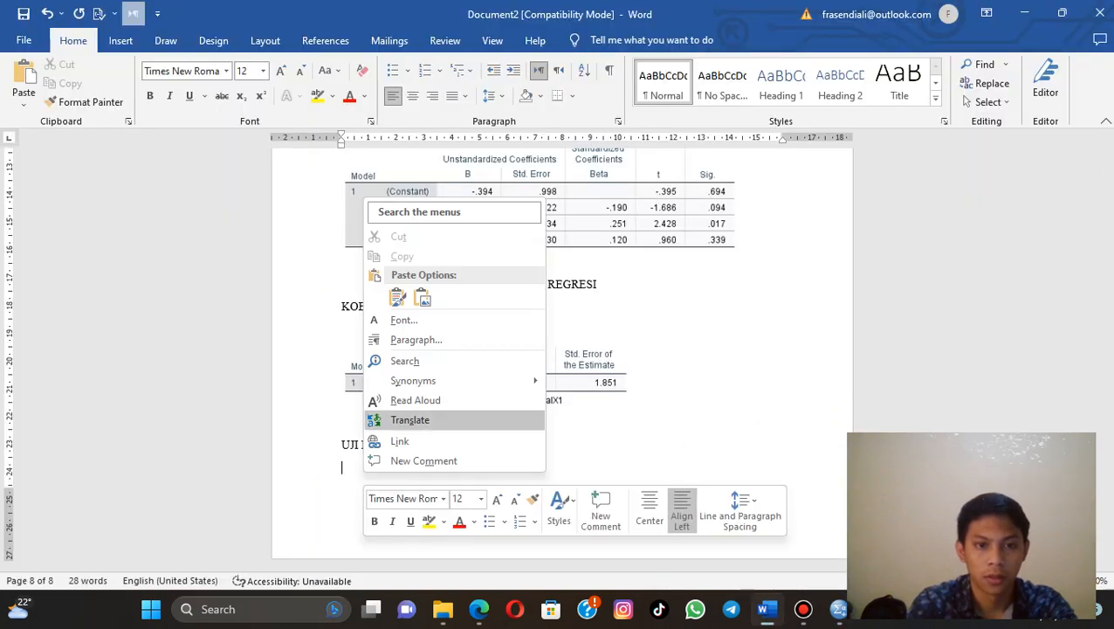
pyautogui.click(420, 294)
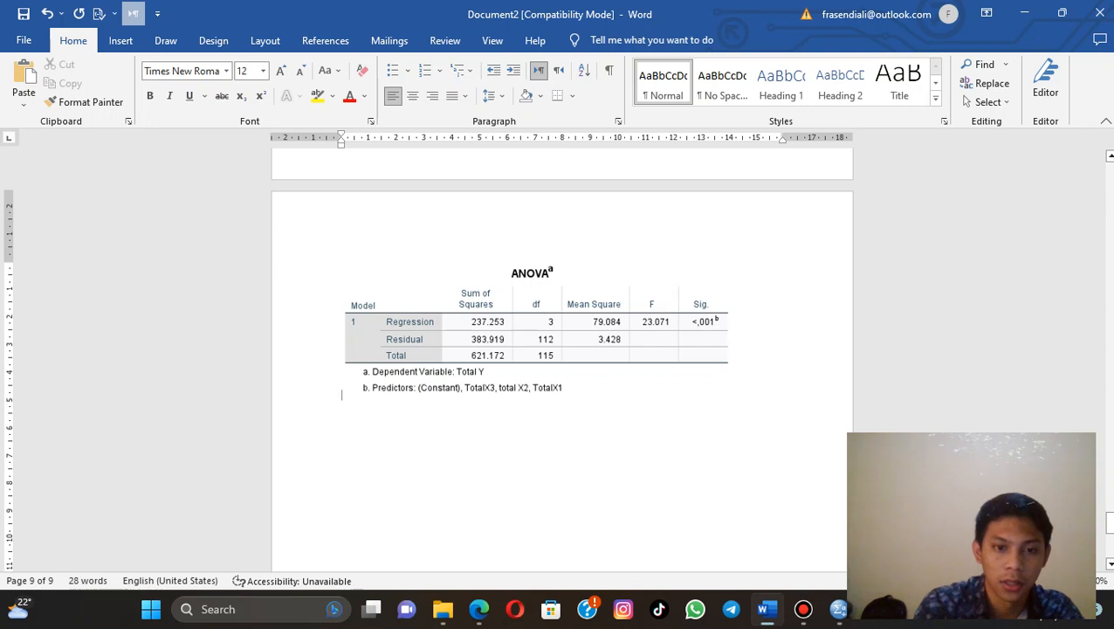
# Add the left-aligned subheading UJI T below the ANOVA picture and start a new line under it
pyautogui.click(537, 331)
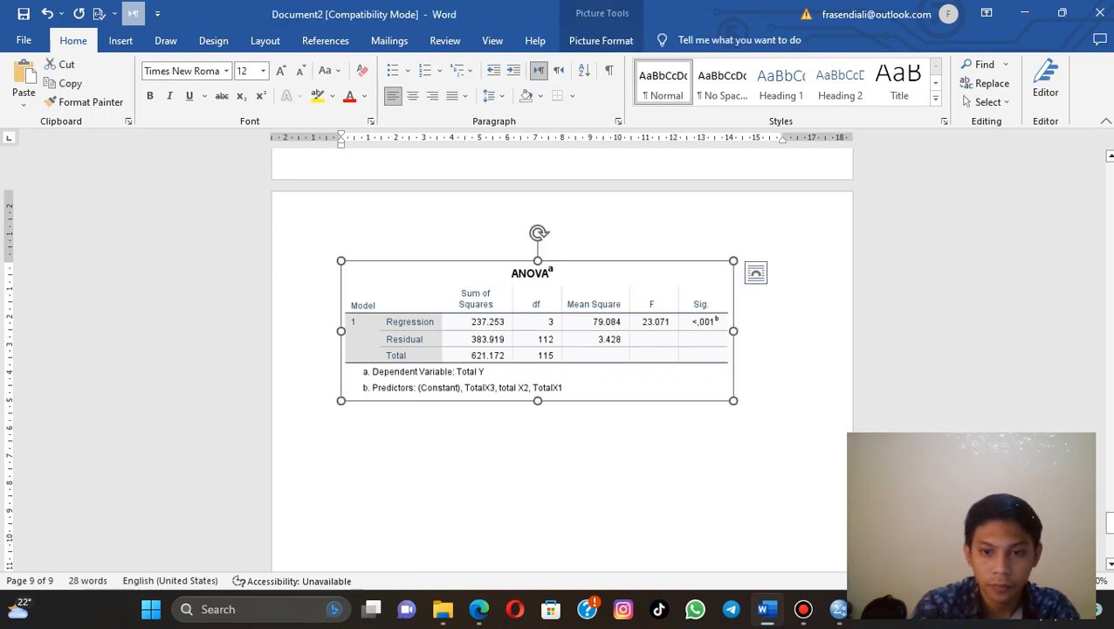
pyautogui.click(735, 394)
pyautogui.press('Return')
pyautogui.write('UJI T')
pyautogui.press('Return')
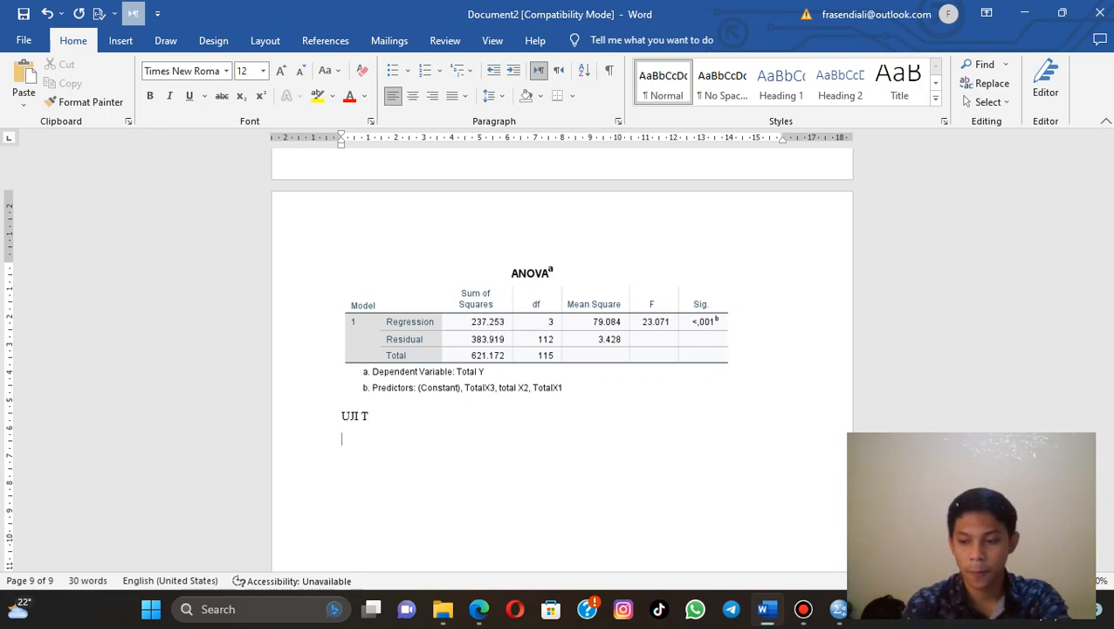
# Switch to the SPSS output and copy the Coefficients table of the latest Total Y regression as an image
pyautogui.moveTo(838, 608)
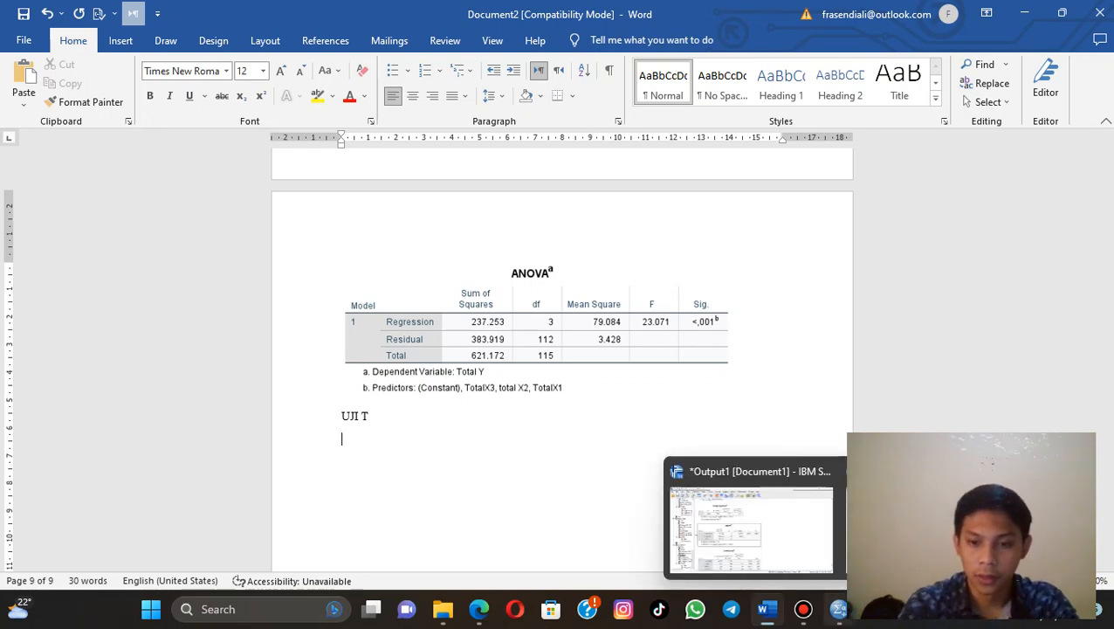
pyautogui.click(753, 529)
pyautogui.scroll(-3, 577, 480)
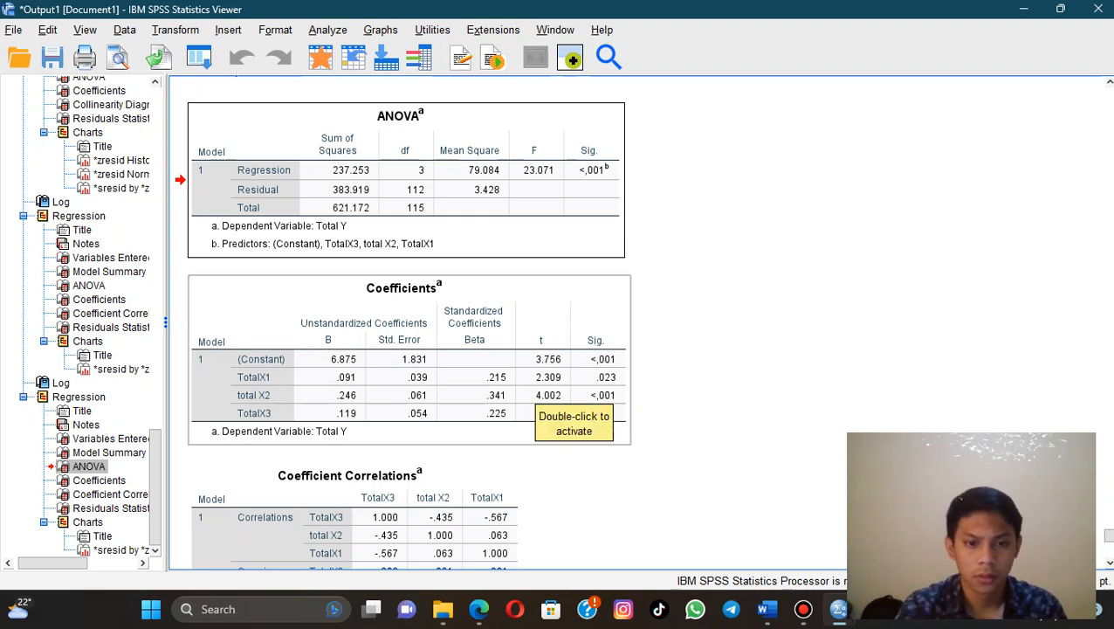
pyautogui.rightClick(535, 339)
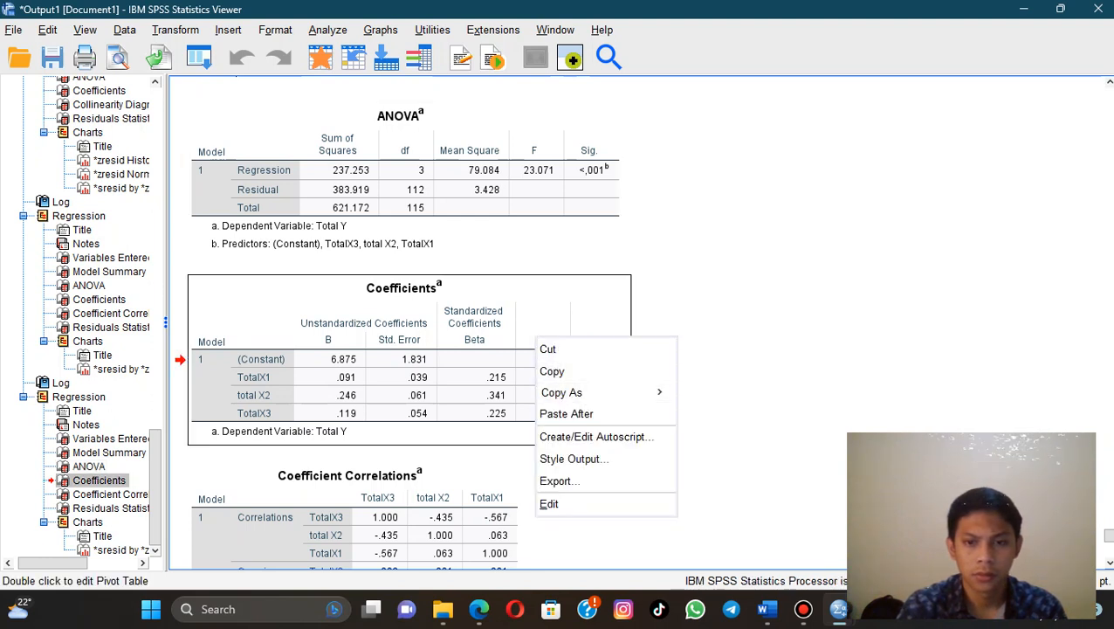
pyautogui.moveTo(594, 393)
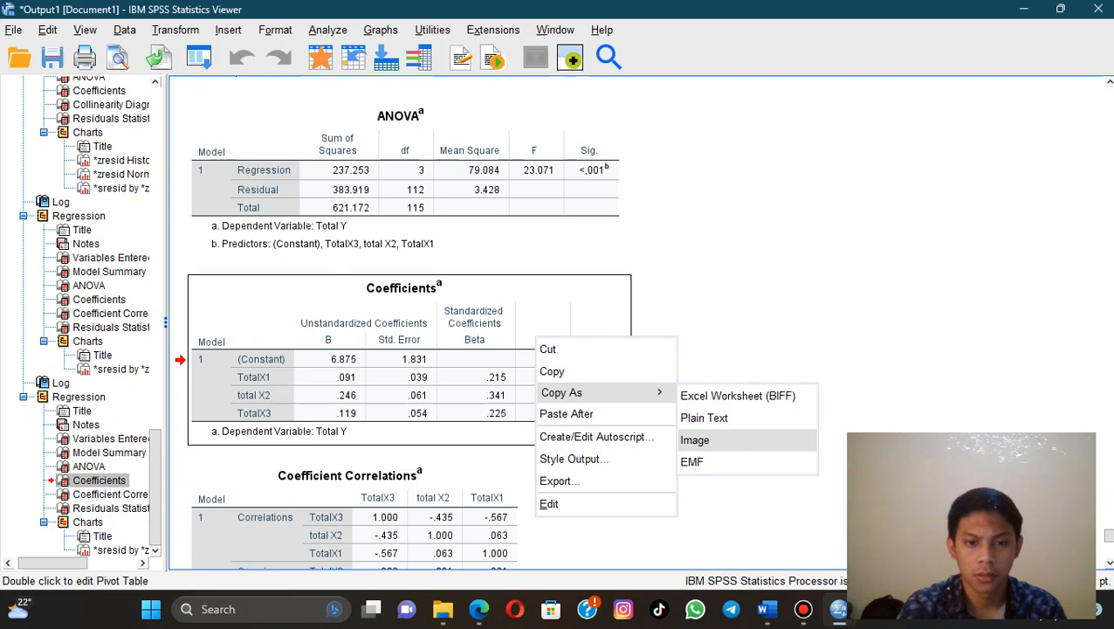
pyautogui.click(694, 439)
pyautogui.scroll(-3, 402, 349)
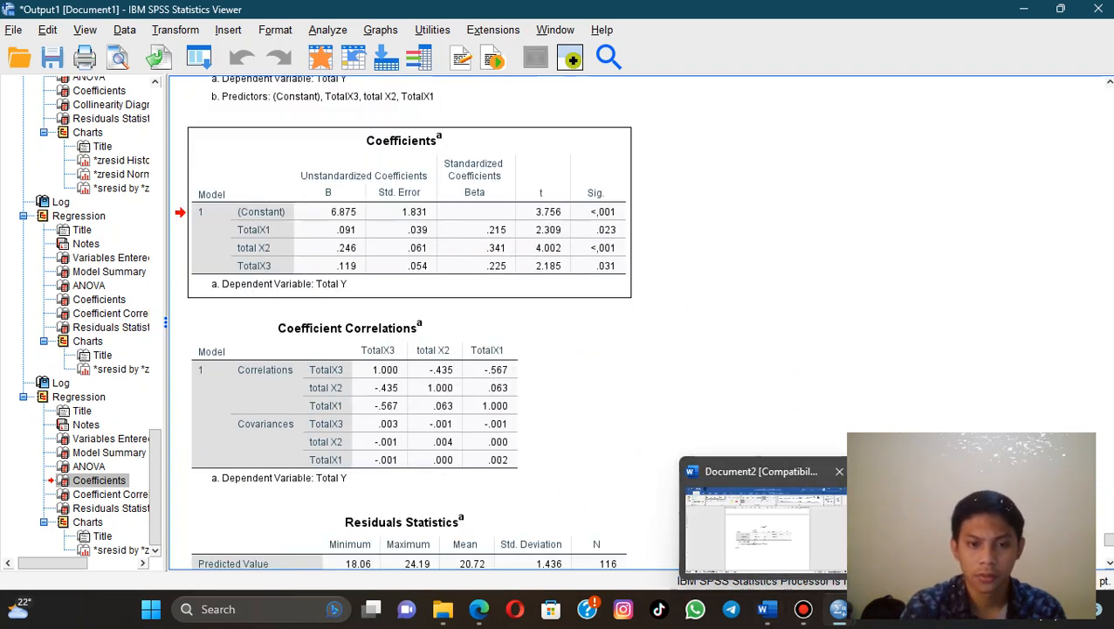
# Return to the Word report and paste the copied Coefficients table as a picture below the UJI T subheading
pyautogui.click(767, 609)
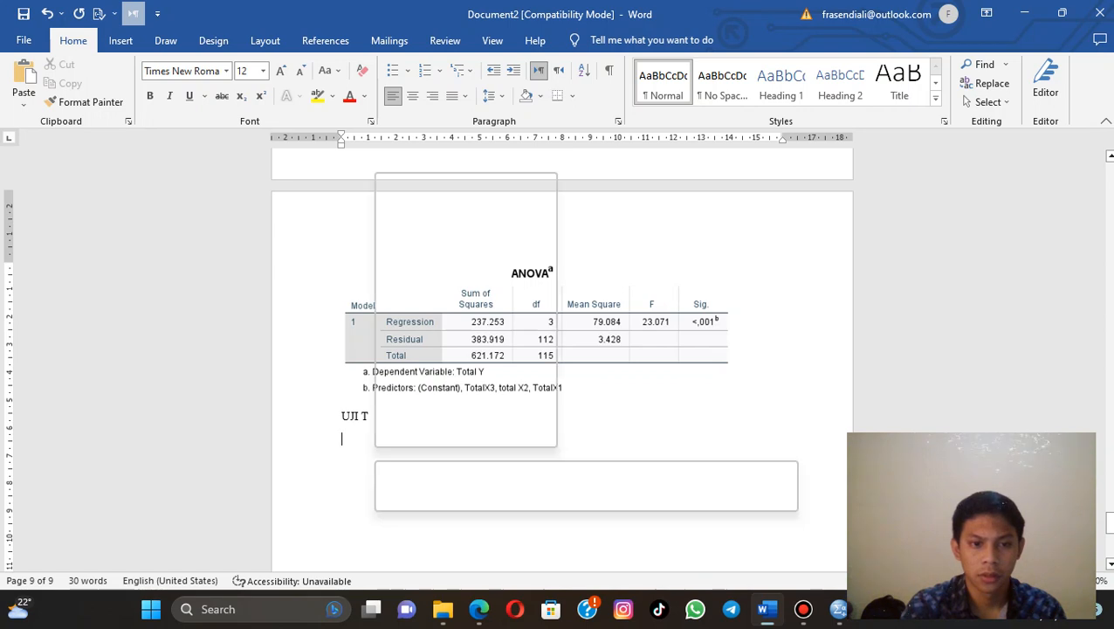
pyautogui.rightClick(374, 444)
pyautogui.click(430, 271)
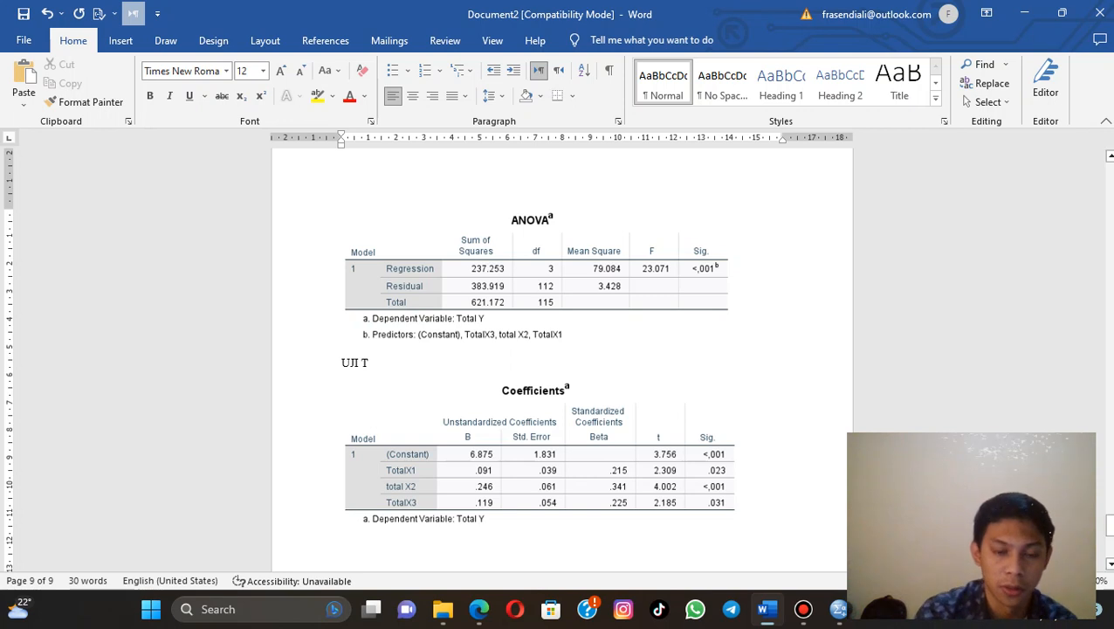
pyautogui.scroll(-2, 559, 349)
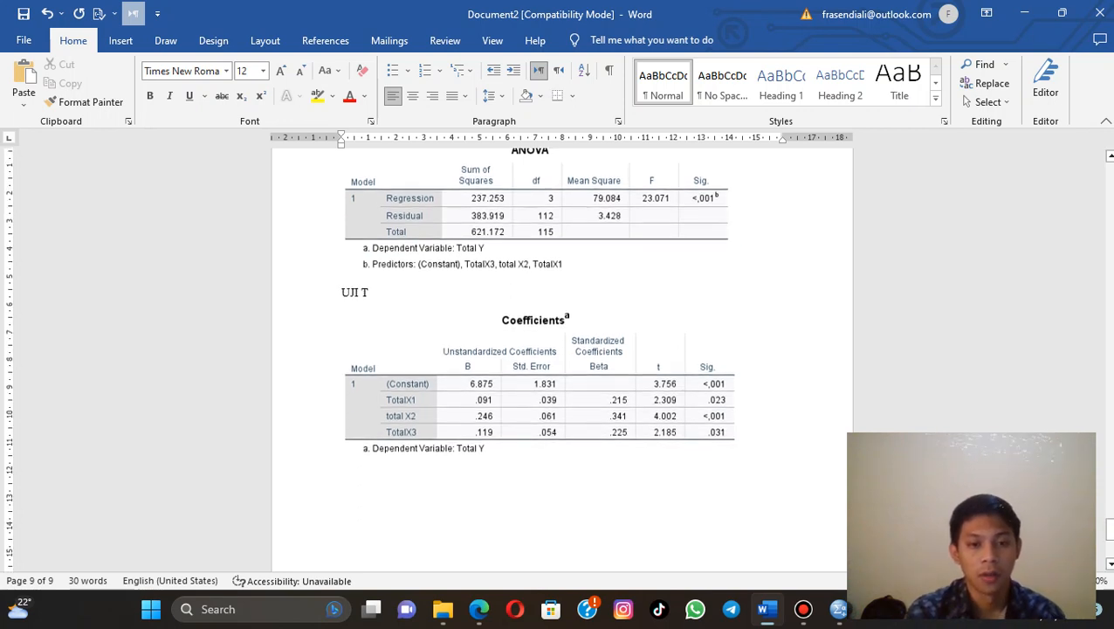